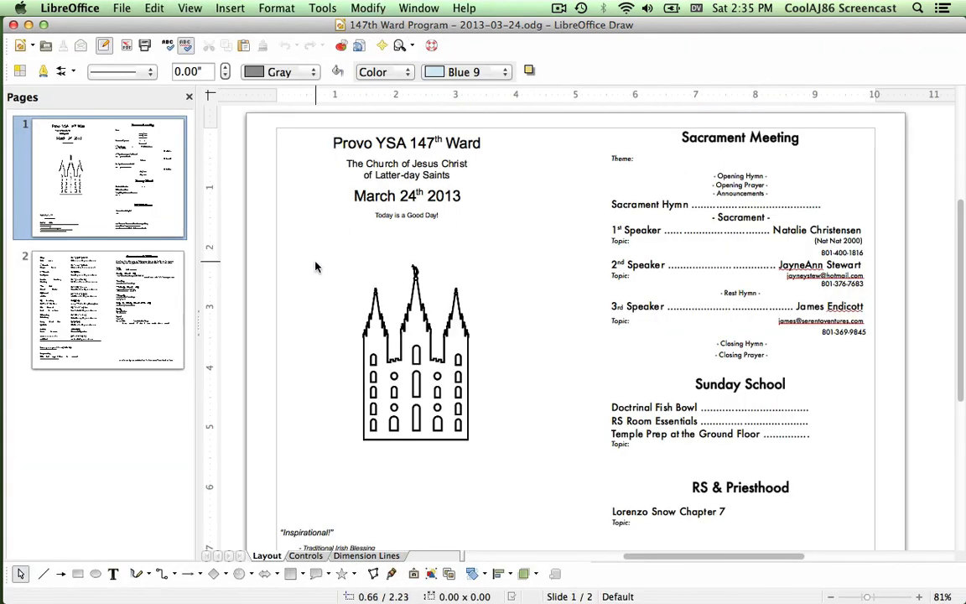
Step: Review both pages of the 147th Ward program, including the contact table and the Announcements & Calendar section
{"action": "left_click", "coordinate": [133, 275]}
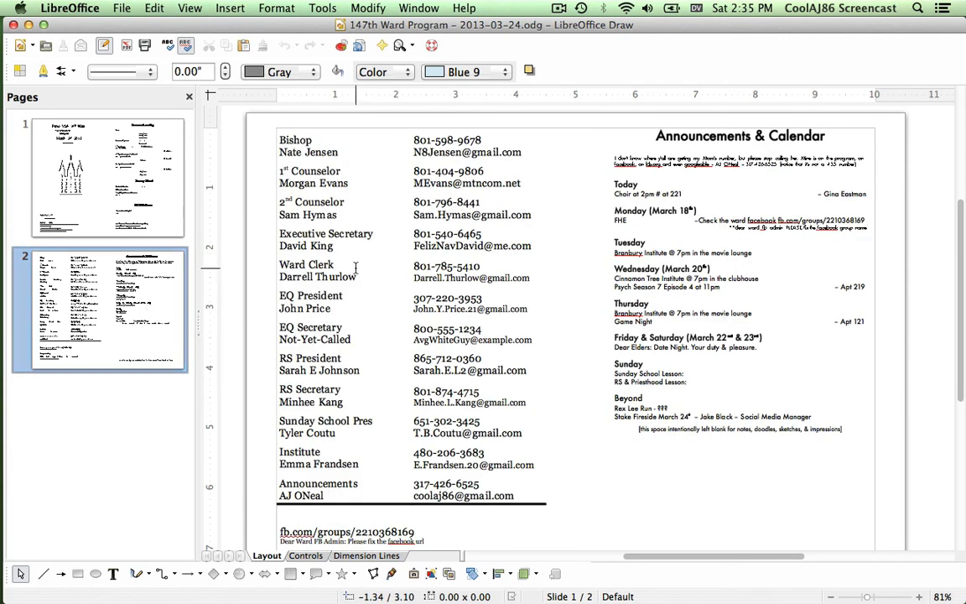
{"action": "left_click", "coordinate": [311, 233]}
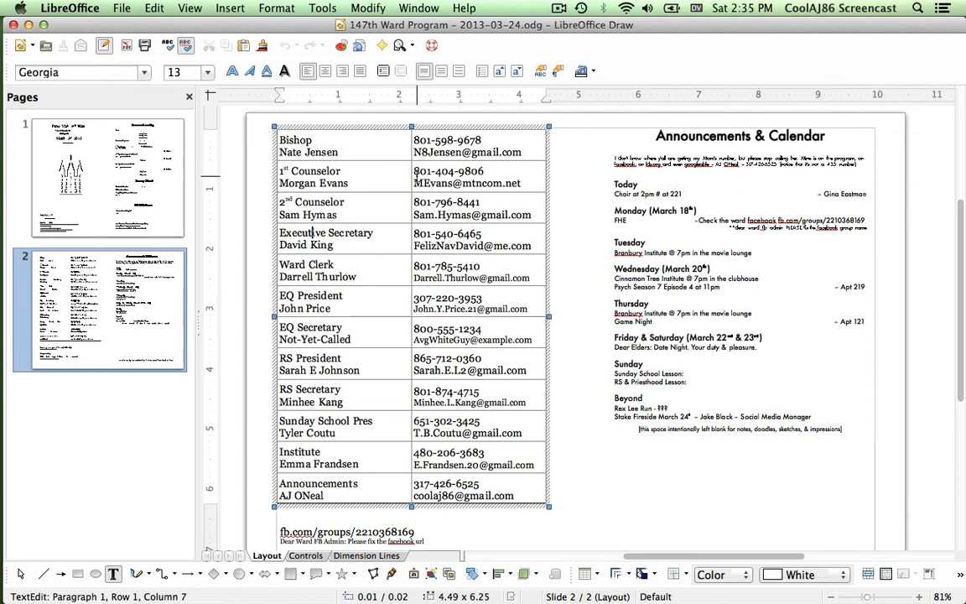
{"action": "scroll", "coordinate": [375, 413], "scroll_direction": "down", "scroll_amount": 3}
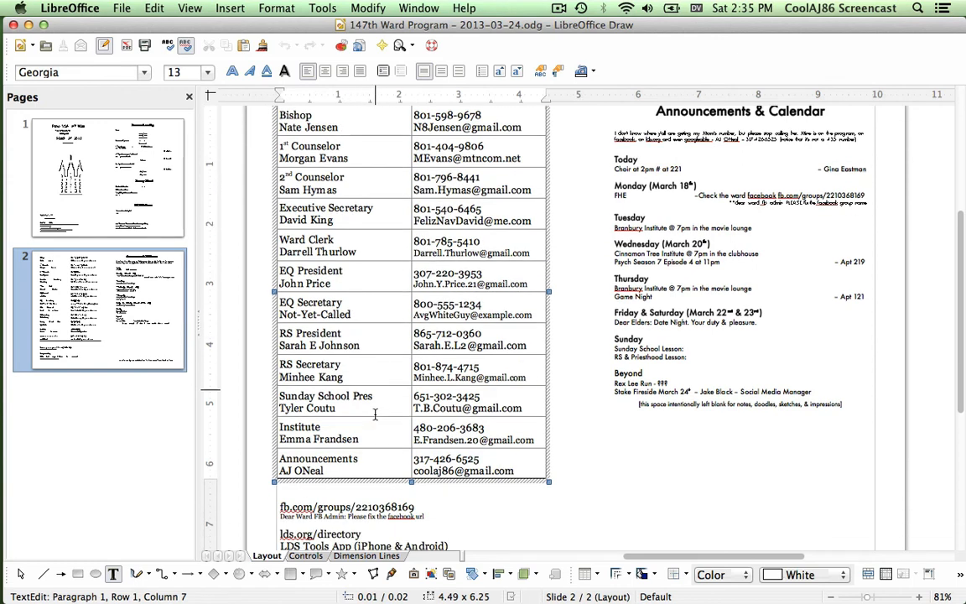
{"action": "scroll", "coordinate": [375, 414], "scroll_direction": "up", "scroll_amount": 4}
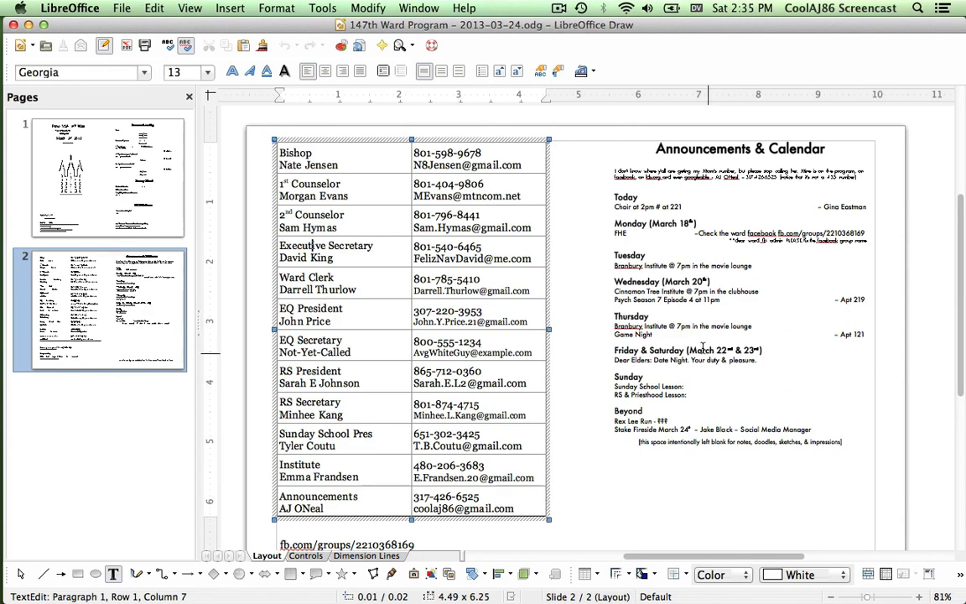
{"action": "left_click", "coordinate": [123, 231]}
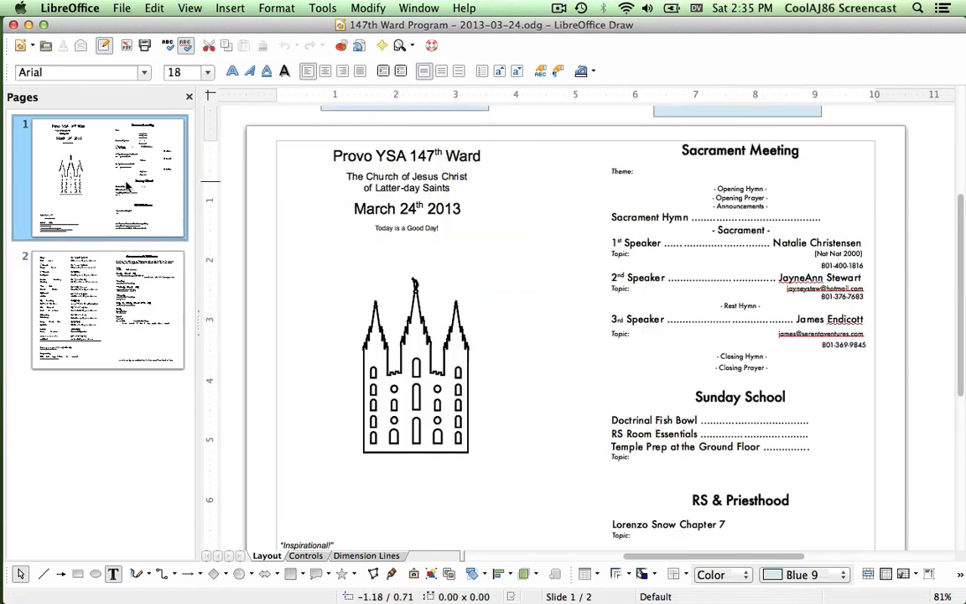
{"action": "left_click", "coordinate": [118, 257]}
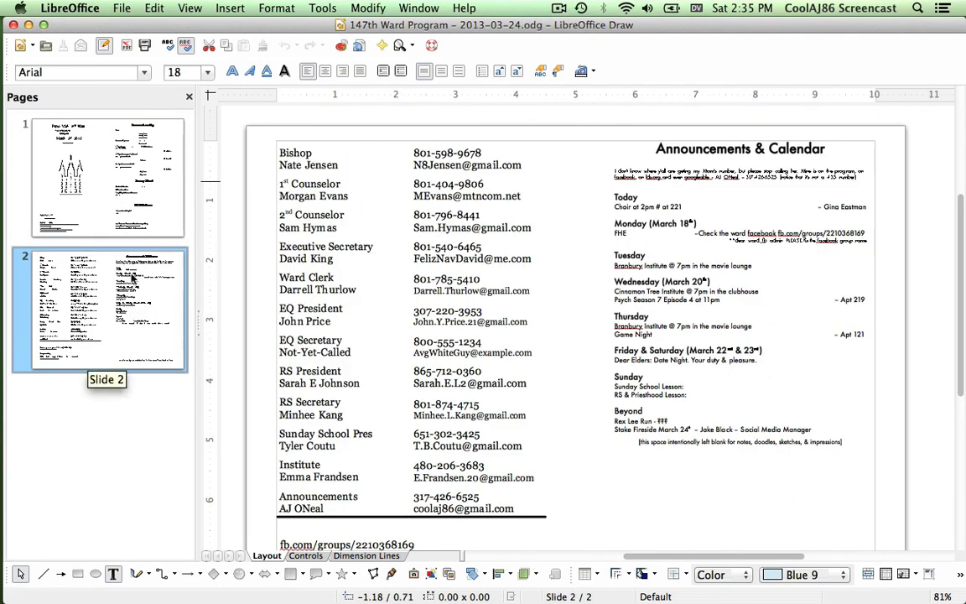
{"action": "left_click", "coordinate": [140, 224]}
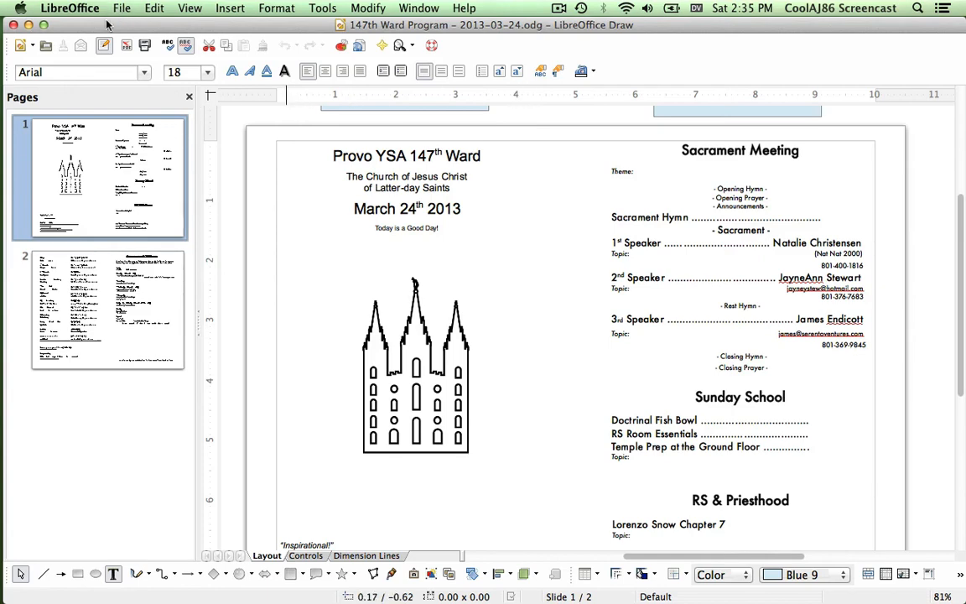
Step: Search the computer for InDesign and launch Adobe InDesign CS5.5
{"action": "key", "text": "super+space"}
{"action": "type", "text": "indes"}
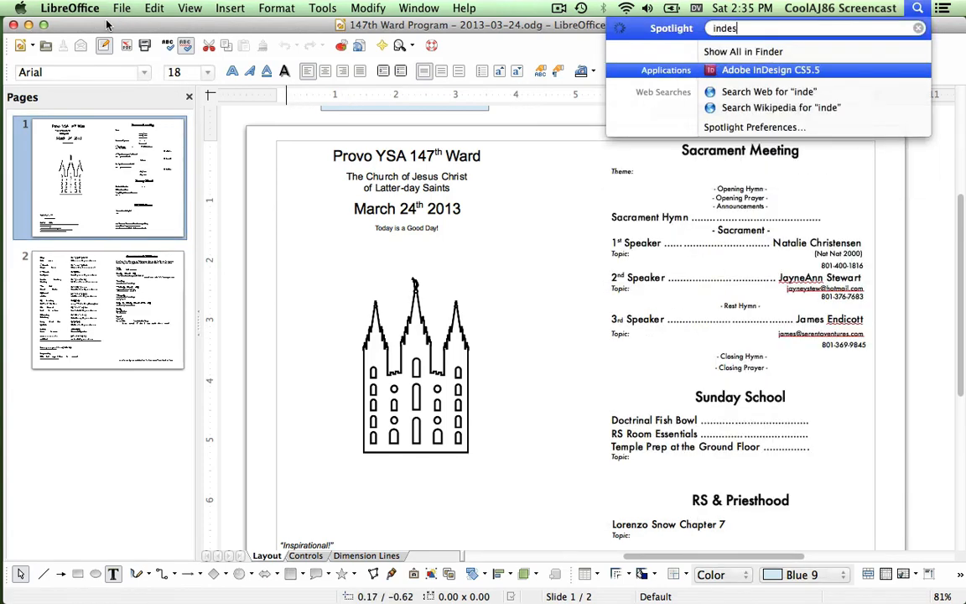
{"action": "key", "text": "Return"}
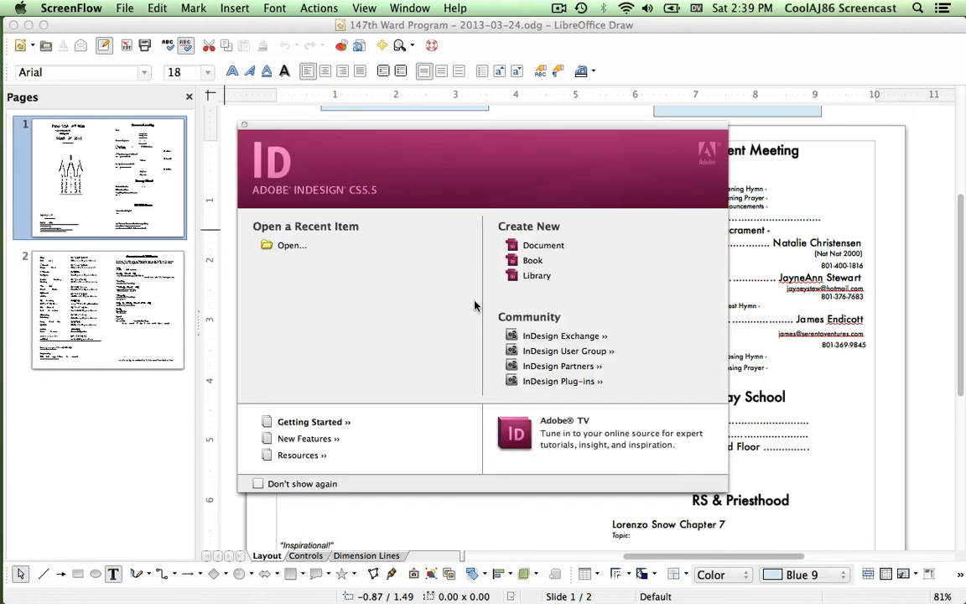
Step: Move the LibreOffice program window to a new desktop of its own and return to the InDesign welcome screen
{"action": "left_click", "coordinate": [585, 25]}
{"action": "key", "text": "ctrl+Up"}
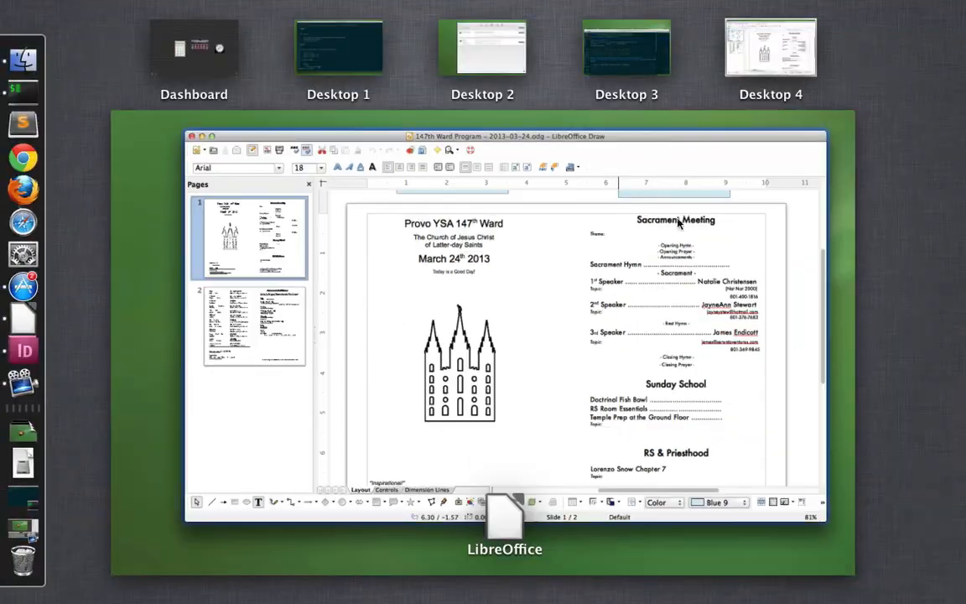
{"action": "left_click_drag", "start_coordinate": [609, 195], "coordinate": [922, 52]}
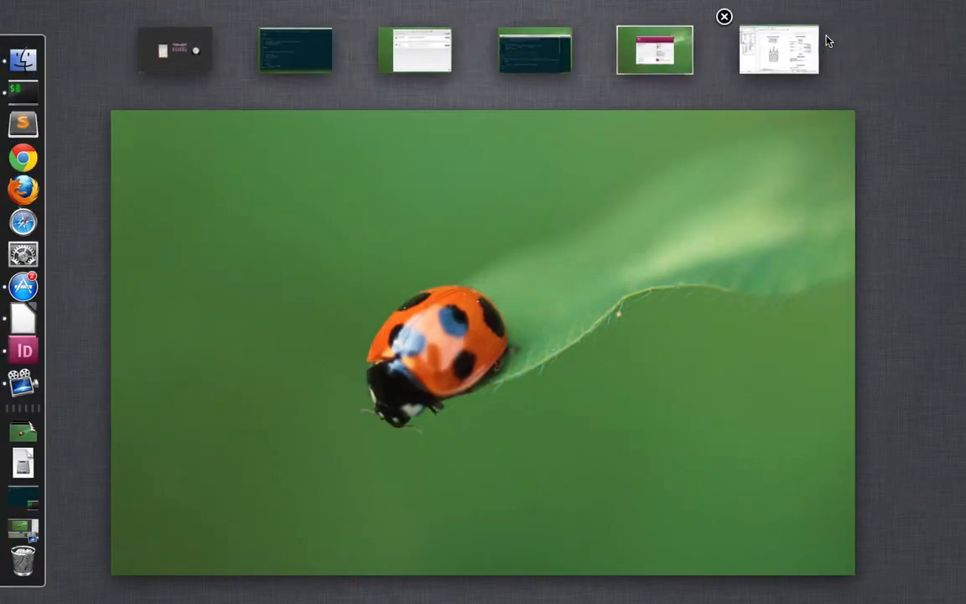
{"action": "left_click", "coordinate": [794, 49]}
{"action": "key", "text": "ctrl+Left"}
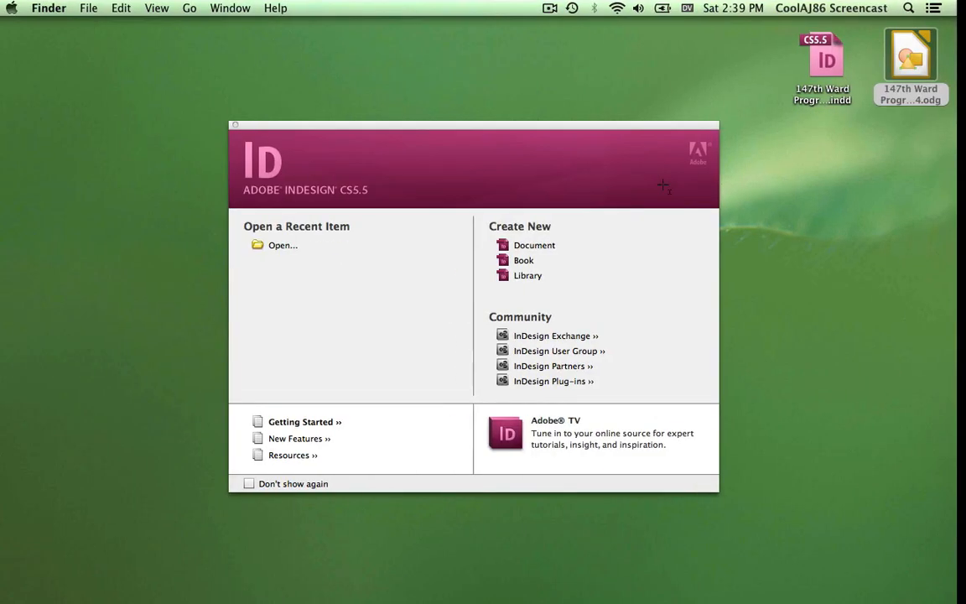
Step: Start a new print document and set its page size to Letter - Half
{"action": "left_click", "coordinate": [554, 245]}
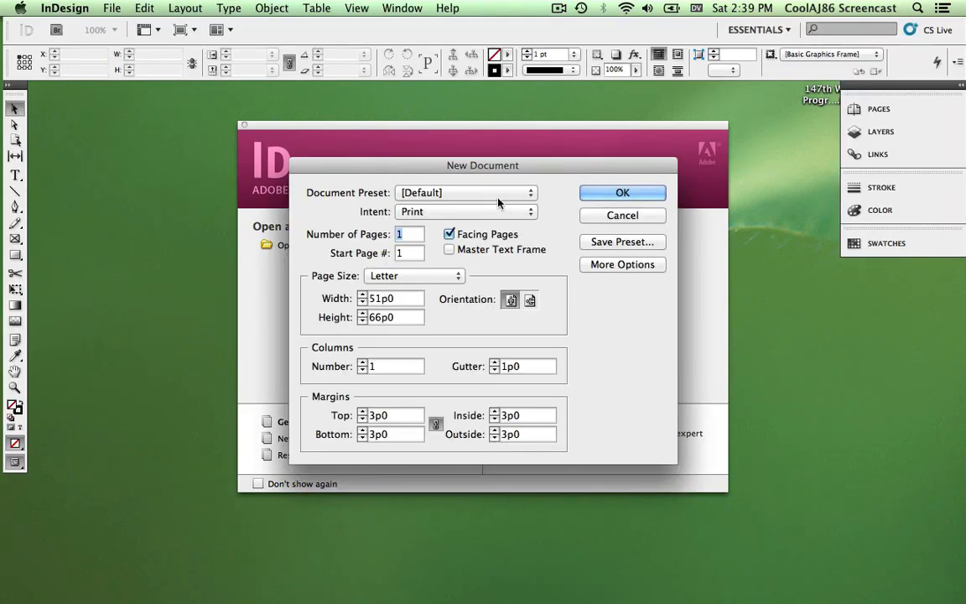
{"action": "left_click", "coordinate": [443, 276]}
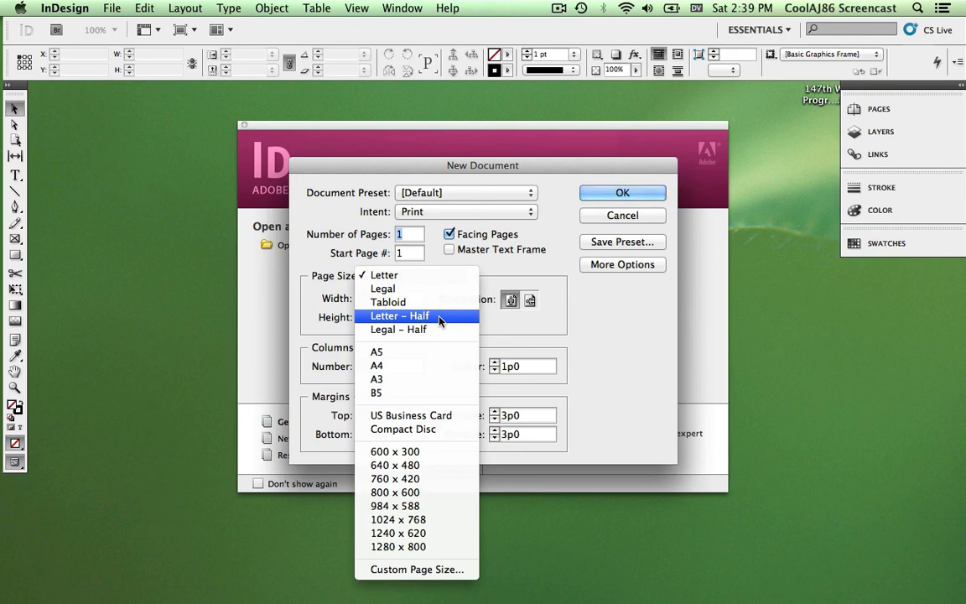
{"action": "left_click", "coordinate": [419, 279]}
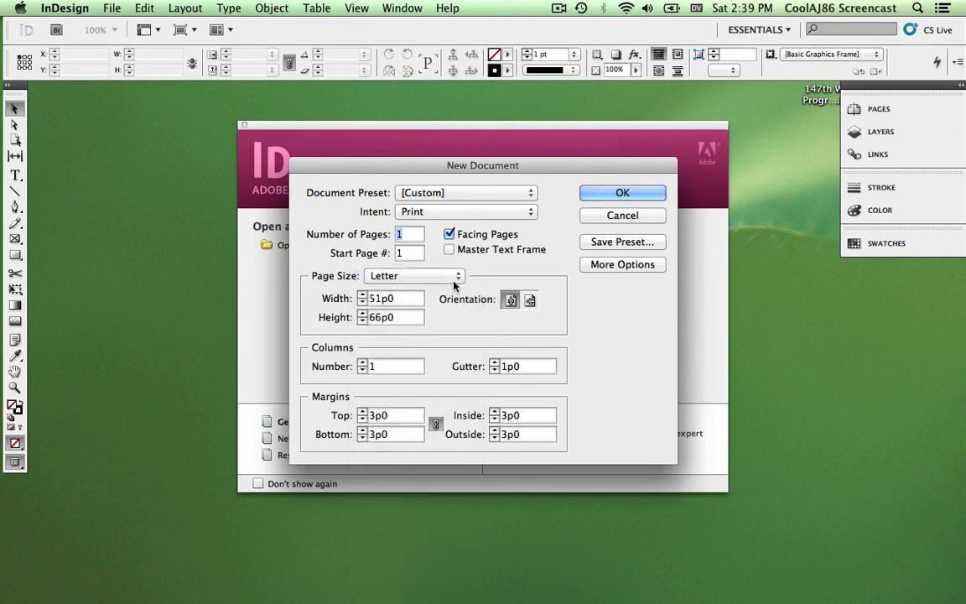
{"action": "left_click", "coordinate": [444, 283]}
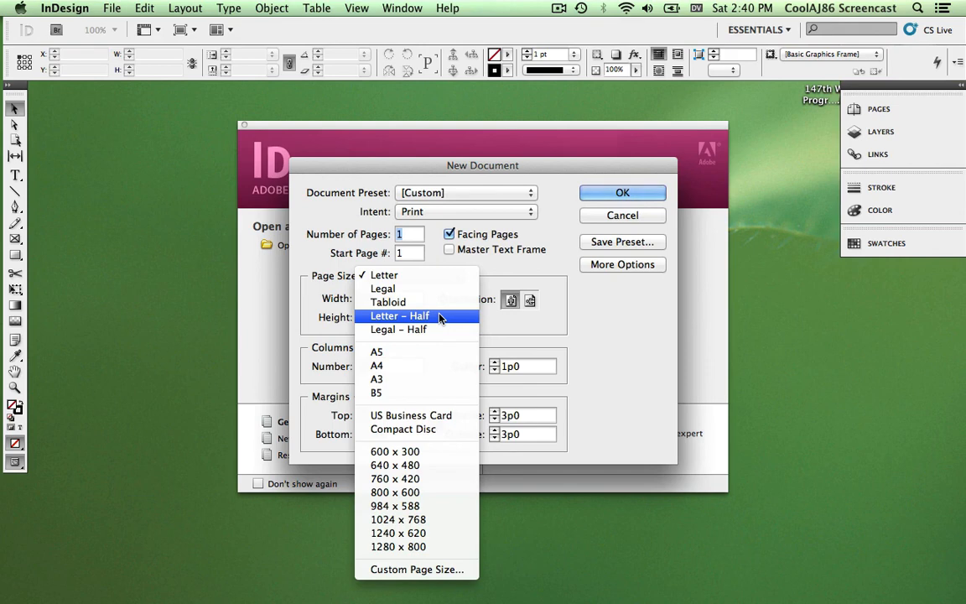
{"action": "left_click", "coordinate": [439, 318]}
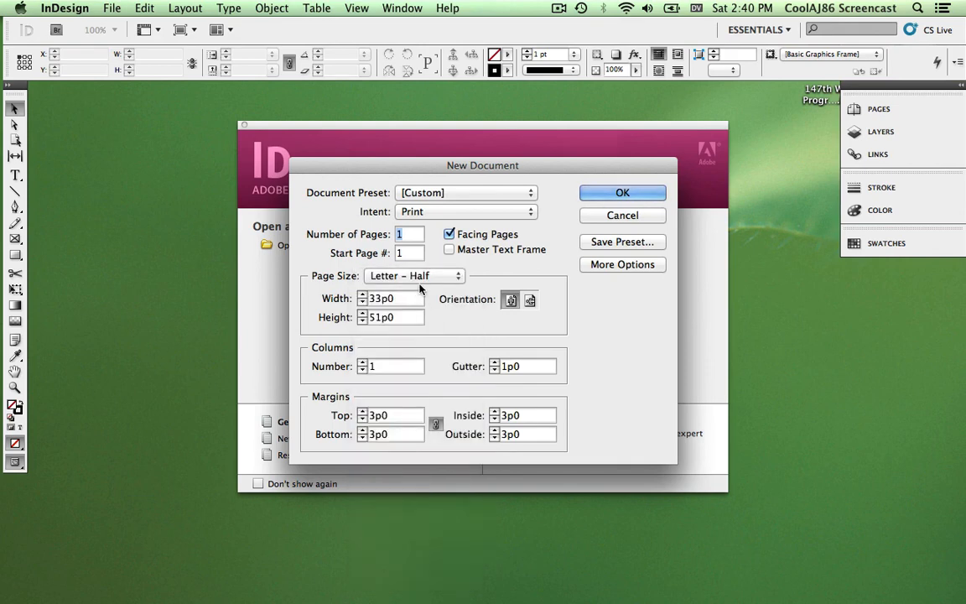
{"action": "left_click", "coordinate": [419, 283]}
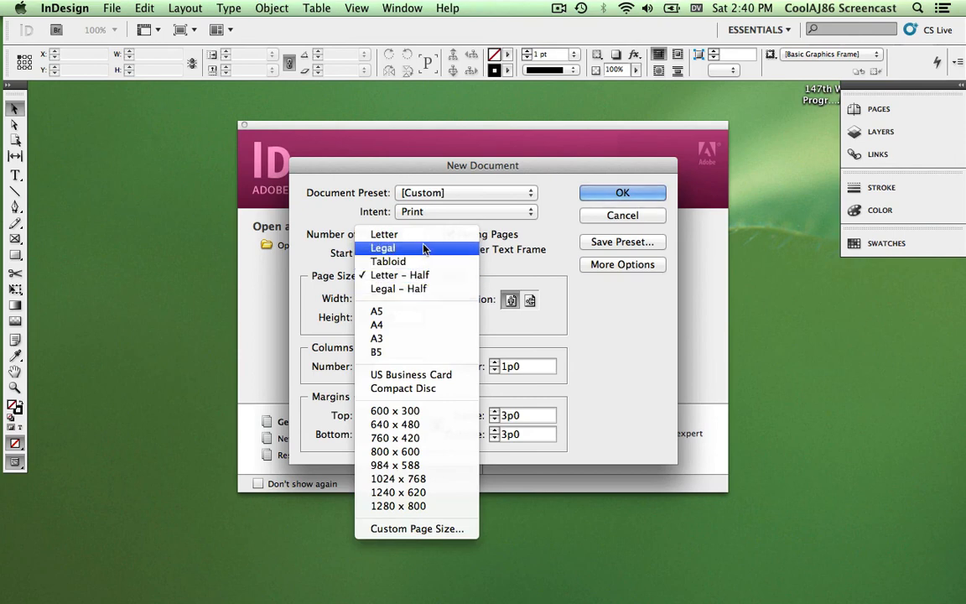
{"action": "left_click", "coordinate": [394, 234]}
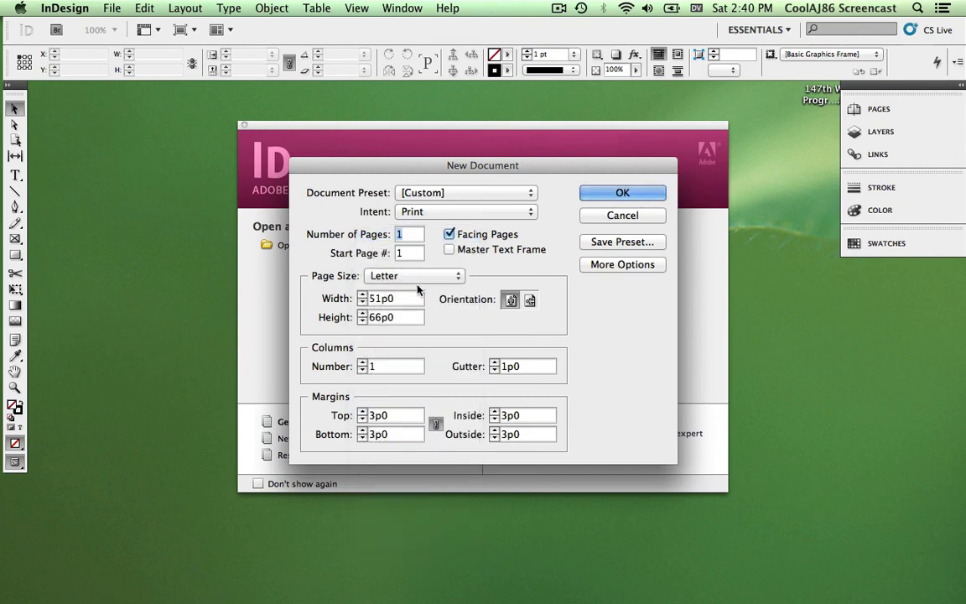
{"action": "left_click", "coordinate": [427, 279]}
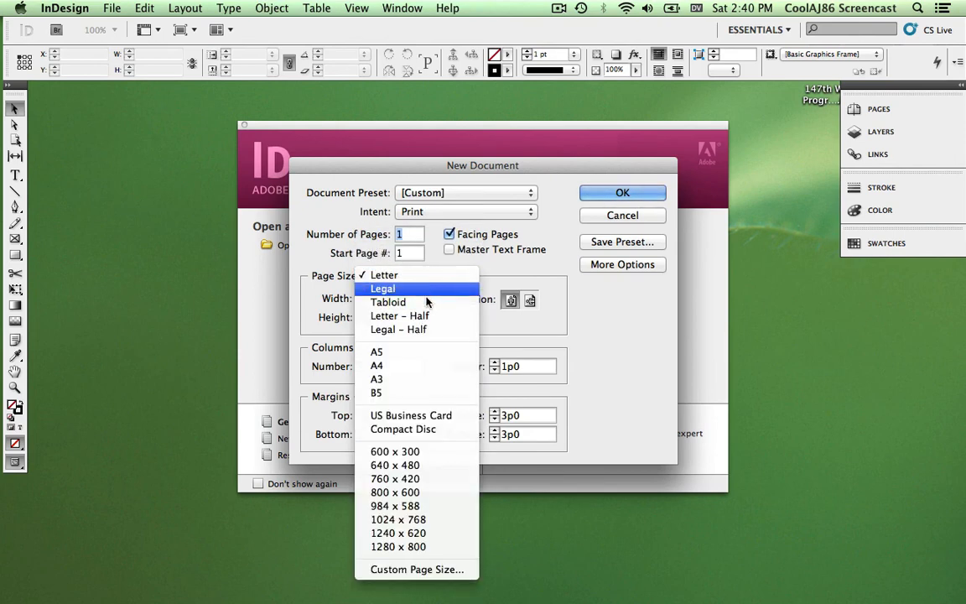
{"action": "left_click", "coordinate": [425, 315]}
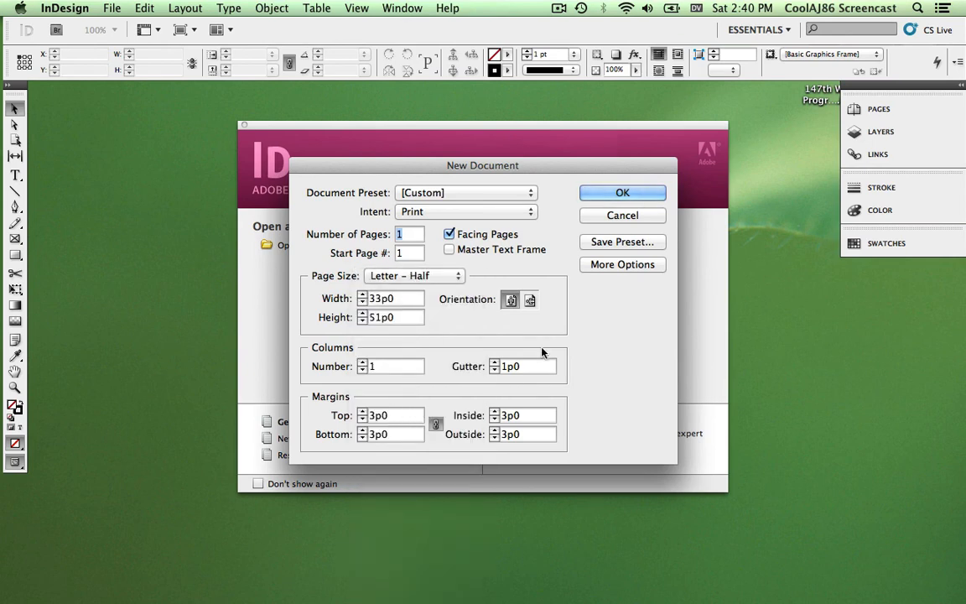
Step: Expand the bleed and slug options, keep the portrait orientation, and create the Letter - Half document
{"action": "left_click", "coordinate": [612, 265]}
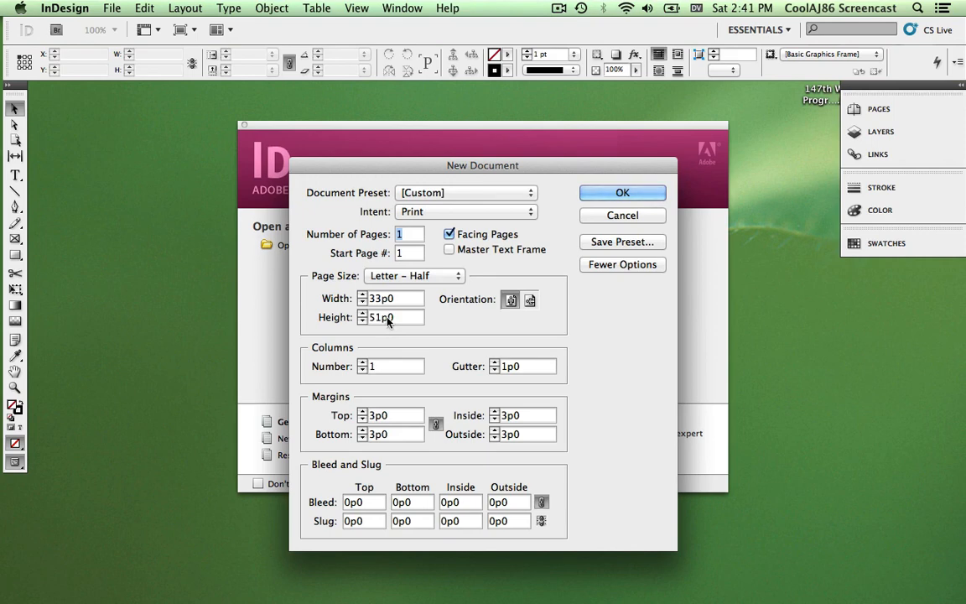
{"action": "left_click", "coordinate": [384, 415]}
{"action": "left_click", "coordinate": [528, 300]}
{"action": "left_click", "coordinate": [511, 300]}
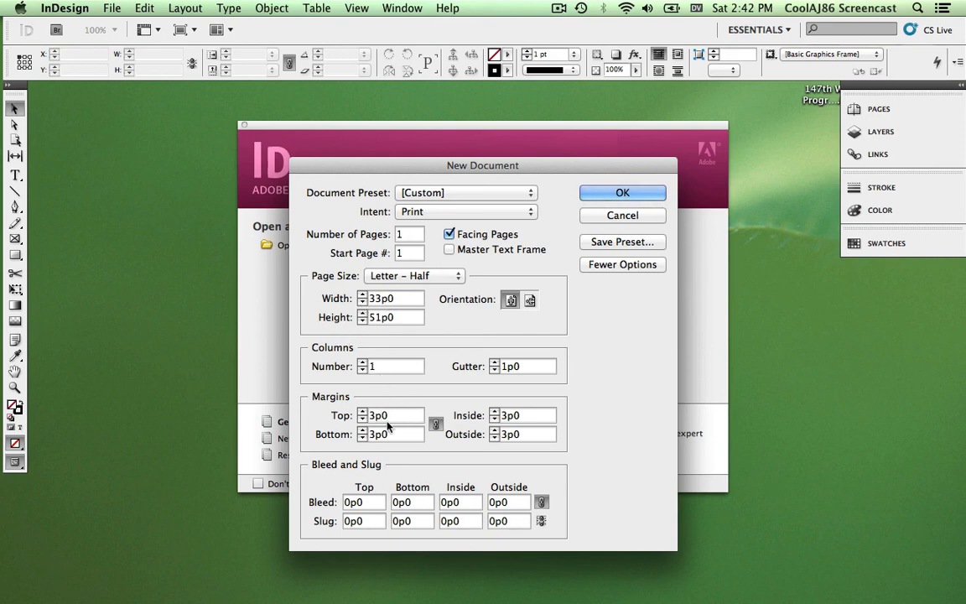
{"action": "left_click", "coordinate": [610, 194]}
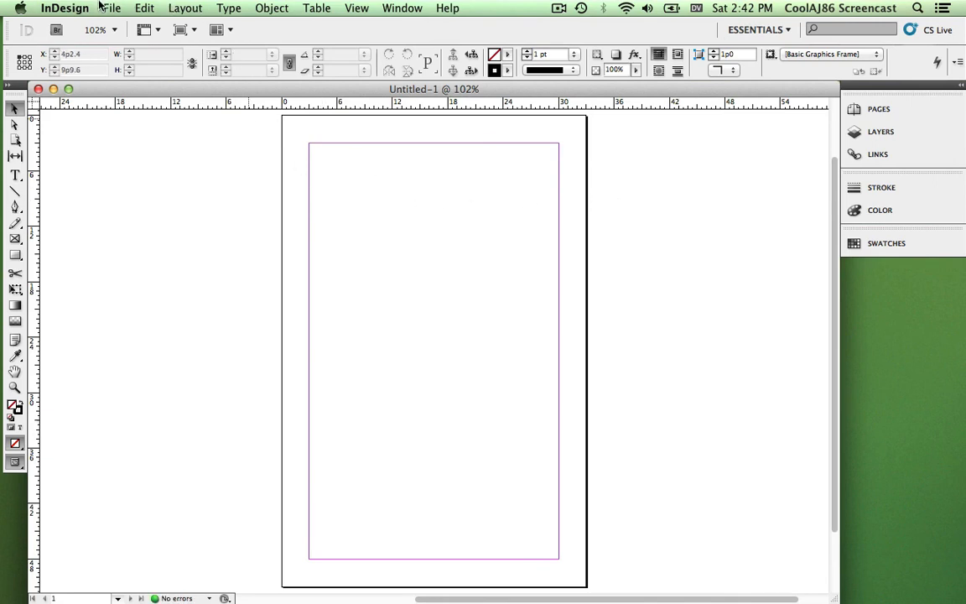
{"action": "left_click", "coordinate": [63, 8]}
{"action": "left_click", "coordinate": [63, 8]}
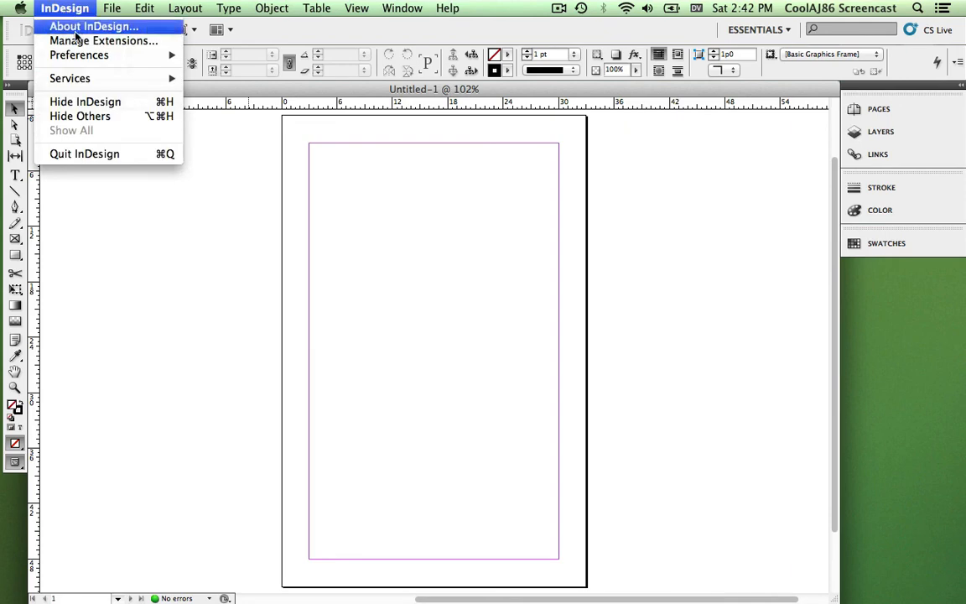
{"action": "mouse_move", "coordinate": [143, 9]}
{"action": "mouse_move", "coordinate": [110, 9]}
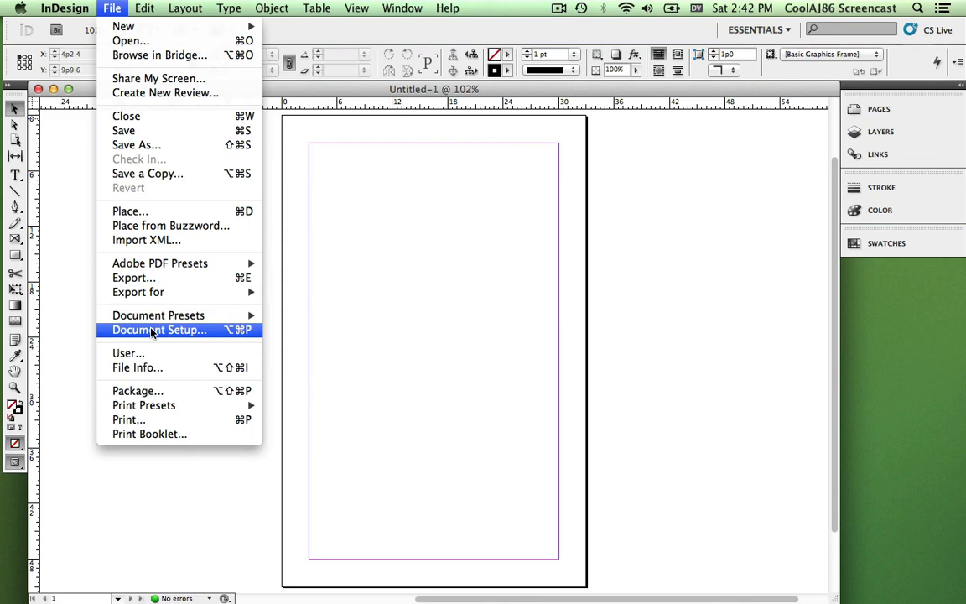
{"action": "left_click", "coordinate": [118, 8]}
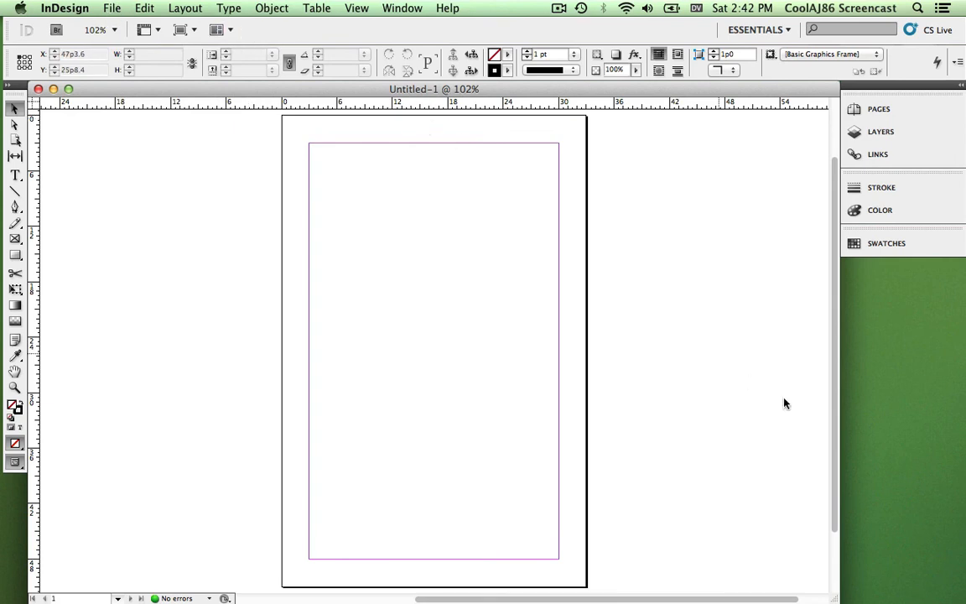
Step: Switch back to InDesign and close the blank untitled document
{"action": "left_click", "coordinate": [866, 417]}
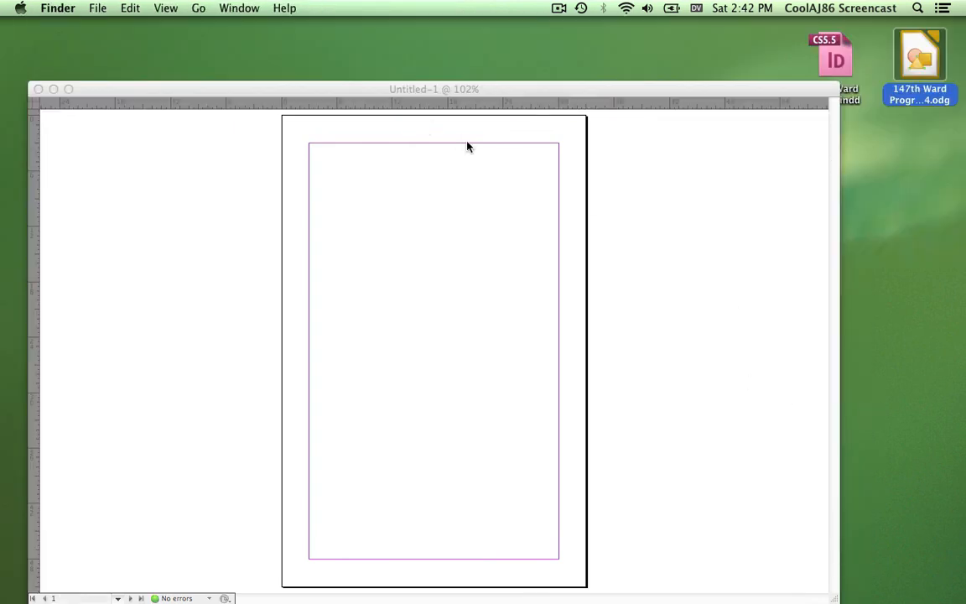
{"action": "left_click", "coordinate": [16, 352]}
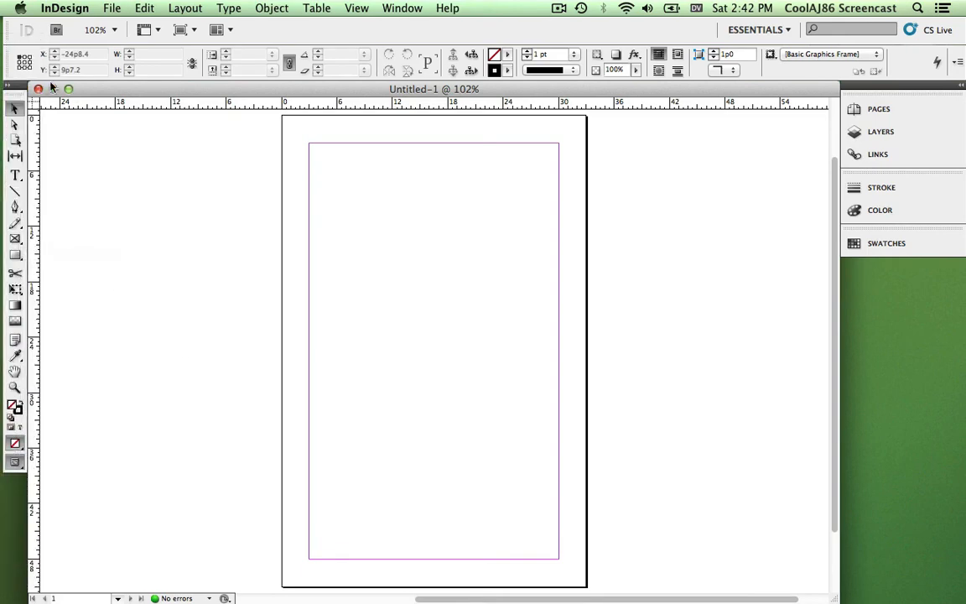
{"action": "left_click", "coordinate": [35, 89]}
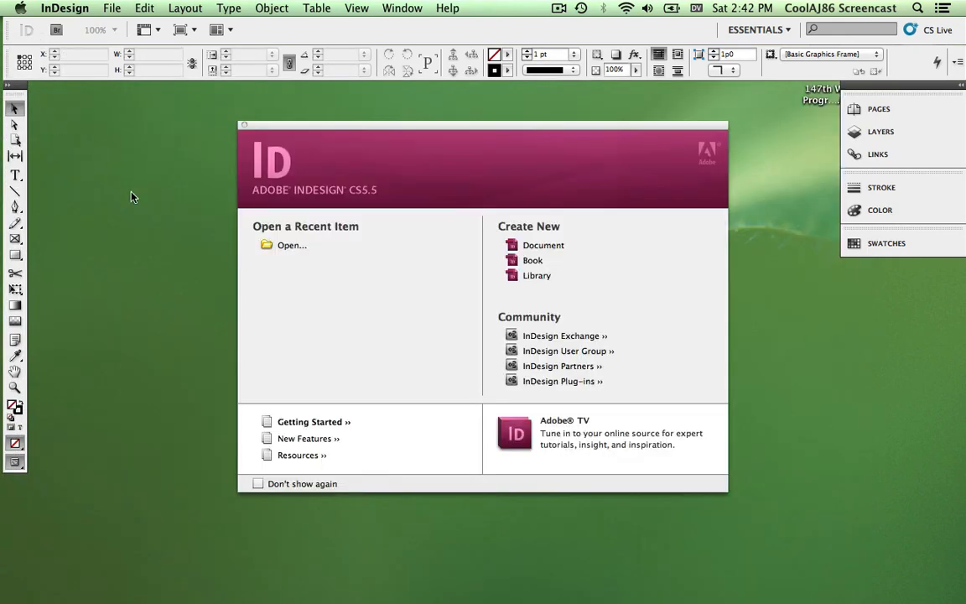
Step: Set both the horizontal and vertical ruler units to Inches Decimal in the Units & Increments preferences
{"action": "left_click", "coordinate": [66, 8]}
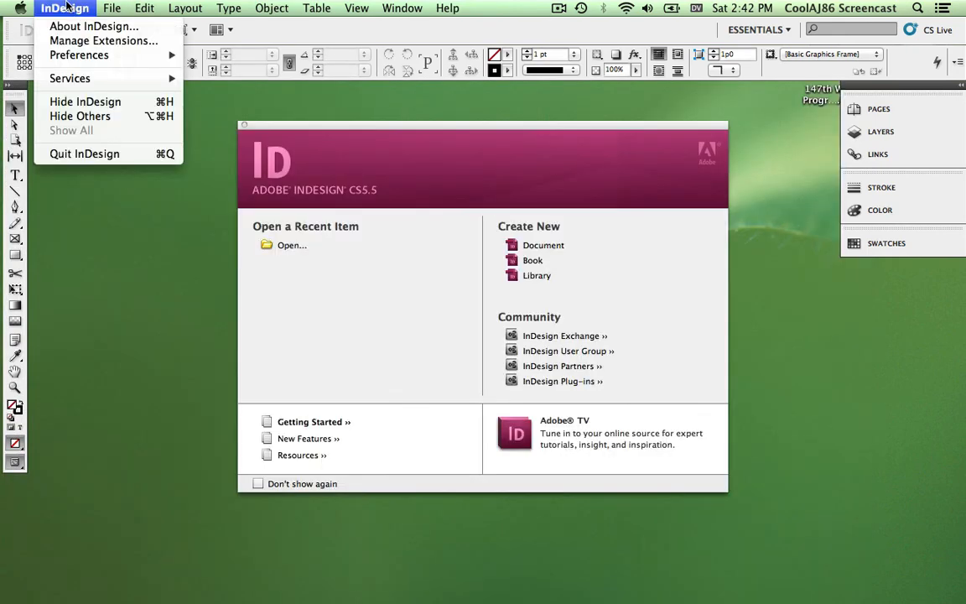
{"action": "mouse_move", "coordinate": [64, 59]}
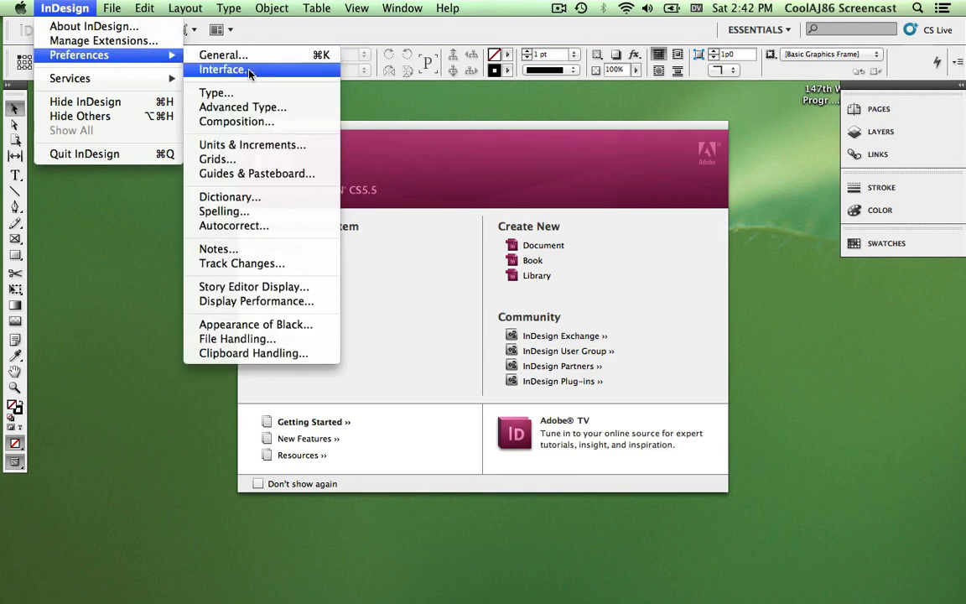
{"action": "left_click", "coordinate": [249, 146]}
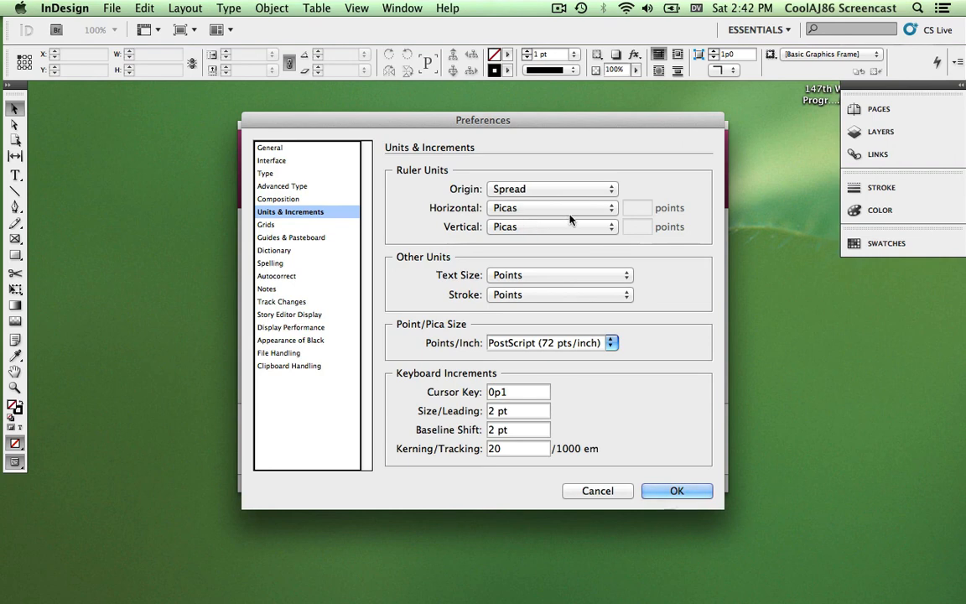
{"action": "left_click", "coordinate": [555, 210]}
{"action": "left_click", "coordinate": [562, 222]}
{"action": "left_click", "coordinate": [556, 227]}
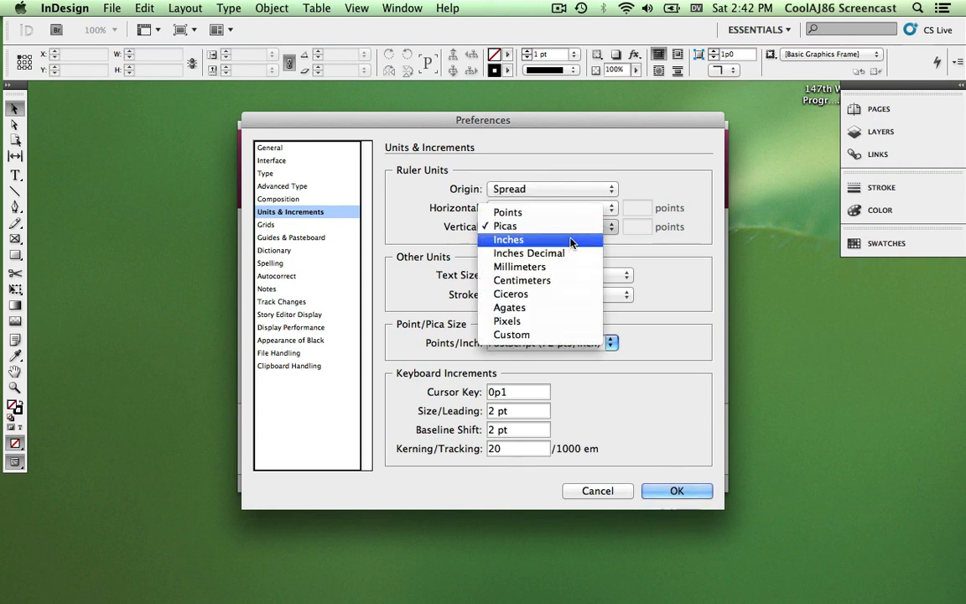
{"action": "left_click", "coordinate": [562, 252]}
{"action": "left_click", "coordinate": [556, 208]}
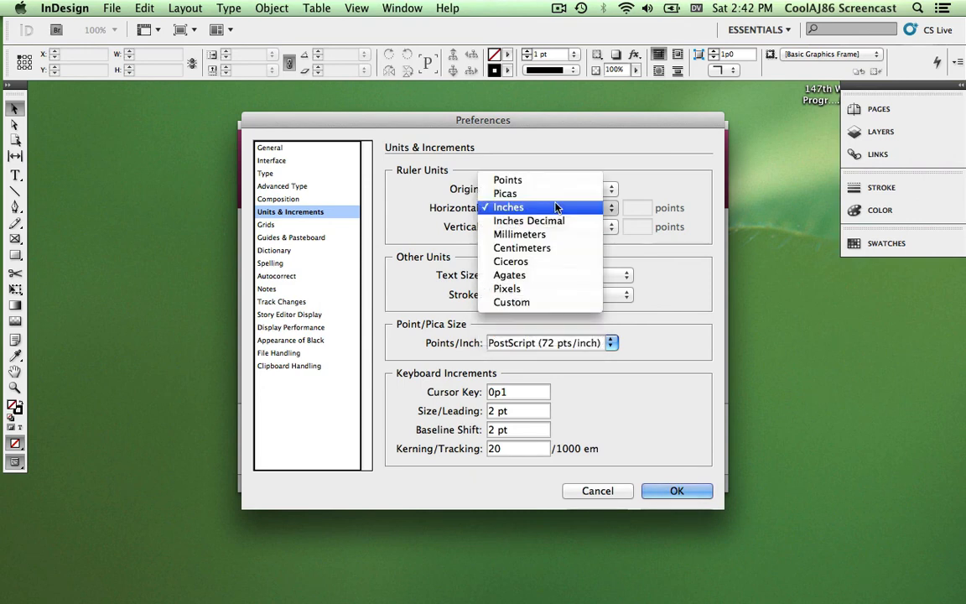
{"action": "left_click", "coordinate": [558, 221]}
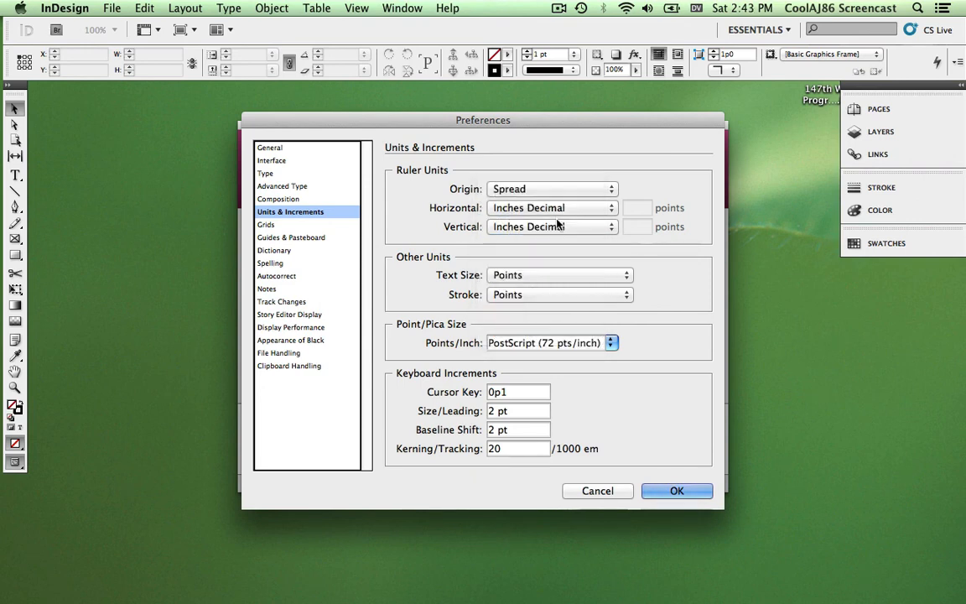
Step: Review the unit options for text size and stroke, keep both at Points, and apply the preferences
{"action": "left_click", "coordinate": [545, 276]}
{"action": "left_click", "coordinate": [508, 275]}
{"action": "left_click", "coordinate": [576, 294]}
{"action": "left_click", "coordinate": [587, 294]}
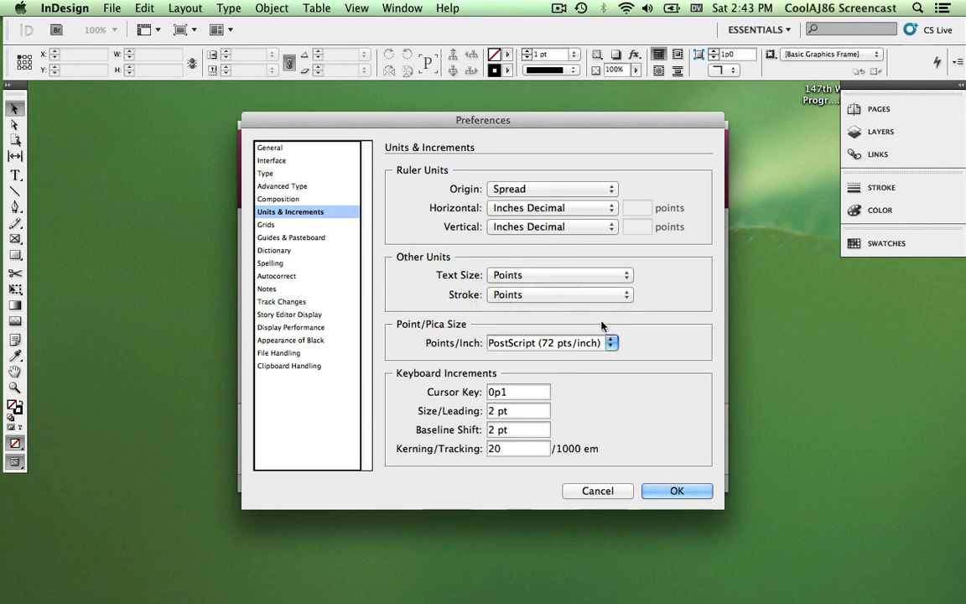
{"action": "left_click", "coordinate": [602, 299]}
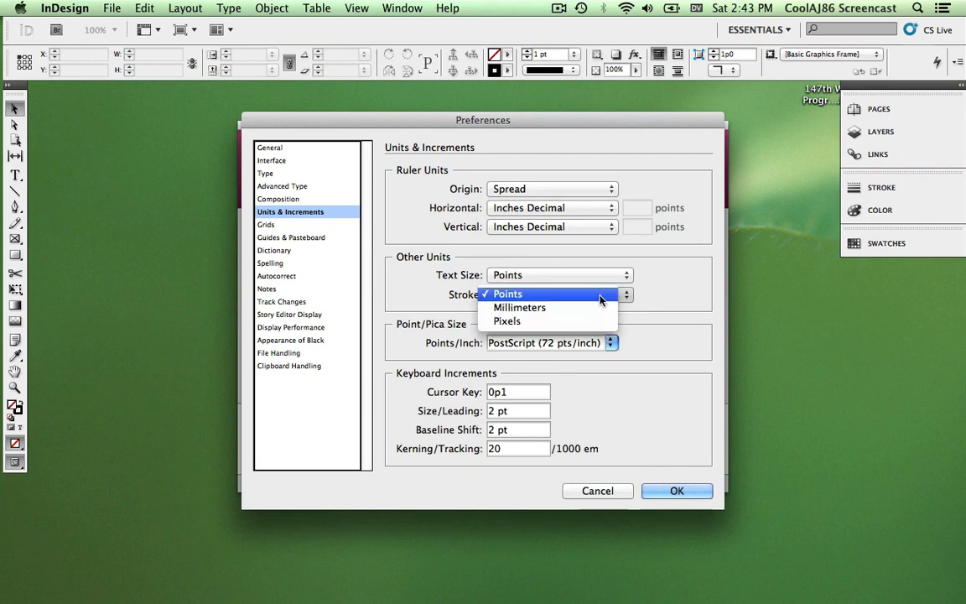
{"action": "left_click", "coordinate": [602, 298]}
{"action": "left_click", "coordinate": [628, 295]}
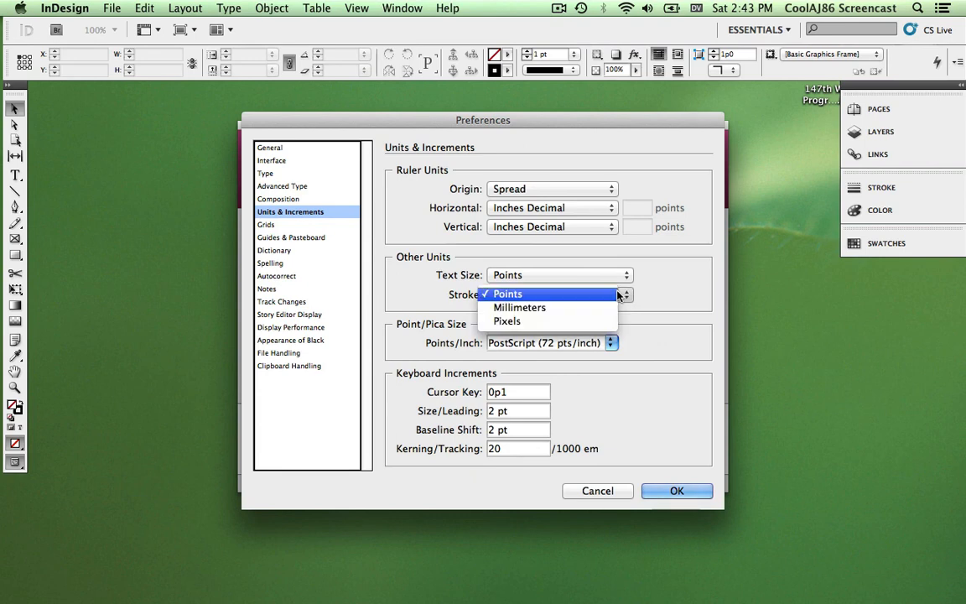
{"action": "left_click", "coordinate": [612, 294]}
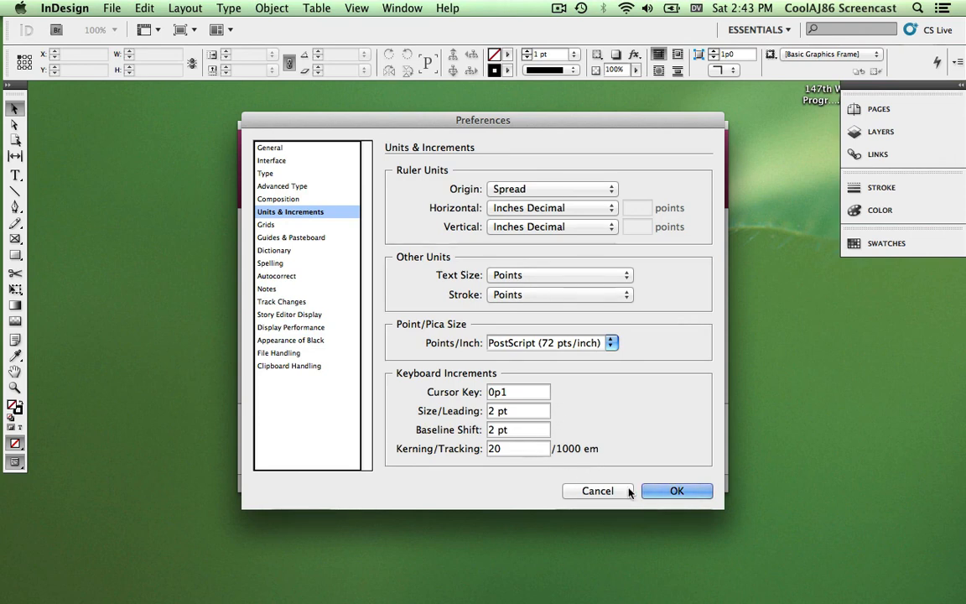
{"action": "left_click", "coordinate": [658, 491]}
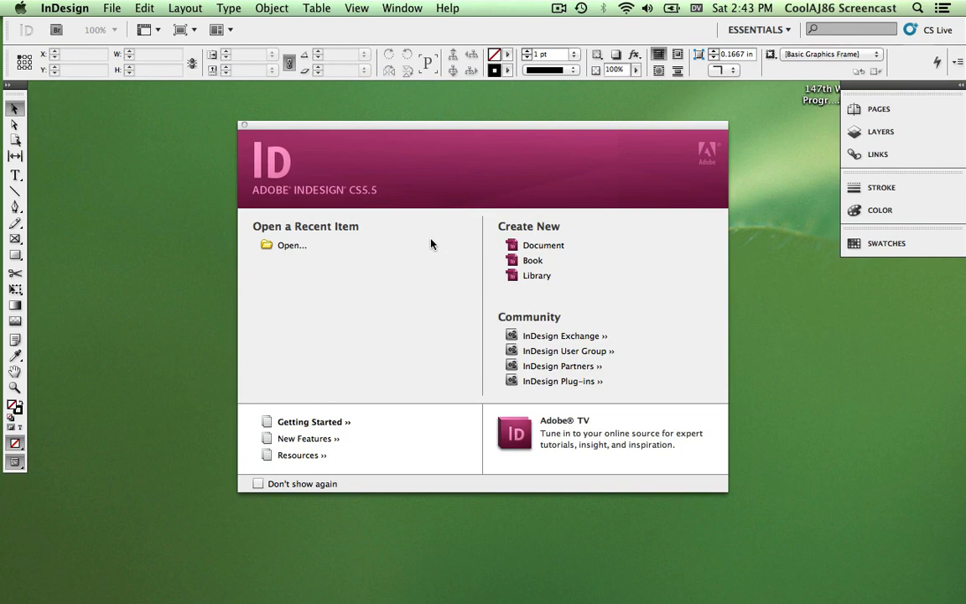
Step: Start a new print document with the Letter - Half page size and 4 pages
{"action": "left_click", "coordinate": [544, 246]}
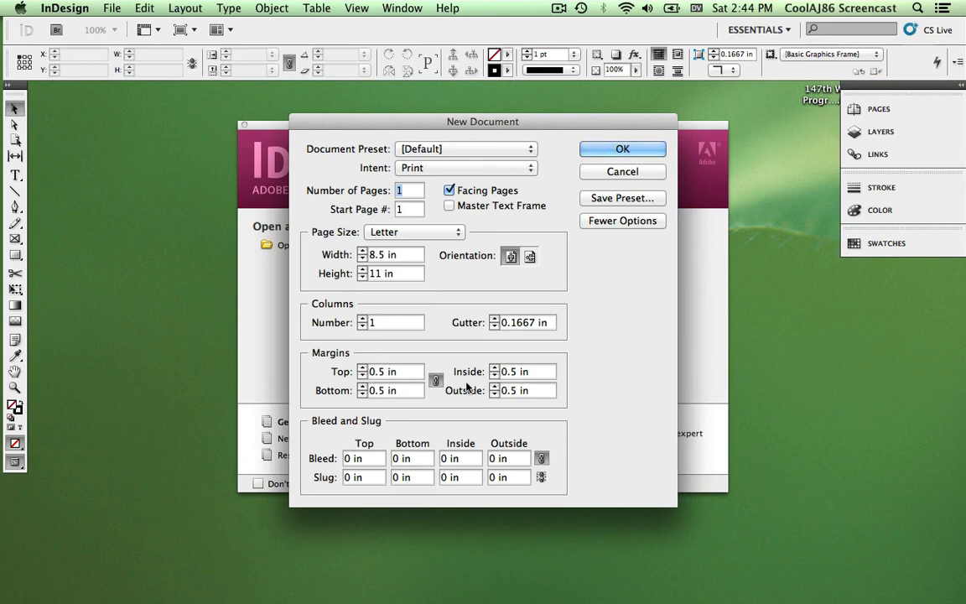
{"action": "left_click", "coordinate": [402, 325]}
{"action": "left_click", "coordinate": [427, 234]}
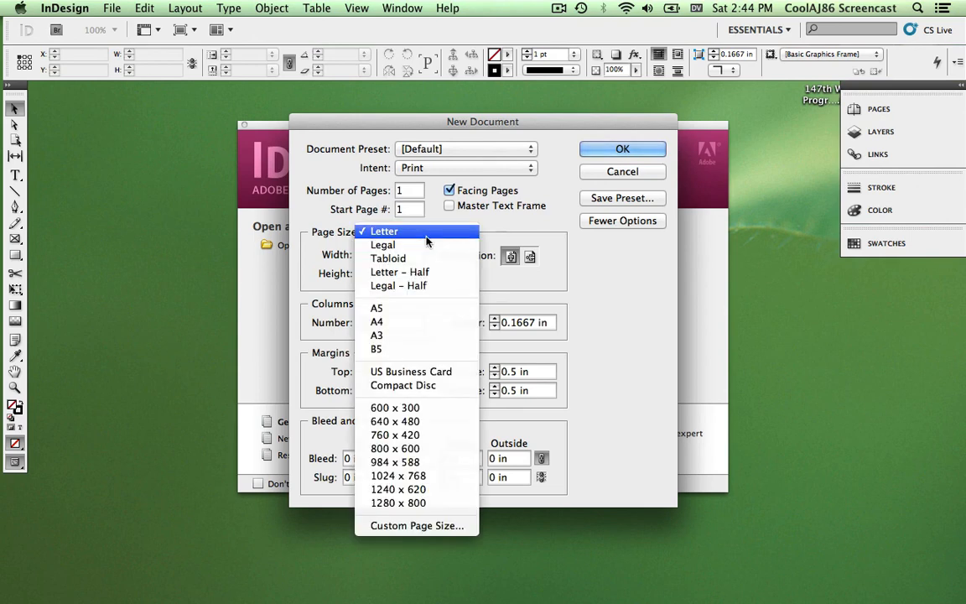
{"action": "left_click", "coordinate": [427, 272]}
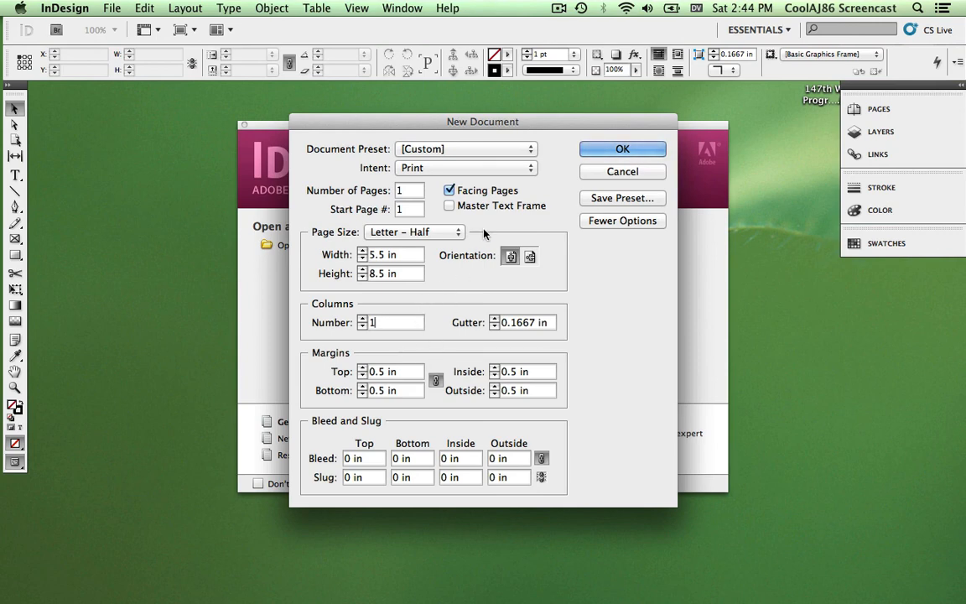
{"action": "double_click", "coordinate": [414, 191]}
{"action": "type", "text": "4"}
Step: Try start page numbers 0 and 2 and facing pages off, returning to start page 1 with facing pages on
{"action": "double_click", "coordinate": [399, 208]}
{"action": "type", "text": "0"}
{"action": "left_click", "coordinate": [408, 191]}
{"action": "left_click", "coordinate": [600, 195]}
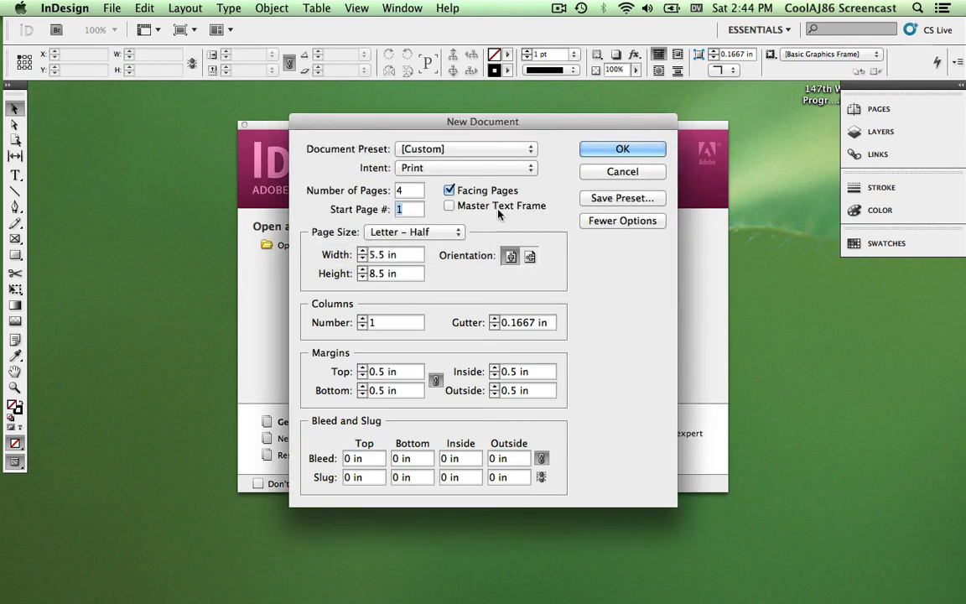
{"action": "type", "text": "2"}
{"action": "left_click", "coordinate": [451, 192]}
{"action": "key", "text": "Tab"}
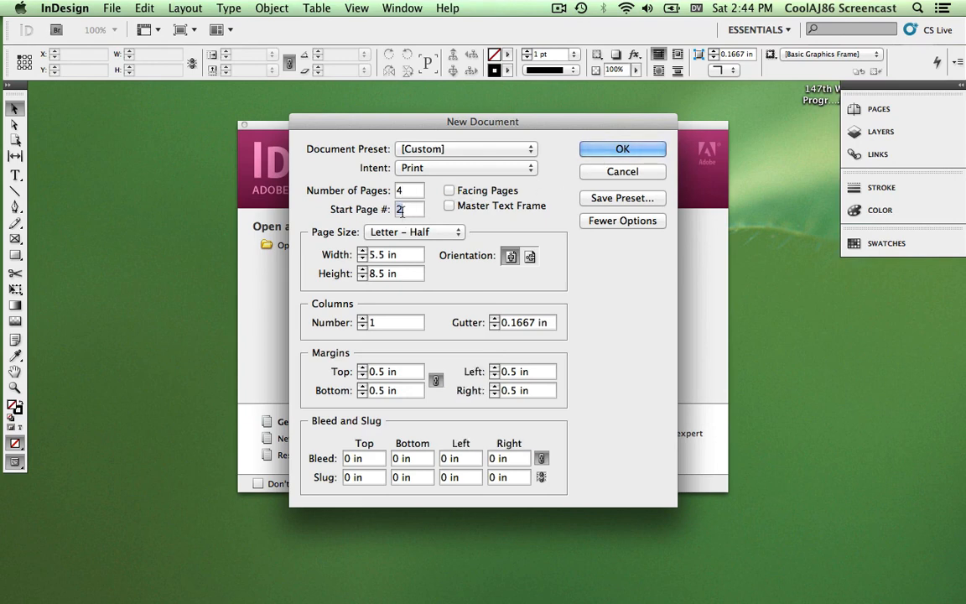
{"action": "type", "text": "1"}
{"action": "left_click", "coordinate": [491, 191]}
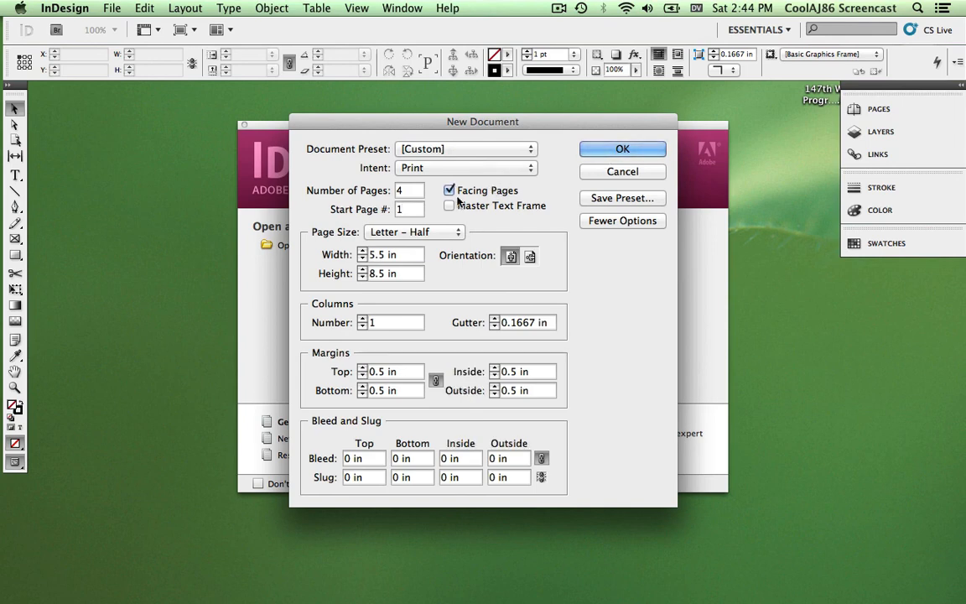
{"action": "double_click", "coordinate": [408, 210]}
{"action": "type", "text": "2"}
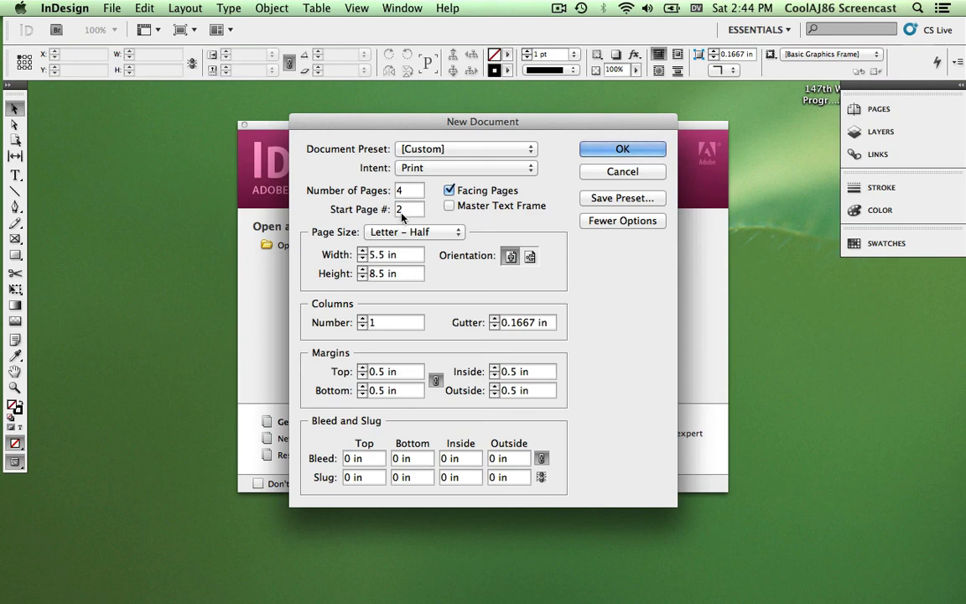
{"action": "key", "text": "BackSpace"}
{"action": "type", "text": "1"}
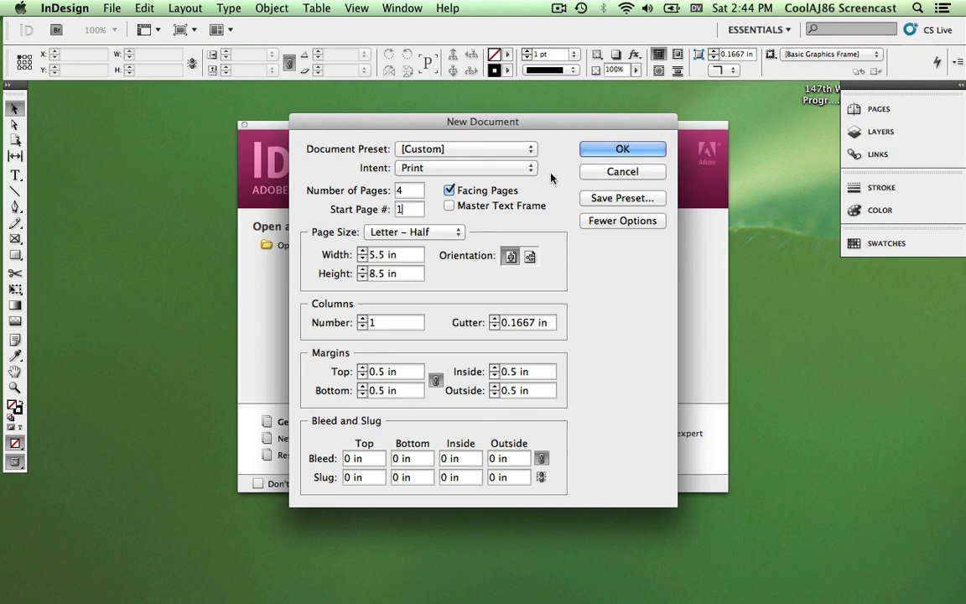
Step: Create the four-page Letter - Half document and look through its page layout
{"action": "left_click", "coordinate": [597, 151]}
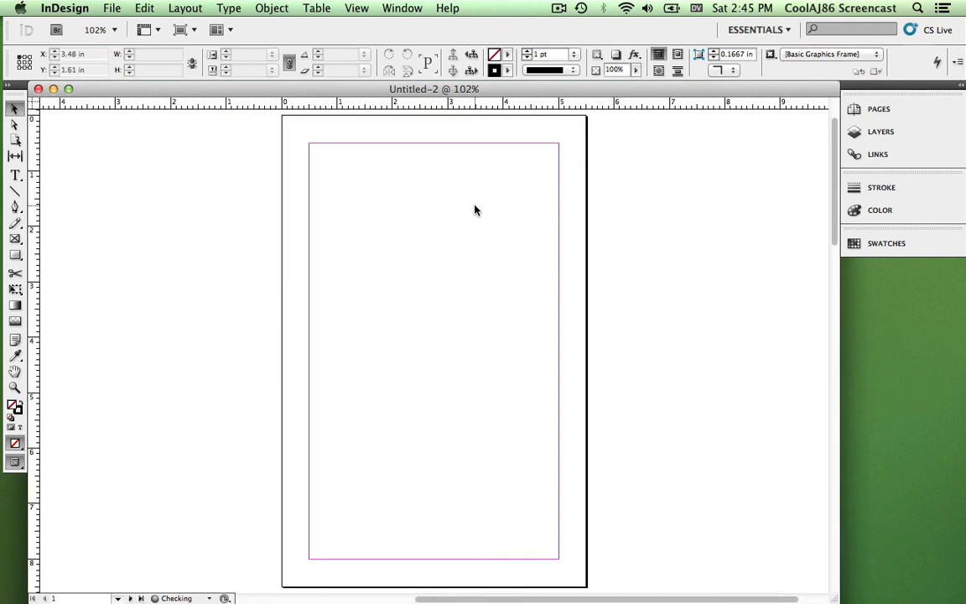
{"action": "scroll", "coordinate": [474, 209], "scroll_direction": "down", "scroll_amount": 15}
{"action": "scroll", "coordinate": [474, 209], "scroll_direction": "up", "scroll_amount": 10}
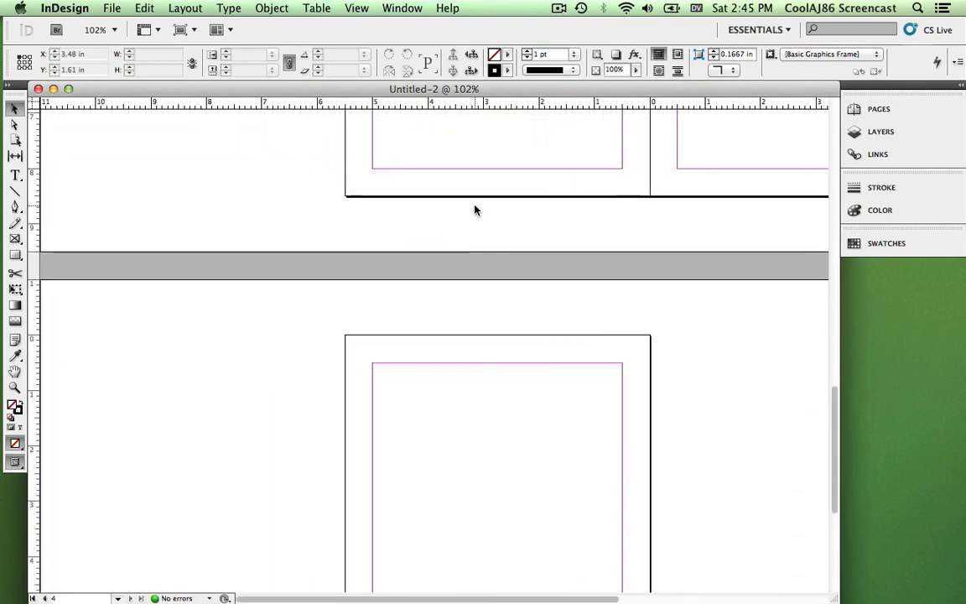
{"action": "scroll", "coordinate": [474, 210], "scroll_direction": "up", "scroll_amount": 5}
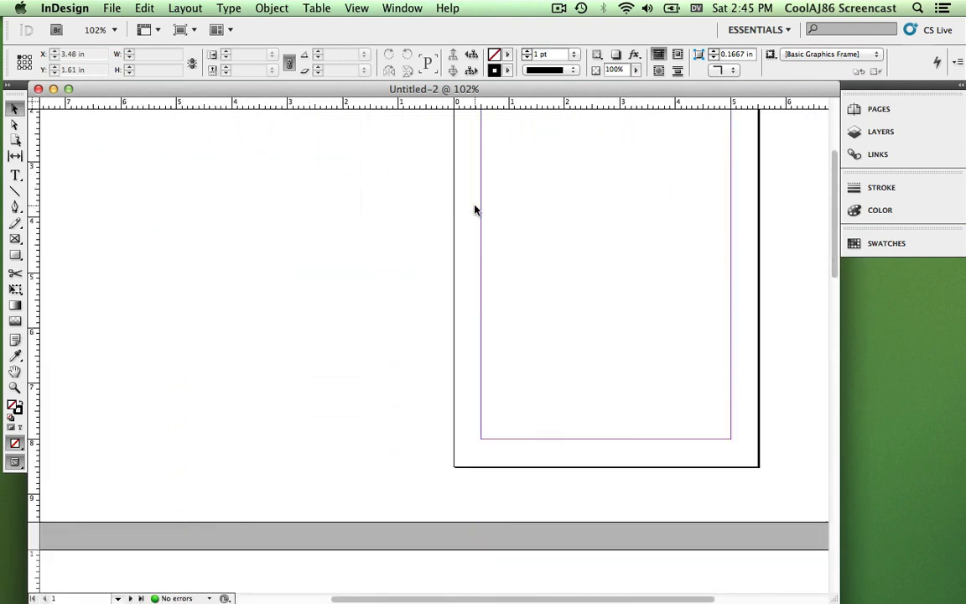
Step: Change the document's start page number to 2 in Document Setup and check the resulting facing-page spreads
{"action": "left_click", "coordinate": [109, 9]}
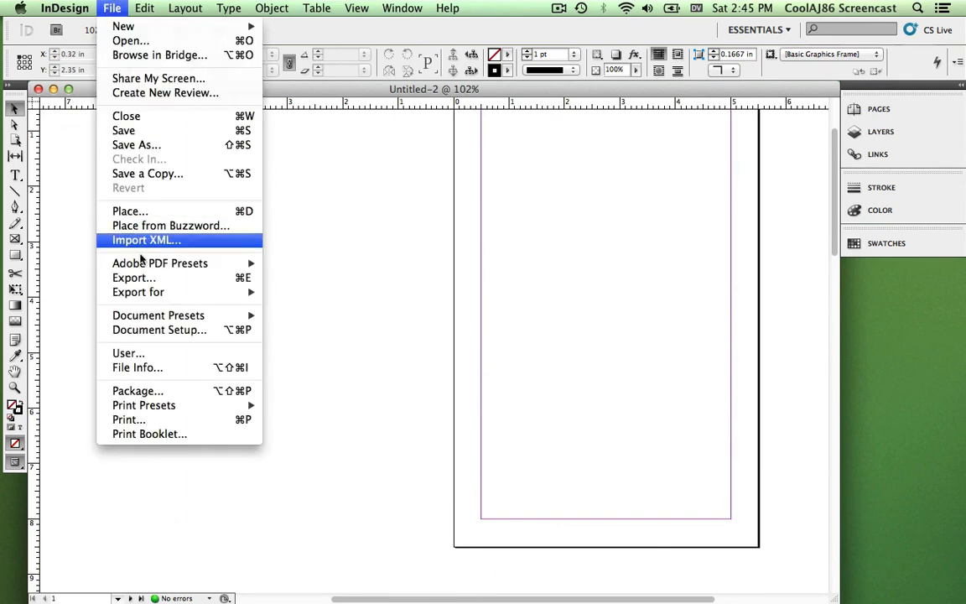
{"action": "left_click", "coordinate": [140, 329]}
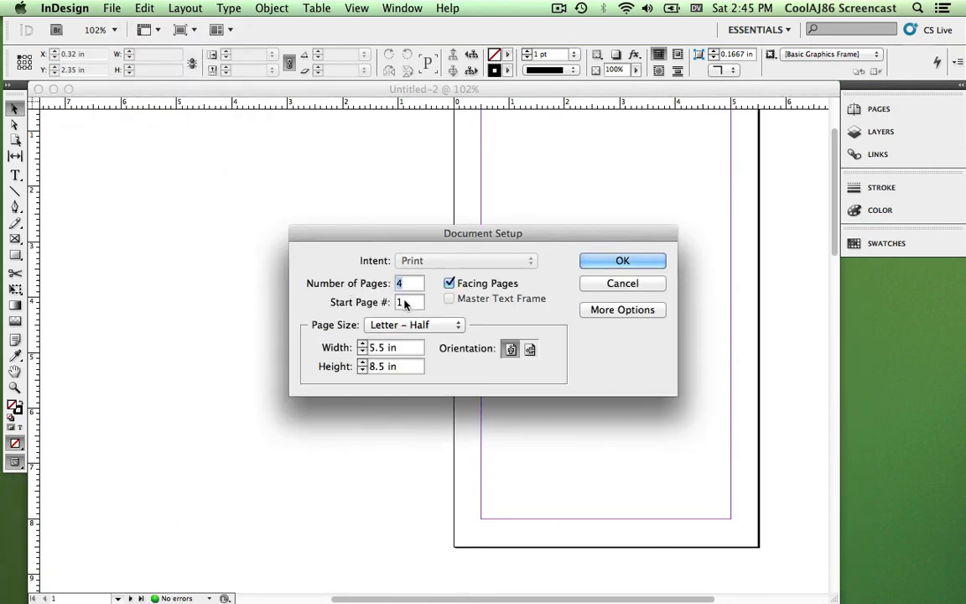
{"action": "key", "text": "Tab"}
{"action": "type", "text": "2"}
{"action": "left_click", "coordinate": [595, 264]}
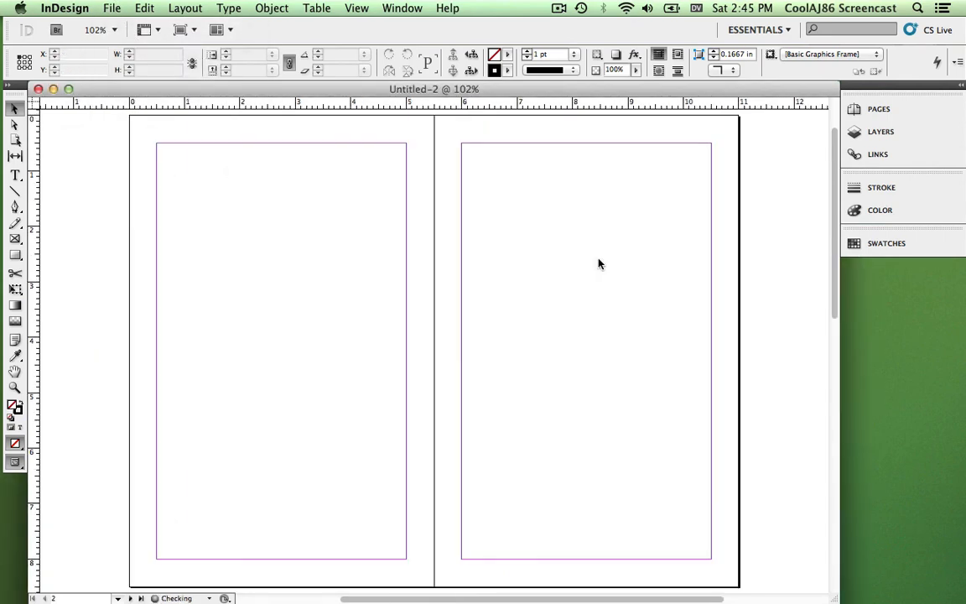
{"action": "scroll", "coordinate": [595, 268], "scroll_direction": "down", "scroll_amount": 3}
{"action": "scroll", "coordinate": [595, 268], "scroll_direction": "down", "scroll_amount": 5}
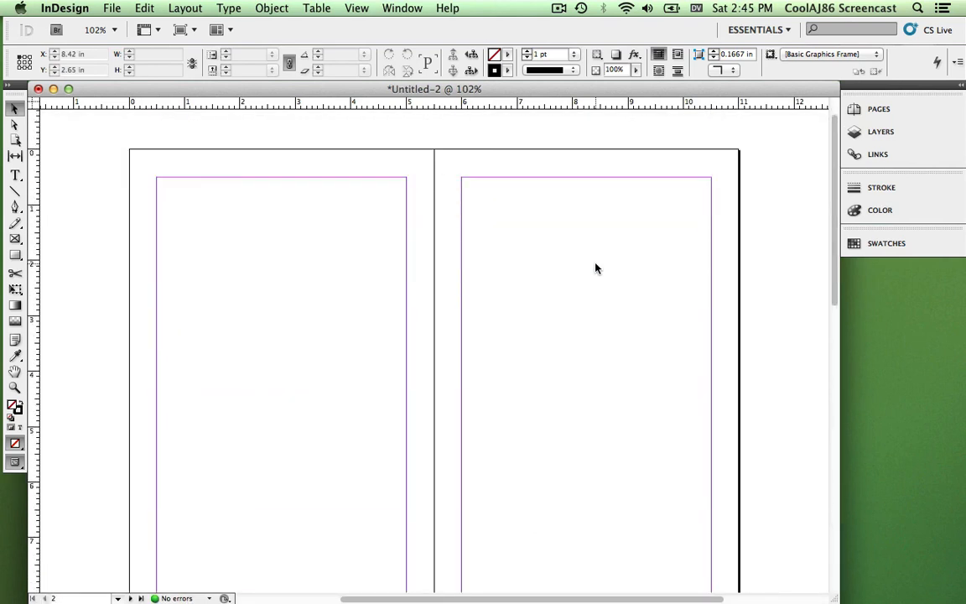
{"action": "scroll", "coordinate": [595, 269], "scroll_direction": "up", "scroll_amount": 5}
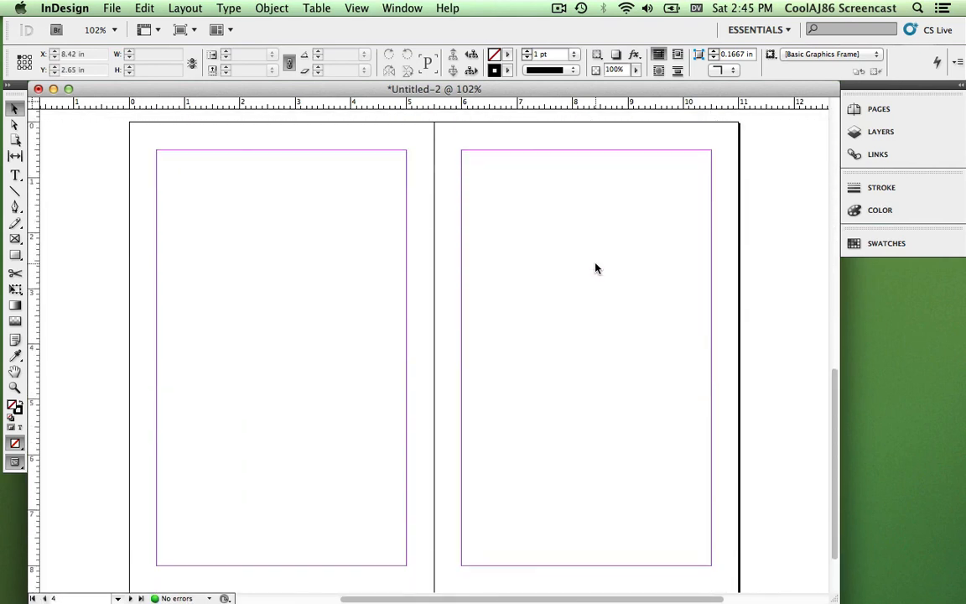
{"action": "scroll", "coordinate": [595, 268], "scroll_direction": "up", "scroll_amount": 2}
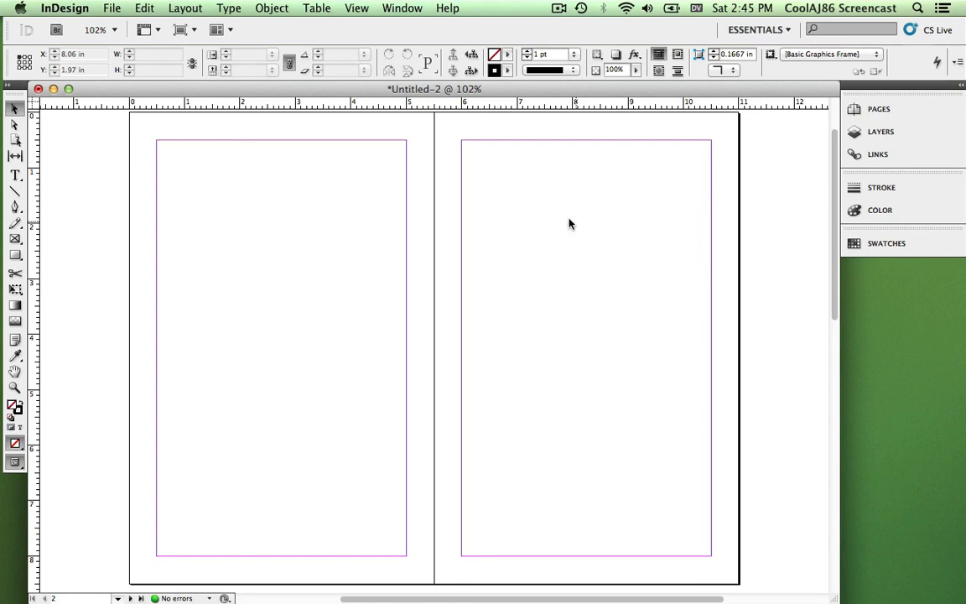
Step: Compare the blank InDesign spreads with both pages of the 147th Ward program in LibreOffice Draw
{"action": "key", "text": "ctrl+Right"}
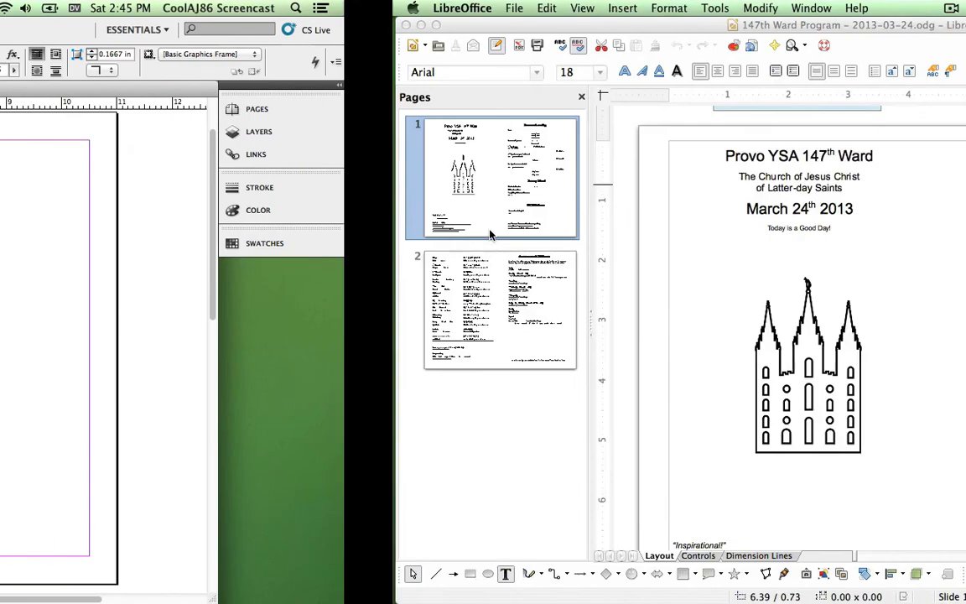
{"action": "key", "text": "ctrl+Left"}
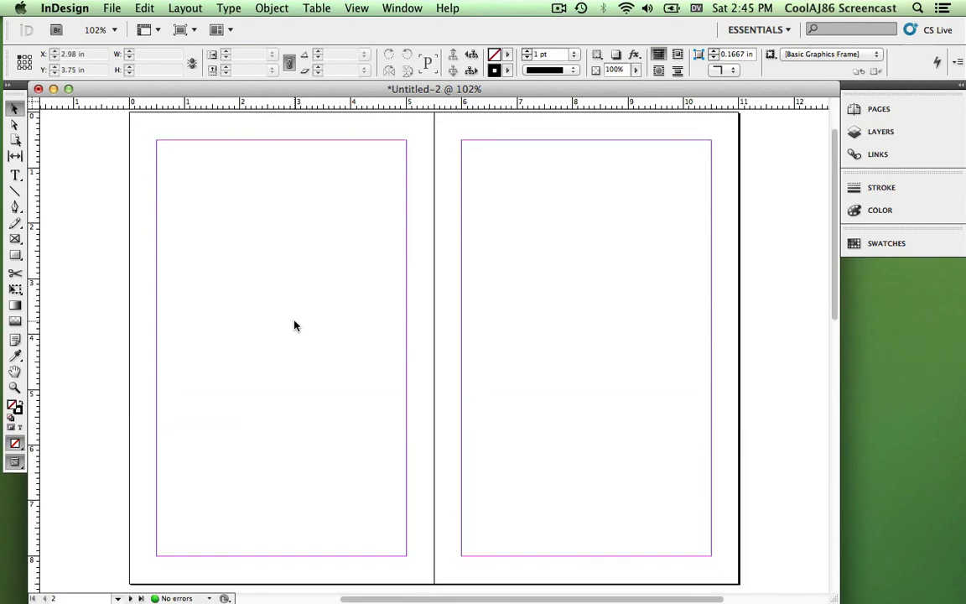
{"action": "key", "text": "ctrl+Right"}
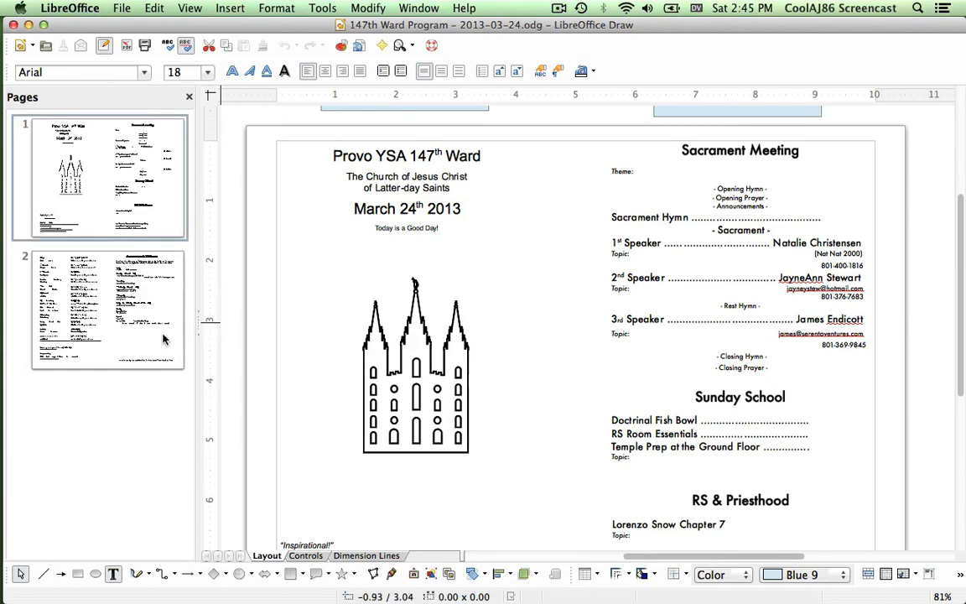
{"action": "left_click", "coordinate": [151, 339]}
{"action": "key", "text": "ctrl+Left"}
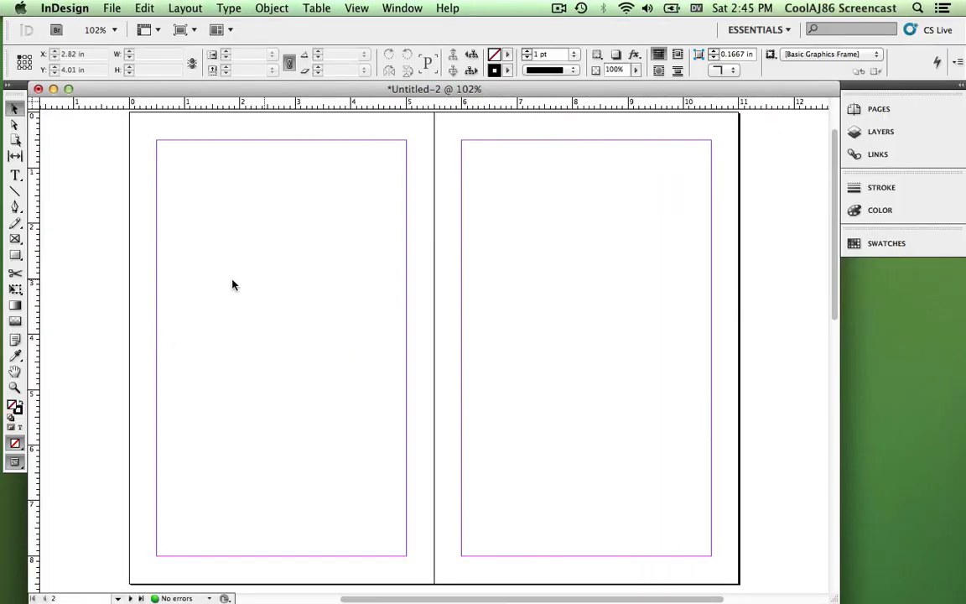
{"action": "key", "text": "ctrl+Right"}
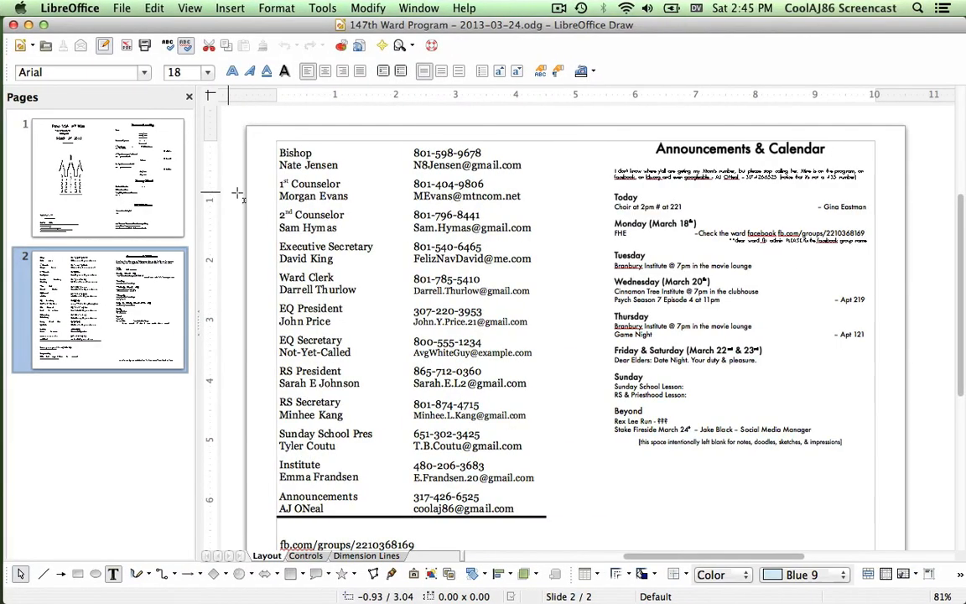
{"action": "key", "text": "ctrl+Left"}
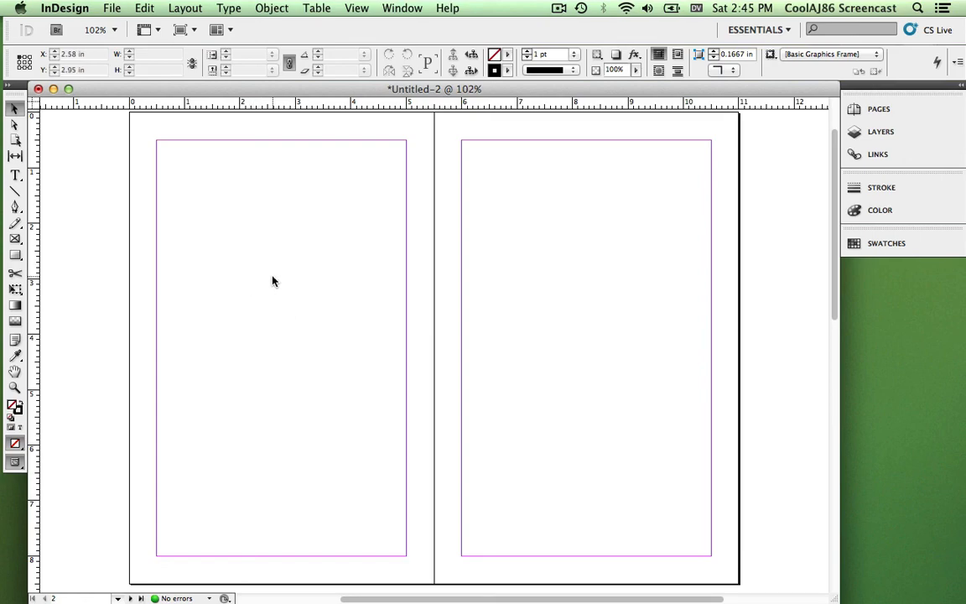
Step: Switch to LibreOffice Draw, copy all rows of the ward contact table from Bishop to Announcements, and return to InDesign
{"action": "key", "text": "ctrl+Right"}
{"action": "left_click", "coordinate": [449, 475]}
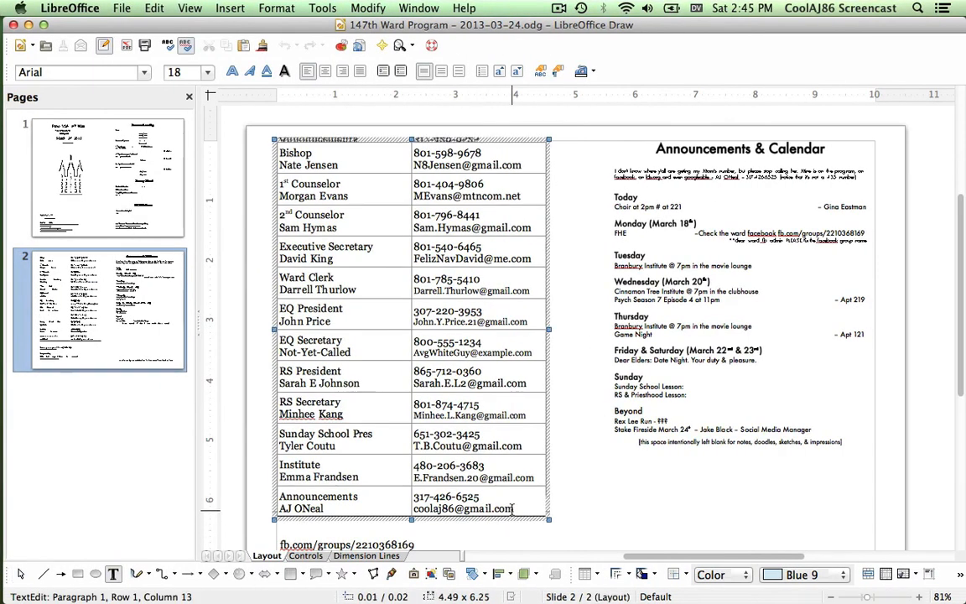
{"action": "left_click_drag", "start_coordinate": [515, 507], "coordinate": [279, 152]}
{"action": "key", "text": "super+c"}
{"action": "key", "text": "ctrl+Left"}
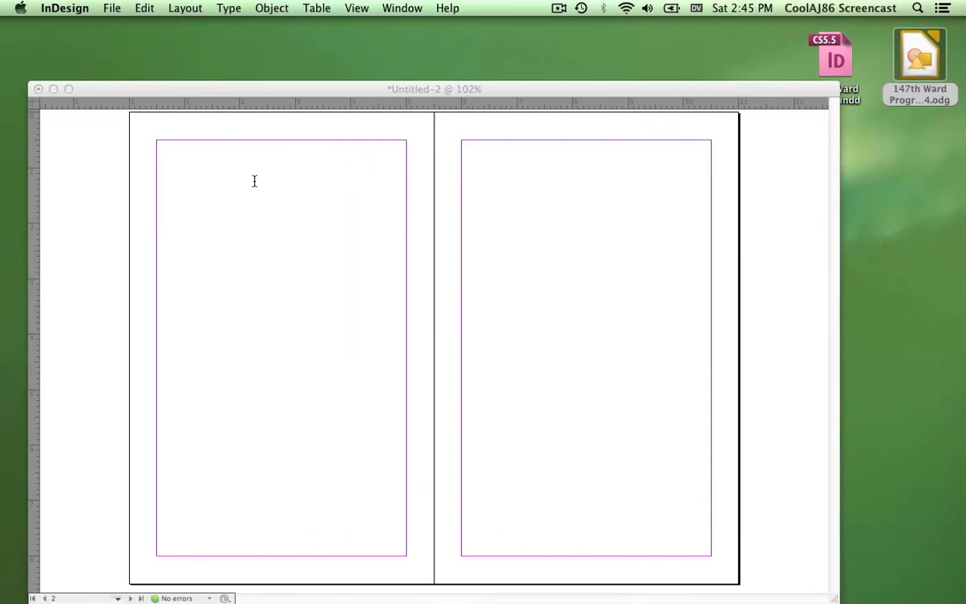
Step: Launch Sublime Text 2 and paste the copied contact list into its empty file
{"action": "key", "text": "super+space"}
{"action": "type", "text": "subl"}
{"action": "key", "text": "Return"}
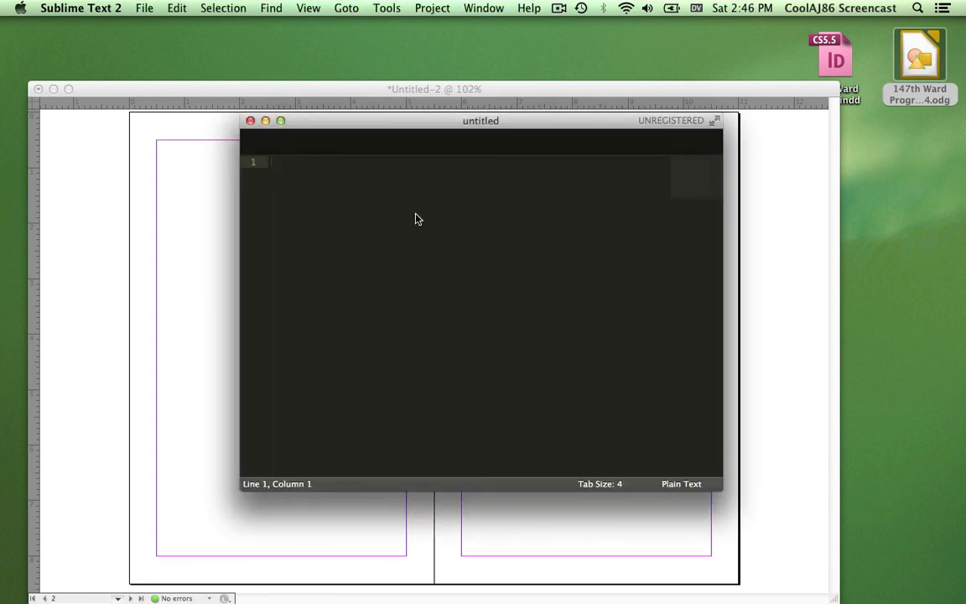
{"action": "key", "text": "super+v"}
{"action": "scroll", "coordinate": [377, 241], "scroll_direction": "up", "scroll_amount": 10}
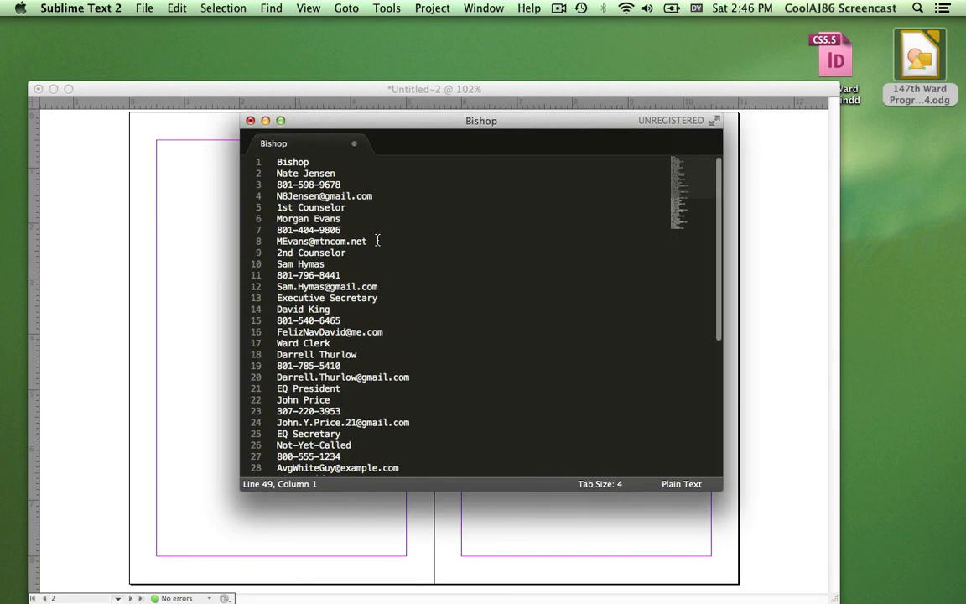
{"action": "left_click", "coordinate": [335, 161]}
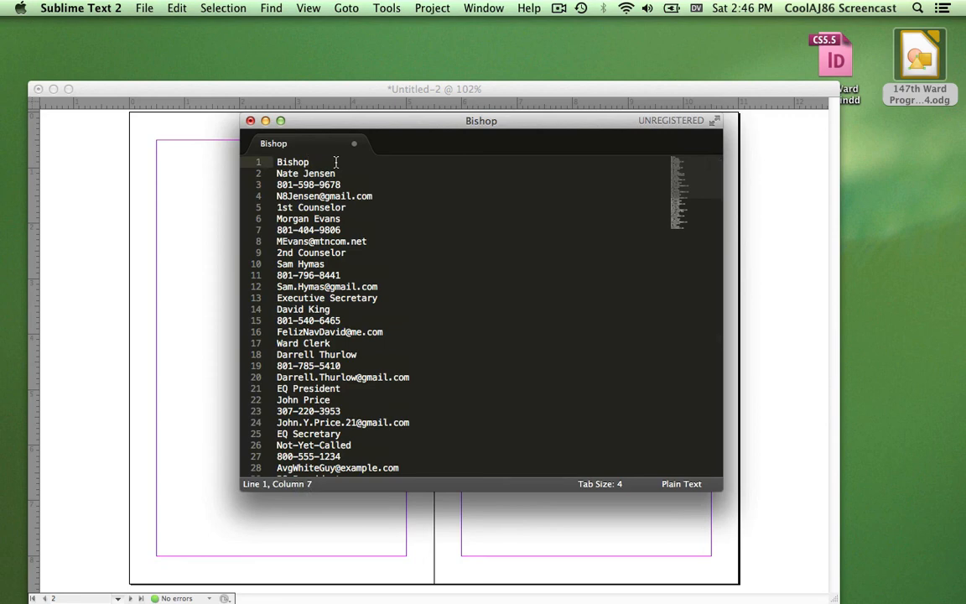
{"action": "key", "text": "Right"}
{"action": "key", "text": "Left"}
{"action": "type", "text": ":"}
{"action": "key", "text": "Delete"}
{"action": "key", "text": "Right"}
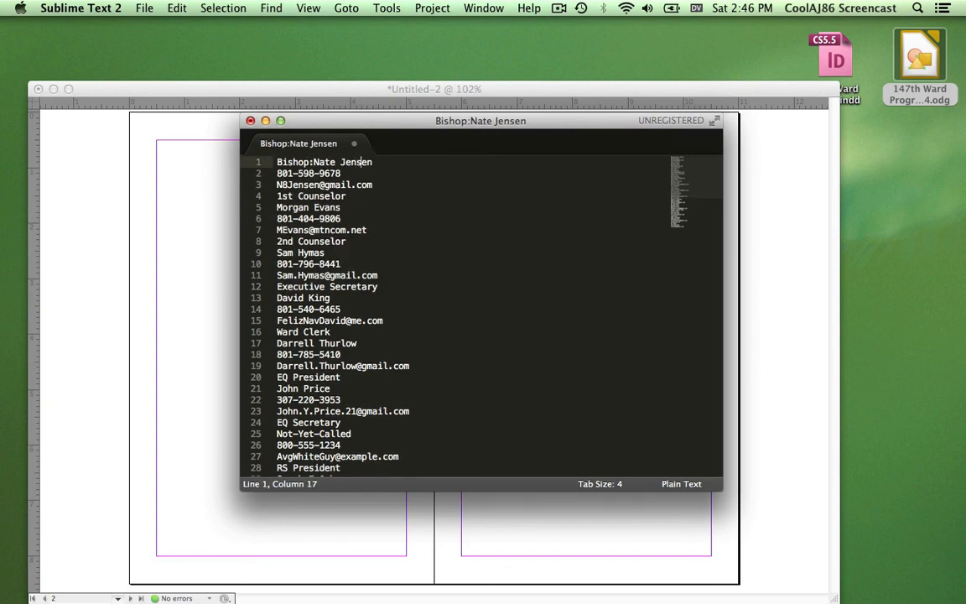
{"action": "key", "text": "Left"}
{"action": "key", "text": "Left"}
{"action": "key", "text": "BackSpace"}
{"action": "key", "text": "Left"}
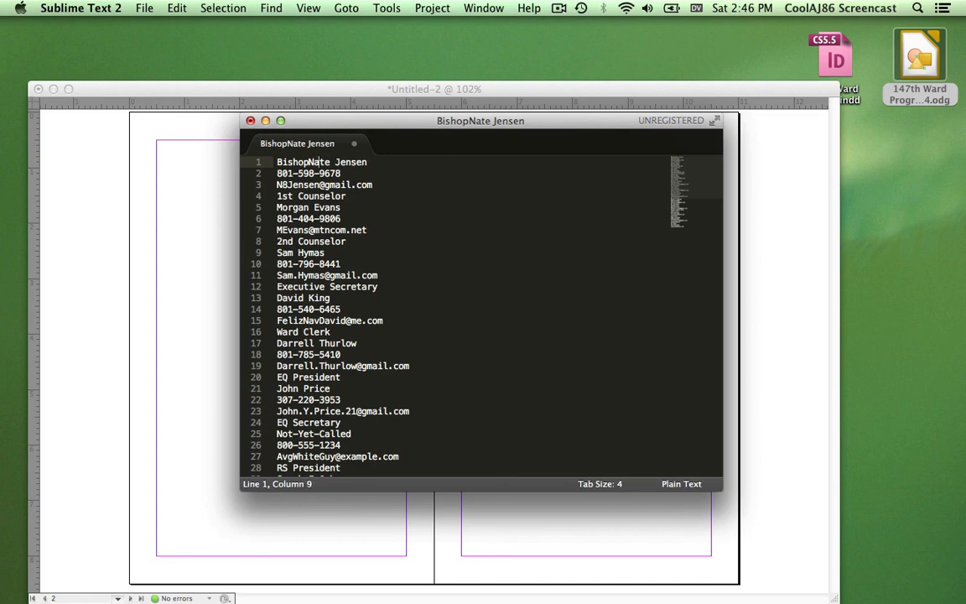
{"action": "key", "text": "Return"}
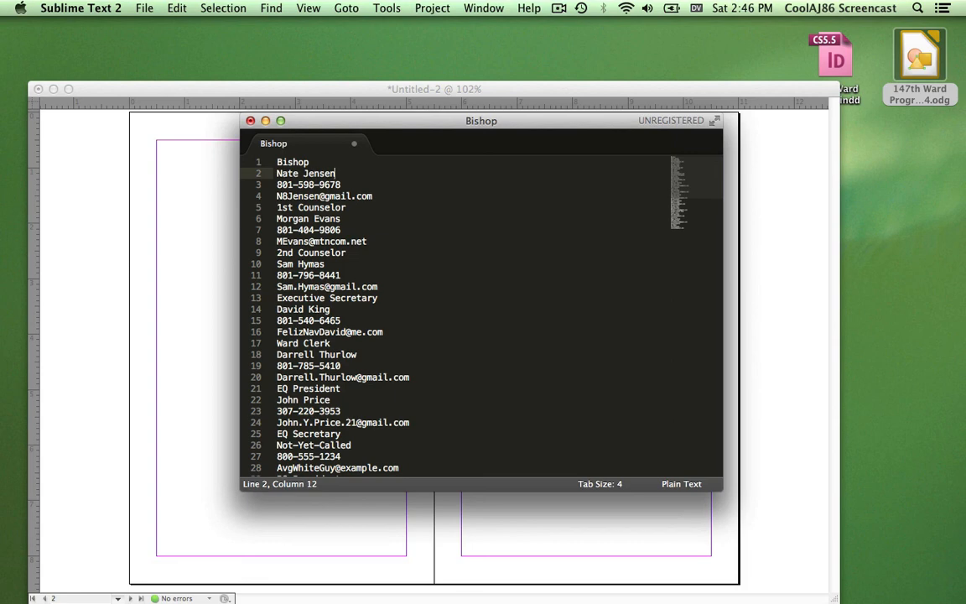
Step: Join each name to its phone number with a semicolon and each e-mail to the following role with a colon
{"action": "type", "text": ";"}
{"action": "key", "text": "Delete"}
{"action": "left_click", "coordinate": [354, 184]}
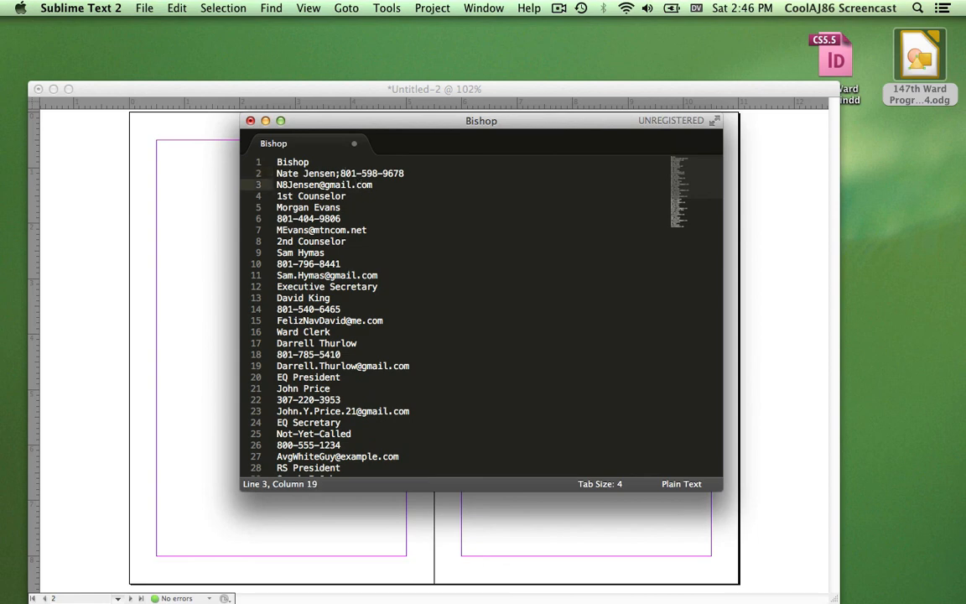
{"action": "key", "text": "Right"}
{"action": "key", "text": "BackSpace"}
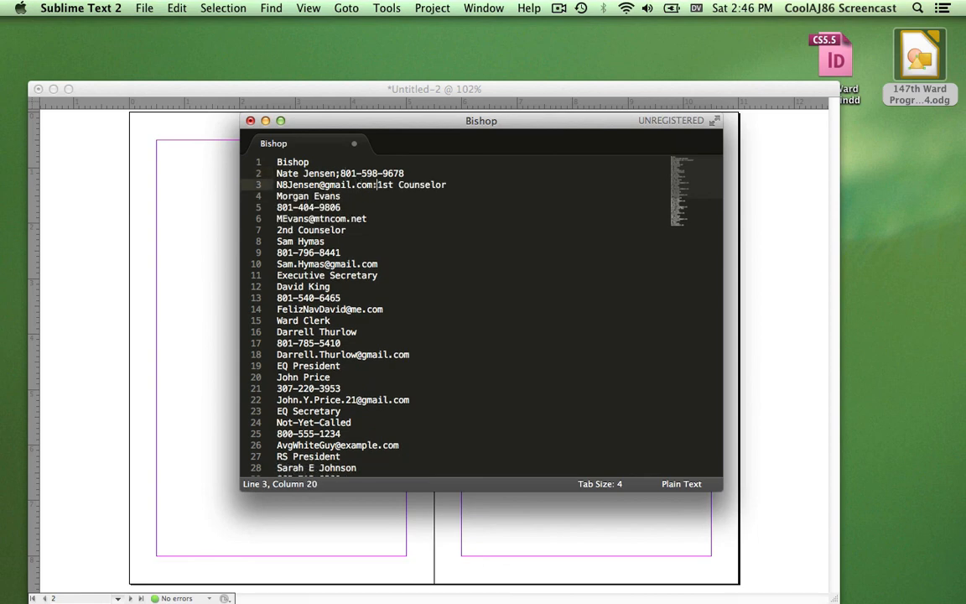
{"action": "left_click", "coordinate": [340, 195]}
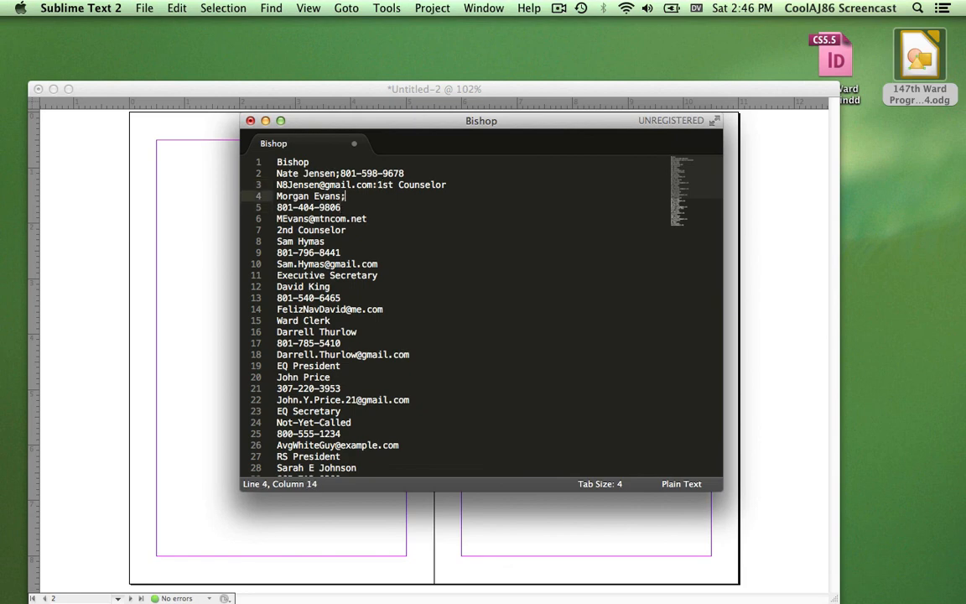
{"action": "key", "text": "Delete"}
{"action": "key", "text": "Down"}
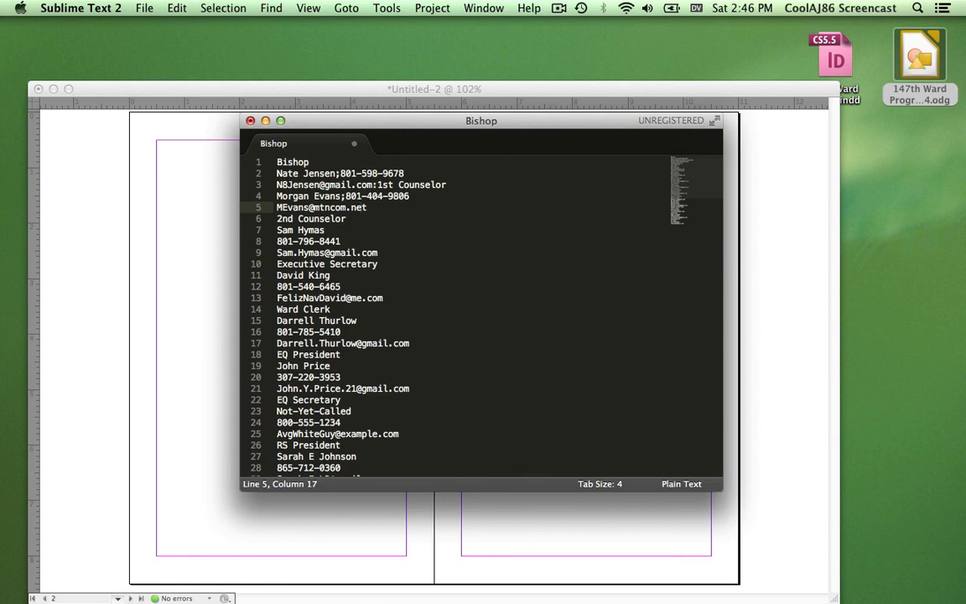
{"action": "key", "text": "Up"}
{"action": "key", "text": "Down"}
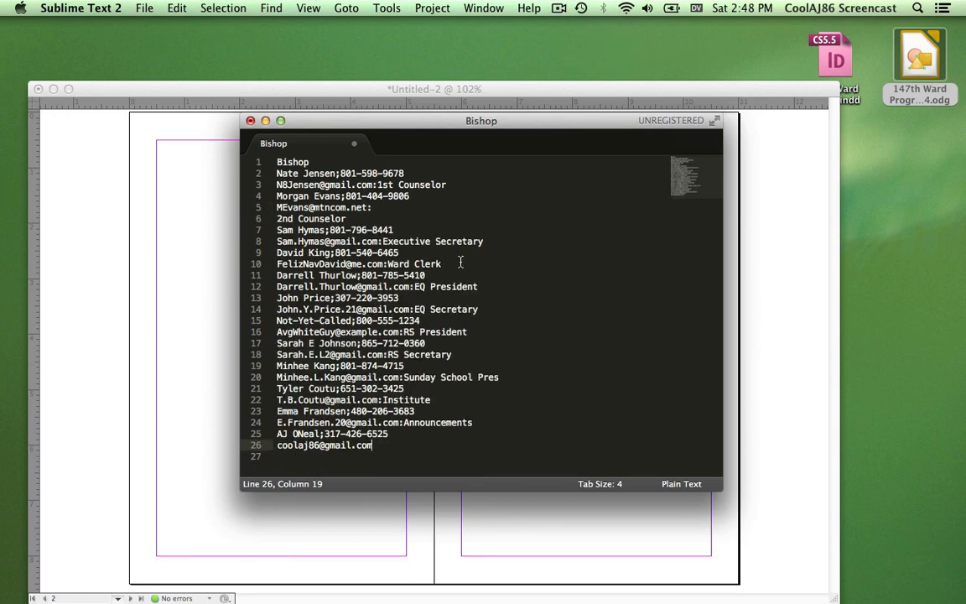
Step: Examine where the semicolons and colons separate the columns and rows of the contact list
{"action": "left_click", "coordinate": [345, 218]}
{"action": "left_click", "coordinate": [336, 163]}
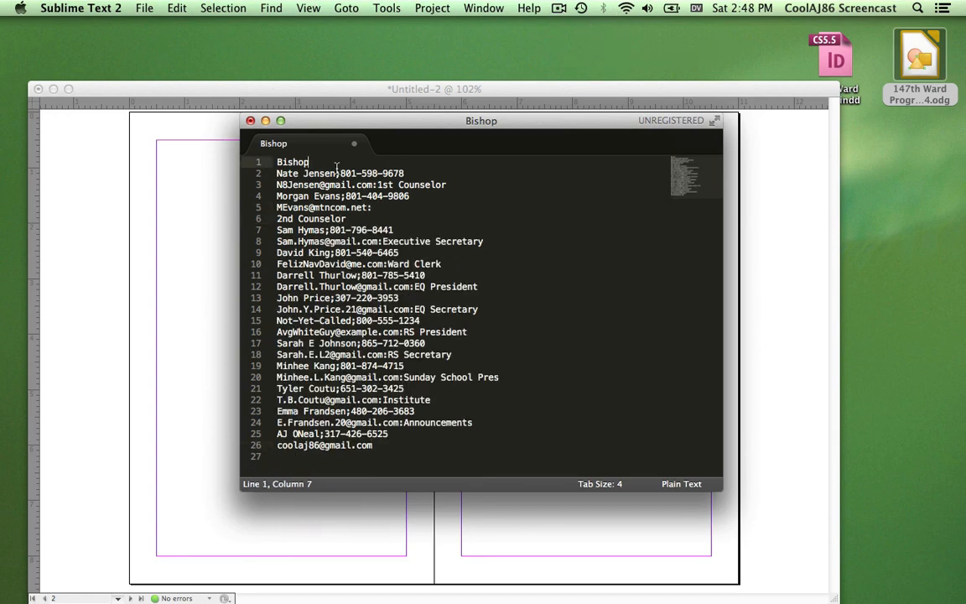
{"action": "key", "text": "Down"}
{"action": "key", "text": "Down"}
{"action": "key", "text": "Up"}
{"action": "key", "text": "Down"}
{"action": "key", "text": "Right"}
{"action": "key", "text": "Right"}
{"action": "key", "text": "Right"}
Step: Copy the entire delimited contact list and switch back to InDesign
{"action": "left_click_drag", "start_coordinate": [392, 437], "coordinate": [231, 168]}
{"action": "left_click", "coordinate": [378, 446]}
{"action": "key", "text": "super+c"}
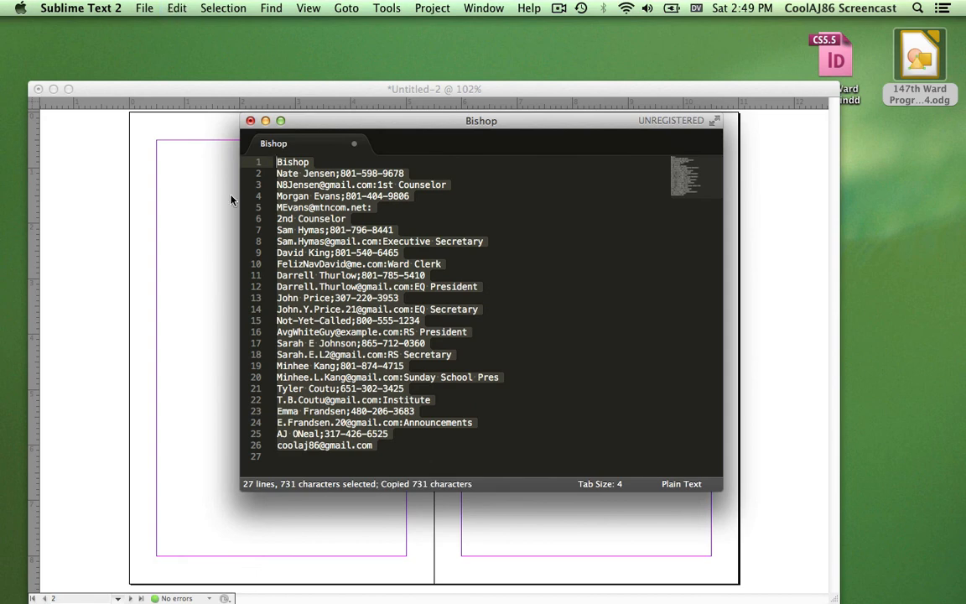
{"action": "left_click", "coordinate": [217, 234]}
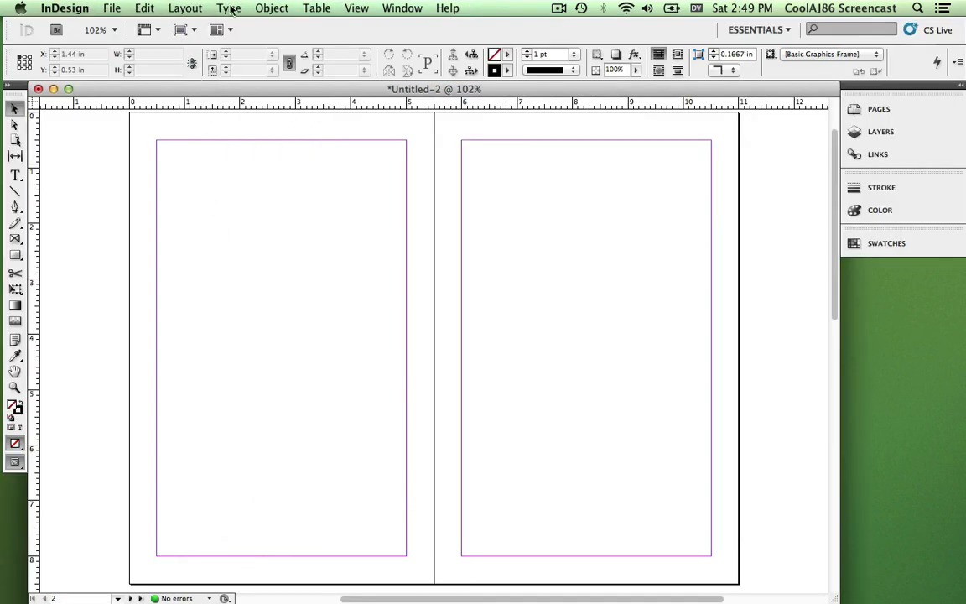
{"action": "left_click", "coordinate": [275, 7]}
{"action": "mouse_move", "coordinate": [318, 9]}
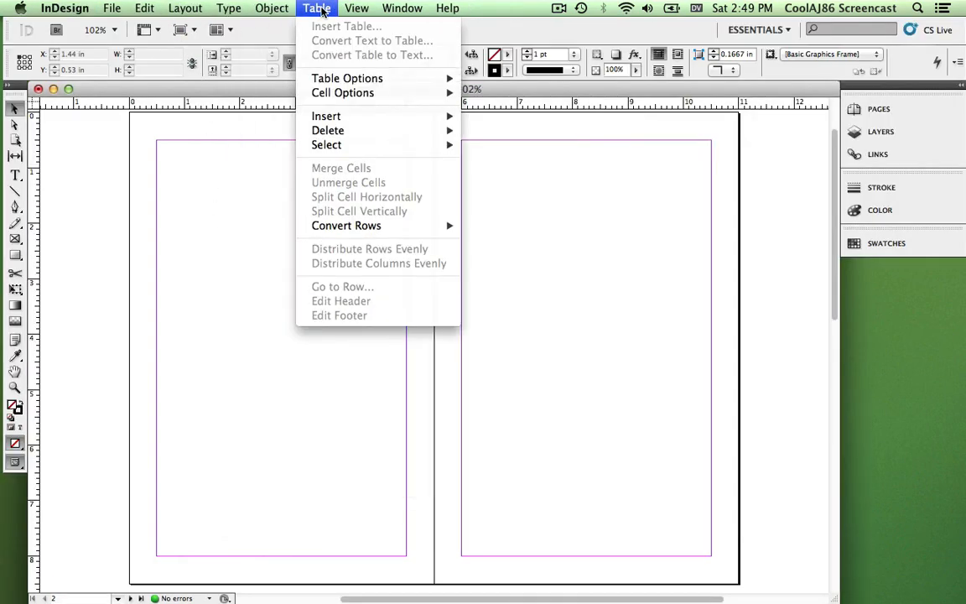
{"action": "left_click", "coordinate": [321, 10]}
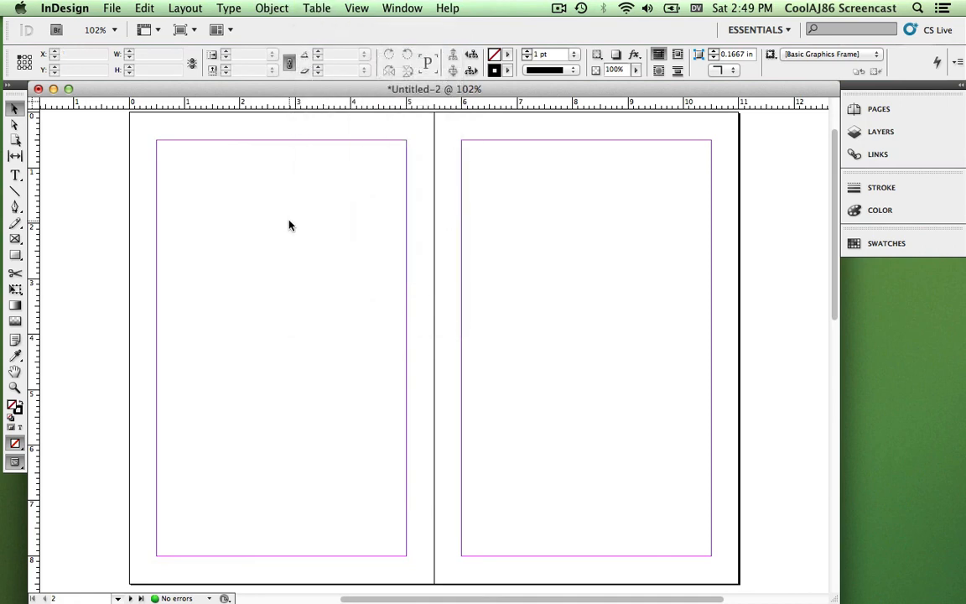
{"action": "left_click", "coordinate": [312, 7]}
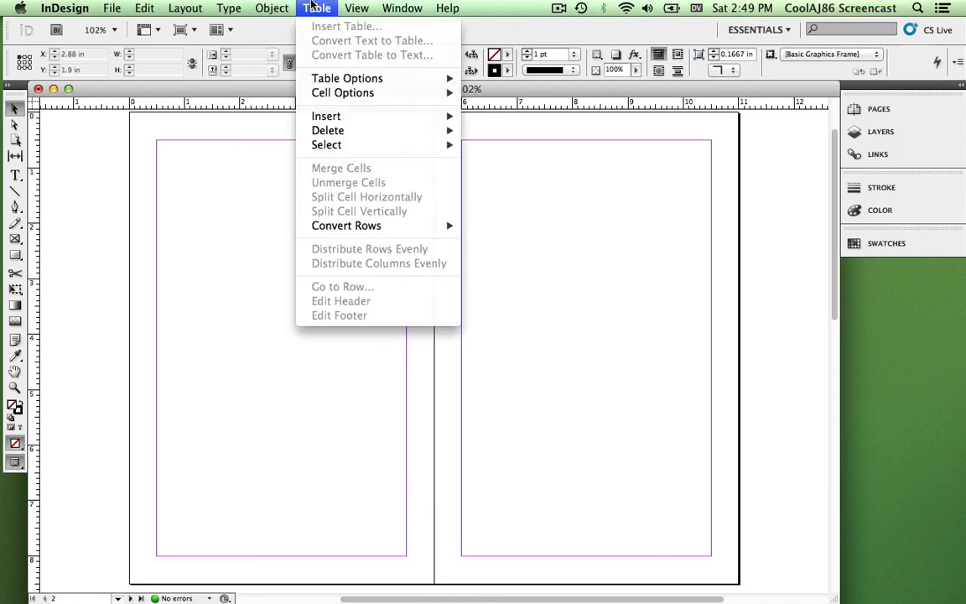
{"action": "mouse_move", "coordinate": [340, 122]}
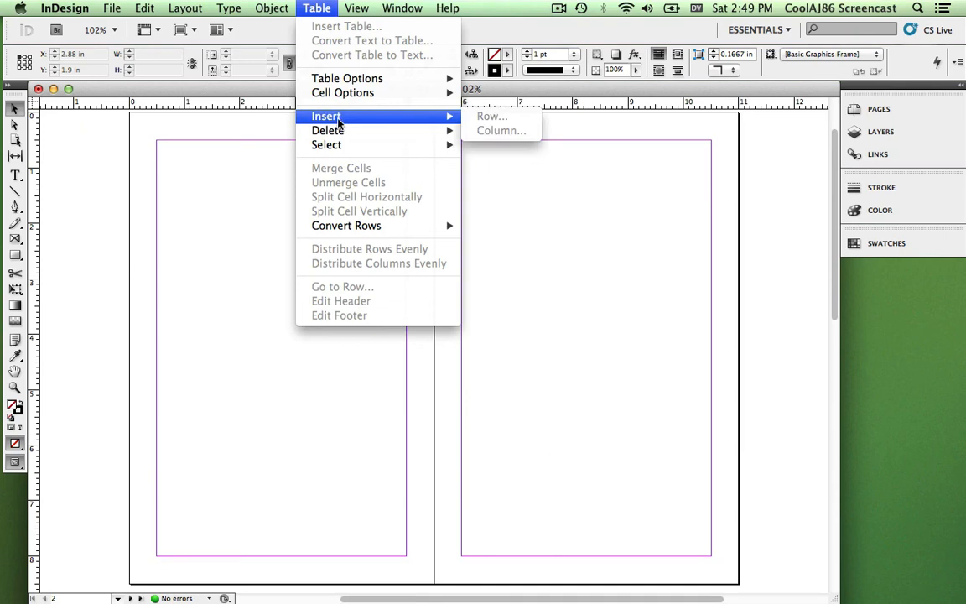
{"action": "left_click", "coordinate": [290, 9]}
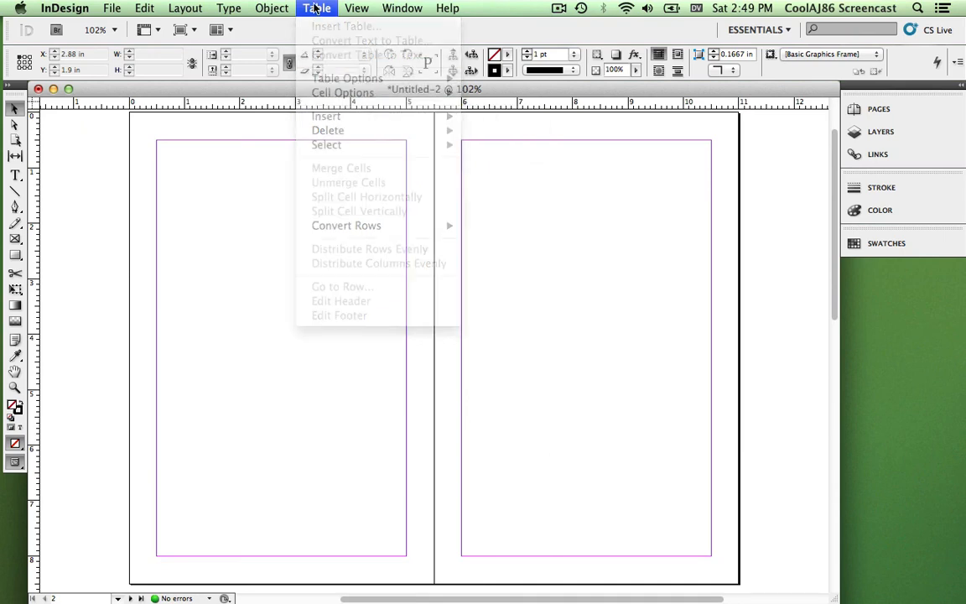
Step: Draw a text frame about 4.4 by 6.2 in inside the left page's margins with the Type tool
{"action": "left_click", "coordinate": [15, 155]}
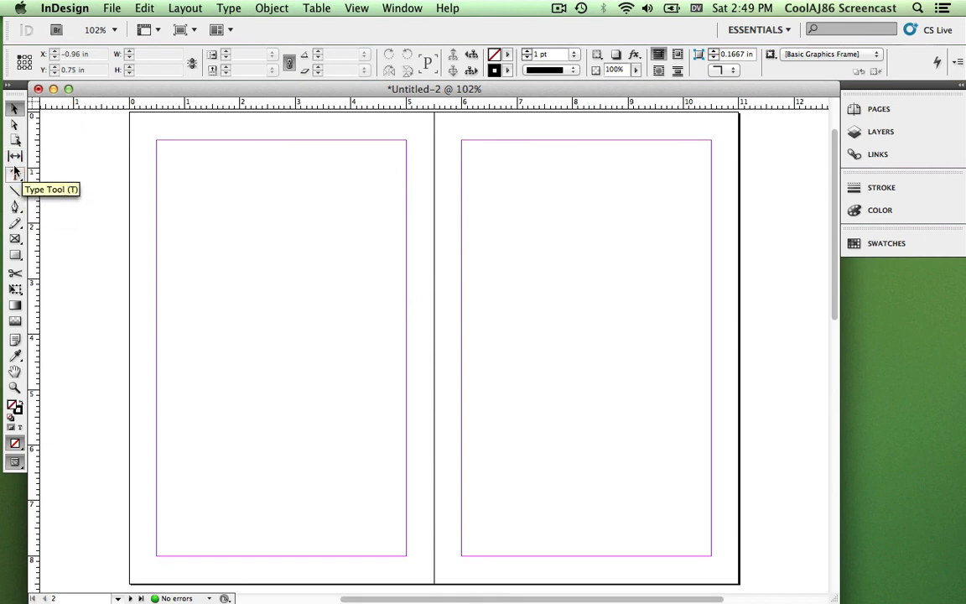
{"action": "left_click", "coordinate": [16, 174]}
{"action": "left_click_drag", "start_coordinate": [161, 147], "coordinate": [403, 490]}
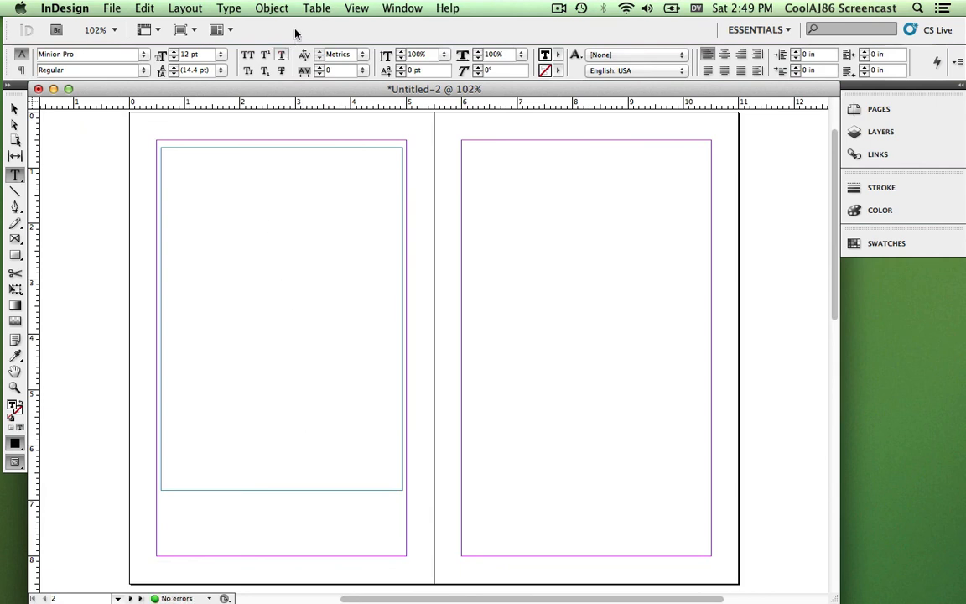
{"action": "left_click", "coordinate": [317, 7]}
{"action": "key", "text": "alt+shift+super+t"}
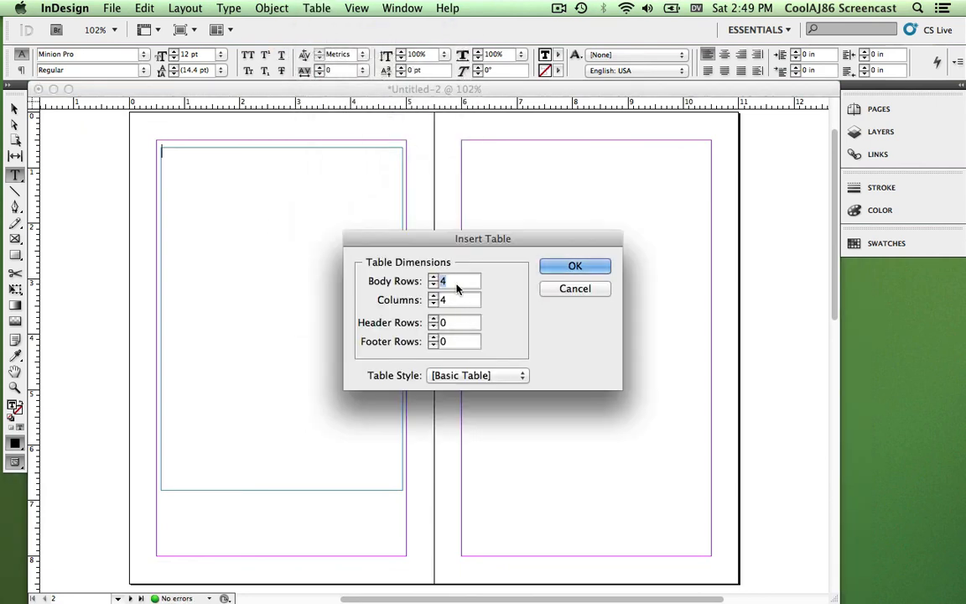
{"action": "left_click", "coordinate": [574, 289]}
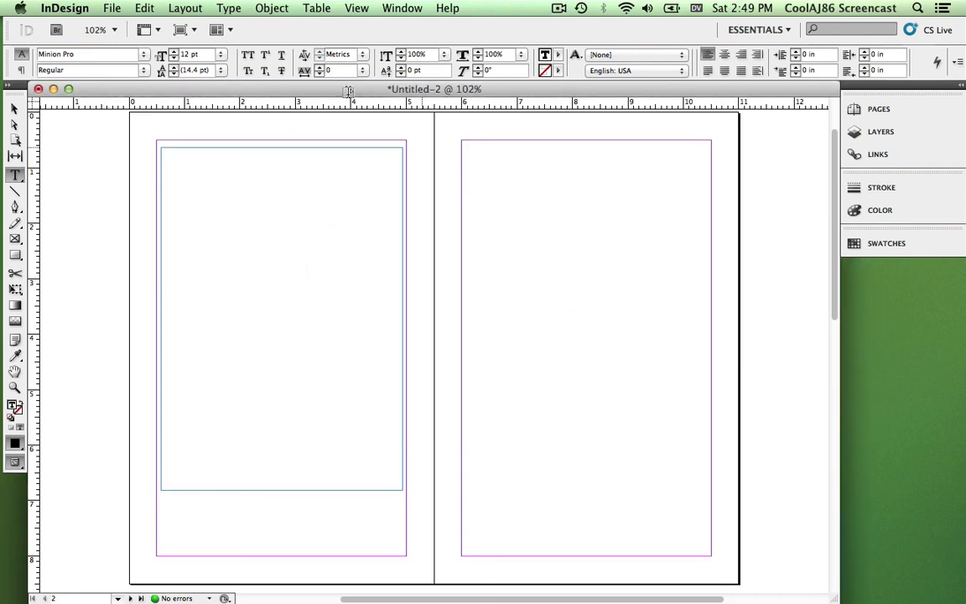
{"action": "left_click", "coordinate": [315, 8]}
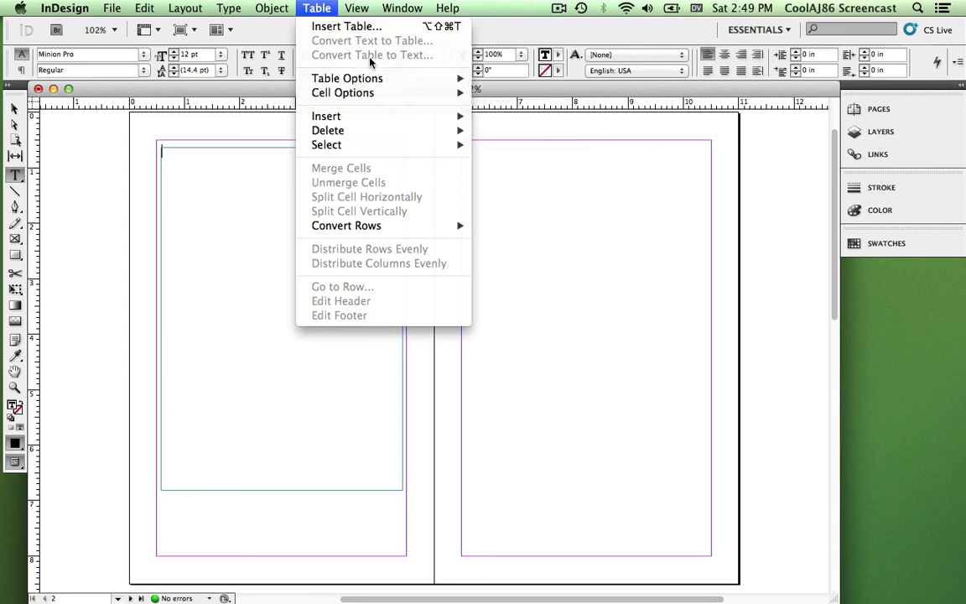
{"action": "key", "text": "Escape"}
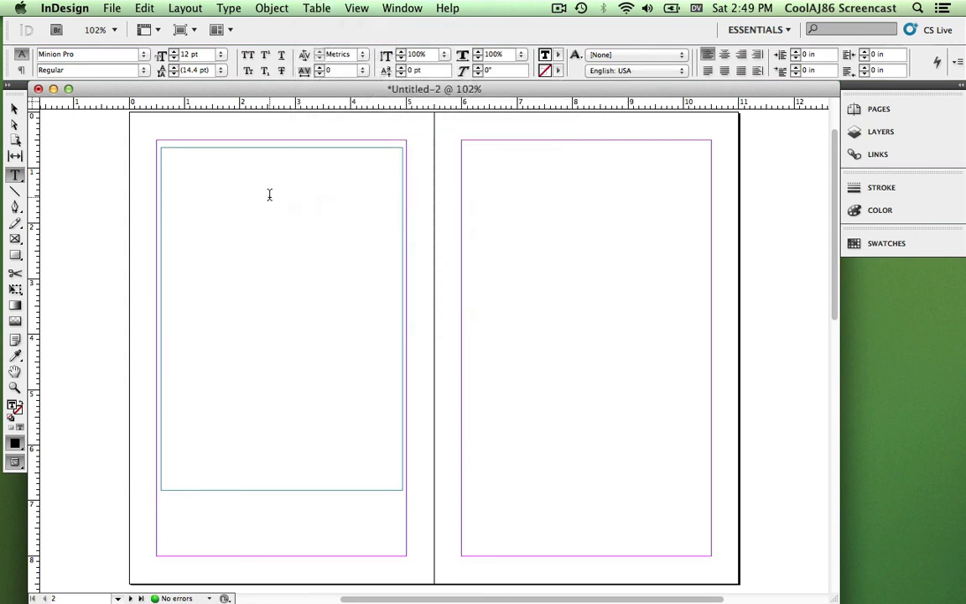
Step: Paste the contact list into the text frame and convert it to a table with semicolon column and colon row separators
{"action": "key", "text": "super+v"}
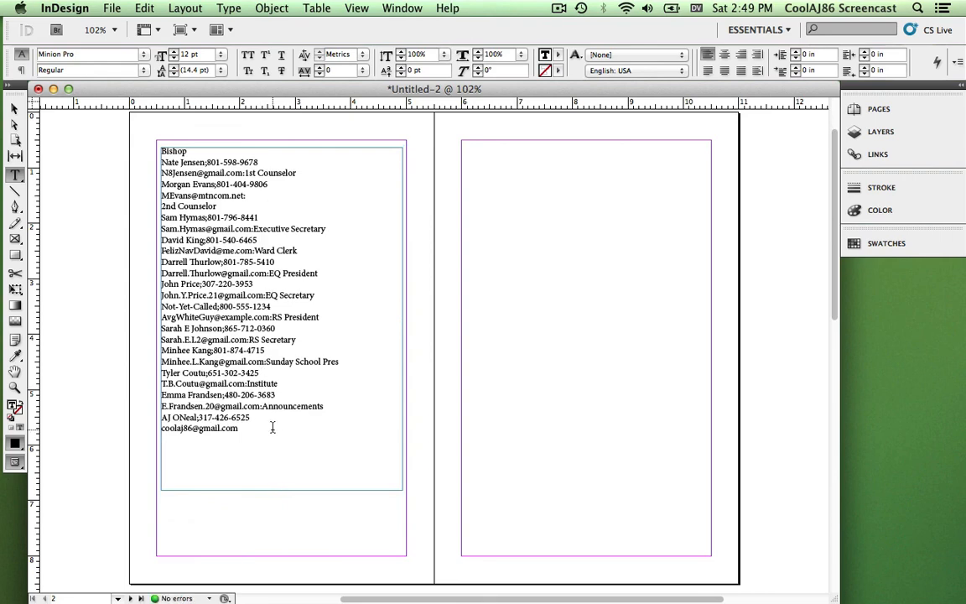
{"action": "left_click_drag", "start_coordinate": [272, 425], "coordinate": [249, 340]}
{"action": "left_click_drag", "start_coordinate": [234, 265], "coordinate": [162, 134]}
{"action": "left_click", "coordinate": [317, 8]}
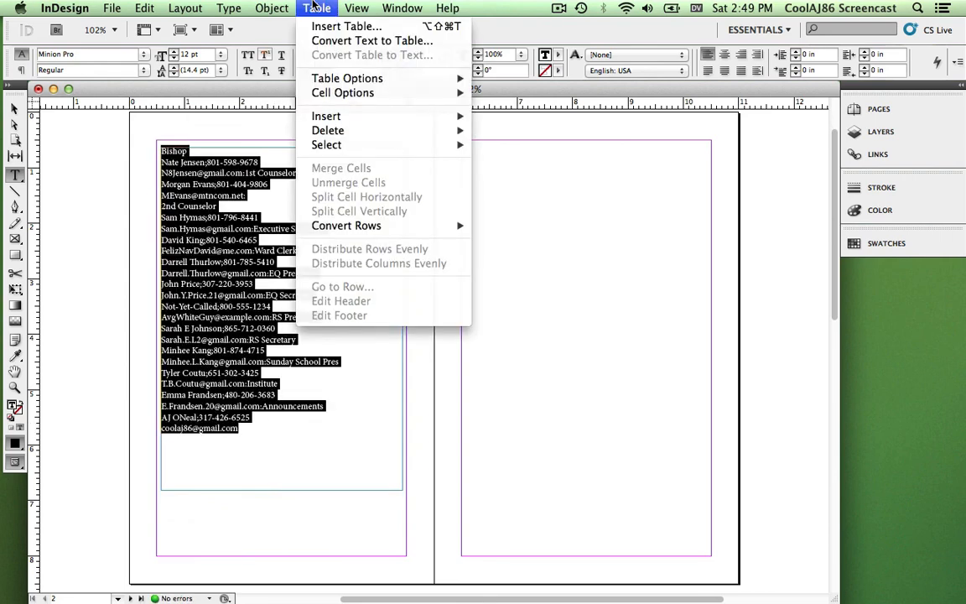
{"action": "left_click", "coordinate": [326, 40]}
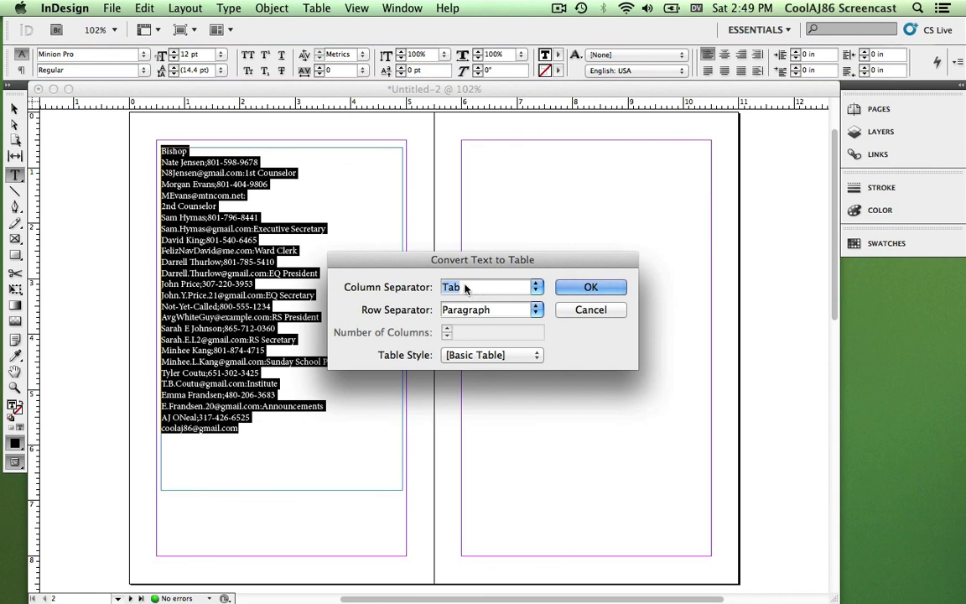
{"action": "type", "text": ";"}
{"action": "key", "text": "Tab"}
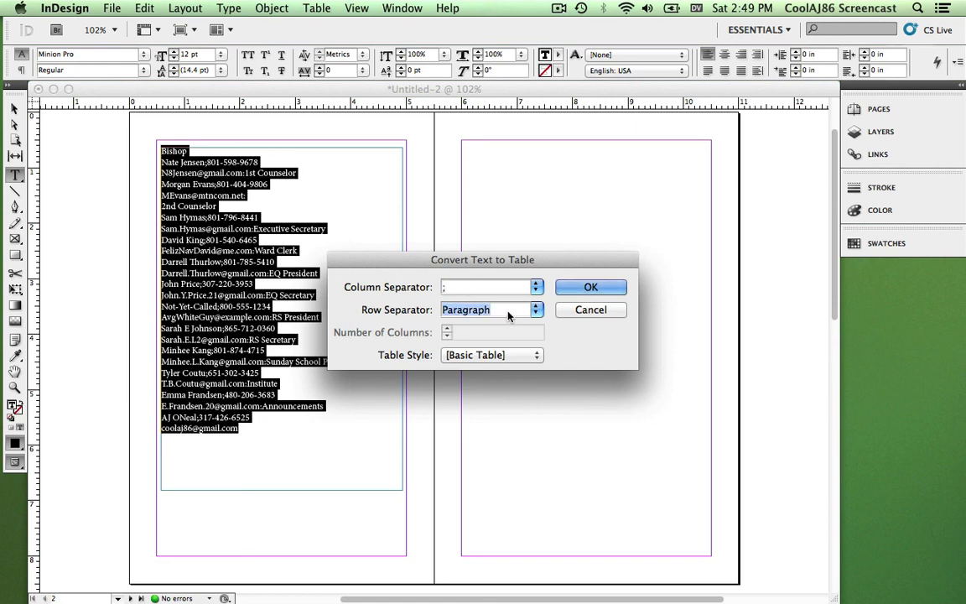
{"action": "type", "text": ";"}
{"action": "left_click", "coordinate": [560, 288]}
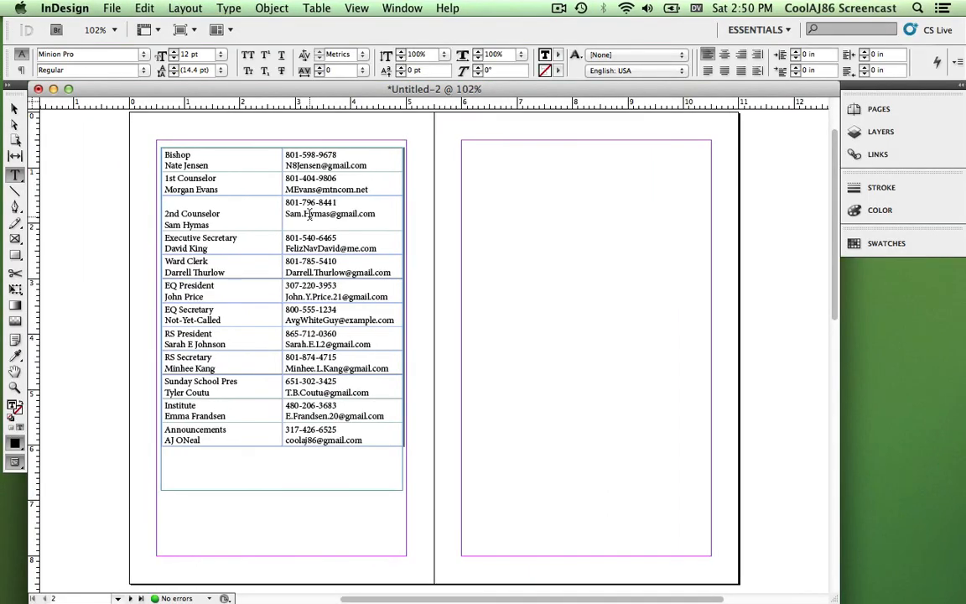
Step: Delete the blank line above 2nd Counselor in the contact table
{"action": "left_click", "coordinate": [315, 225]}
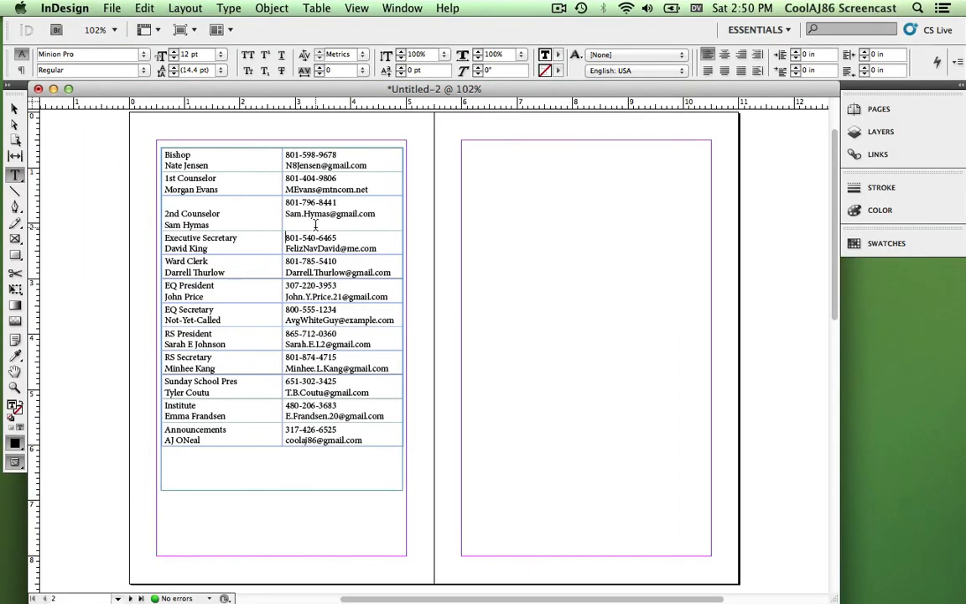
{"action": "left_click", "coordinate": [166, 210]}
{"action": "key", "text": "BackSpace"}
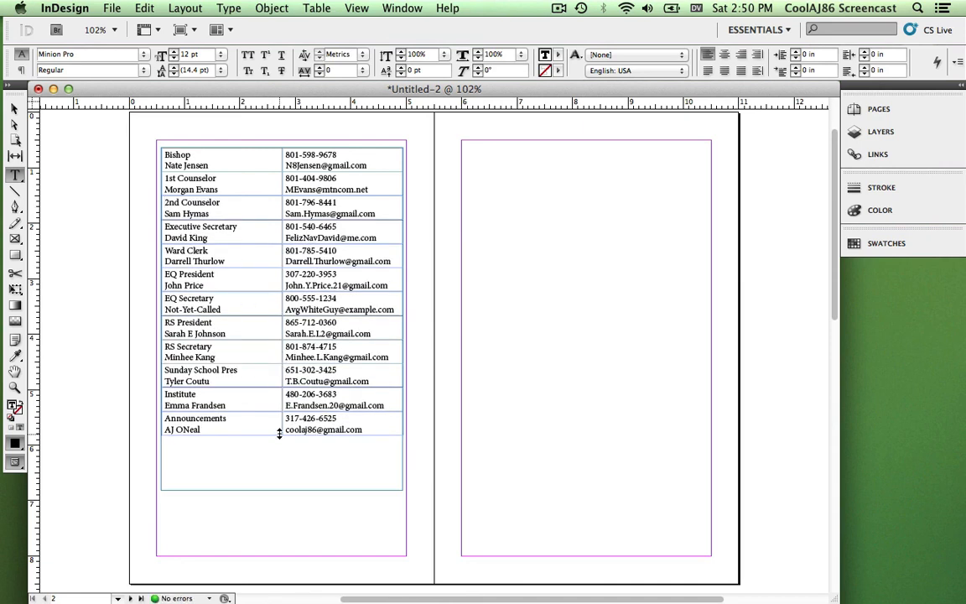
{"action": "left_click", "coordinate": [123, 411]}
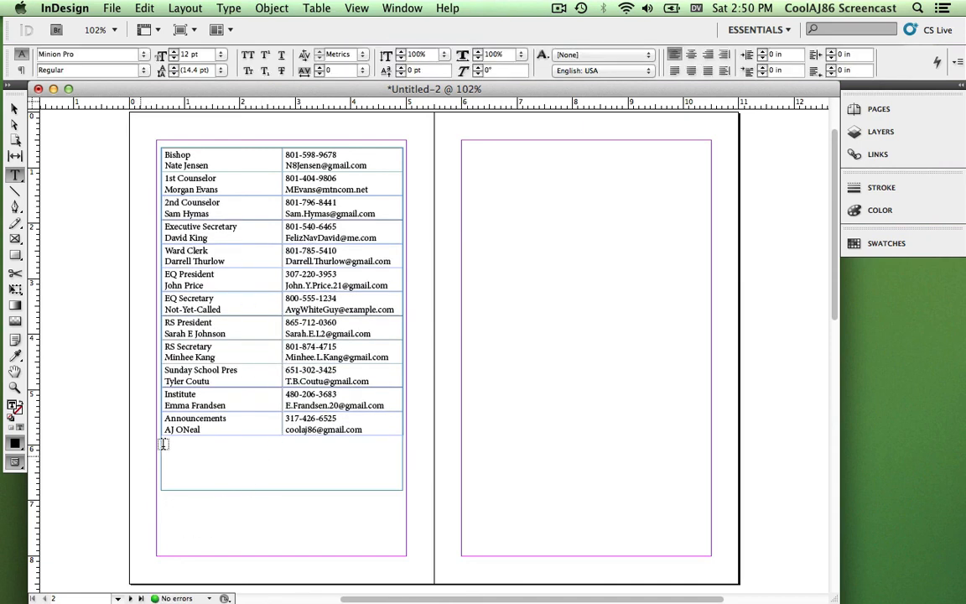
{"action": "left_click", "coordinate": [265, 285]}
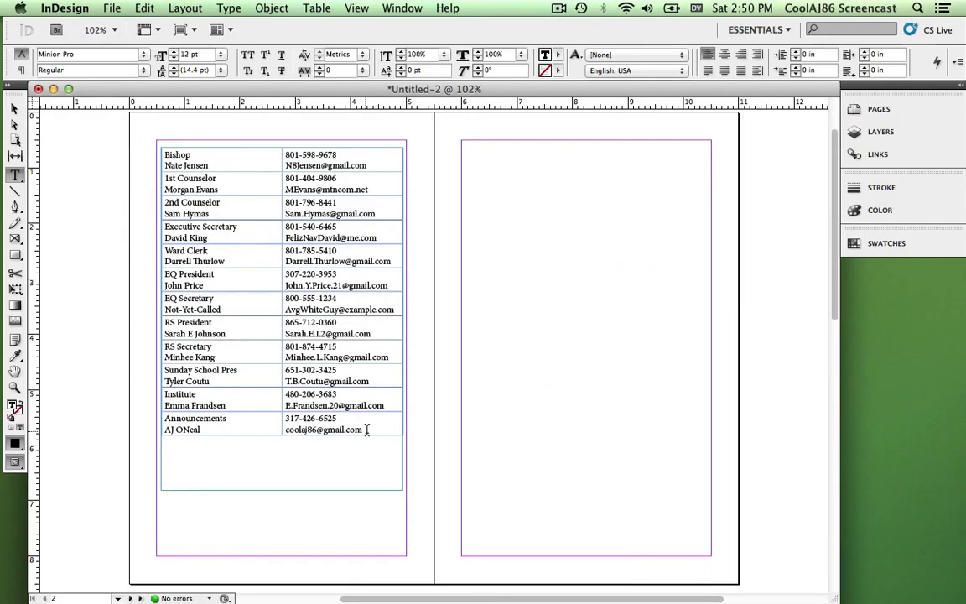
{"action": "left_click_drag", "start_coordinate": [367, 427], "coordinate": [261, 333]}
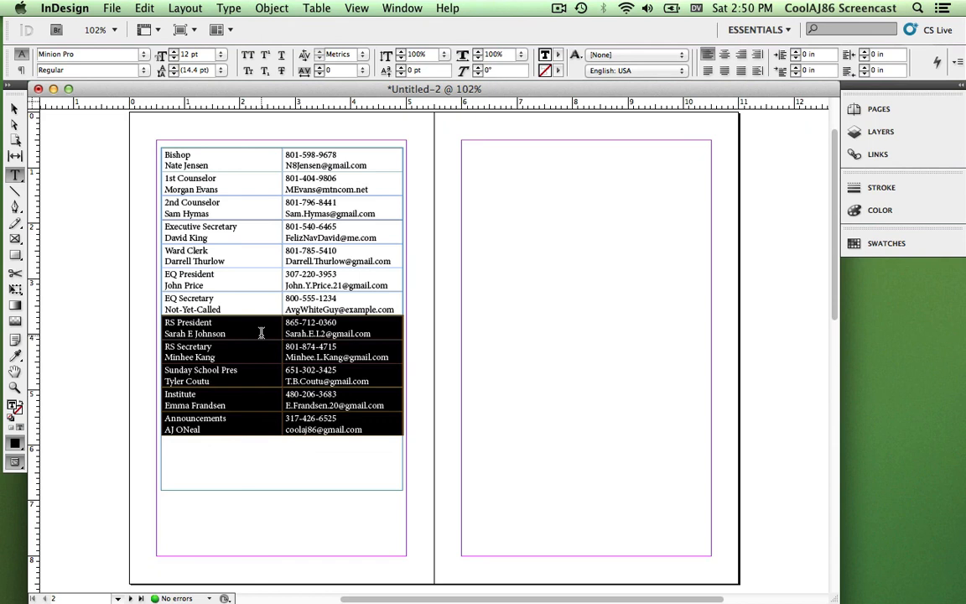
{"action": "left_click_drag", "start_coordinate": [261, 333], "coordinate": [231, 168]}
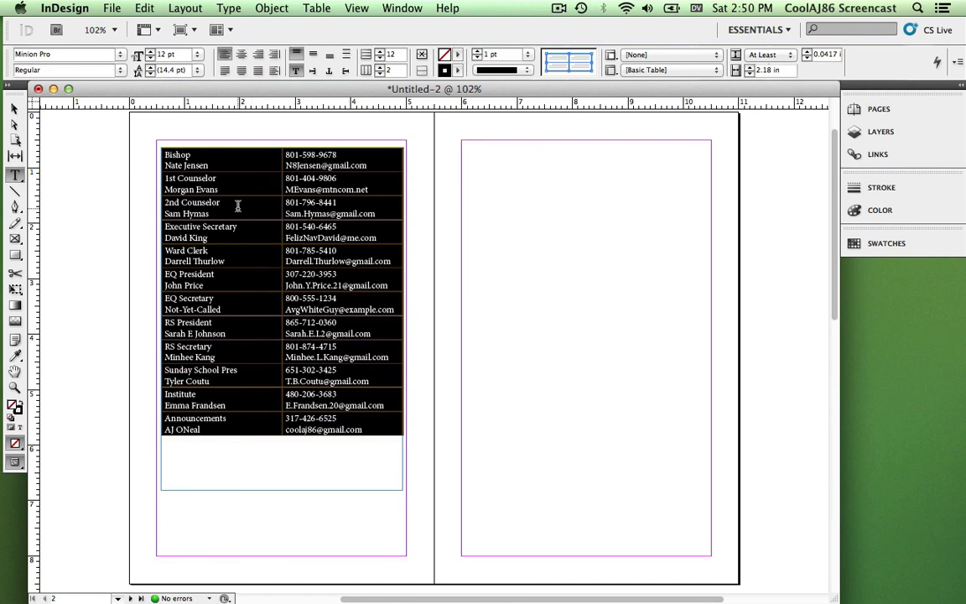
{"action": "left_click", "coordinate": [236, 238]}
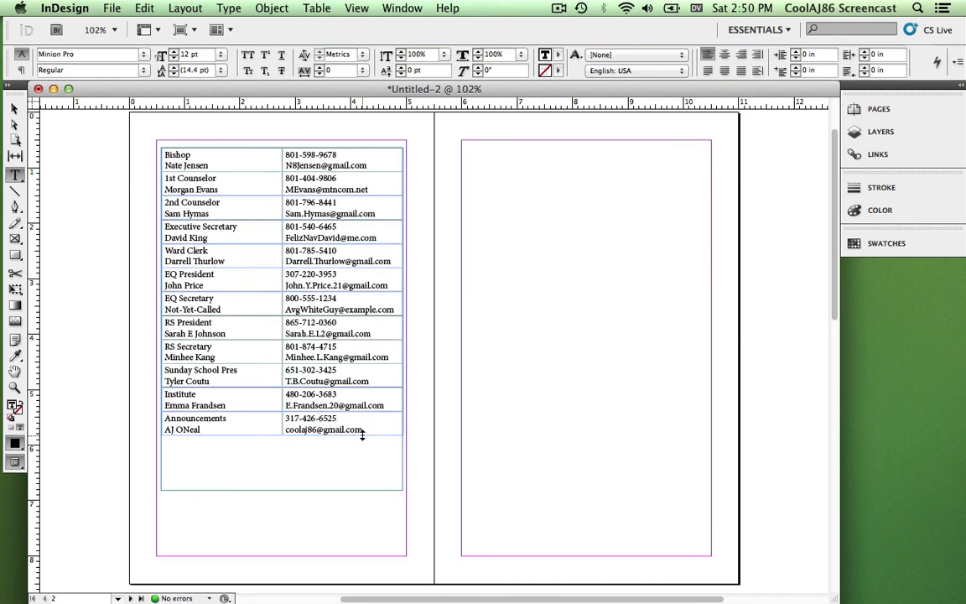
{"action": "left_click_drag", "start_coordinate": [367, 428], "coordinate": [264, 420]}
{"action": "left_click", "coordinate": [263, 419]}
Step: Switch to LibreOffice Draw, deselect the contact table to examine its border lines, and return to InDesign
{"action": "key", "text": "super+Tab"}
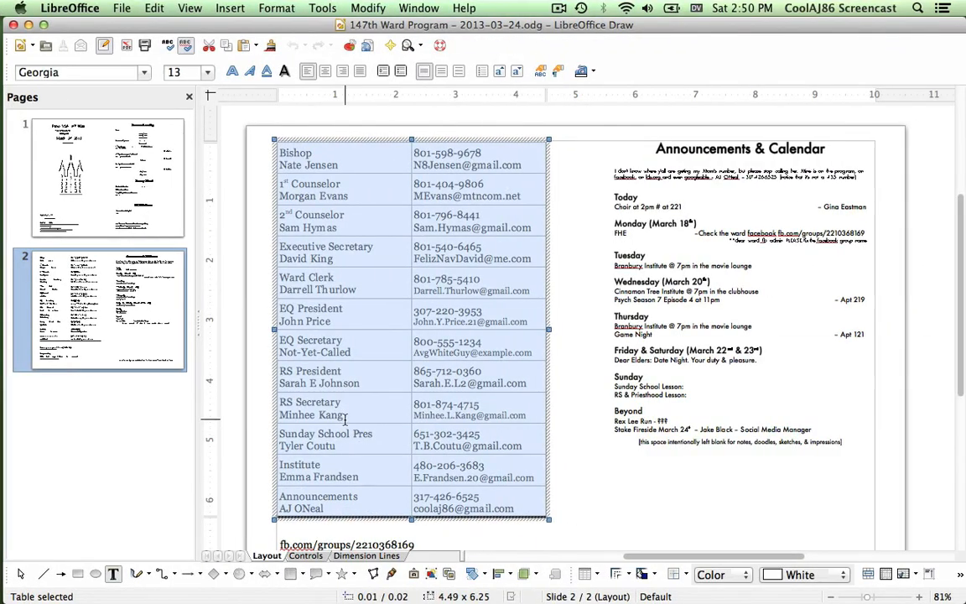
{"action": "left_click", "coordinate": [345, 419]}
{"action": "left_click", "coordinate": [259, 384]}
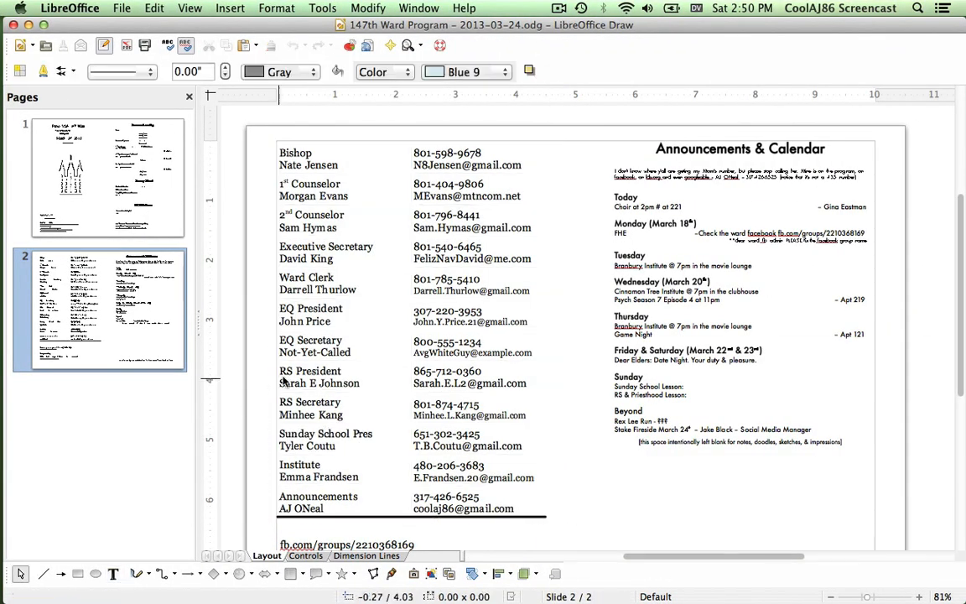
{"action": "key", "text": "super+Tab"}
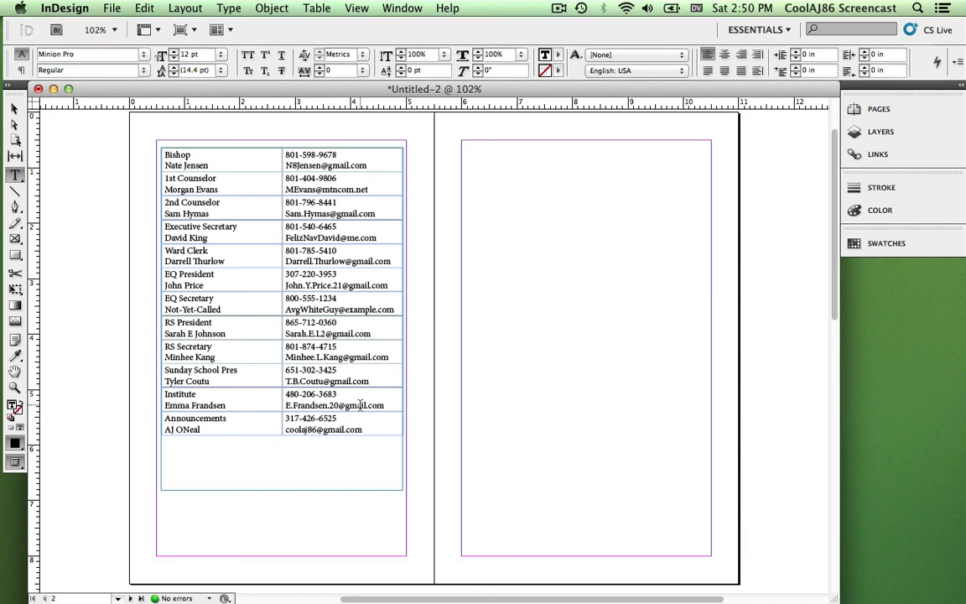
{"action": "left_click_drag", "start_coordinate": [367, 429], "coordinate": [243, 319]}
{"action": "left_click", "coordinate": [260, 206]}
{"action": "left_click_drag", "start_coordinate": [370, 430], "coordinate": [175, 157]}
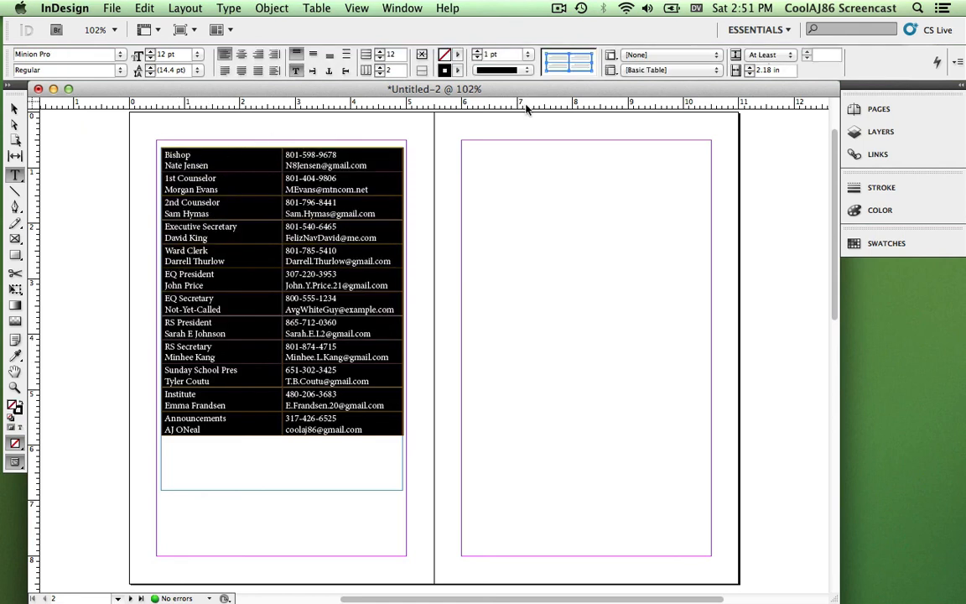
{"action": "left_click", "coordinate": [562, 56]}
{"action": "left_click", "coordinate": [581, 63]}
{"action": "left_click", "coordinate": [573, 64]}
{"action": "left_click", "coordinate": [500, 194]}
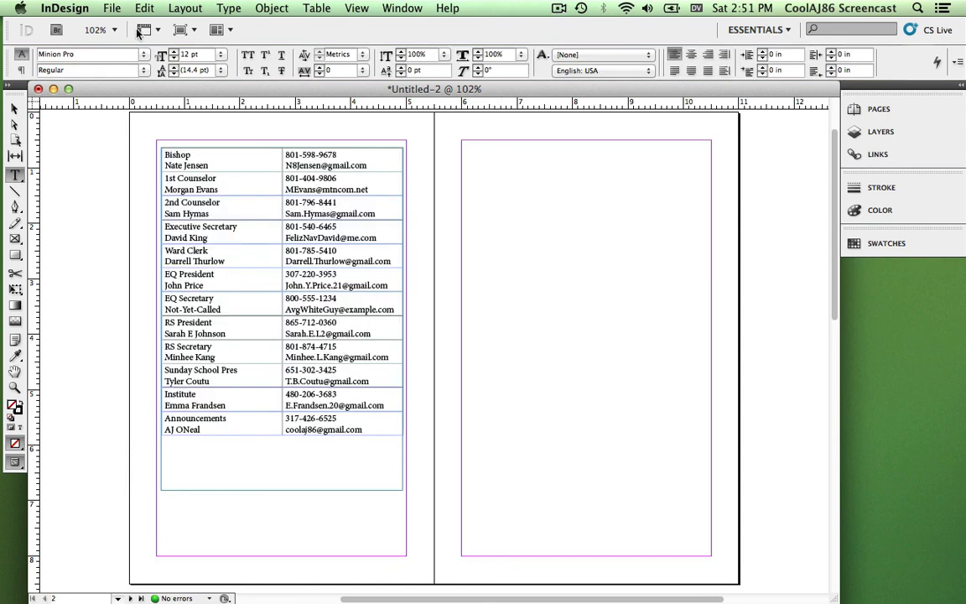
Step: Switch the document's screen mode from Normal to Preview
{"action": "left_click", "coordinate": [356, 7]}
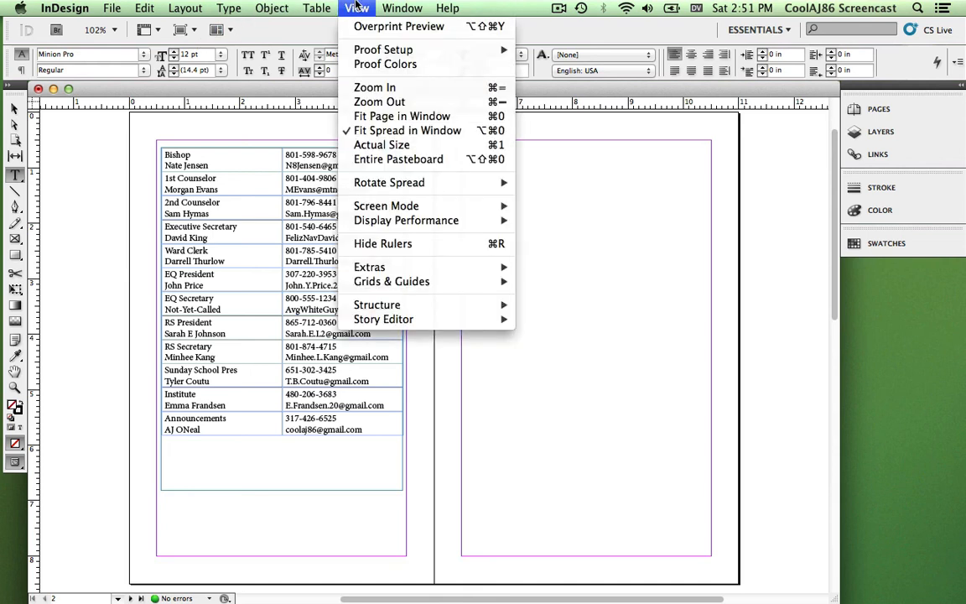
{"action": "mouse_move", "coordinate": [459, 207]}
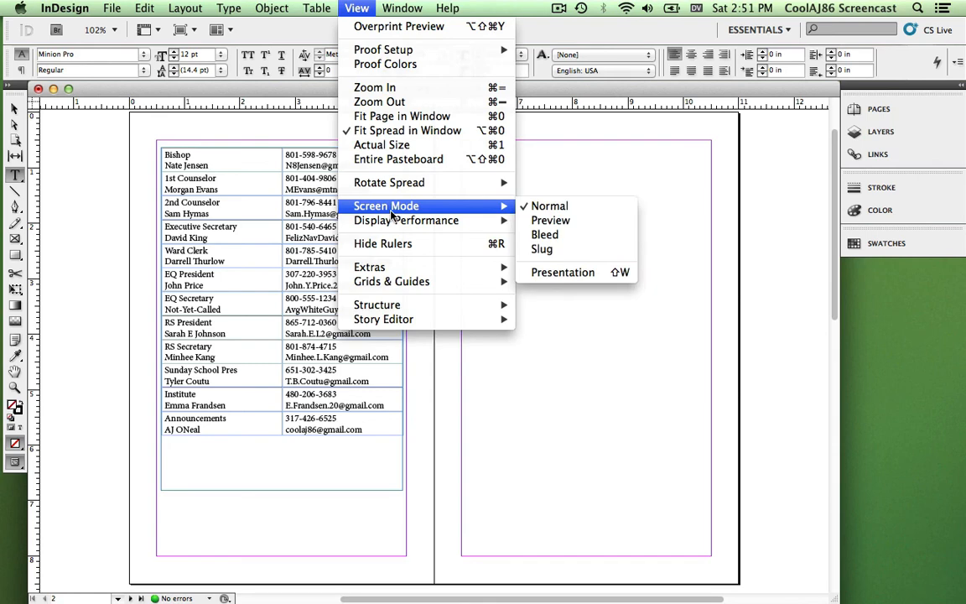
{"action": "left_click", "coordinate": [555, 221]}
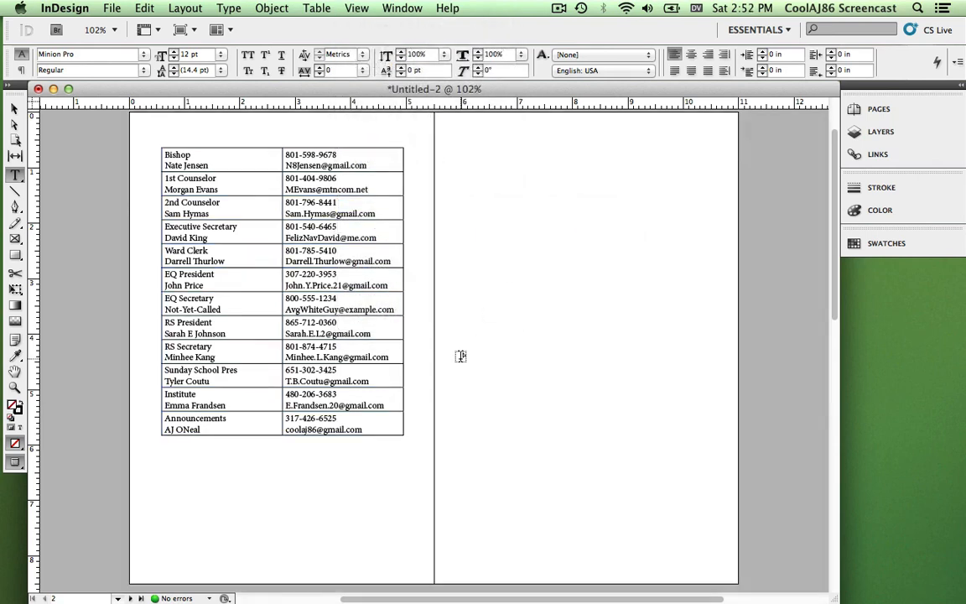
{"action": "left_click", "coordinate": [373, 430]}
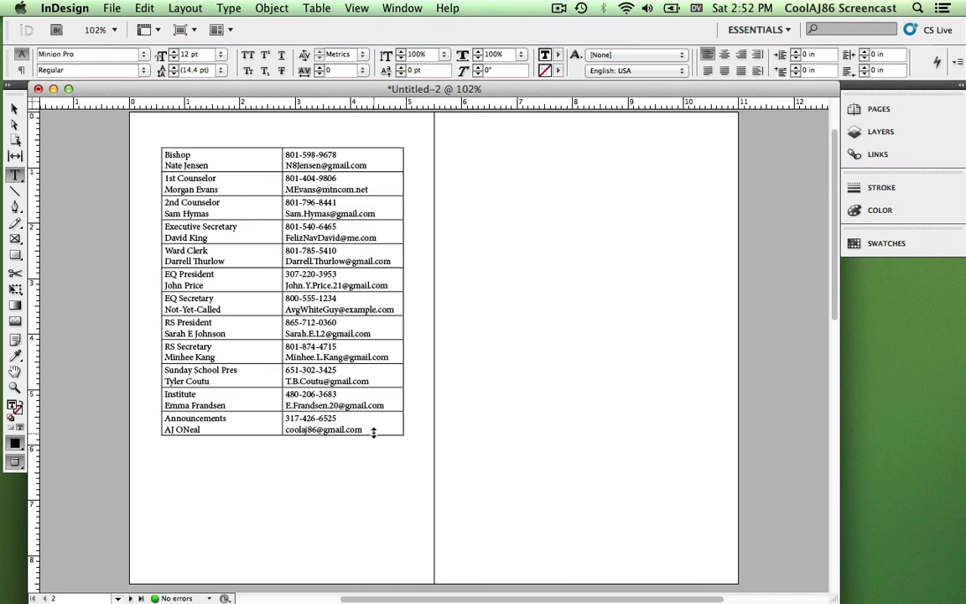
{"action": "left_click_drag", "start_coordinate": [378, 428], "coordinate": [167, 153]}
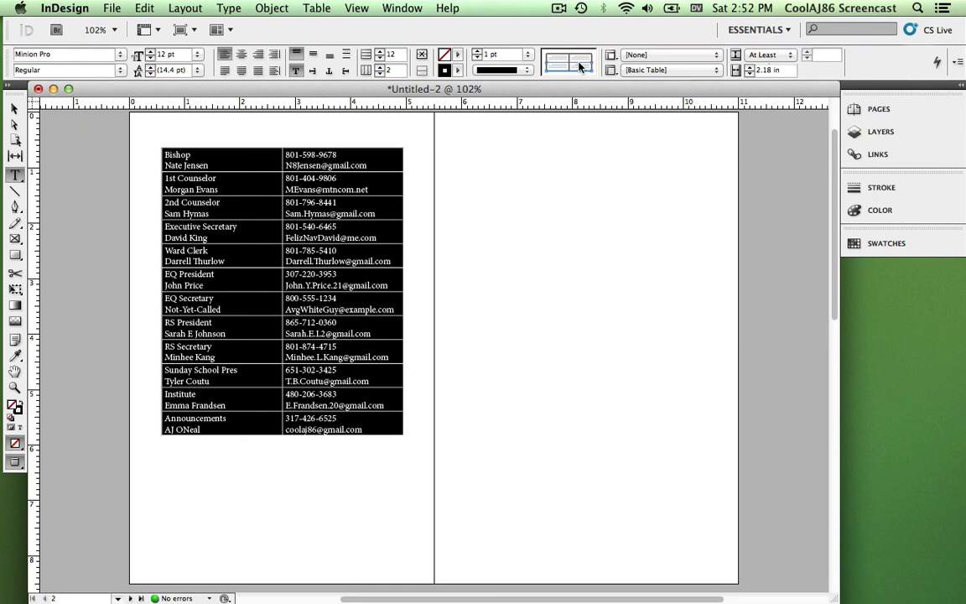
{"action": "left_click", "coordinate": [559, 8]}
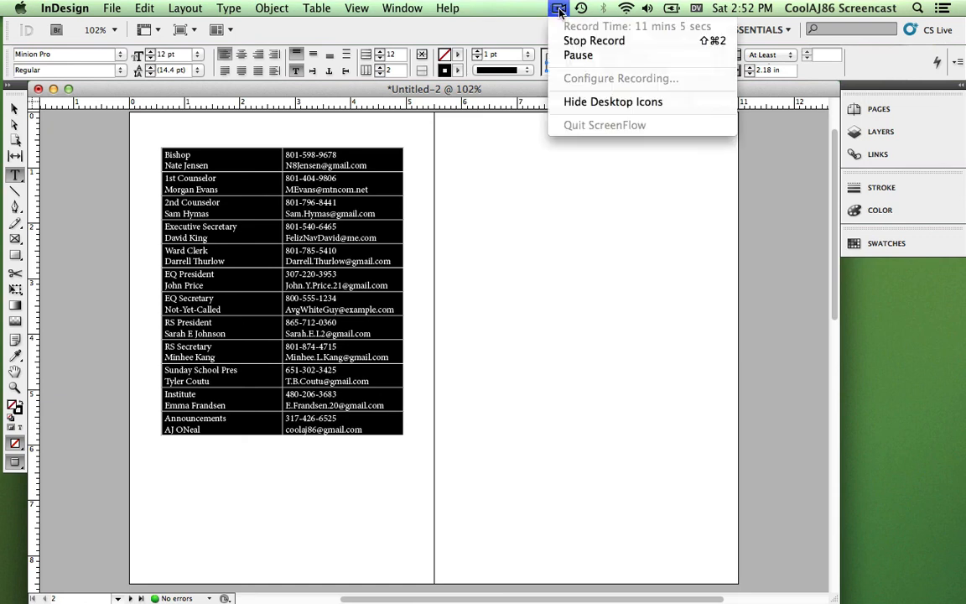
{"action": "left_click", "coordinate": [576, 56]}
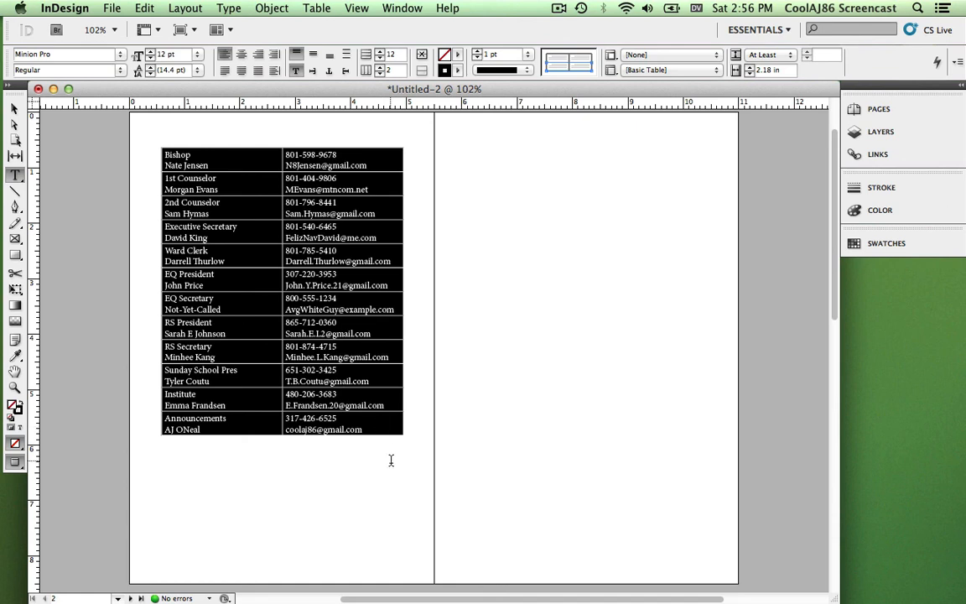
Step: Set the stroke of the contact table's vertical lines and top border to 0 pt, keeping the lines beneath the rows
{"action": "left_click", "coordinate": [394, 358]}
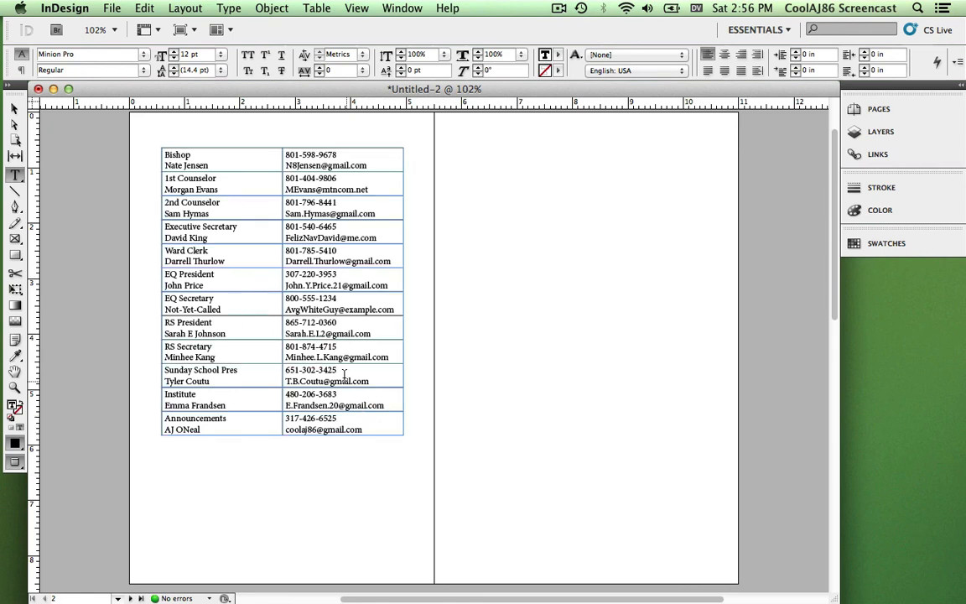
{"action": "left_click_drag", "start_coordinate": [377, 425], "coordinate": [164, 139]}
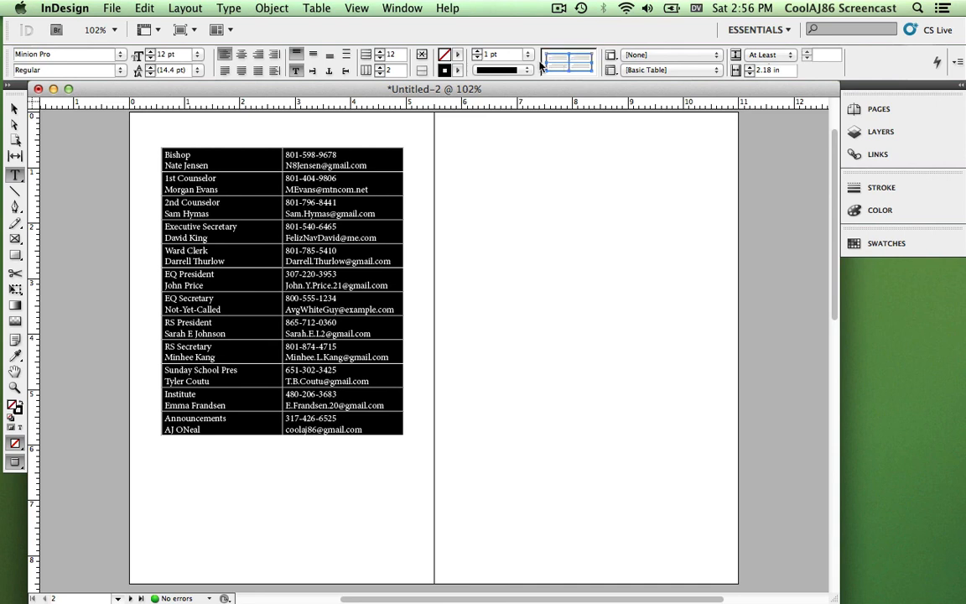
{"action": "triple_click", "coordinate": [568, 61]}
{"action": "left_click", "coordinate": [526, 56]}
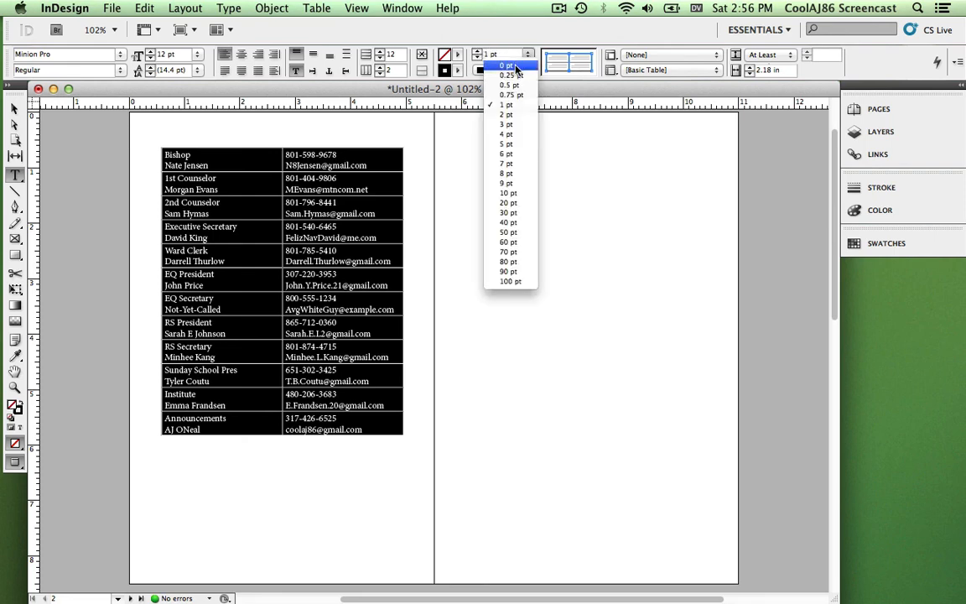
{"action": "left_click", "coordinate": [511, 65]}
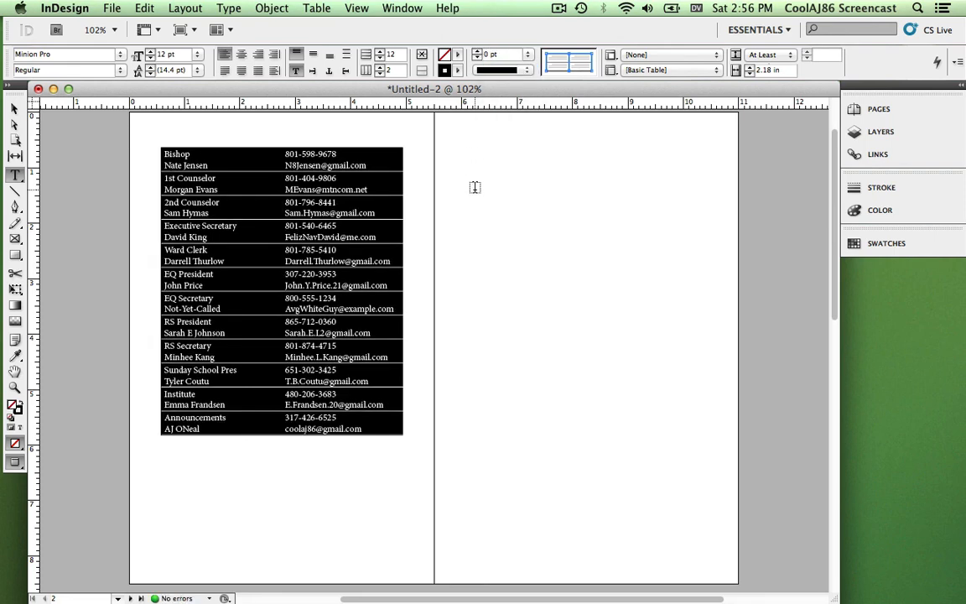
{"action": "left_click", "coordinate": [475, 187]}
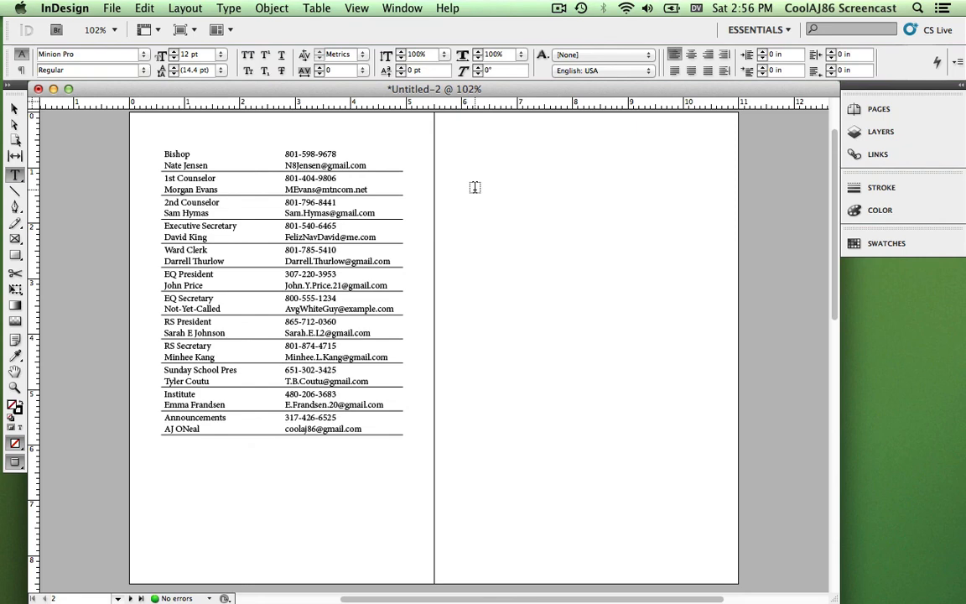
{"action": "scroll", "coordinate": [475, 187], "scroll_direction": "up", "scroll_amount": 2}
{"action": "scroll", "coordinate": [474, 187], "scroll_direction": "down", "scroll_amount": 4}
{"action": "scroll", "coordinate": [474, 187], "scroll_direction": "up", "scroll_amount": 5}
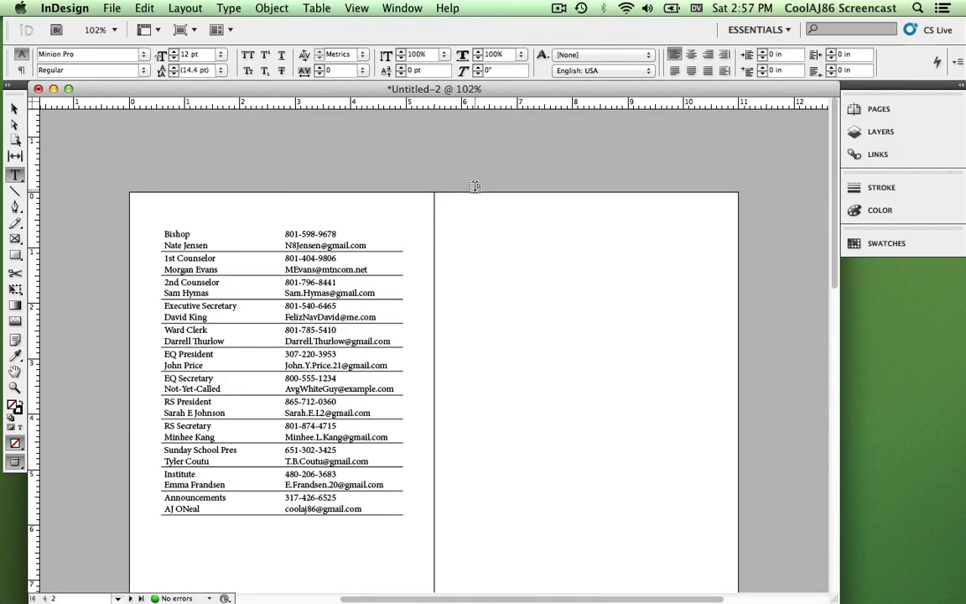
{"action": "scroll", "coordinate": [474, 187], "scroll_direction": "down", "scroll_amount": 1}
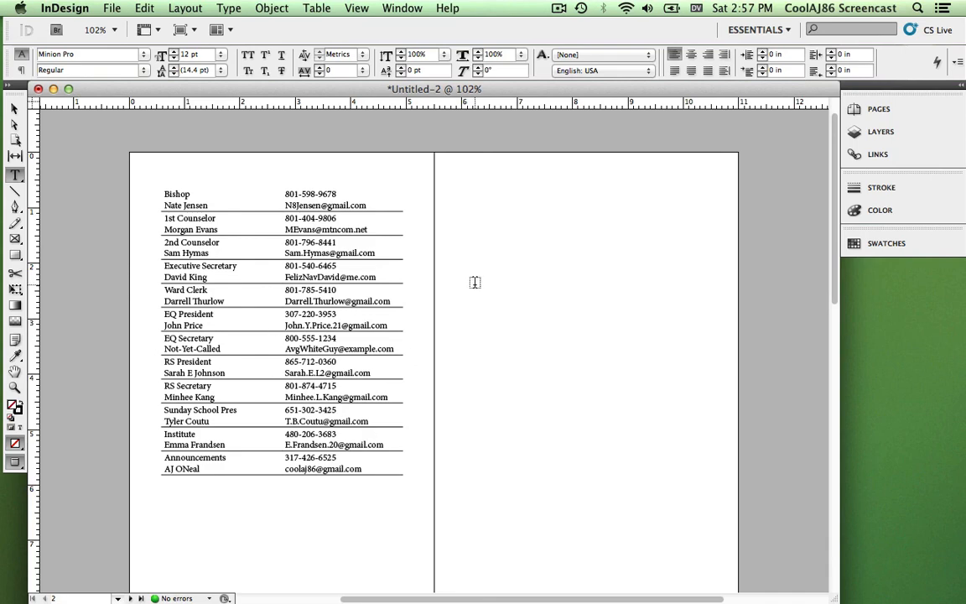
{"action": "scroll", "coordinate": [472, 291], "scroll_direction": "down", "scroll_amount": 1}
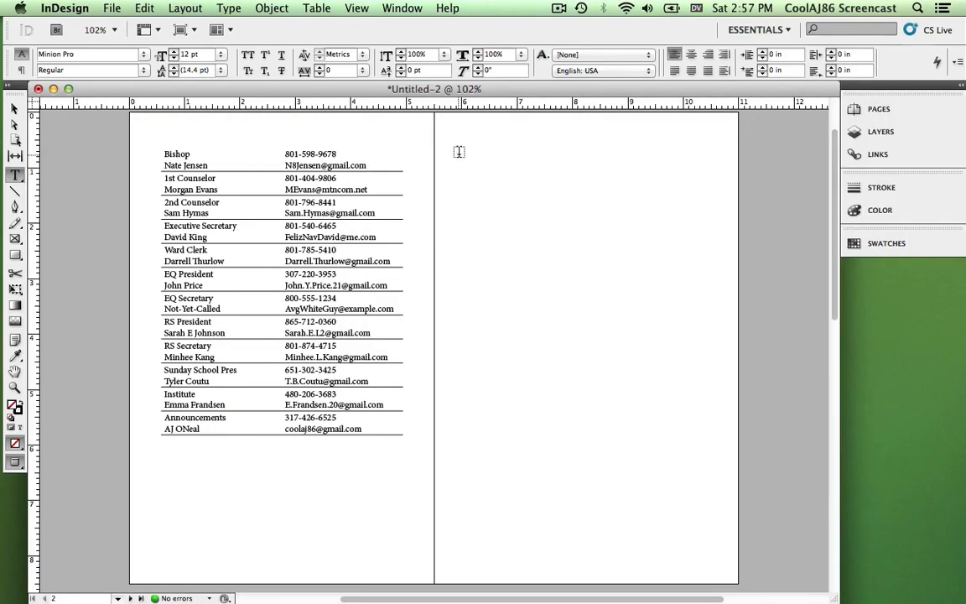
Step: Draw a text frame about 4.66 by 0.48 in near the top of the blank facing page and enter "Announcements & Calendar"
{"action": "left_click_drag", "start_coordinate": [463, 148], "coordinate": [722, 173]}
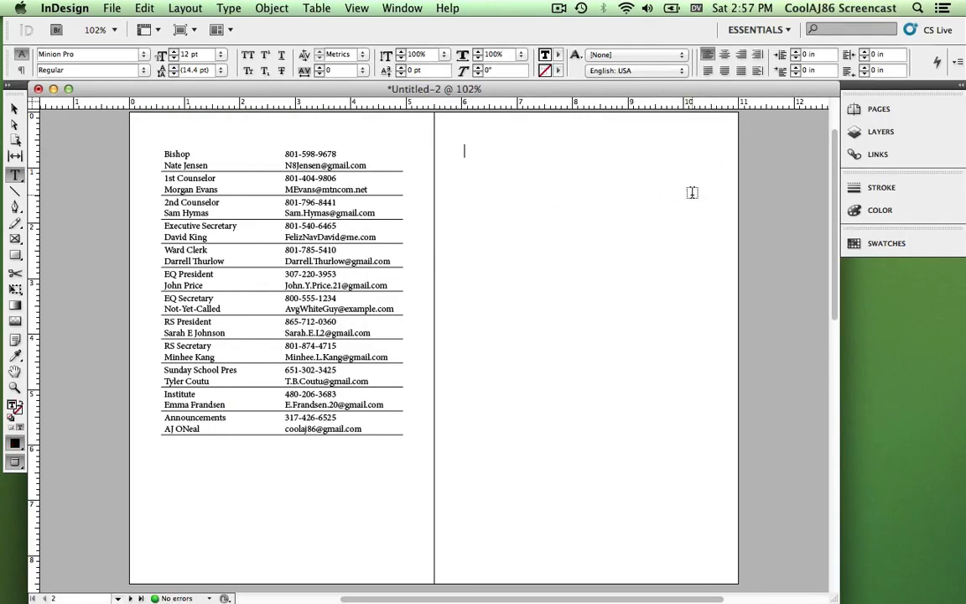
{"action": "type", "text": "Announcement"}
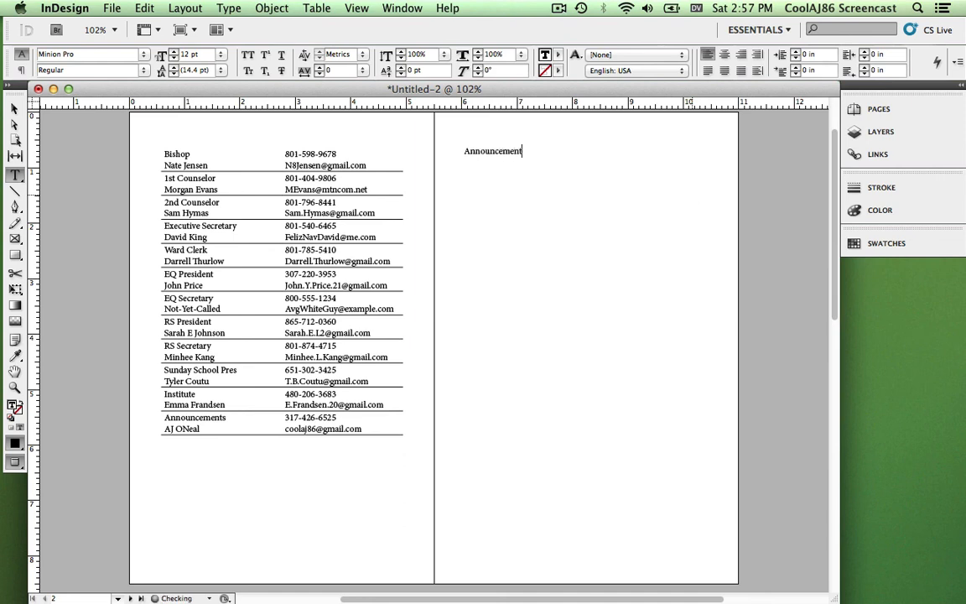
{"action": "type", "text": "s"}
{"action": "key", "text": "BackSpace"}
{"action": "type", "text": "& Calendari"}
{"action": "key", "text": "BackSpace"}
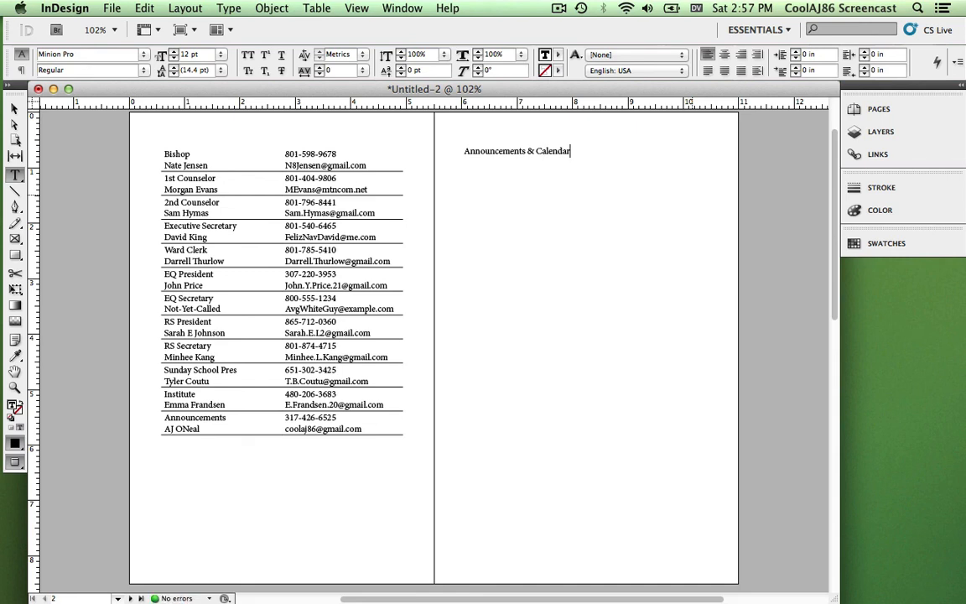
Step: Set the font of the whole "Announcements & Calendar" heading to Futura
{"action": "triple_click", "coordinate": [535, 151]}
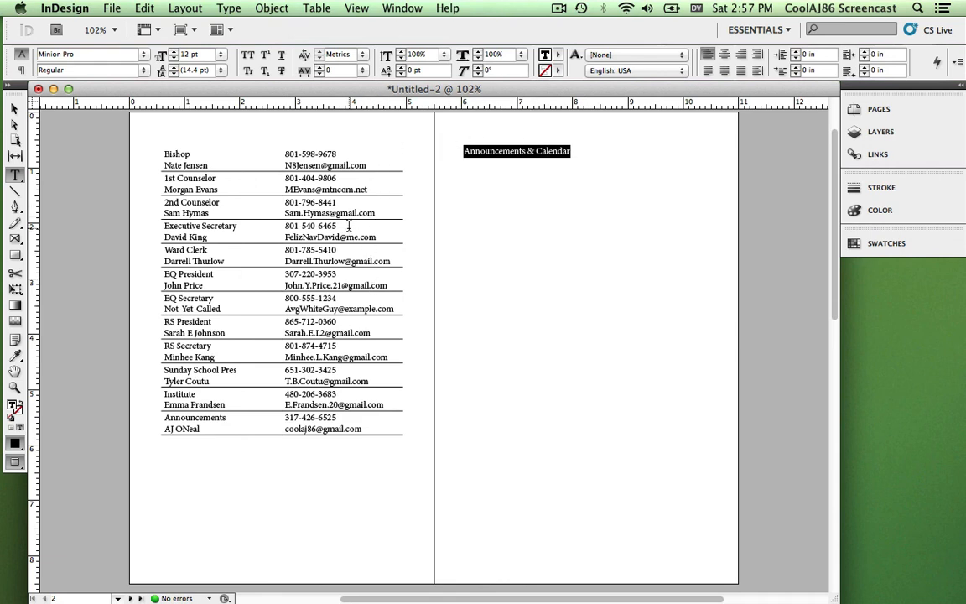
{"action": "left_click", "coordinate": [110, 55]}
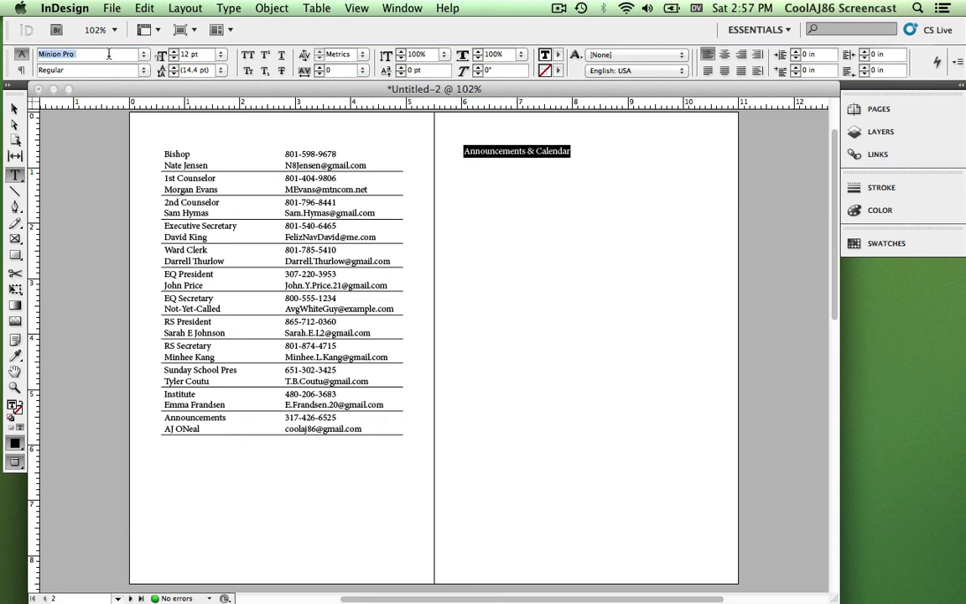
{"action": "type", "text": "S"}
{"action": "left_click", "coordinate": [108, 54]}
{"action": "type", "text": "Futura"}
{"action": "key", "text": "Return"}
{"action": "left_click", "coordinate": [546, 152]}
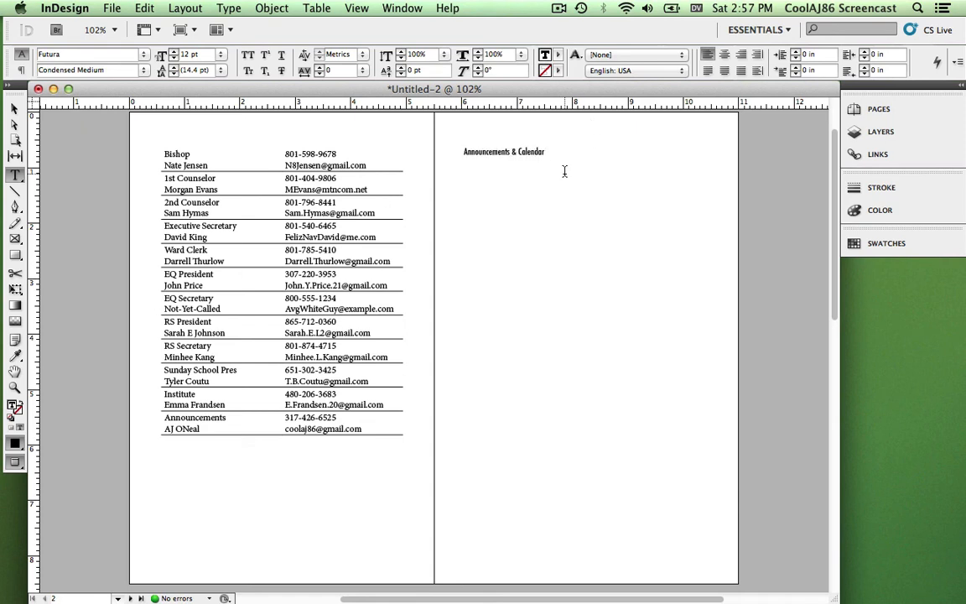
Step: Center the "Announcements & Calendar" heading within its text frame
{"action": "left_click", "coordinate": [14, 107]}
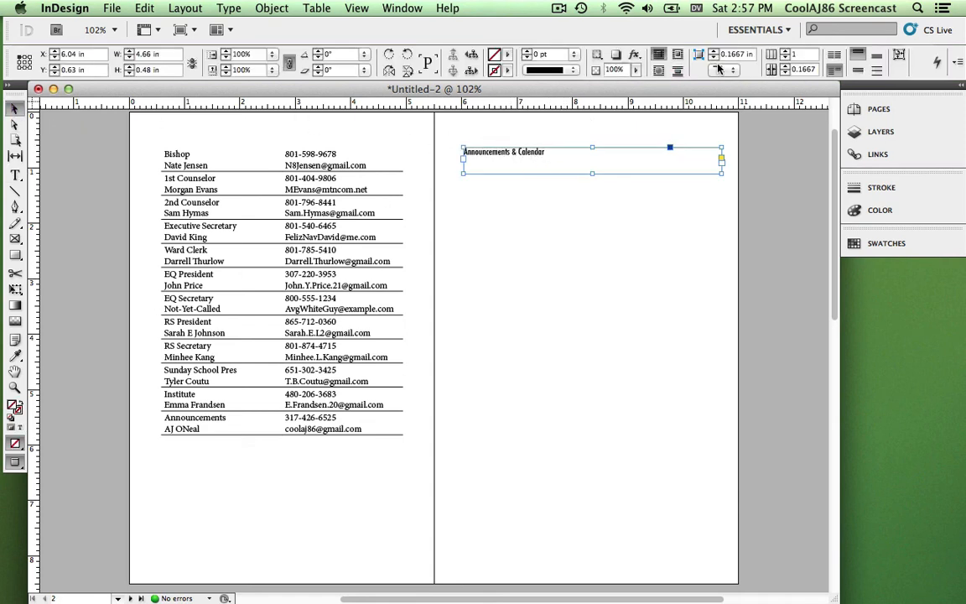
{"action": "double_click", "coordinate": [537, 150]}
{"action": "double_click", "coordinate": [531, 152]}
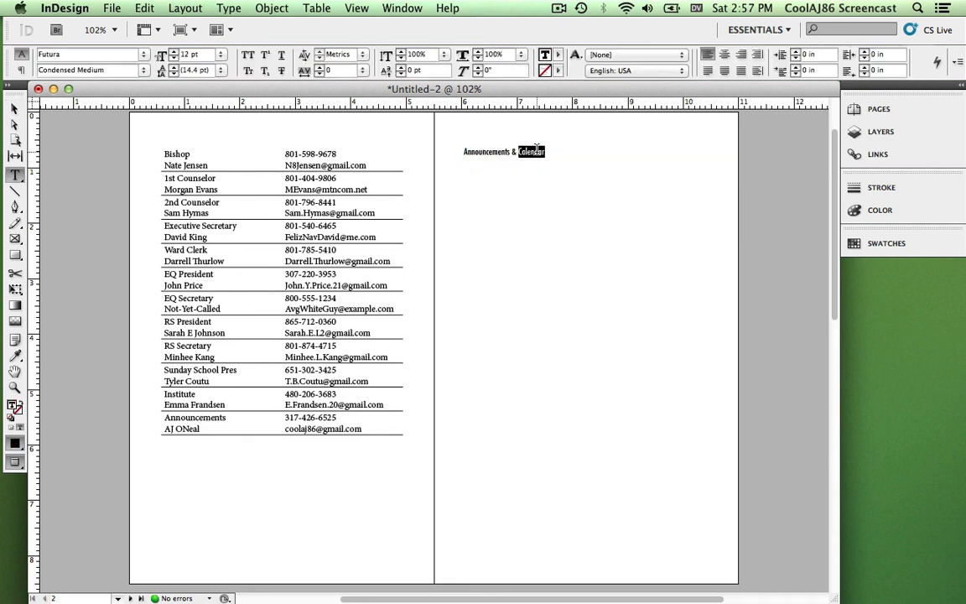
{"action": "left_click", "coordinate": [726, 56]}
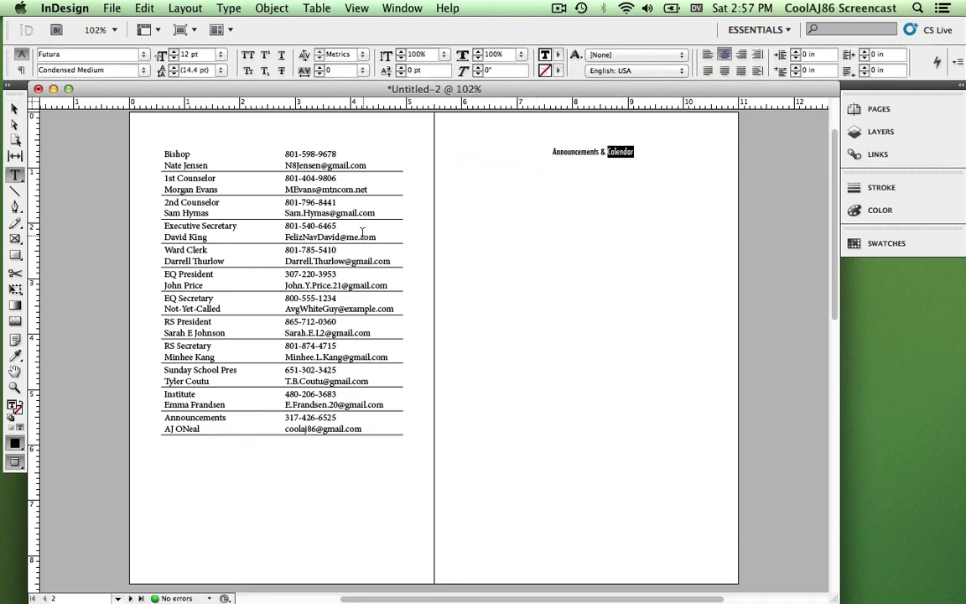
Step: Move the heading's text frame up the page to about X 5.92 in, Y 0.26 in
{"action": "left_click", "coordinate": [14, 107]}
{"action": "left_click", "coordinate": [595, 178]}
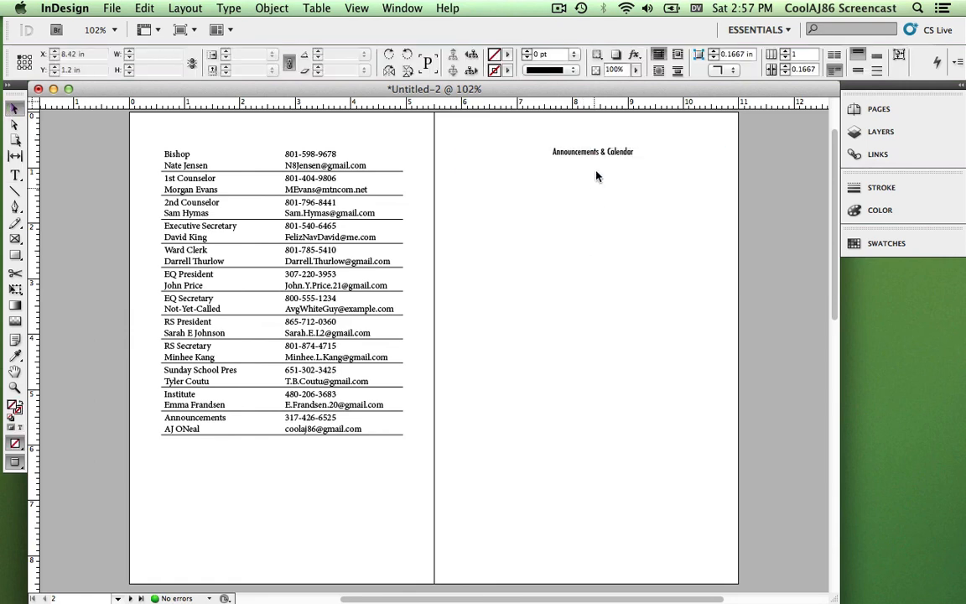
{"action": "mouse_move", "coordinate": [595, 161]}
{"action": "left_mouse_down"}
{"action": "mouse_move", "coordinate": [580, 161]}
{"action": "mouse_move", "coordinate": [595, 161]}
{"action": "mouse_move", "coordinate": [586, 160]}
{"action": "mouse_move", "coordinate": [590, 141]}
{"action": "left_mouse_up"}
{"action": "scroll", "coordinate": [590, 143], "scroll_direction": "up", "scroll_amount": 2}
{"action": "scroll", "coordinate": [590, 143], "scroll_direction": "down", "scroll_amount": 4}
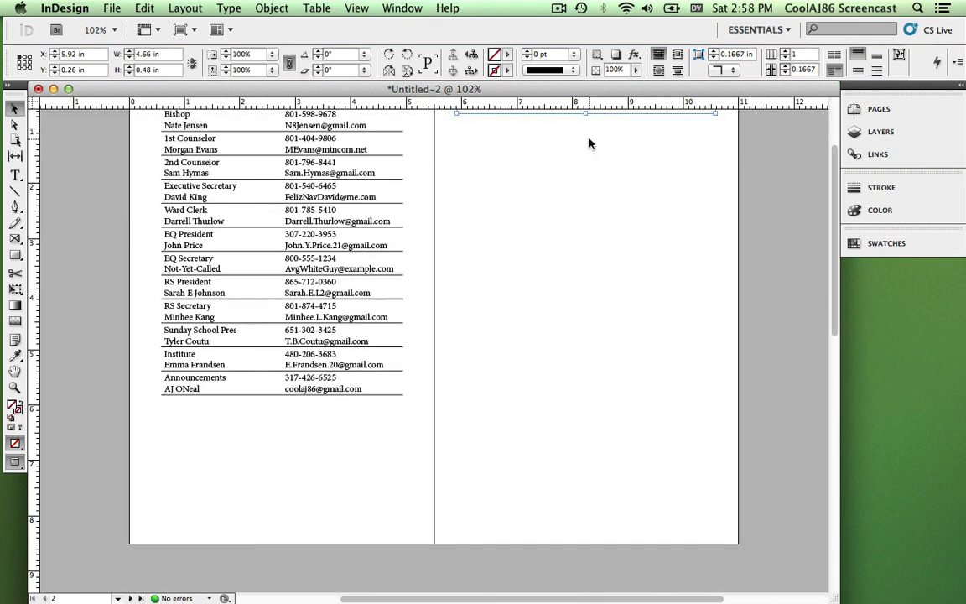
Step: Move the "Announcements & Calendar" text frame up to the page's top edge, at about Y 0.02 in
{"action": "scroll", "coordinate": [590, 143], "scroll_direction": "up", "scroll_amount": 4}
{"action": "scroll", "coordinate": [589, 143], "scroll_direction": "down", "scroll_amount": 2}
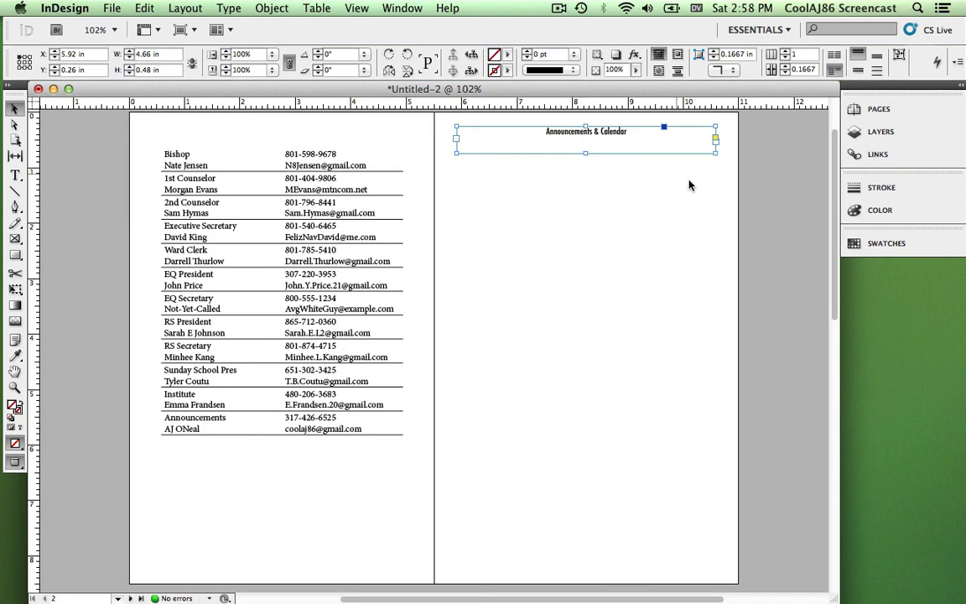
{"action": "scroll", "coordinate": [833, 186], "scroll_direction": "up", "scroll_amount": 1}
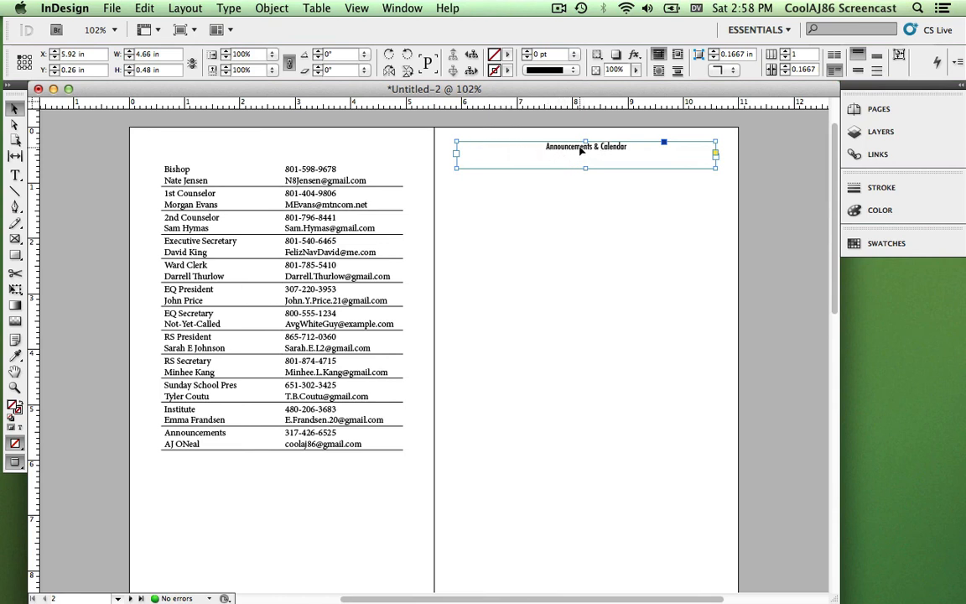
{"action": "left_click_drag", "start_coordinate": [580, 151], "coordinate": [578, 141]}
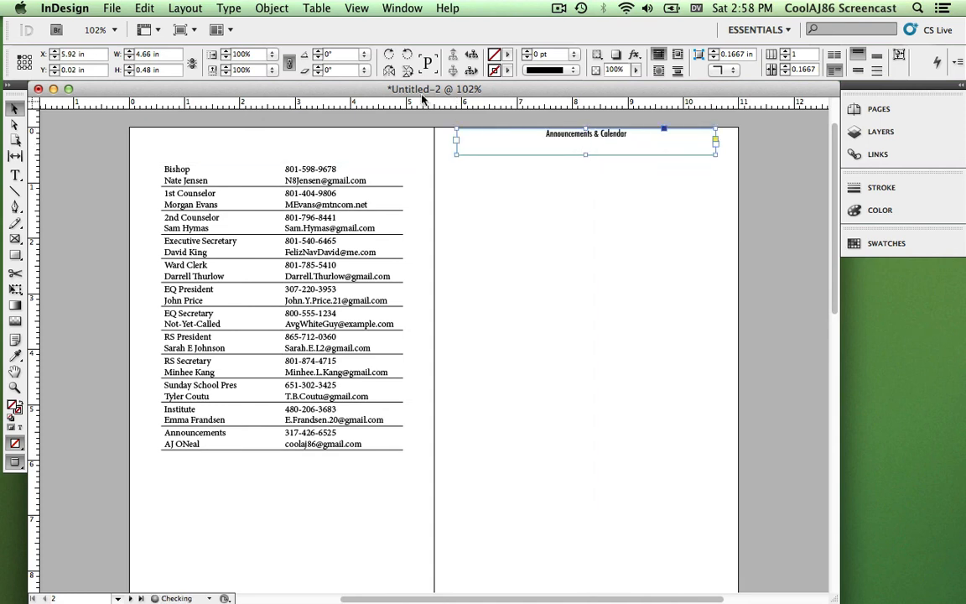
Step: Change the screen mode to Normal so that margins and frame edges are displayed
{"action": "left_click", "coordinate": [357, 7]}
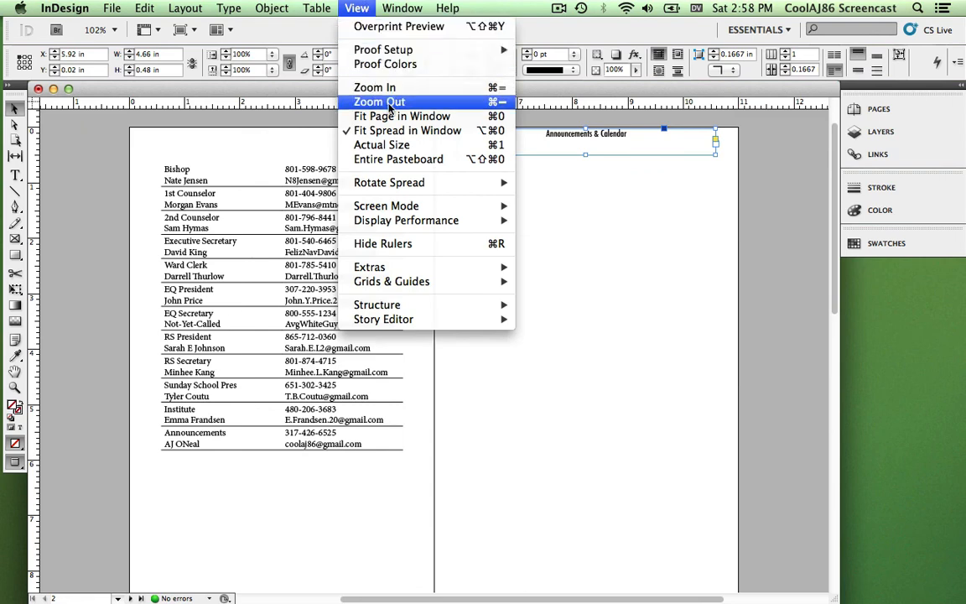
{"action": "mouse_move", "coordinate": [377, 205]}
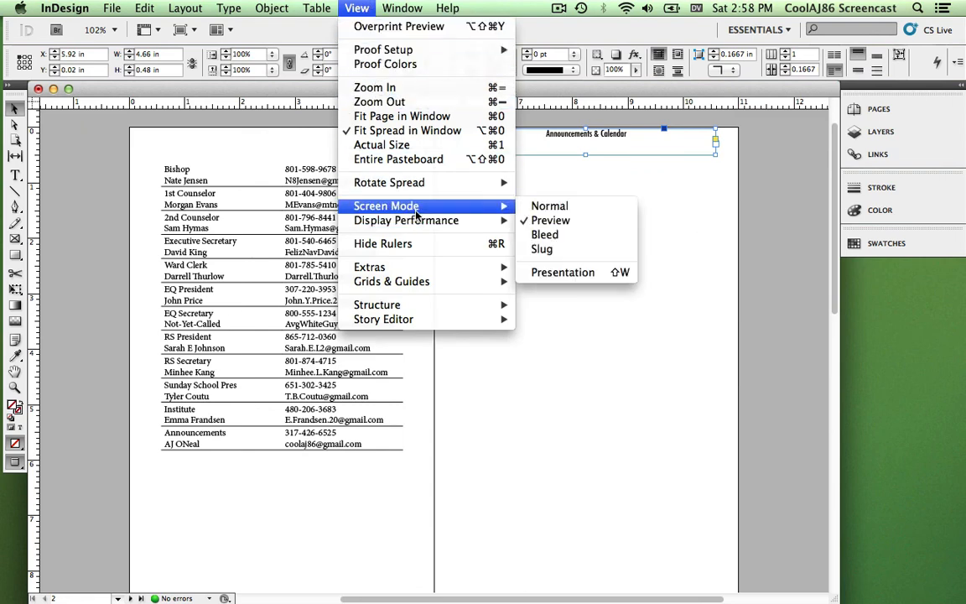
{"action": "left_click", "coordinate": [541, 206]}
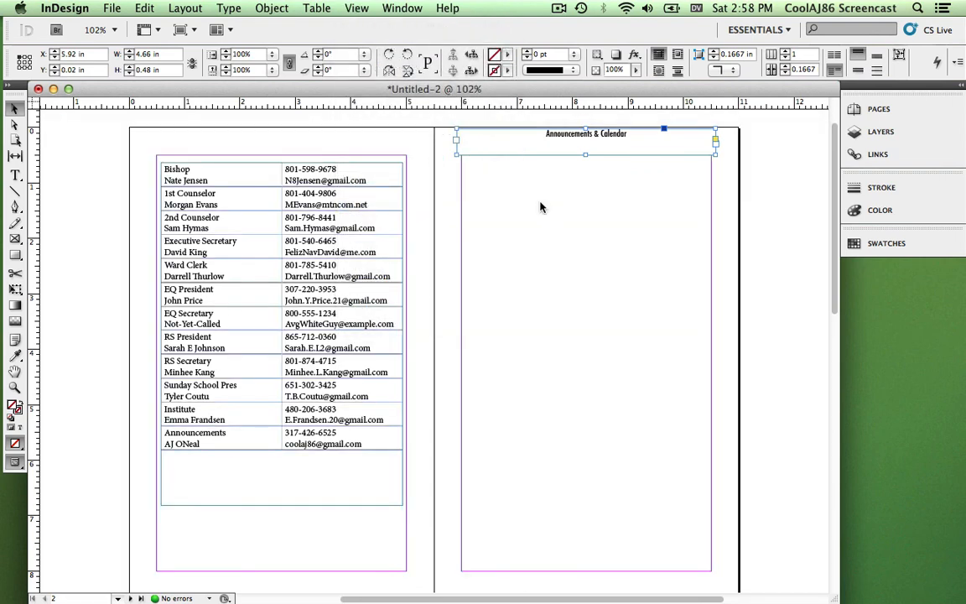
Step: Move the "Announcements & Calendar" text frame down onto the page's top margin line, at Y 0.5 in, and deselect it
{"action": "left_click", "coordinate": [752, 167]}
{"action": "left_click_drag", "start_coordinate": [615, 136], "coordinate": [611, 161]}
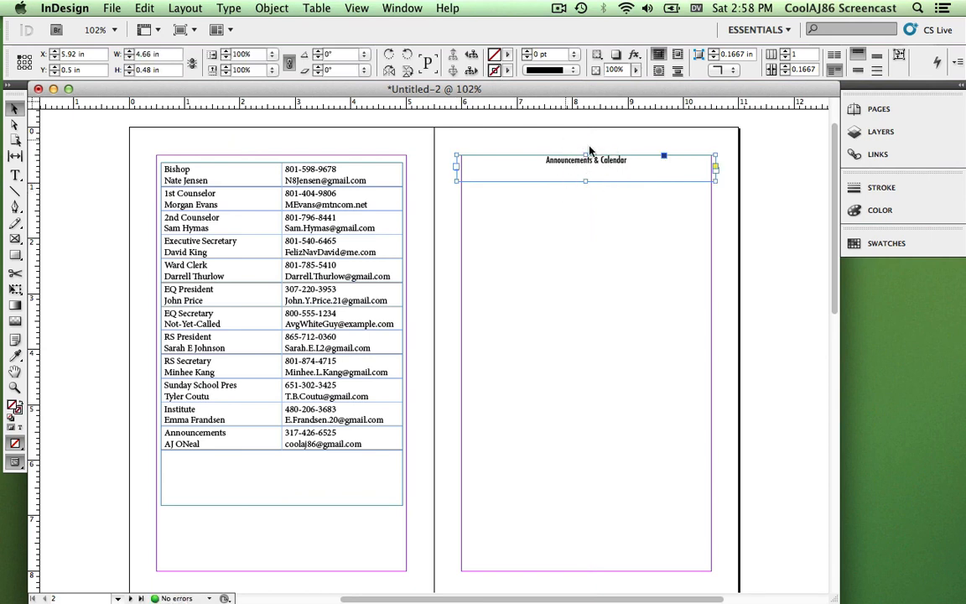
{"action": "left_click", "coordinate": [769, 172]}
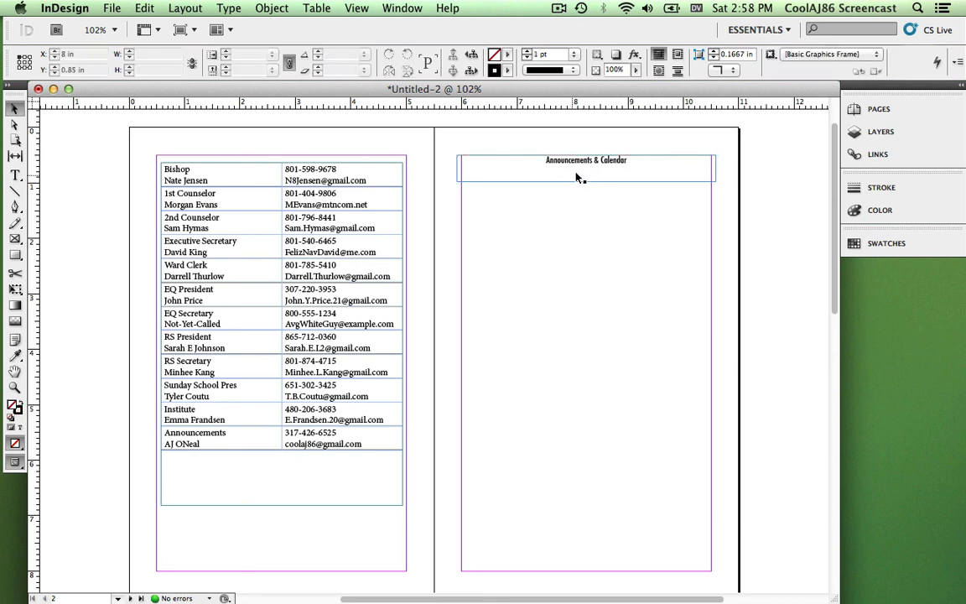
Step: Increase the font size of the whole "Announcements & Calendar" heading
{"action": "left_click", "coordinate": [584, 178]}
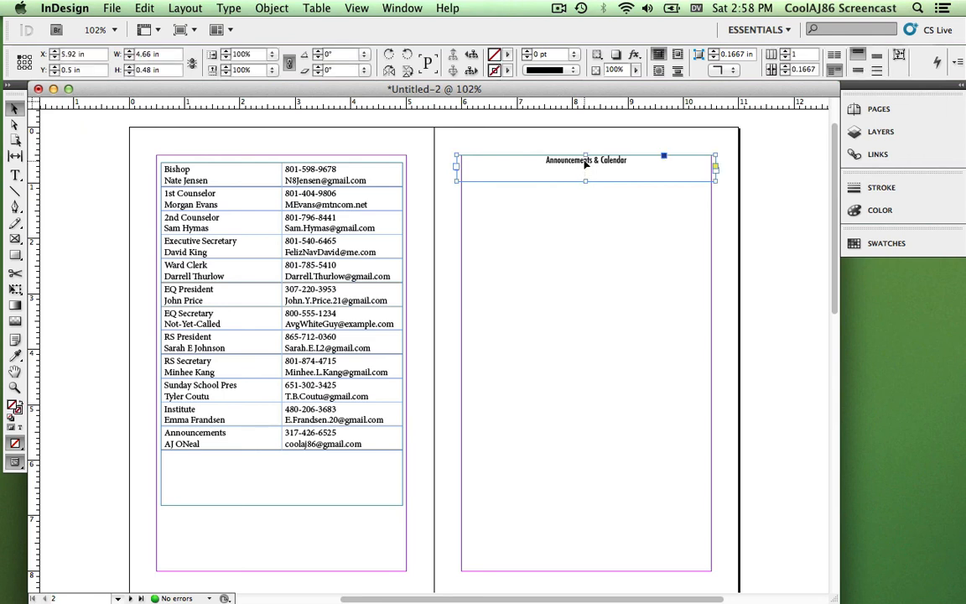
{"action": "triple_click", "coordinate": [584, 163]}
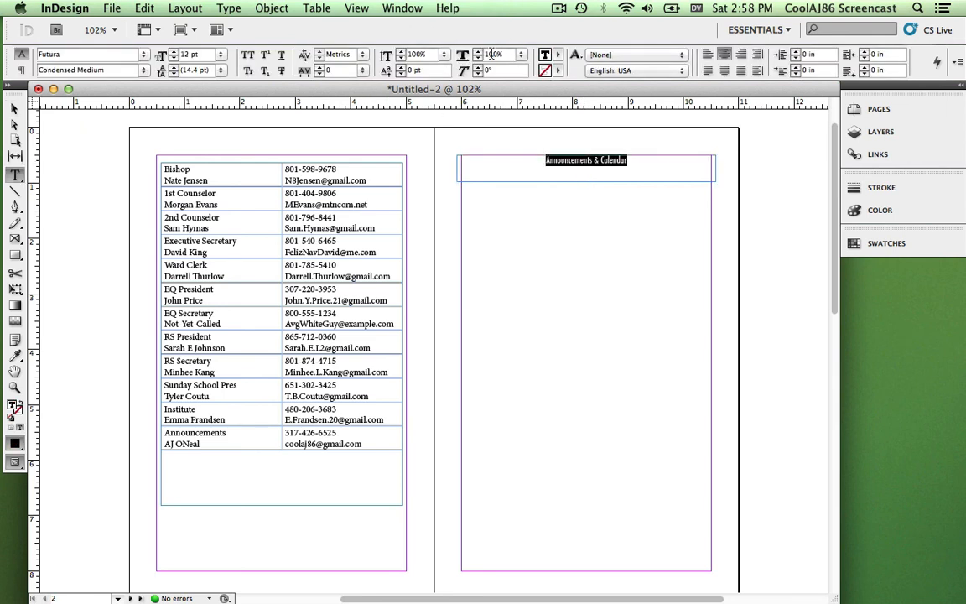
{"action": "left_click", "coordinate": [189, 55]}
{"action": "key", "text": "Return"}
{"action": "left_click", "coordinate": [423, 200]}
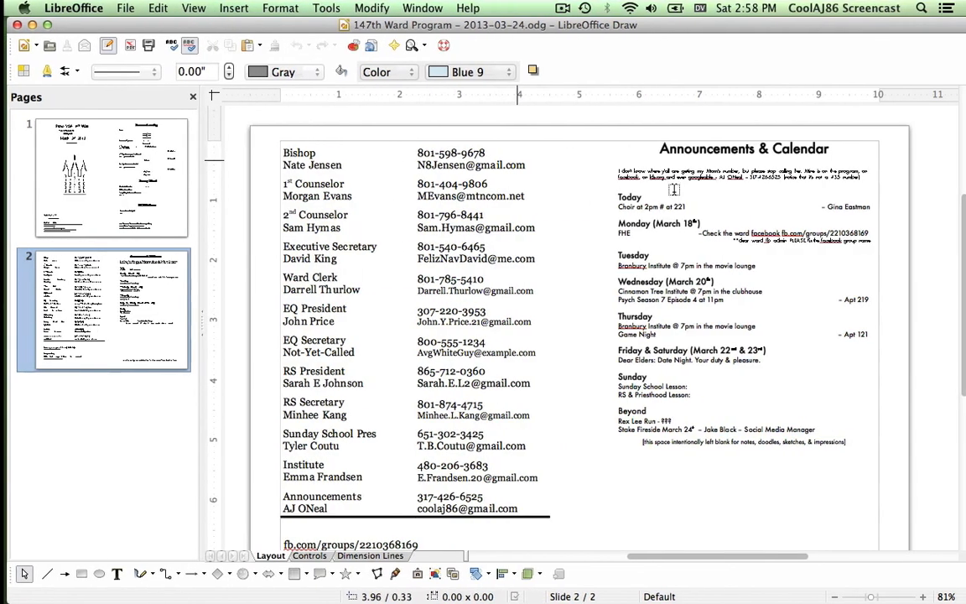
Step: Check the font size of the "Announcements & Calendar" heading in the LibreOffice Draw original, and return to InDesign
{"action": "triple_click", "coordinate": [697, 147]}
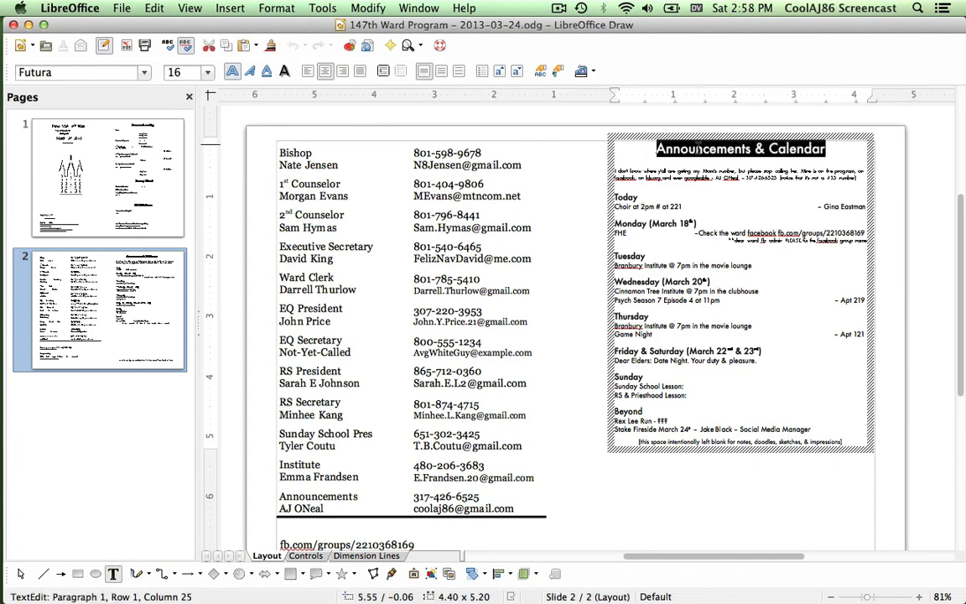
{"action": "key", "text": "Escape"}
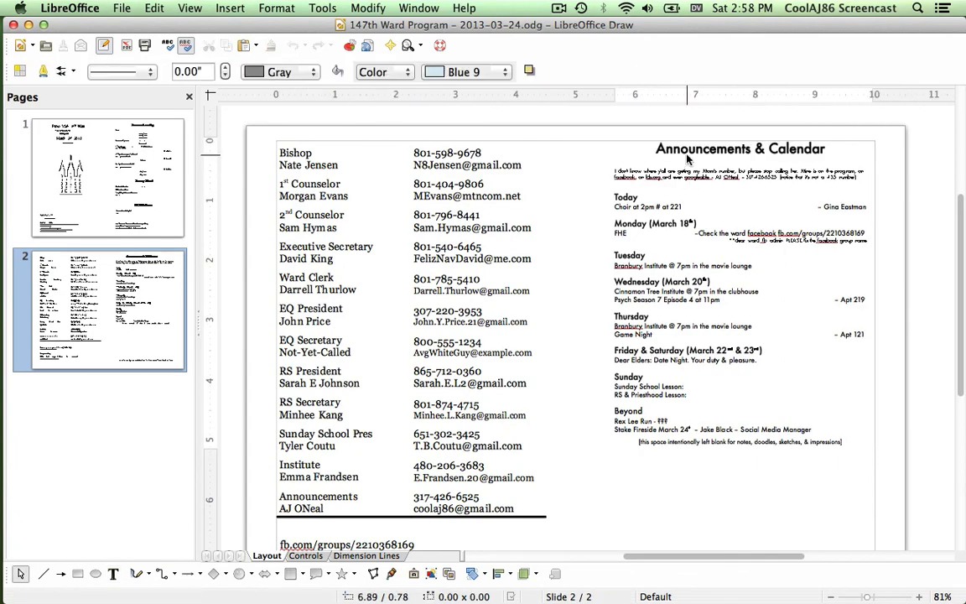
{"action": "key", "text": "ctrl+Left"}
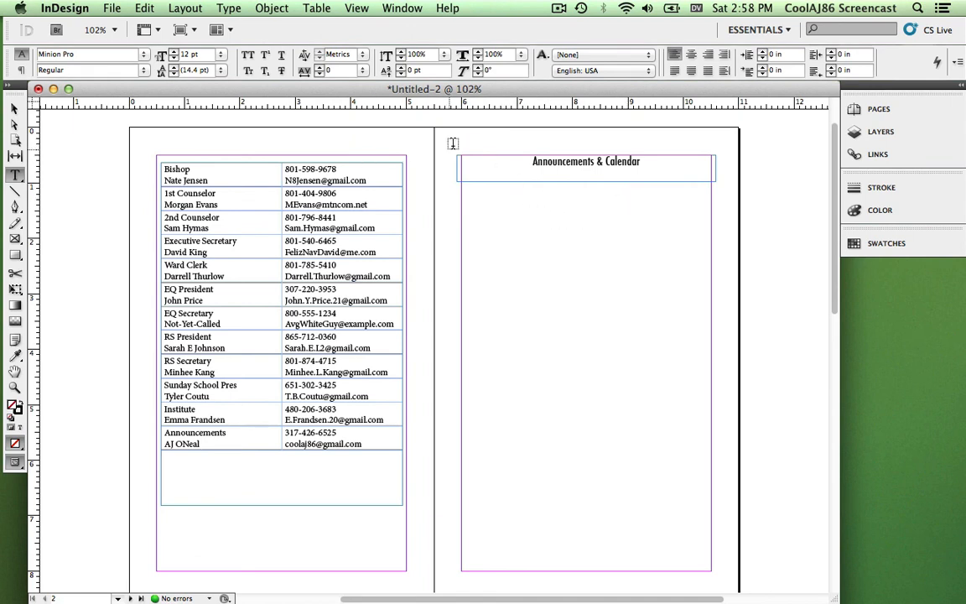
Step: Change the screen mode to Bleed
{"action": "left_click", "coordinate": [357, 9]}
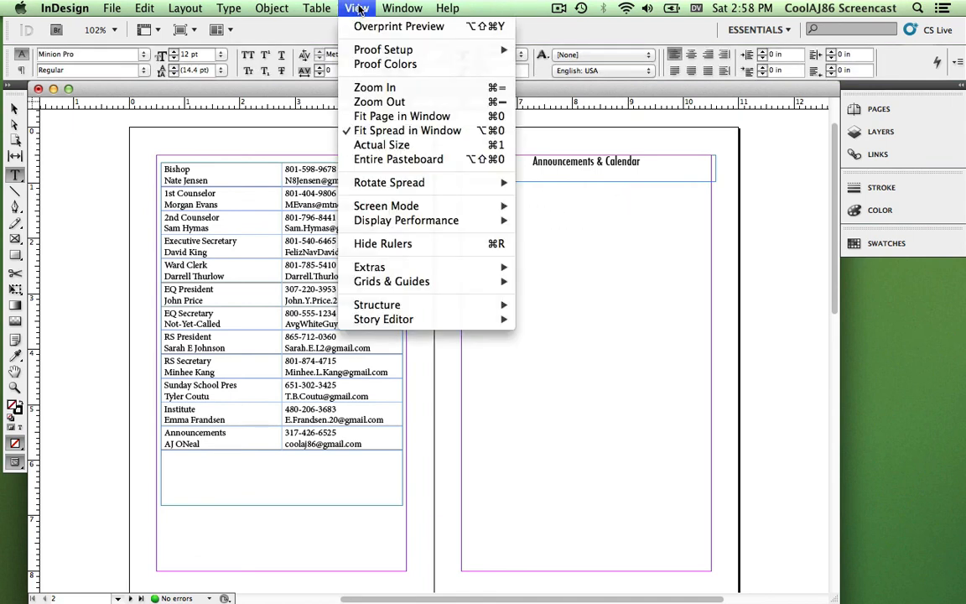
{"action": "mouse_move", "coordinate": [419, 206]}
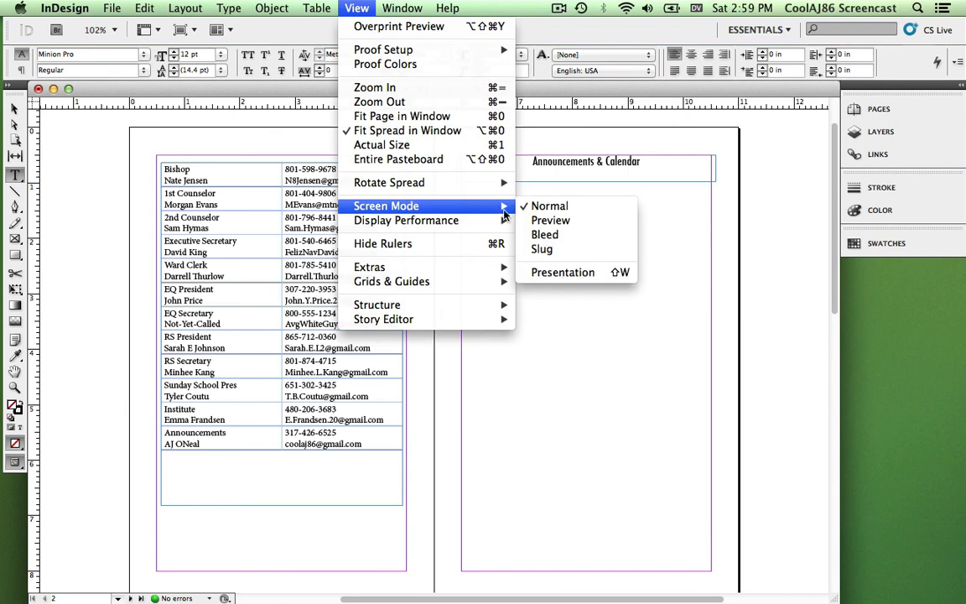
{"action": "left_click", "coordinate": [545, 234]}
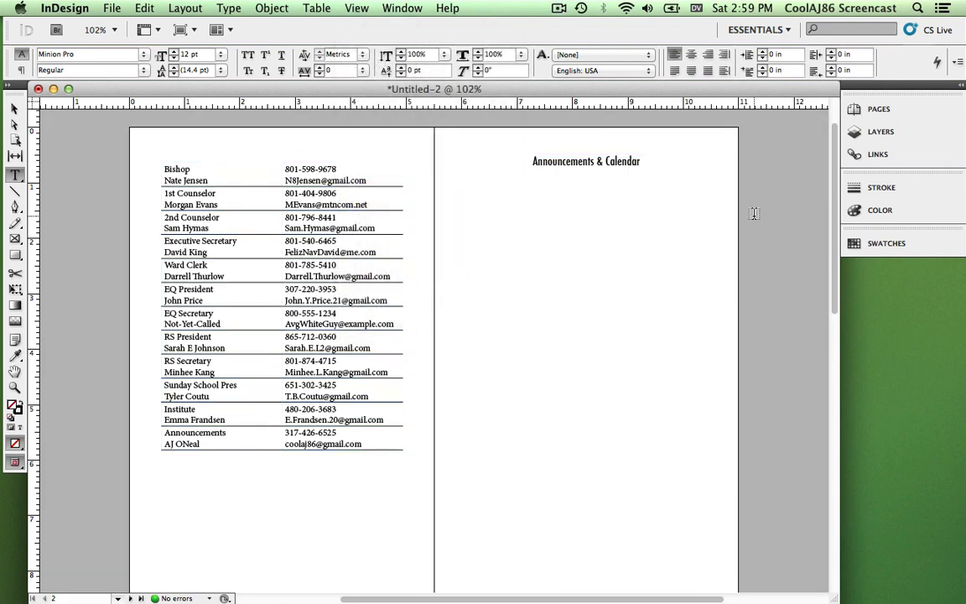
Step: Open the document setup with its bleed and slug options and set the bleed to 0.25 in on all sides
{"action": "left_click", "coordinate": [130, 7]}
{"action": "mouse_move", "coordinate": [98, 10]}
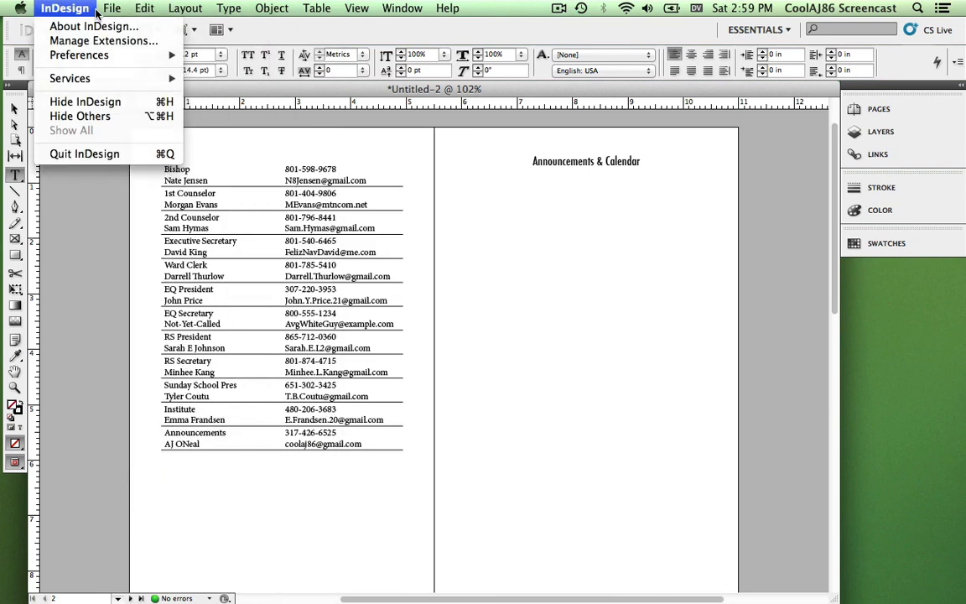
{"action": "mouse_move", "coordinate": [119, 28]}
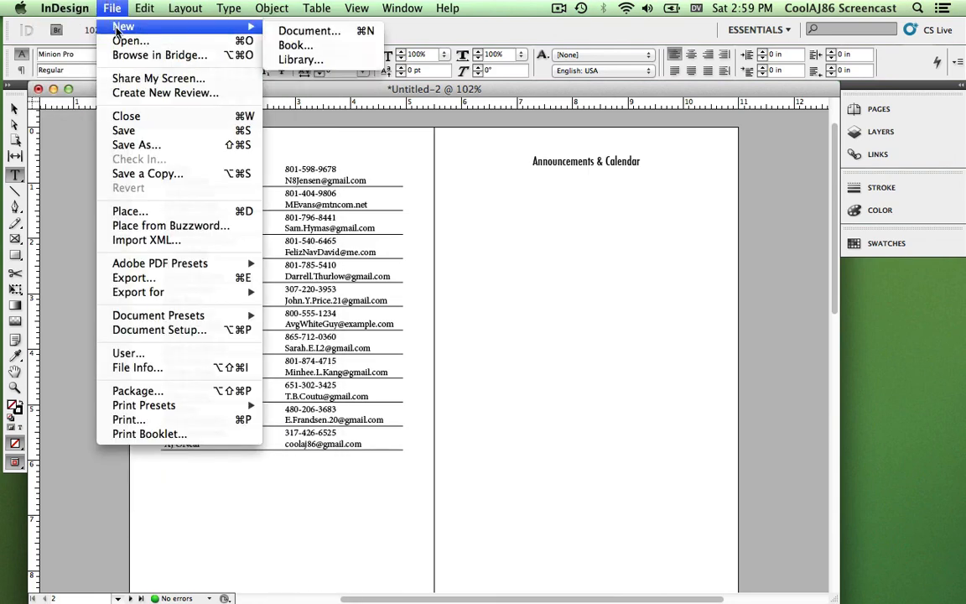
{"action": "left_click", "coordinate": [179, 333]}
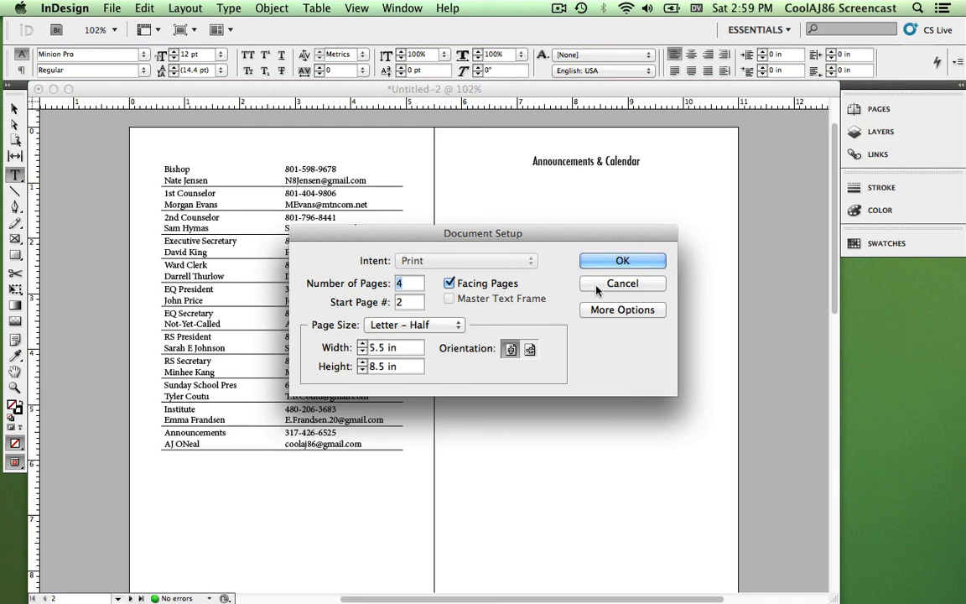
{"action": "left_click", "coordinate": [604, 309]}
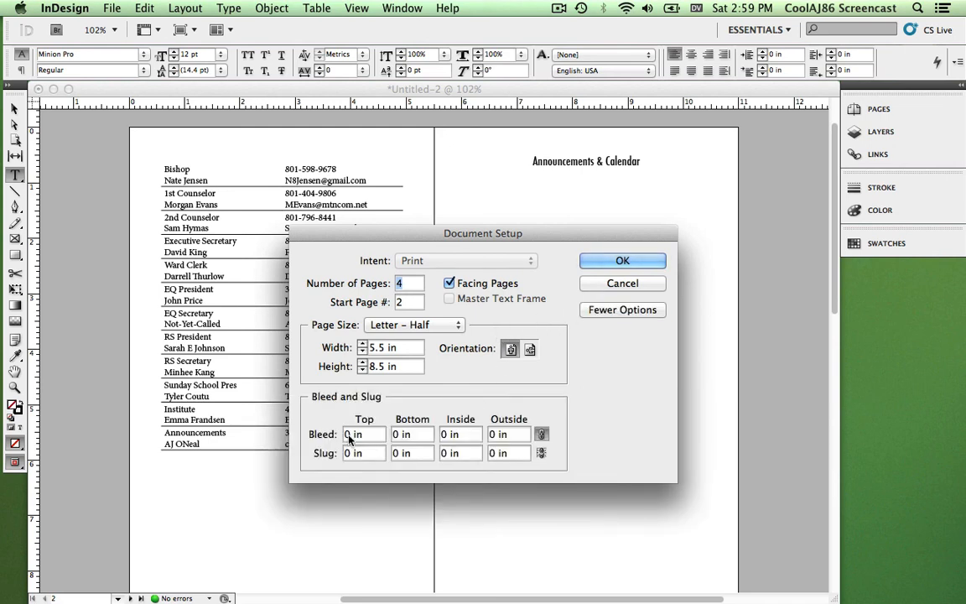
{"action": "left_click", "coordinate": [346, 434]}
{"action": "type", "text": ".25"}
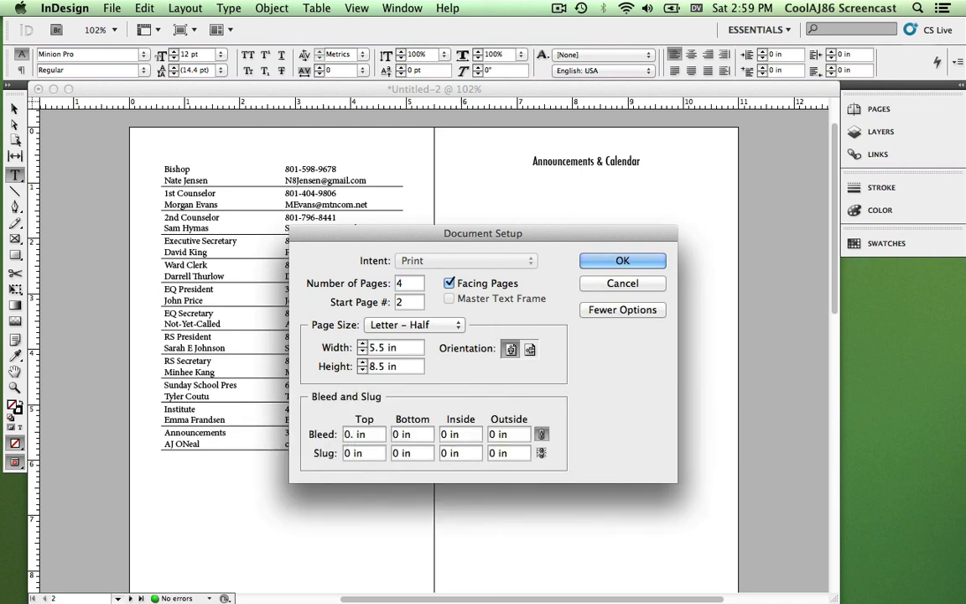
{"action": "key", "text": "Tab"}
{"action": "key", "text": "Tab"}
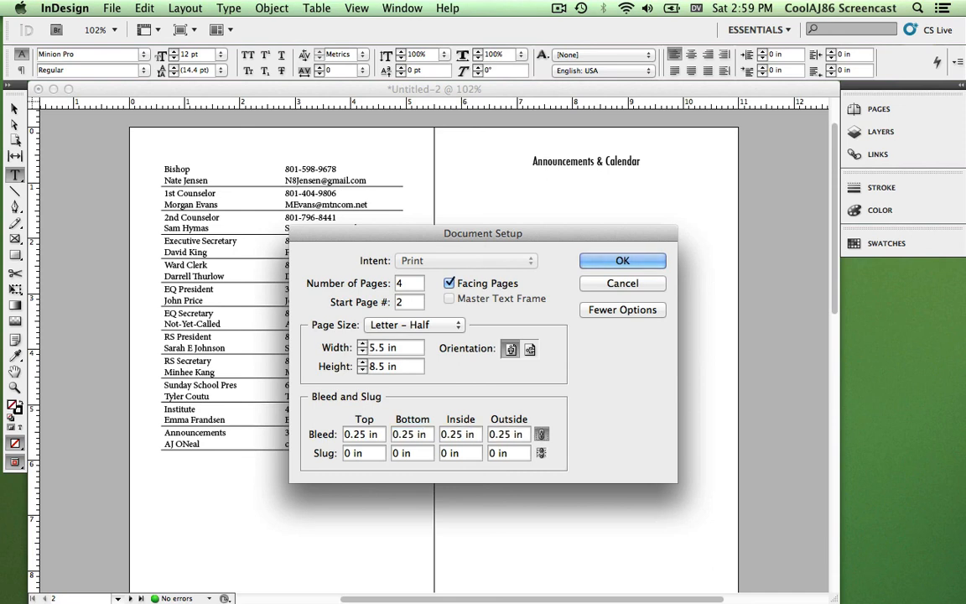
{"action": "key", "text": "Tab"}
{"action": "key", "text": "Tab"}
Step: Try a bleed of 0.125 in on all sides
{"action": "left_click", "coordinate": [354, 433]}
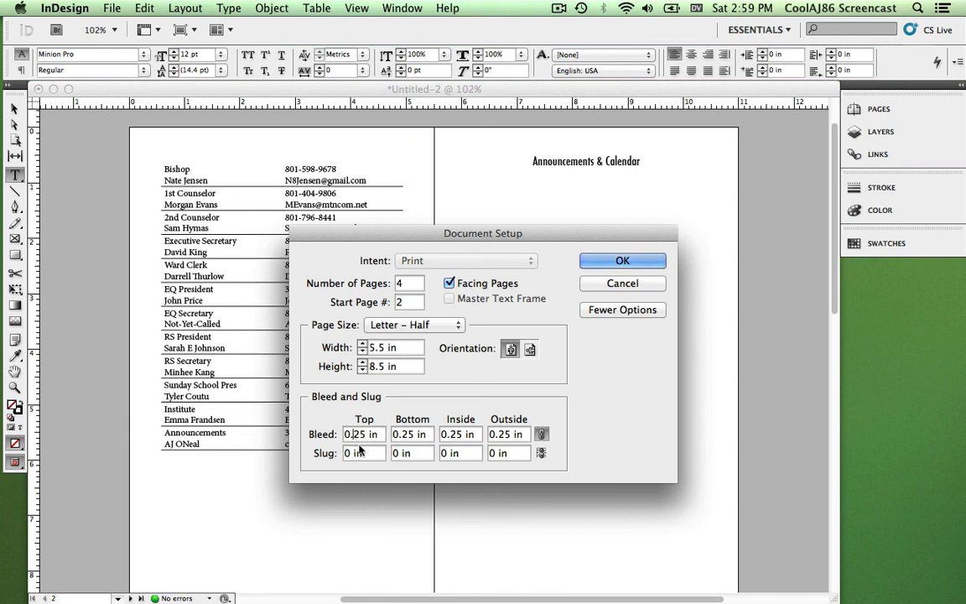
{"action": "type", "text": "1"}
{"action": "key", "text": "Tab"}
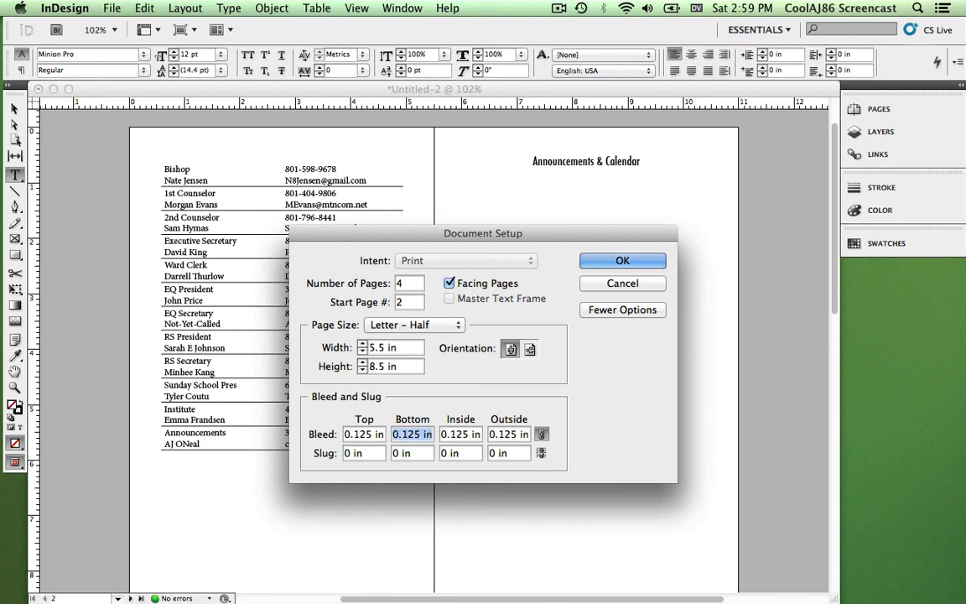
Step: Set the bleed back to 0.25 in on all sides and apply the document setup
{"action": "left_click", "coordinate": [356, 433]}
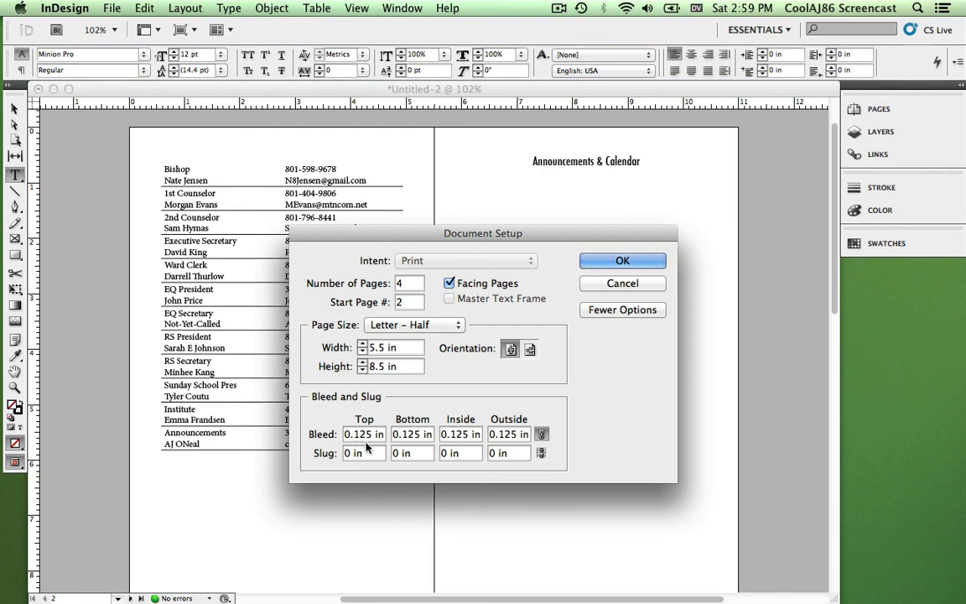
{"action": "key", "text": "BackSpace"}
{"action": "key", "text": "Tab"}
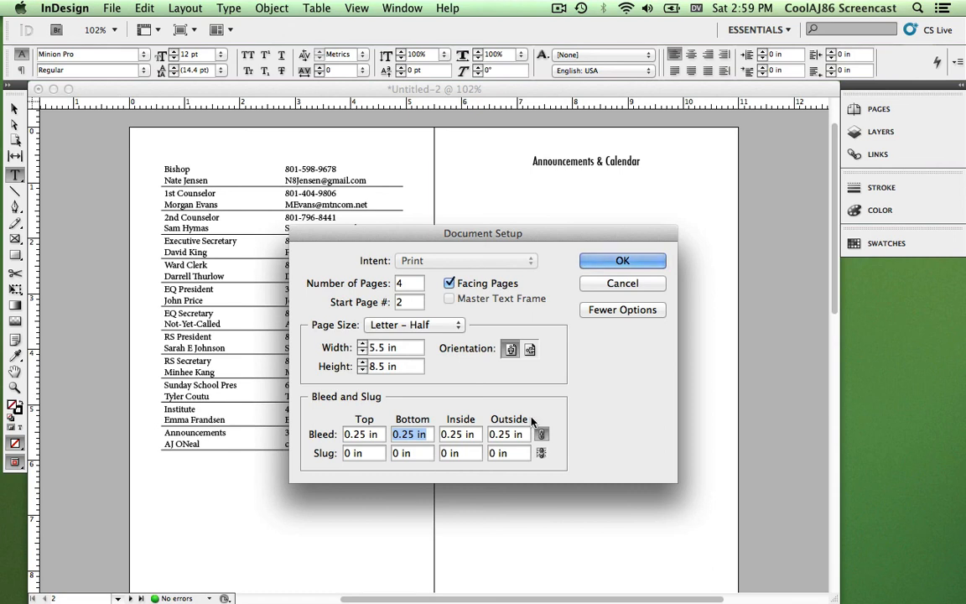
{"action": "left_click", "coordinate": [617, 262]}
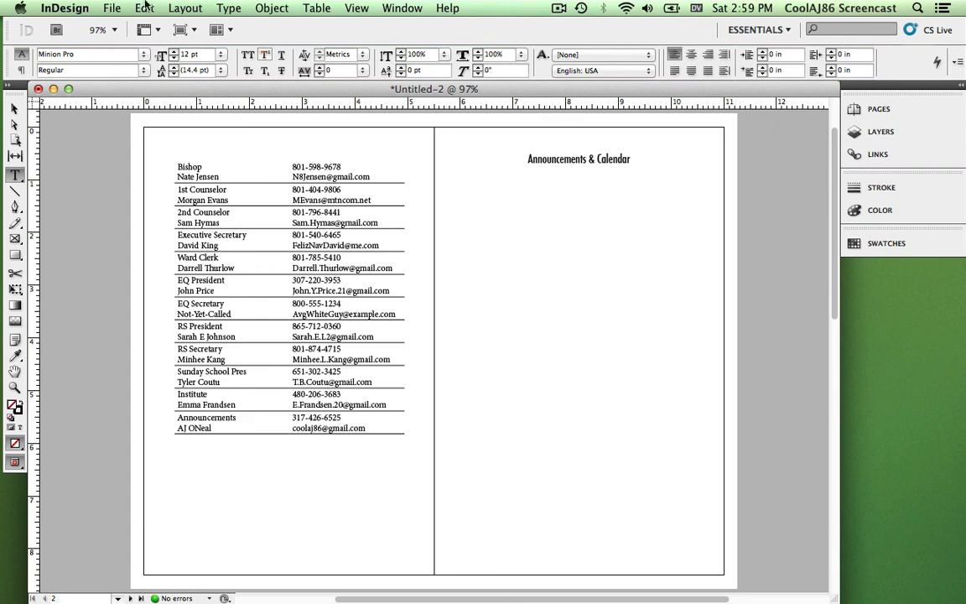
Step: Reopen the document setup and set the top slug to 0.125 in
{"action": "left_click", "coordinate": [109, 8]}
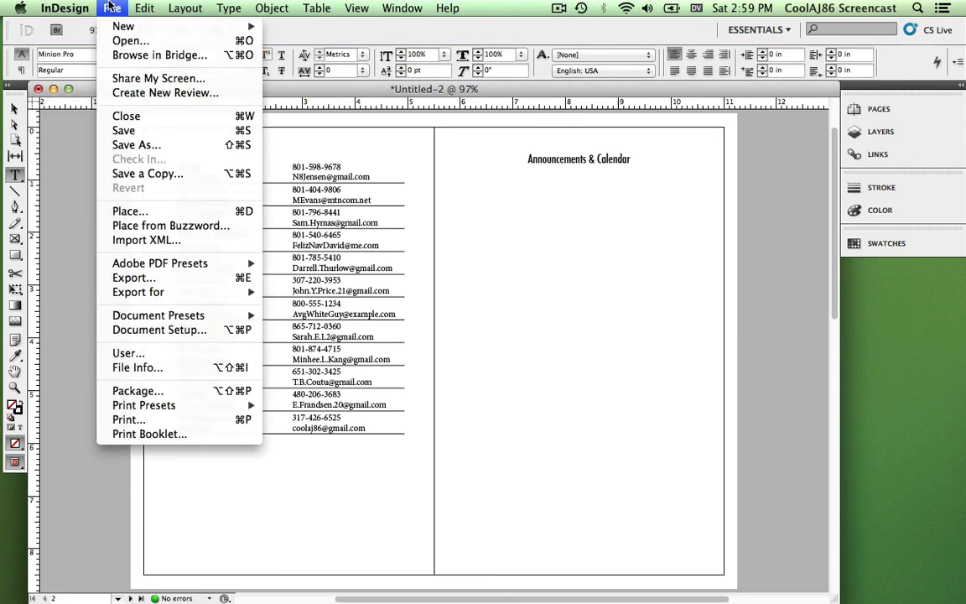
{"action": "left_click", "coordinate": [163, 329]}
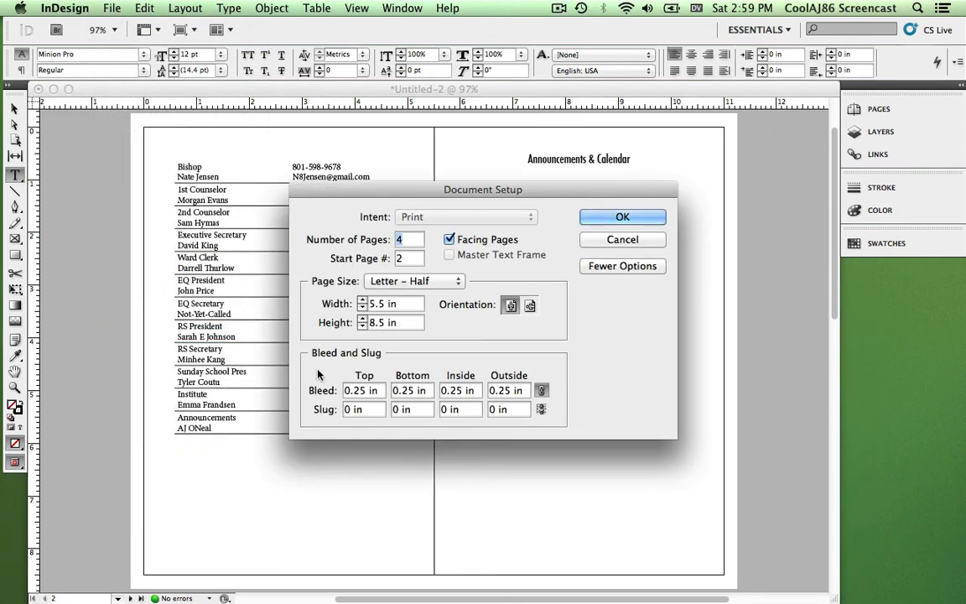
{"action": "left_click", "coordinate": [348, 409]}
{"action": "type", "text": "125"}
{"action": "key", "text": "Tab"}
{"action": "key", "text": "Tab"}
{"action": "key", "text": "Tab"}
{"action": "key", "text": "shift+Tab"}
{"action": "key", "text": "shift+Tab"}
{"action": "key", "text": "shift+Tab"}
{"action": "key", "text": "shift+Tab"}
{"action": "key", "text": "shift+Tab"}
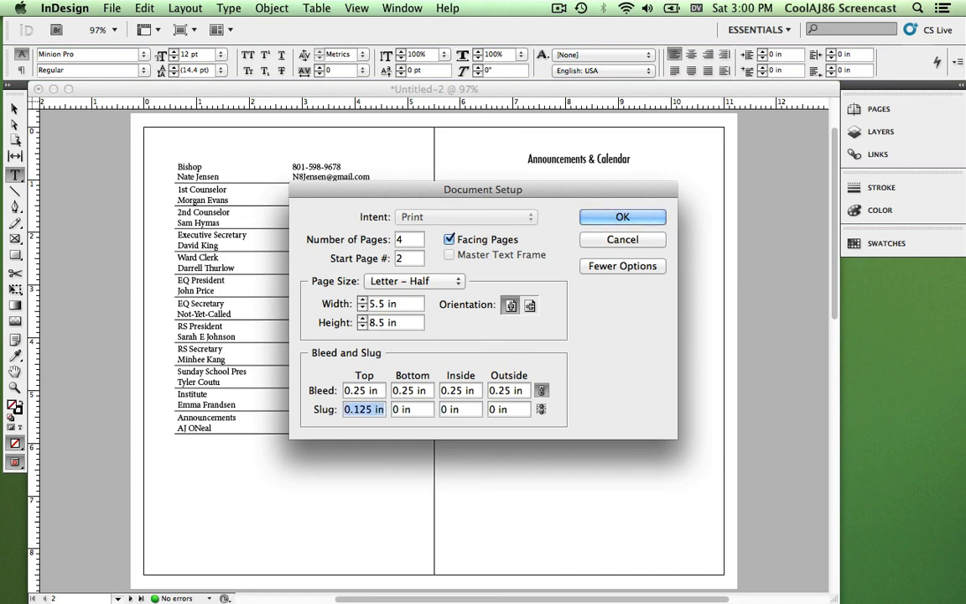
Step: Copy the top slug's 0.125 in value to the bottom, inside and outside slugs and apply the document setup
{"action": "key", "text": "super+c"}
{"action": "key", "text": "Tab"}
{"action": "key", "text": "super+v"}
{"action": "key", "text": "Tab"}
{"action": "key", "text": "super+v"}
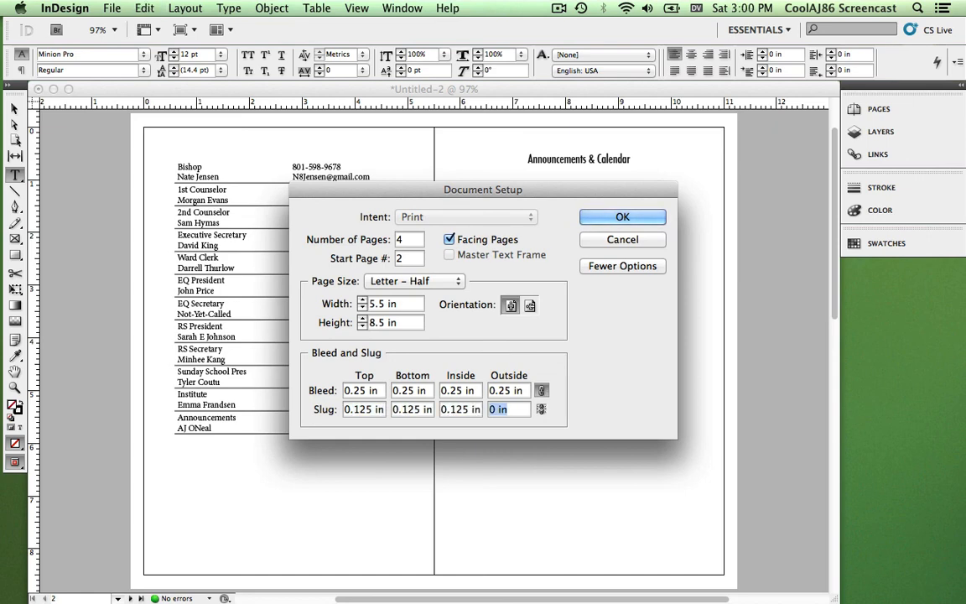
{"action": "key", "text": "Tab"}
{"action": "key", "text": "super+v"}
{"action": "left_click", "coordinate": [626, 217]}
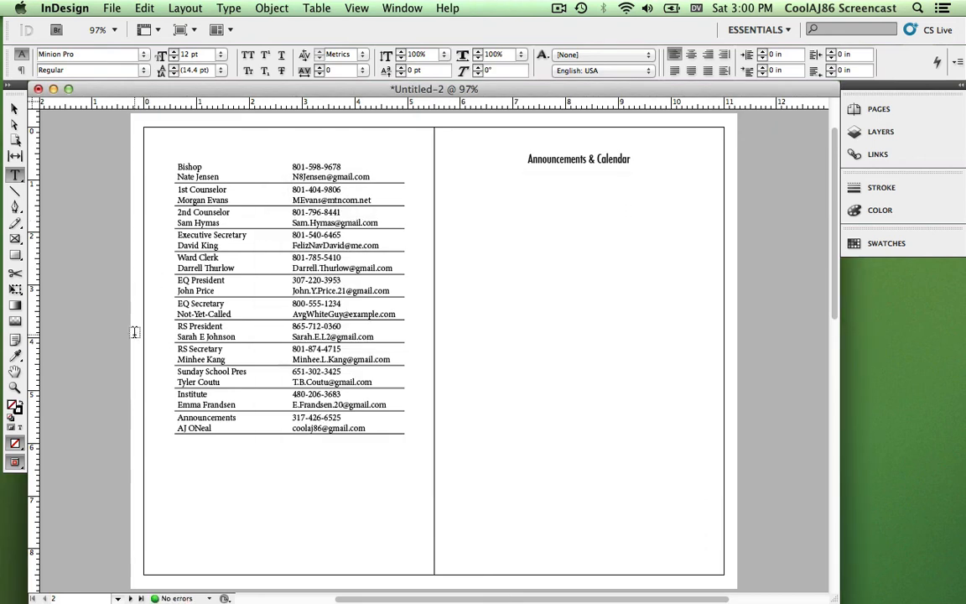
Step: Preview the spread in Slug screen mode and return the screen mode to Normal
{"action": "left_click", "coordinate": [357, 7]}
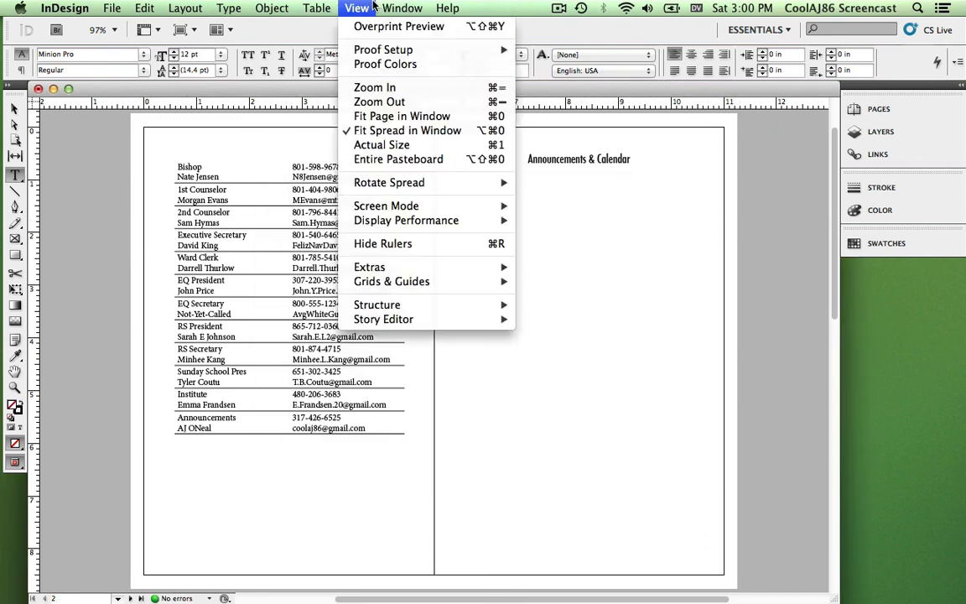
{"action": "mouse_move", "coordinate": [373, 205]}
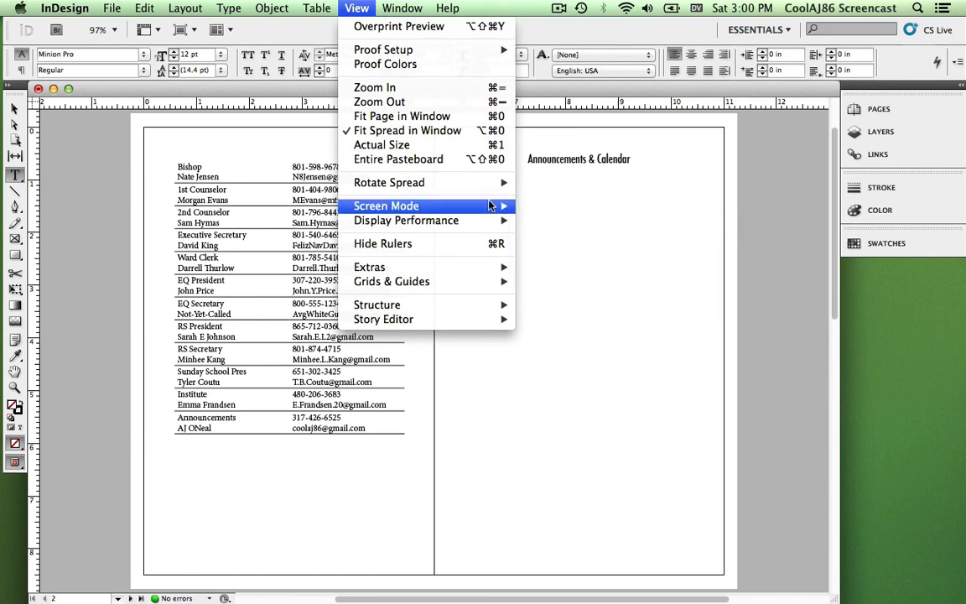
{"action": "left_click", "coordinate": [536, 249]}
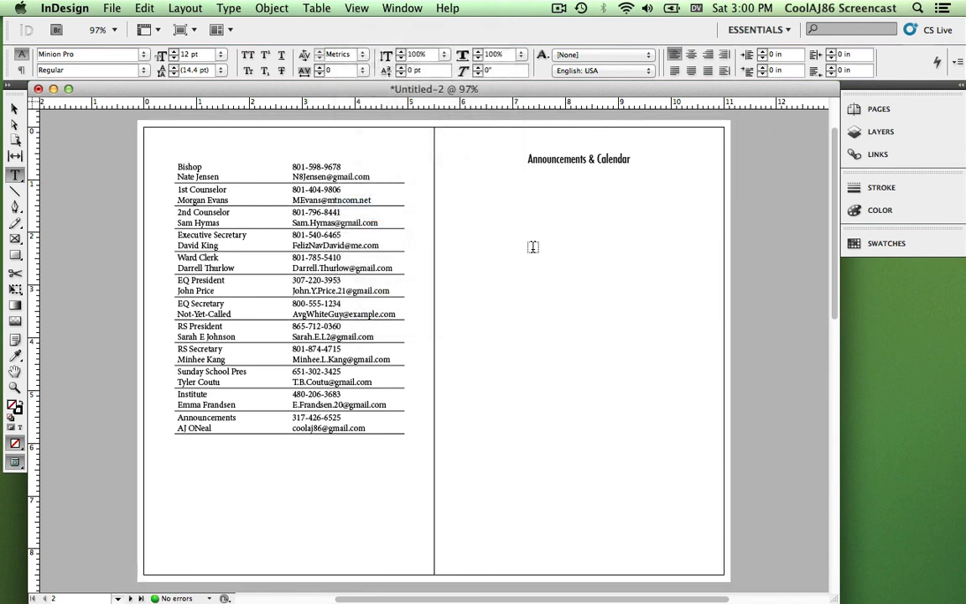
{"action": "left_click", "coordinate": [345, 8]}
{"action": "mouse_move", "coordinate": [419, 282]}
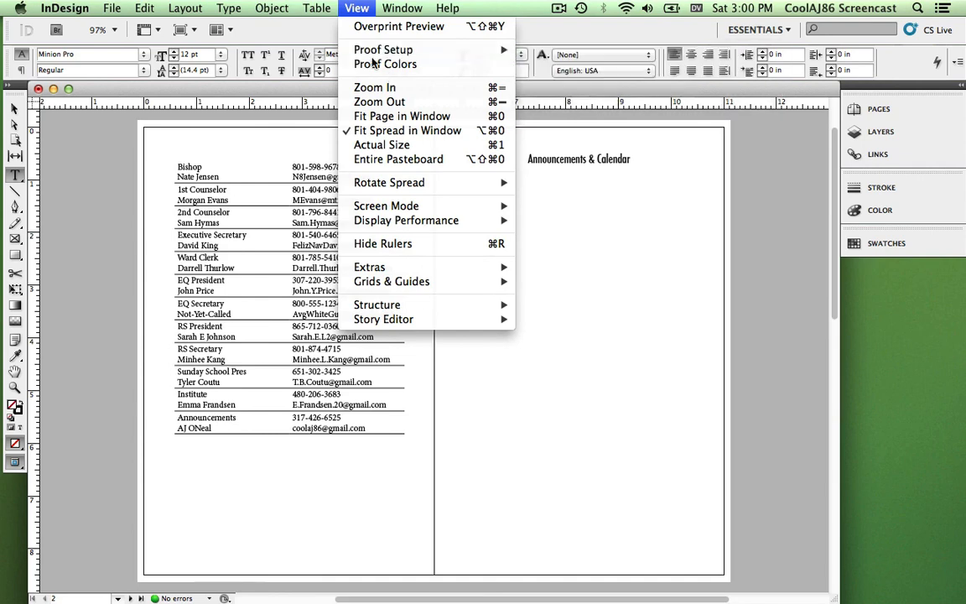
{"action": "mouse_move", "coordinate": [419, 206]}
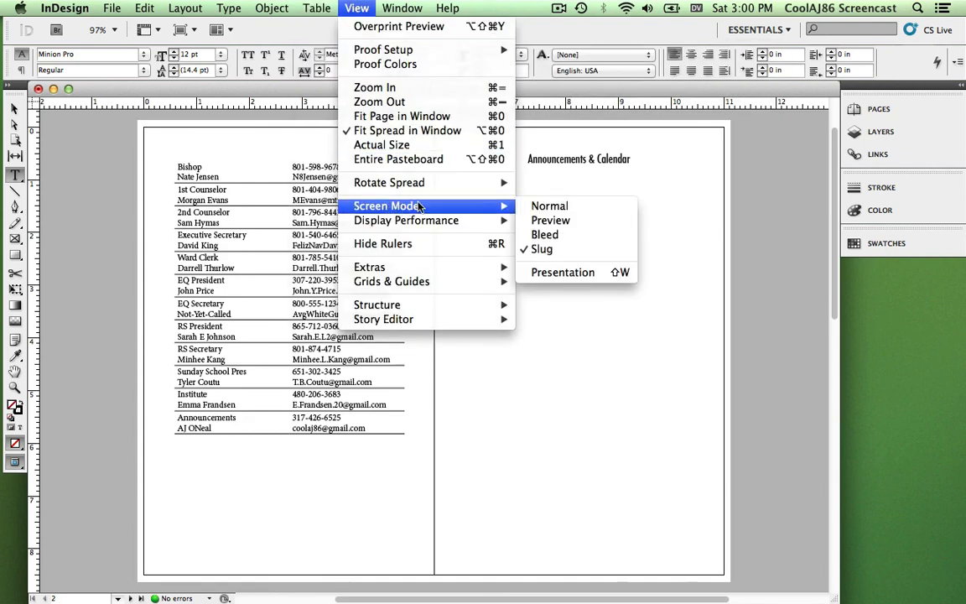
{"action": "left_click", "coordinate": [541, 207]}
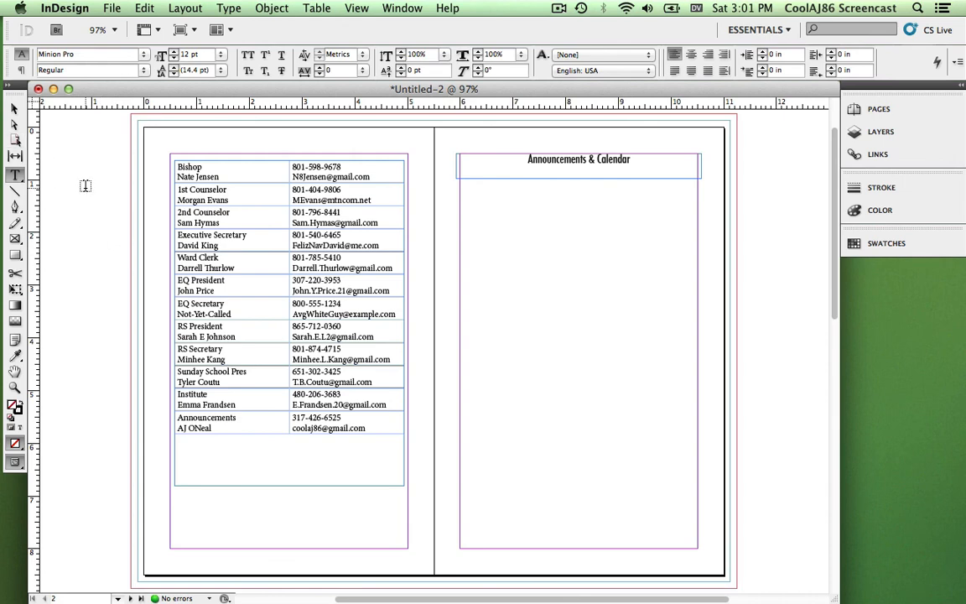
Step: Align the contact table's frame with the page margins at X 0.5 in, Y 0.5 in and resize it to 4.5 in by about 5.47 in
{"action": "left_click", "coordinate": [15, 108]}
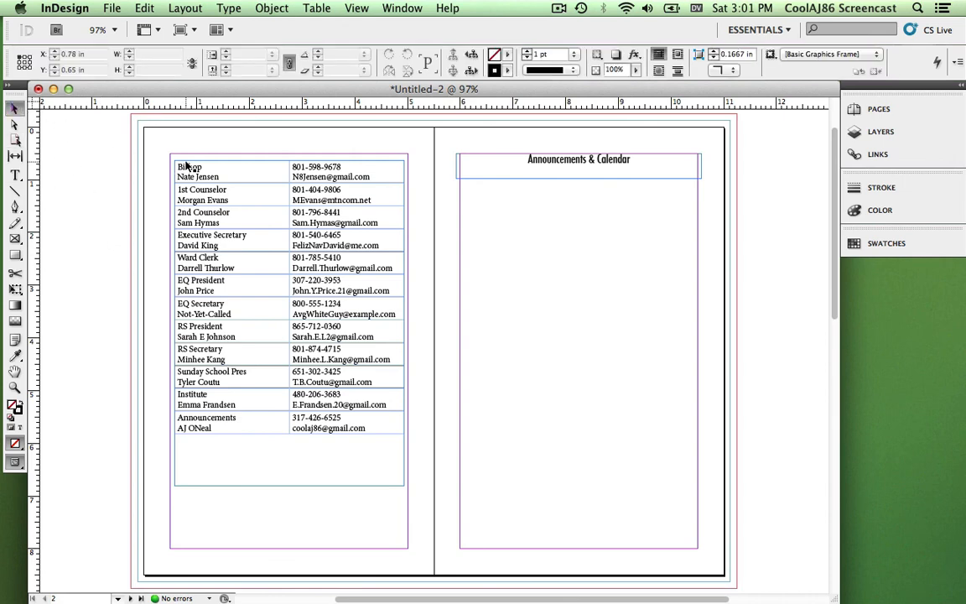
{"action": "left_click_drag", "start_coordinate": [186, 162], "coordinate": [185, 155]}
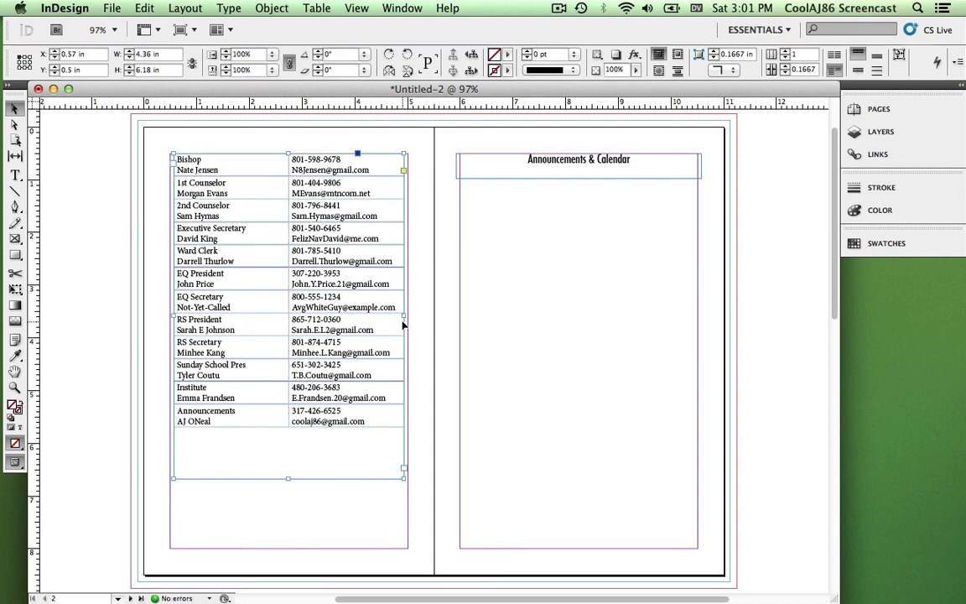
{"action": "left_click_drag", "start_coordinate": [402, 314], "coordinate": [408, 315]}
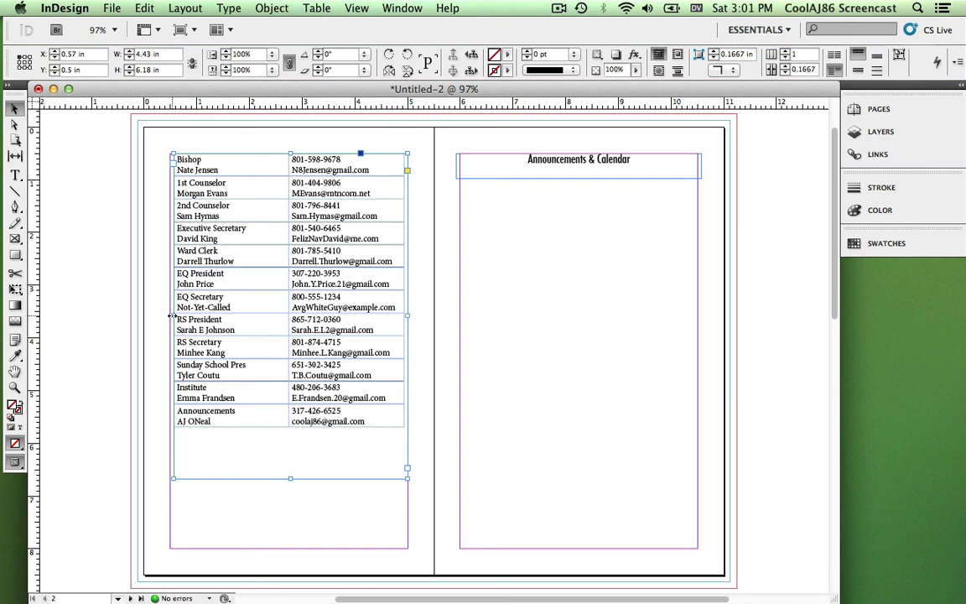
{"action": "left_click_drag", "start_coordinate": [171, 315], "coordinate": [169, 319]}
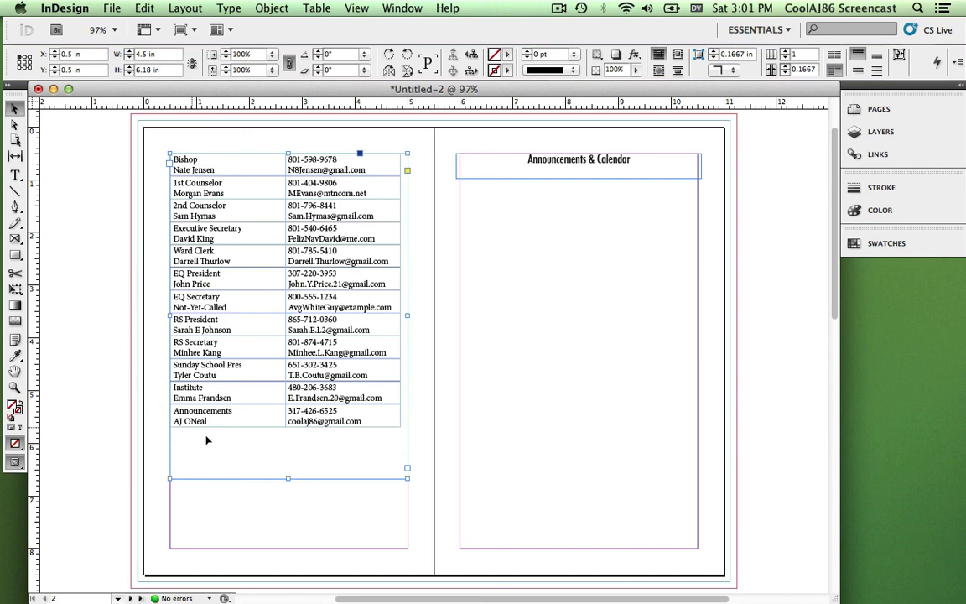
{"action": "left_click_drag", "start_coordinate": [287, 477], "coordinate": [287, 440]}
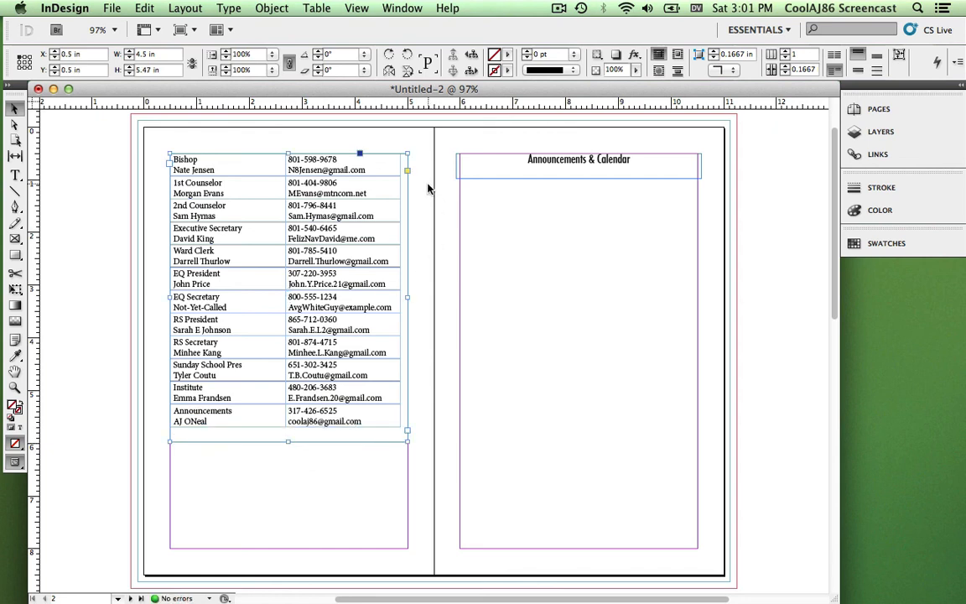
Step: Right-align the text in the contact table's phone and e-mail column
{"action": "left_click", "coordinate": [457, 171]}
{"action": "key", "text": "t"}
{"action": "left_click_drag", "start_coordinate": [288, 160], "coordinate": [337, 423]}
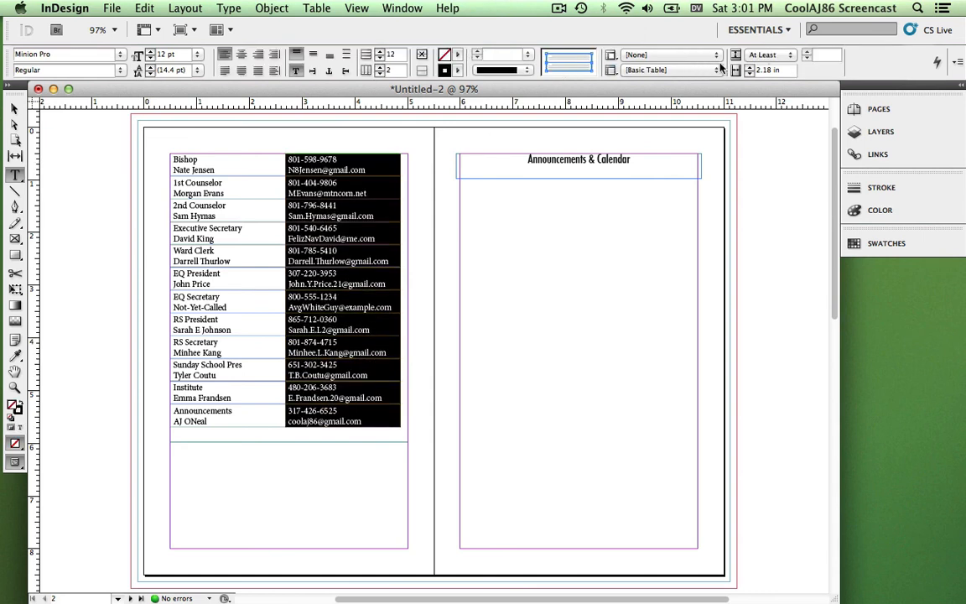
{"action": "left_click", "coordinate": [260, 55]}
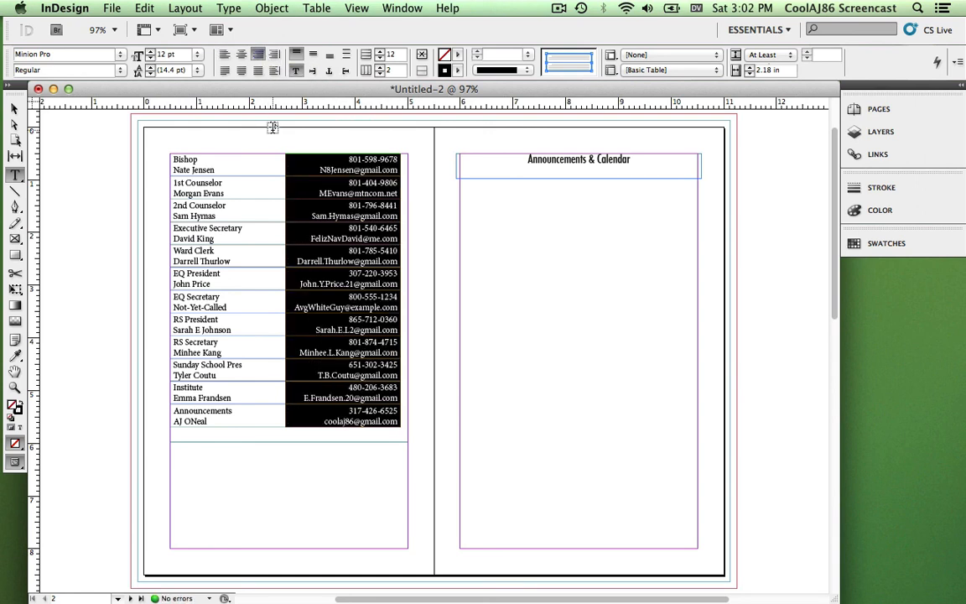
{"action": "left_click", "coordinate": [251, 253]}
Step: Switch to the LibreOffice Draw original to check the contact table's font, and return to InDesign
{"action": "key", "text": "ctrl+Right"}
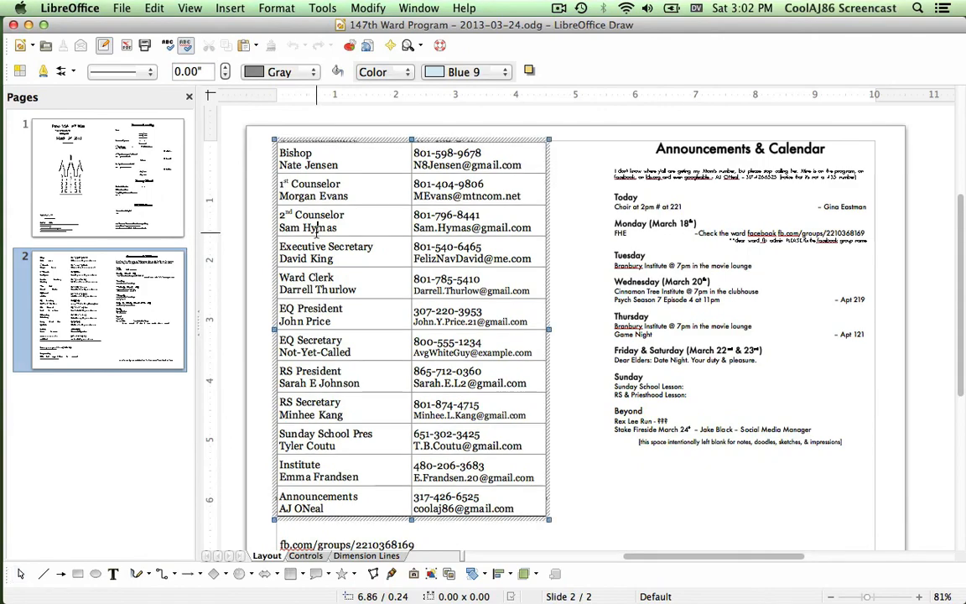
{"action": "left_click", "coordinate": [317, 231]}
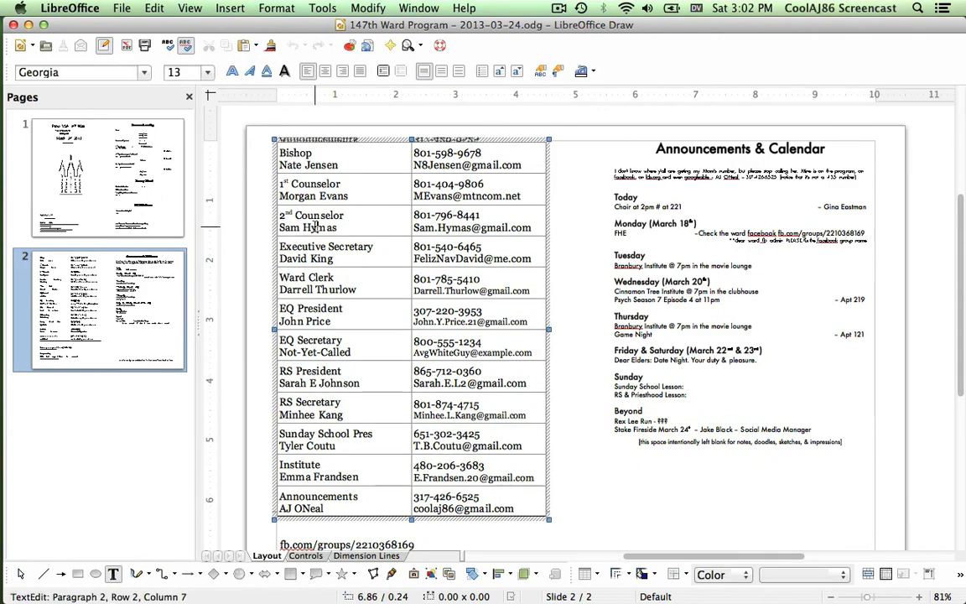
{"action": "left_click", "coordinate": [428, 214]}
{"action": "key", "text": "ctrl+Left"}
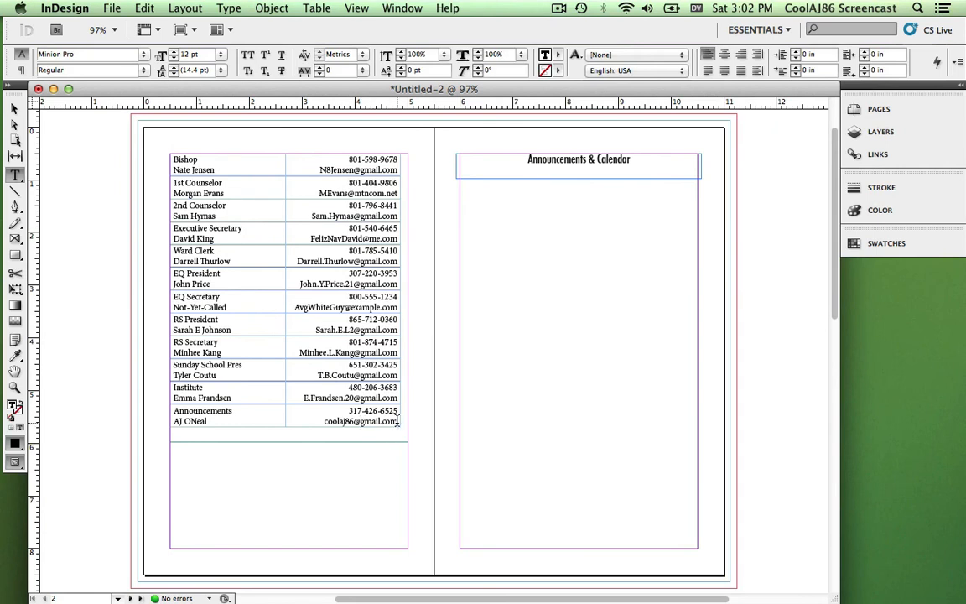
Step: Select all cells of the contact table and set their font to Georgia
{"action": "mouse_move", "coordinate": [397, 423]}
{"action": "left_mouse_down"}
{"action": "mouse_move", "coordinate": [252, 367]}
{"action": "mouse_move", "coordinate": [171, 92]}
{"action": "left_mouse_up"}
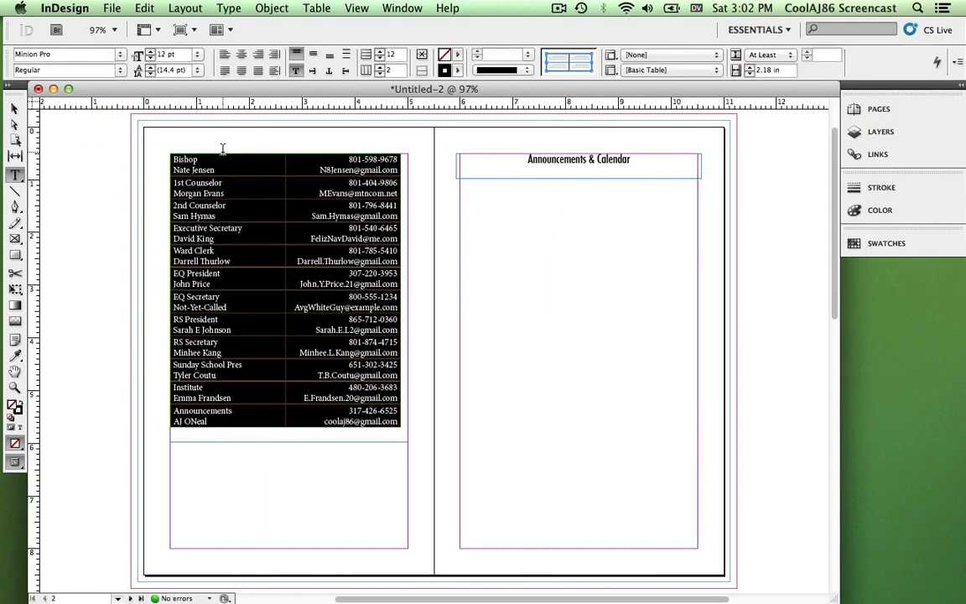
{"action": "left_click", "coordinate": [70, 54]}
{"action": "type", "text": "Geneva"}
{"action": "key", "text": "Return"}
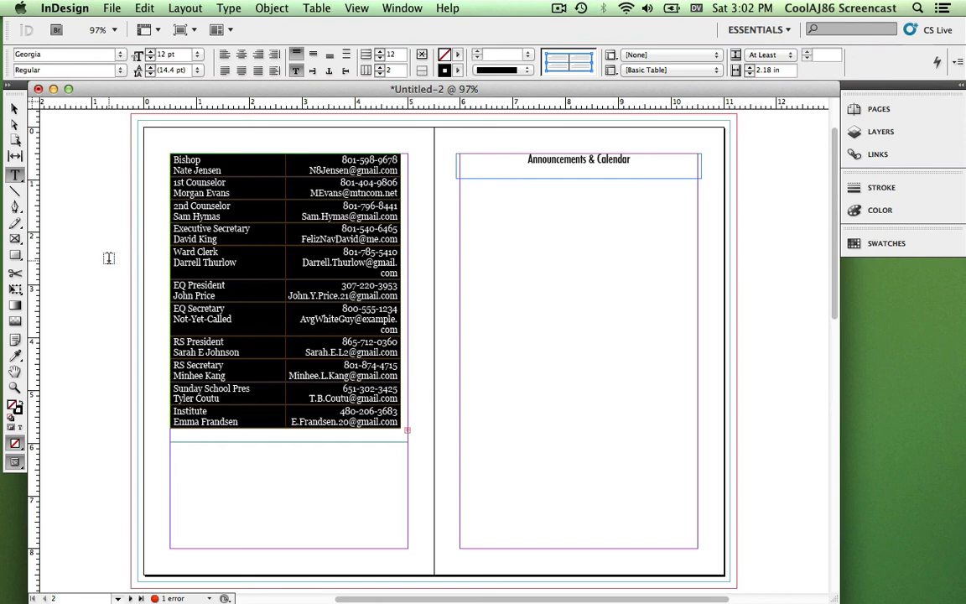
{"action": "left_click", "coordinate": [118, 286]}
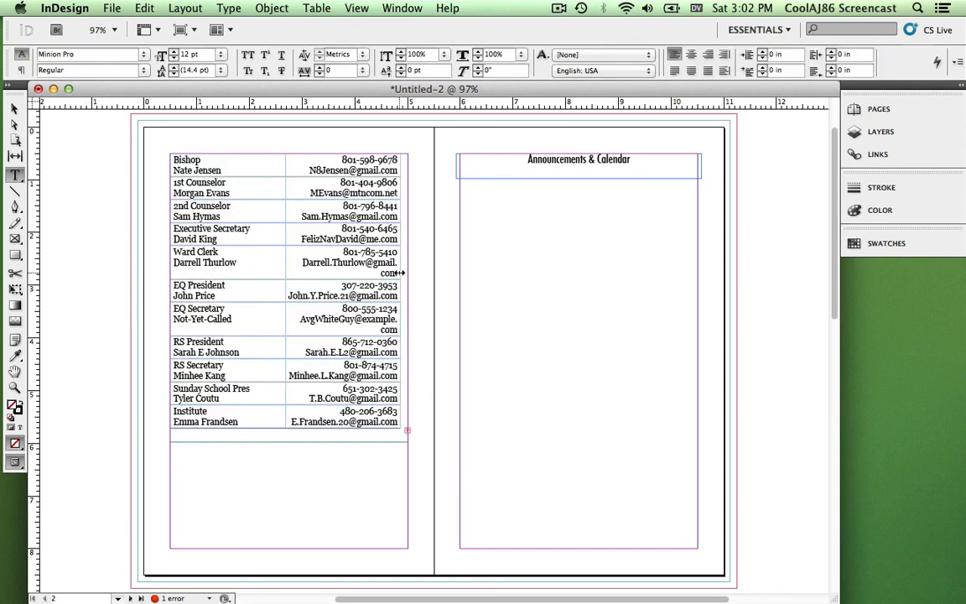
Step: Narrow the contact table's name column and extend its phone and e-mail column to the page margin
{"action": "left_click_drag", "start_coordinate": [399, 272], "coordinate": [408, 272]}
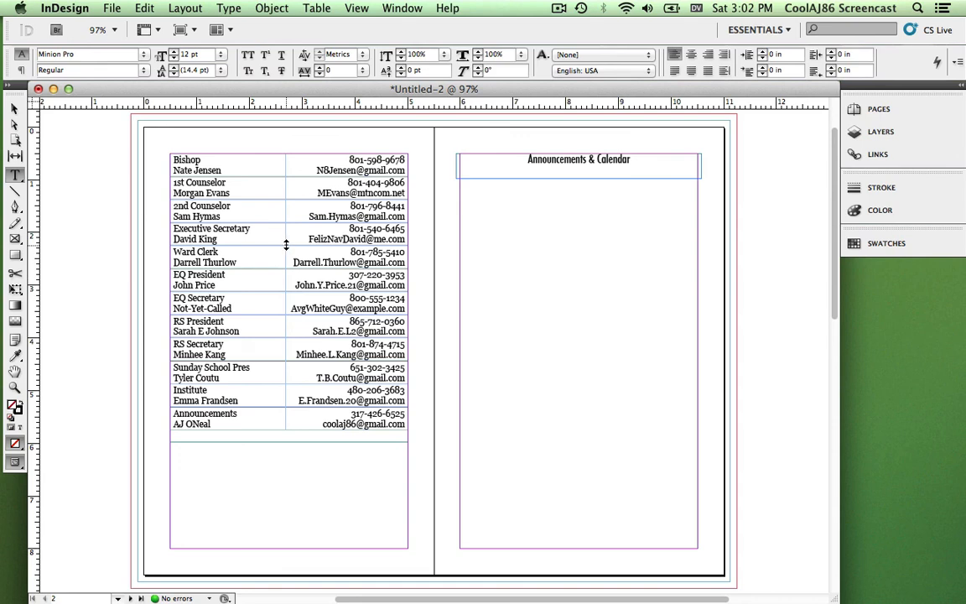
{"action": "left_click_drag", "start_coordinate": [284, 242], "coordinate": [269, 238]}
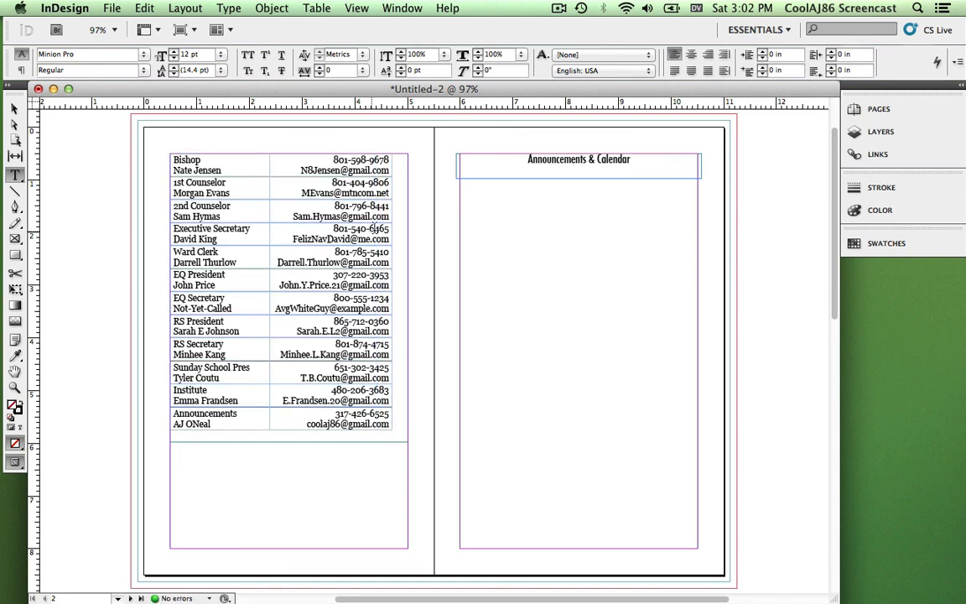
{"action": "left_click_drag", "start_coordinate": [390, 228], "coordinate": [408, 228]}
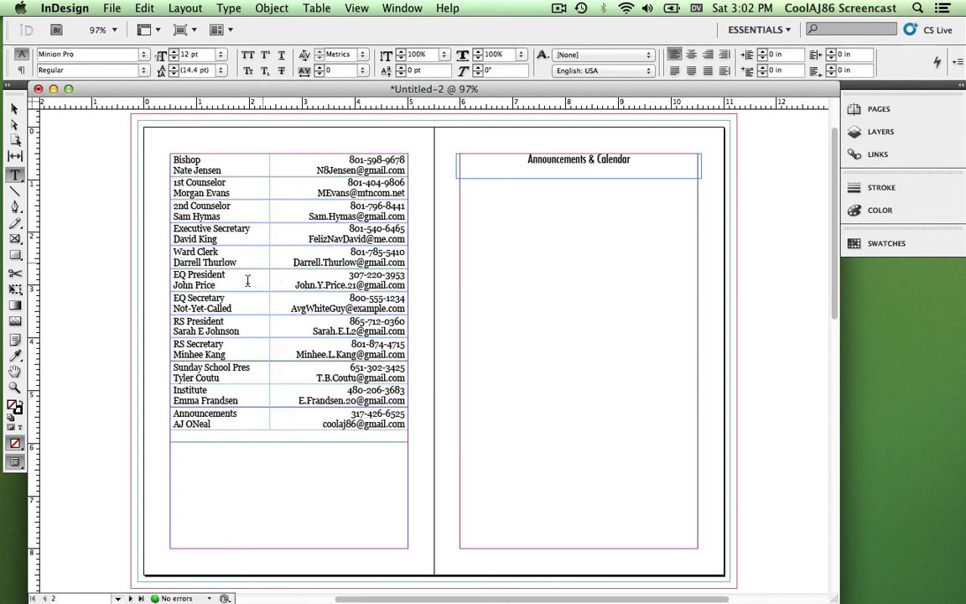
Step: Change the font of all contact table cells to Futura
{"action": "left_click", "coordinate": [210, 392]}
{"action": "key", "text": "super+a"}
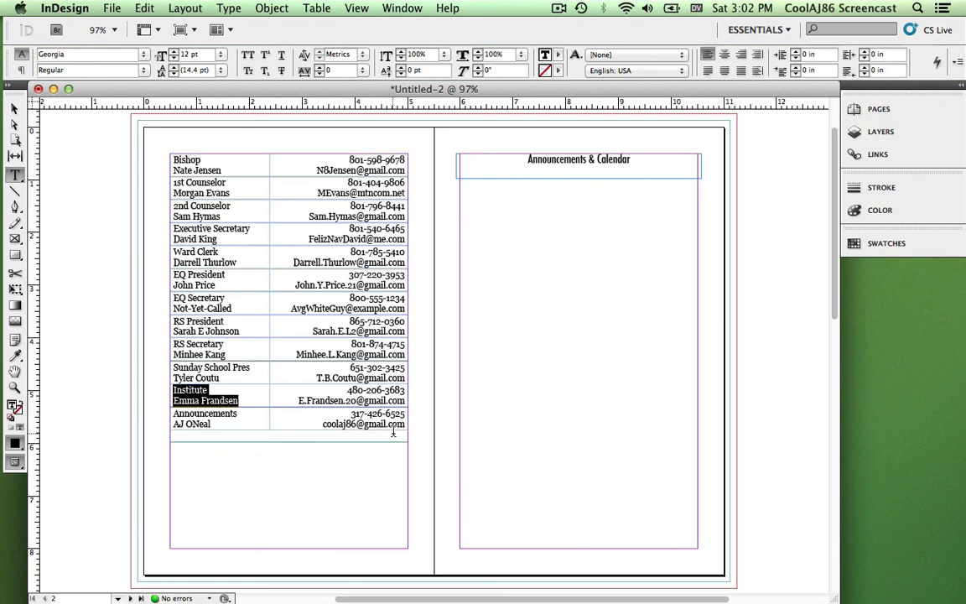
{"action": "left_click_drag", "start_coordinate": [406, 426], "coordinate": [173, 161]}
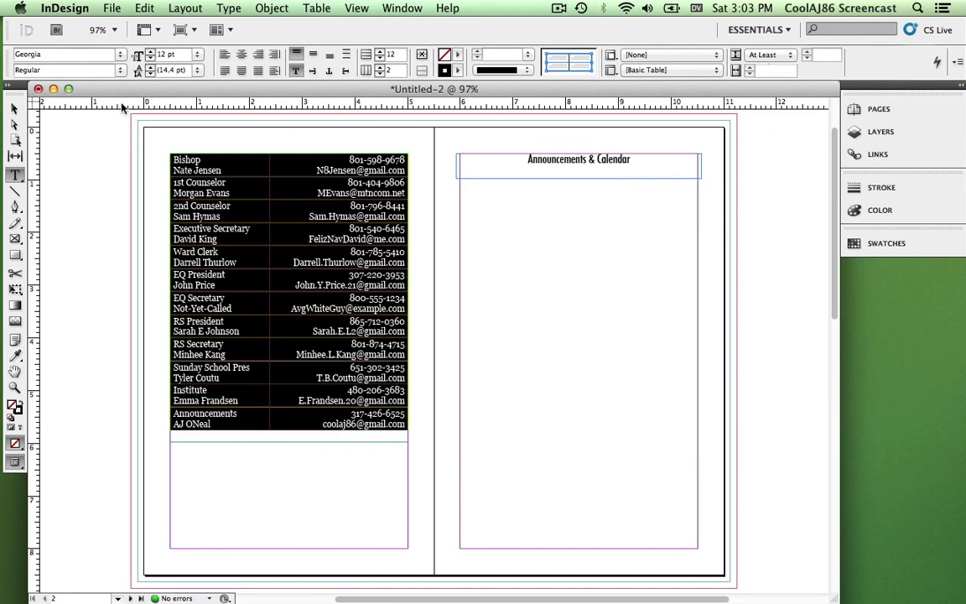
{"action": "left_click", "coordinate": [96, 56]}
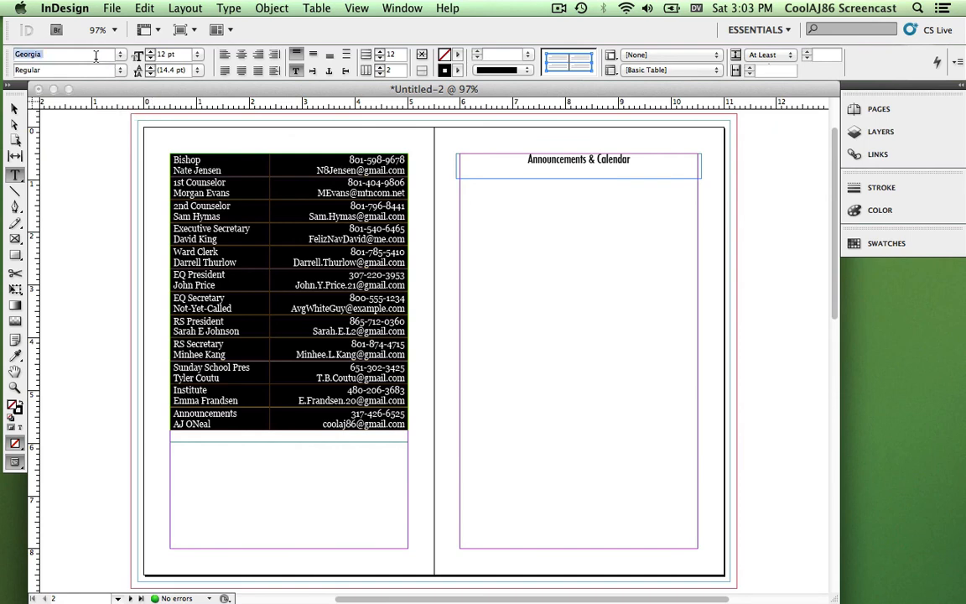
{"action": "type", "text": "Futura"}
{"action": "key", "text": "Return"}
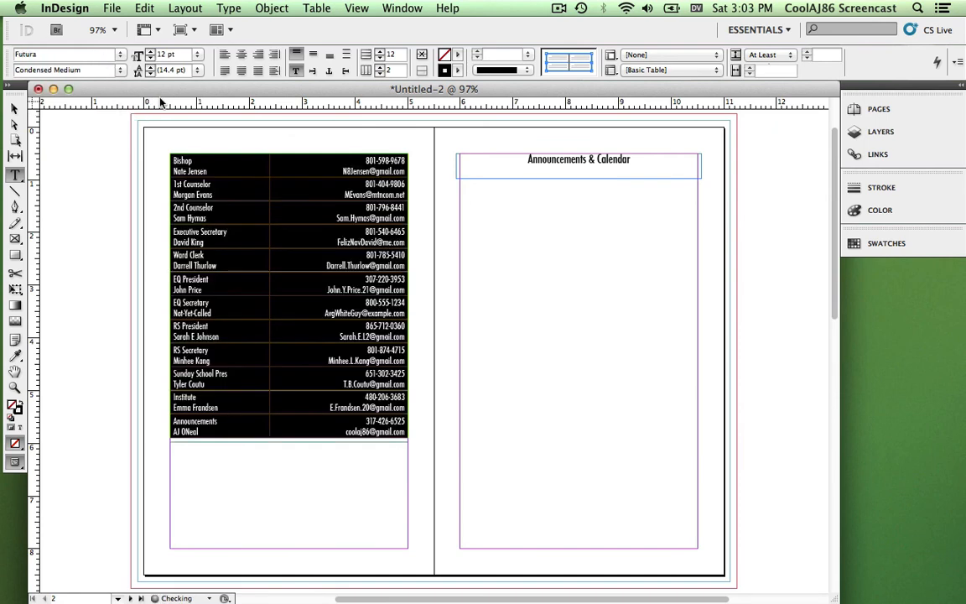
{"action": "left_click", "coordinate": [367, 167]}
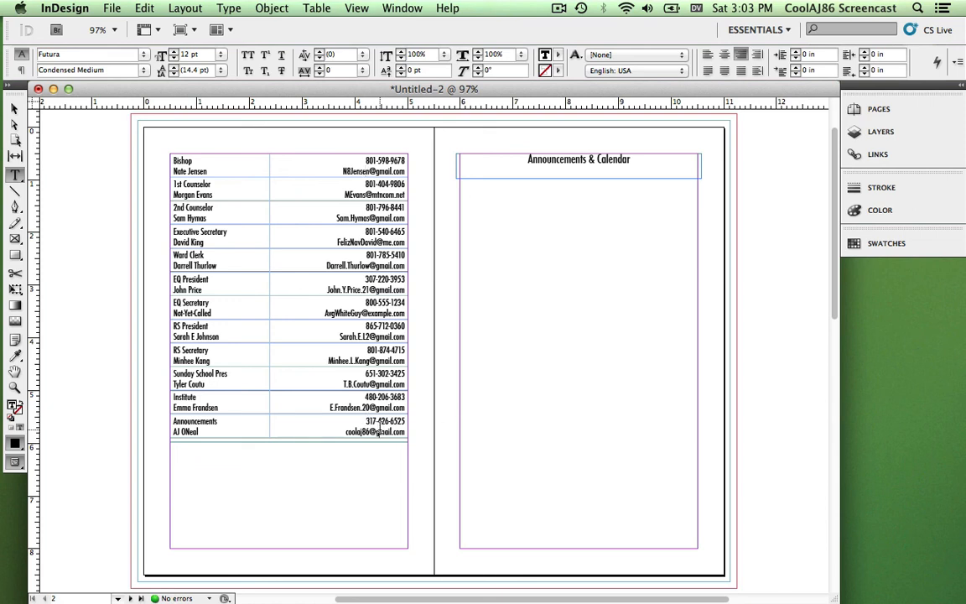
Step: Set the font style of the whole contact table to Medium
{"action": "left_click_drag", "start_coordinate": [378, 430], "coordinate": [212, 162]}
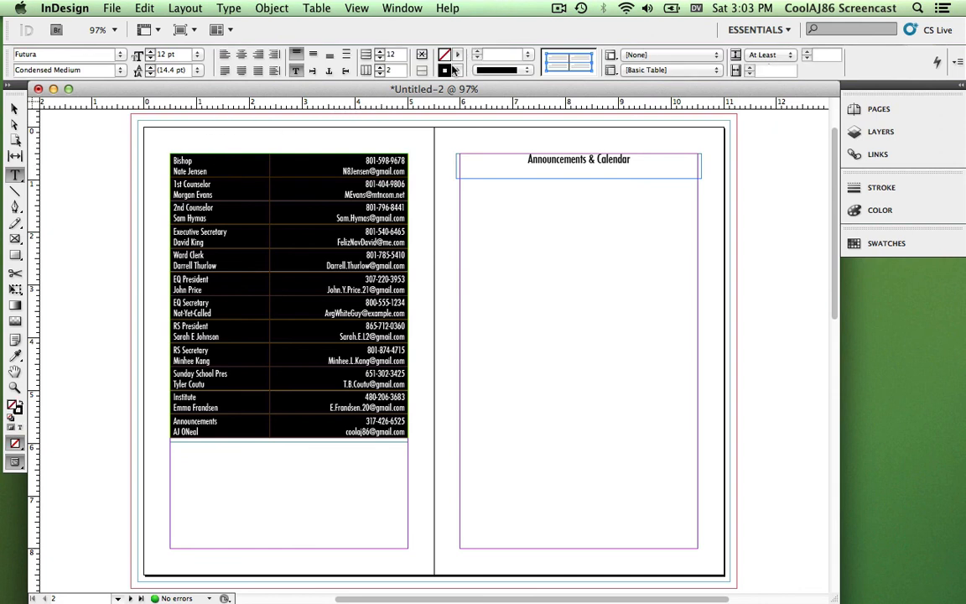
{"action": "left_click", "coordinate": [114, 68]}
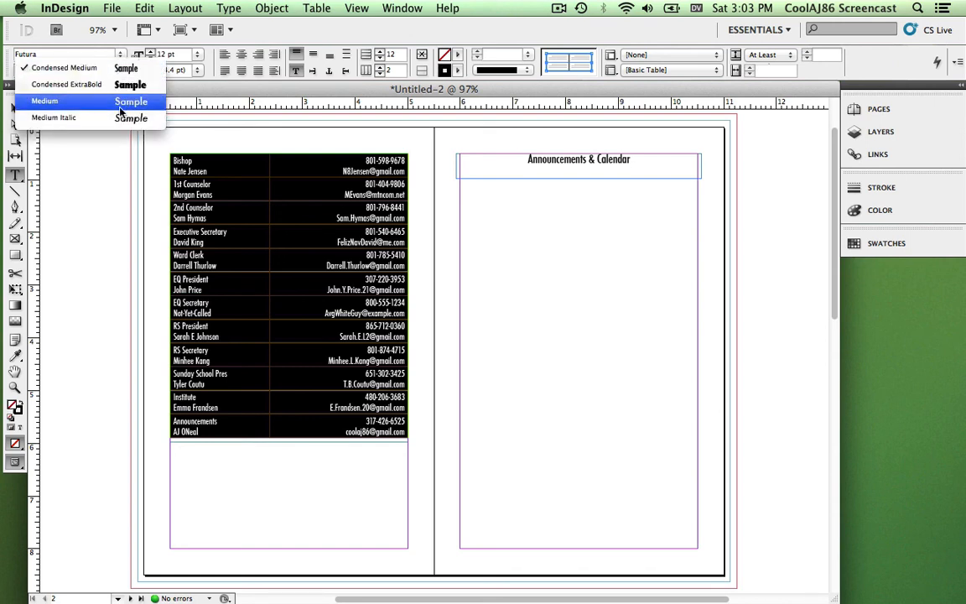
{"action": "left_click", "coordinate": [94, 107]}
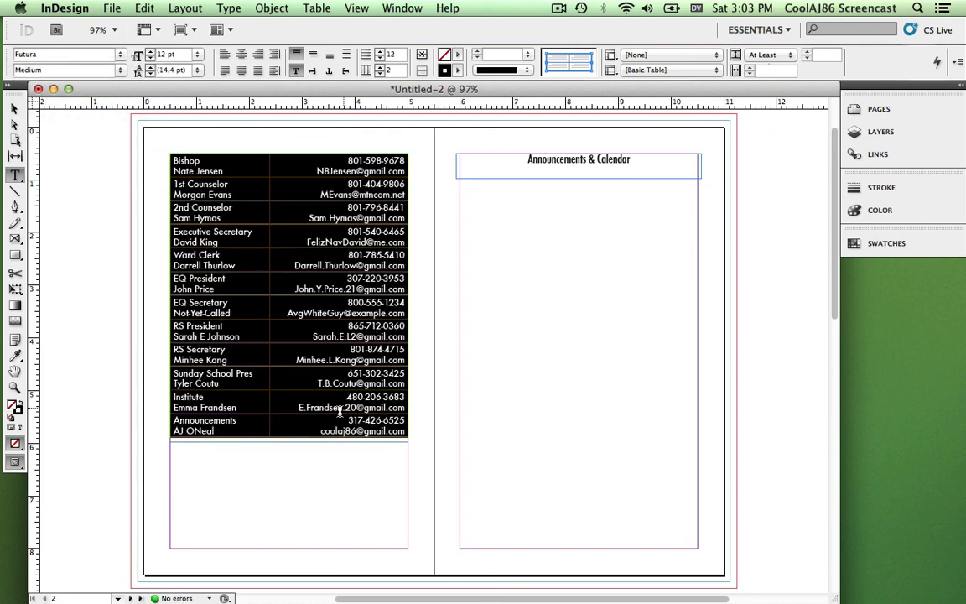
{"action": "left_click", "coordinate": [354, 452]}
Step: Set the font style of the Announcements & Calendar heading to Medium
{"action": "scroll", "coordinate": [348, 445], "scroll_direction": "down", "scroll_amount": 10}
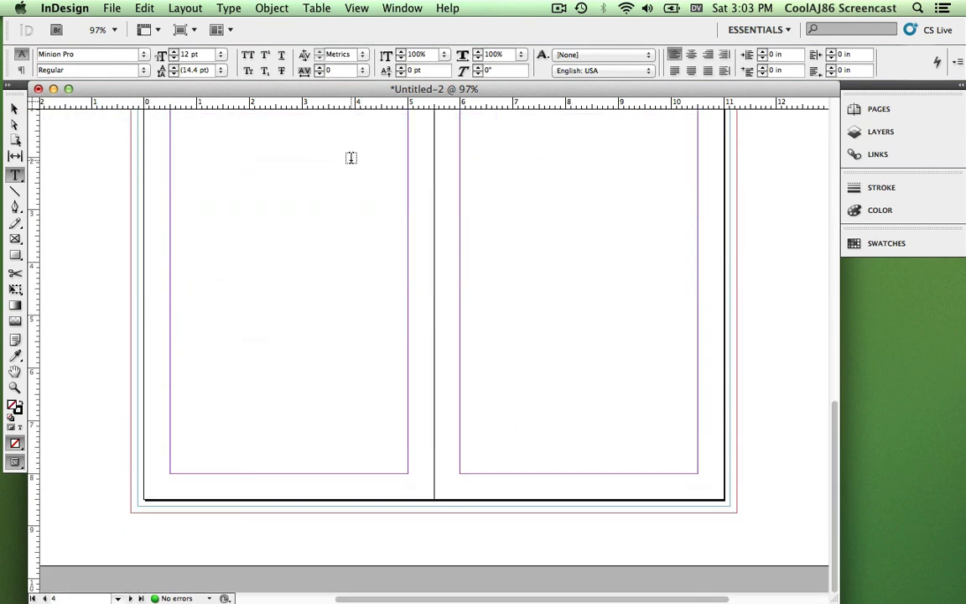
{"action": "scroll", "coordinate": [351, 158], "scroll_direction": "up", "scroll_amount": 10}
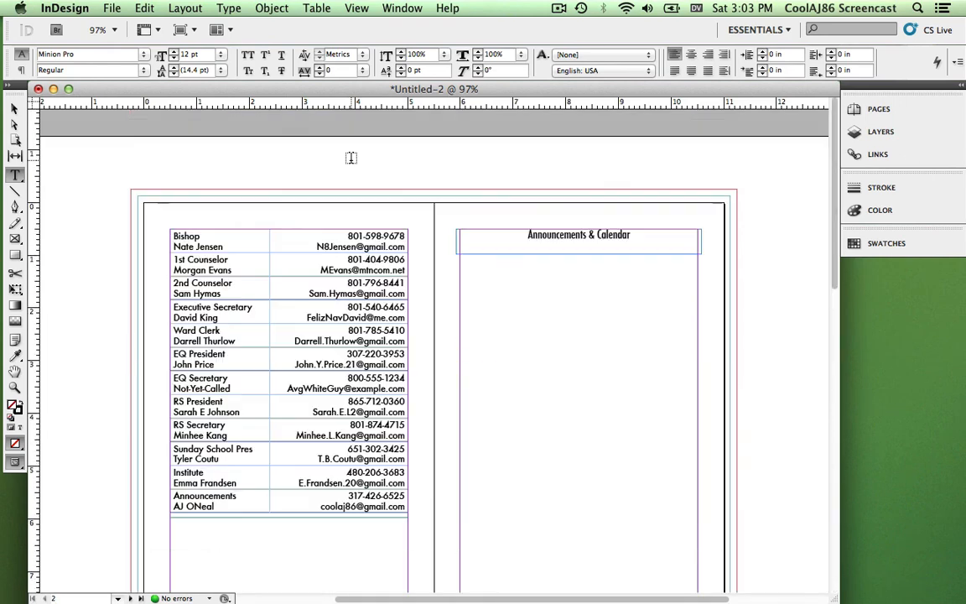
{"action": "triple_click", "coordinate": [575, 236]}
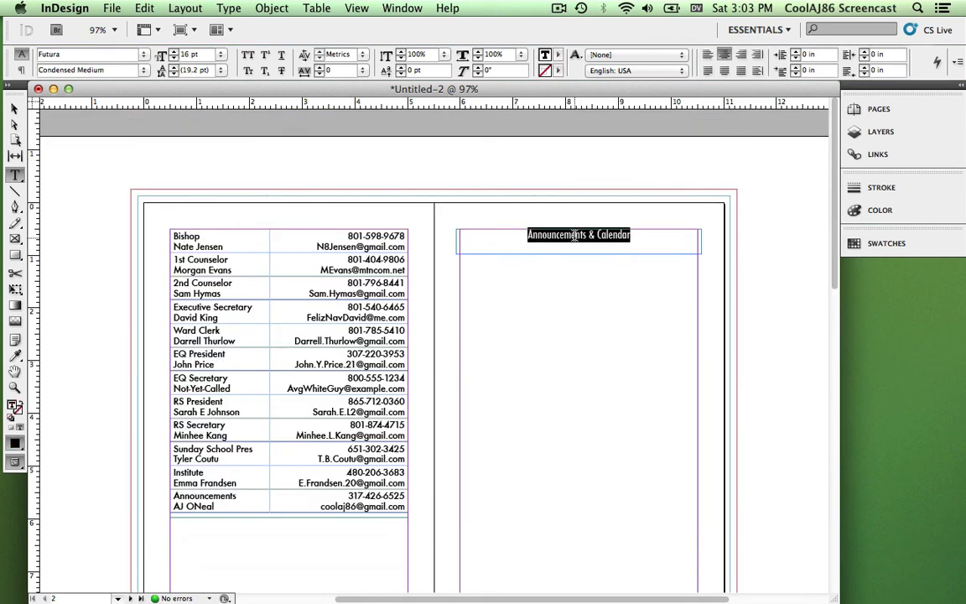
{"action": "left_click", "coordinate": [143, 70]}
{"action": "left_click", "coordinate": [95, 89]}
{"action": "left_click", "coordinate": [418, 179]}
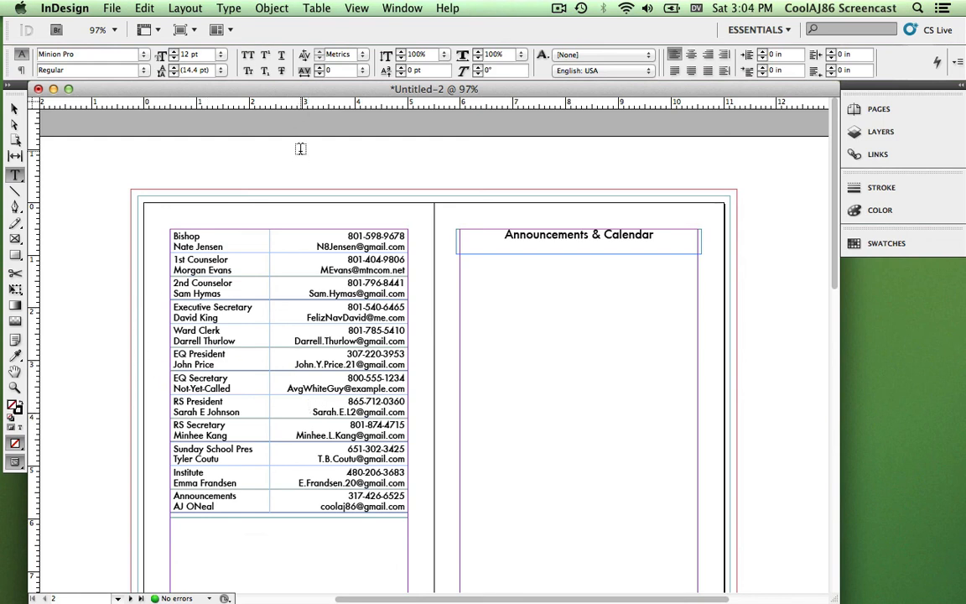
{"action": "scroll", "coordinate": [366, 336], "scroll_direction": "down", "scroll_amount": 5}
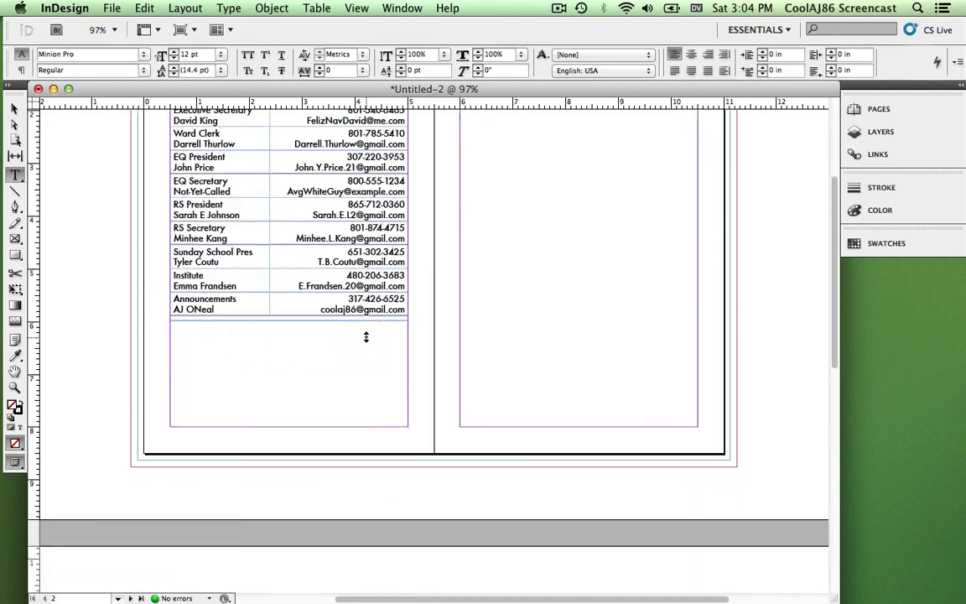
Step: Switch to LibreOffice Draw, examine the program's first page and its dotted Sacrament Hymn leader, and return to the last InDesign spread
{"action": "scroll", "coordinate": [366, 335], "scroll_direction": "up", "scroll_amount": 3}
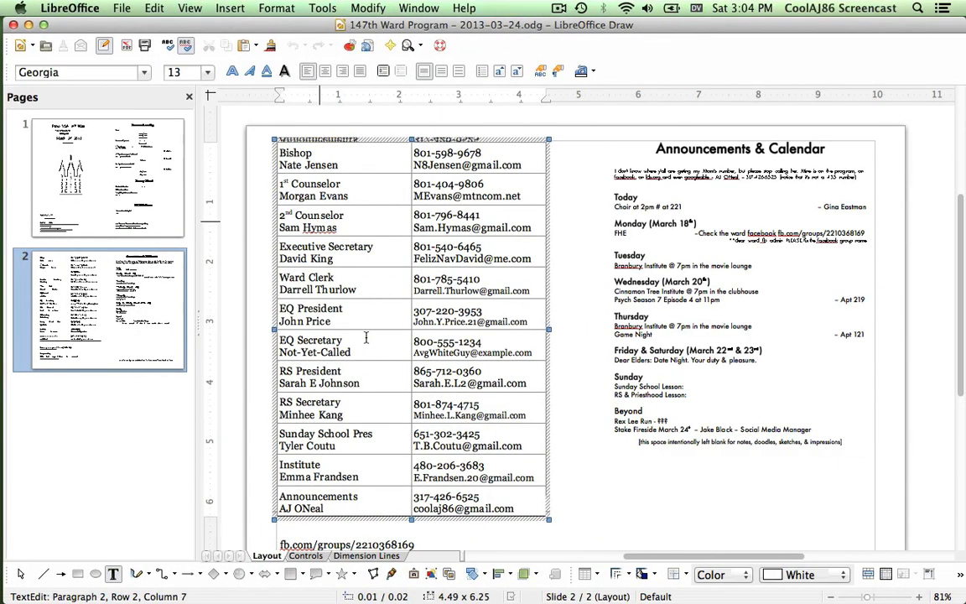
{"action": "key", "text": "ctrl+Up"}
{"action": "key", "text": "ctrl+Up"}
{"action": "left_click", "coordinate": [178, 231]}
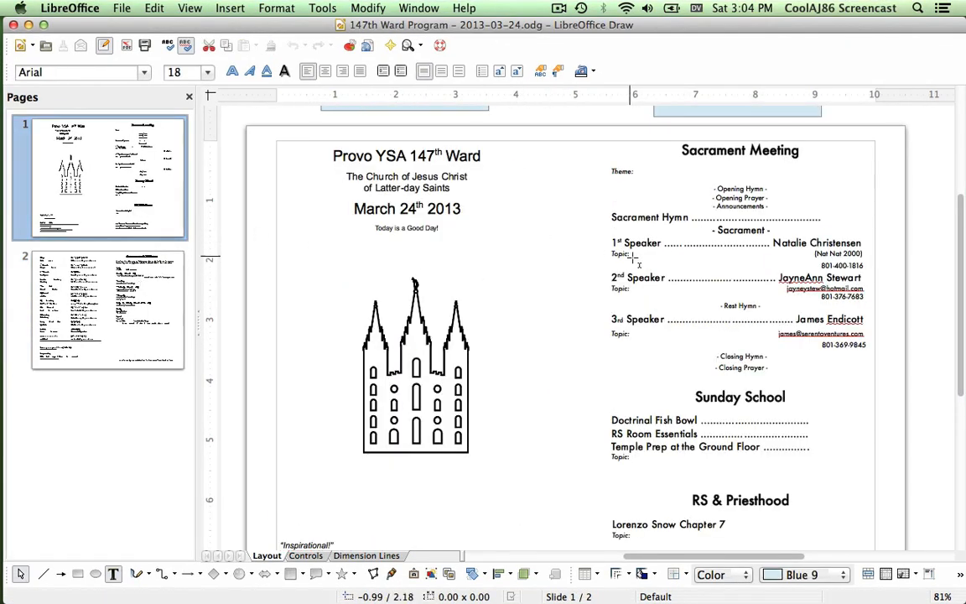
{"action": "scroll", "coordinate": [637, 265], "scroll_direction": "down", "scroll_amount": 1}
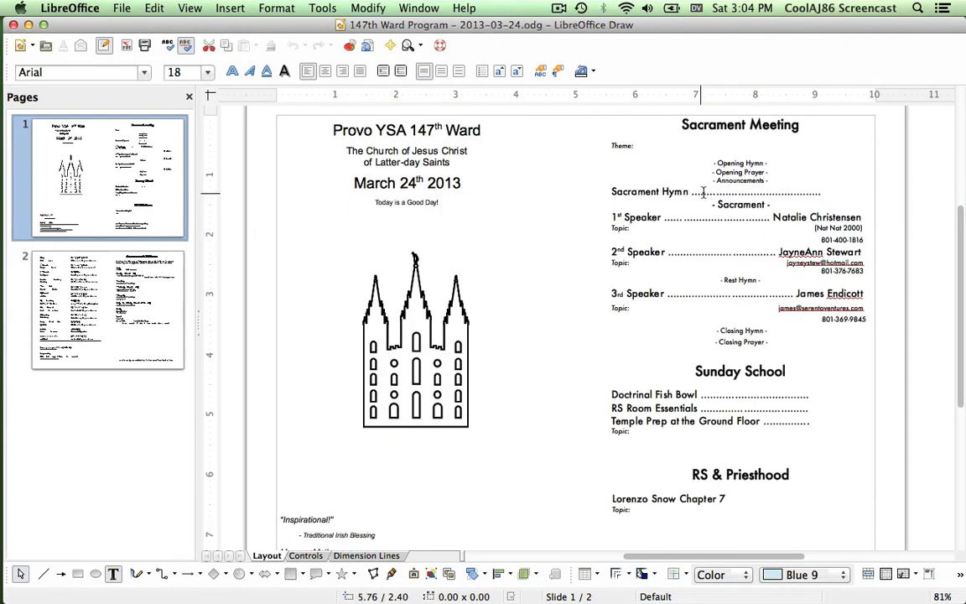
{"action": "left_click_drag", "start_coordinate": [703, 191], "coordinate": [760, 192]}
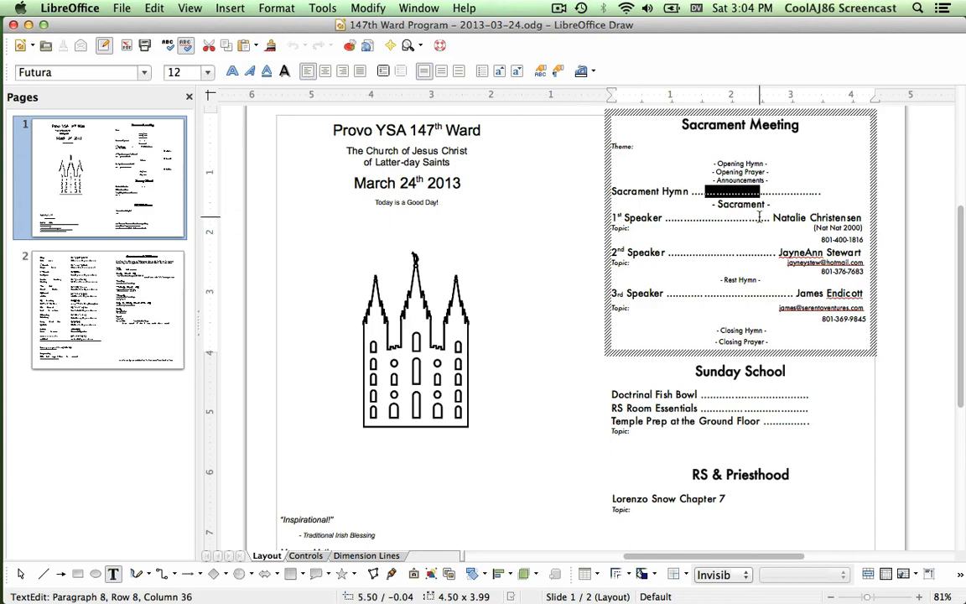
{"action": "key", "text": "super+Tab"}
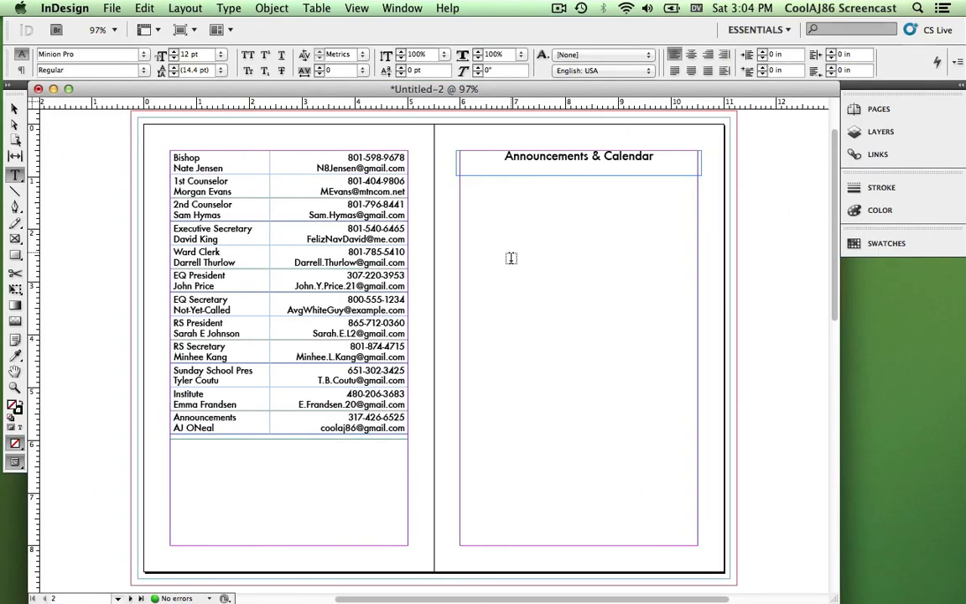
{"action": "scroll", "coordinate": [518, 278], "scroll_direction": "down", "scroll_amount": 10}
{"action": "scroll", "coordinate": [518, 277], "scroll_direction": "up", "scroll_amount": 3}
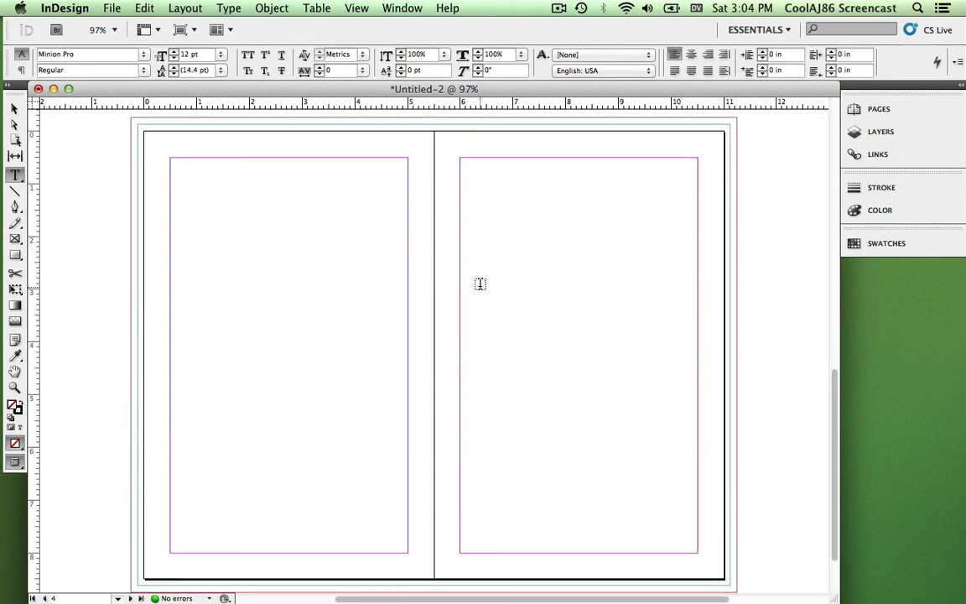
Step: Switch to Safari, open google.com, and search Google Images for "lds temples"
{"action": "mouse_move", "coordinate": [8, 247]}
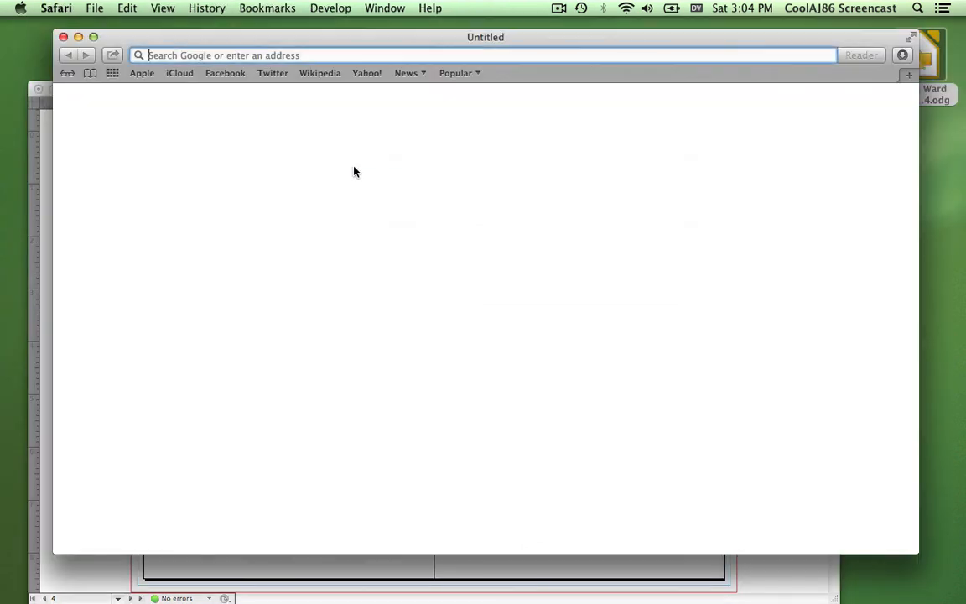
{"action": "type", "text": "google.com"}
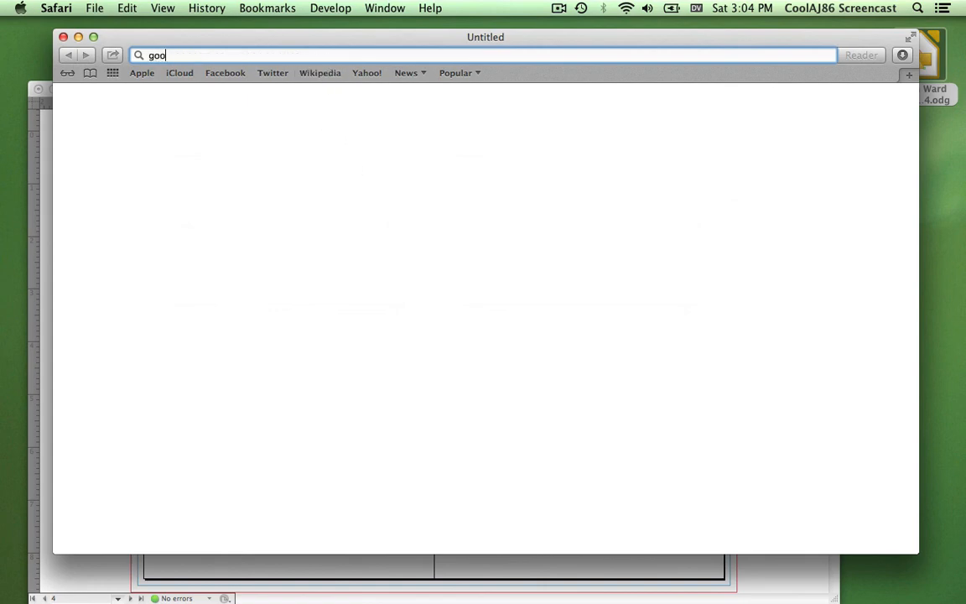
{"action": "key", "text": "Return"}
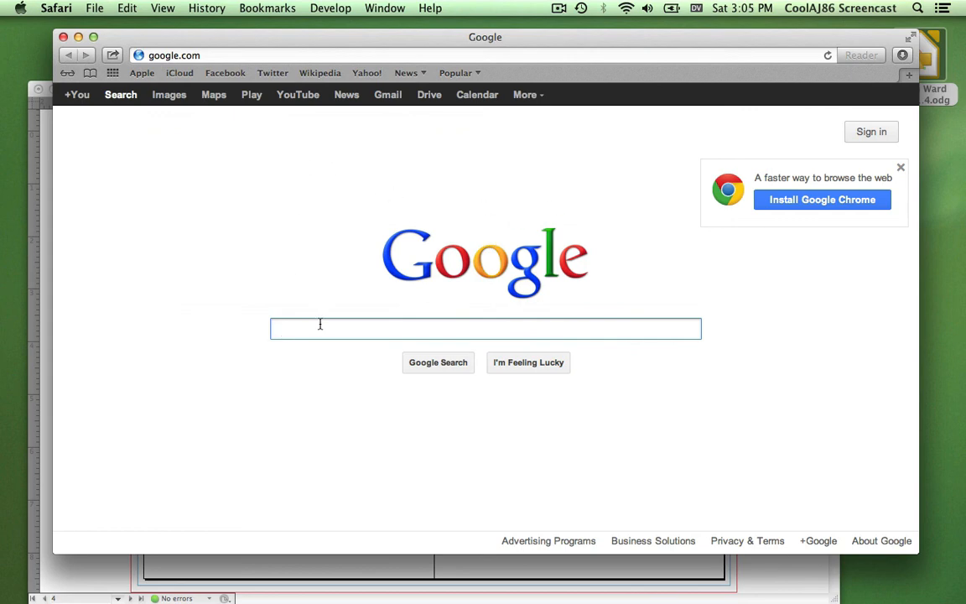
{"action": "left_click", "coordinate": [177, 99]}
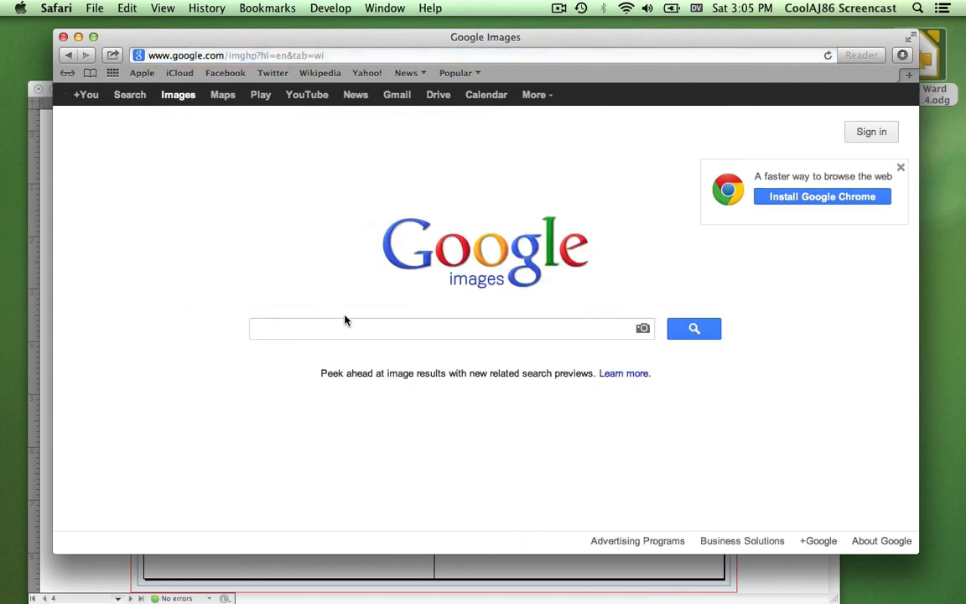
{"action": "type", "text": "lds"}
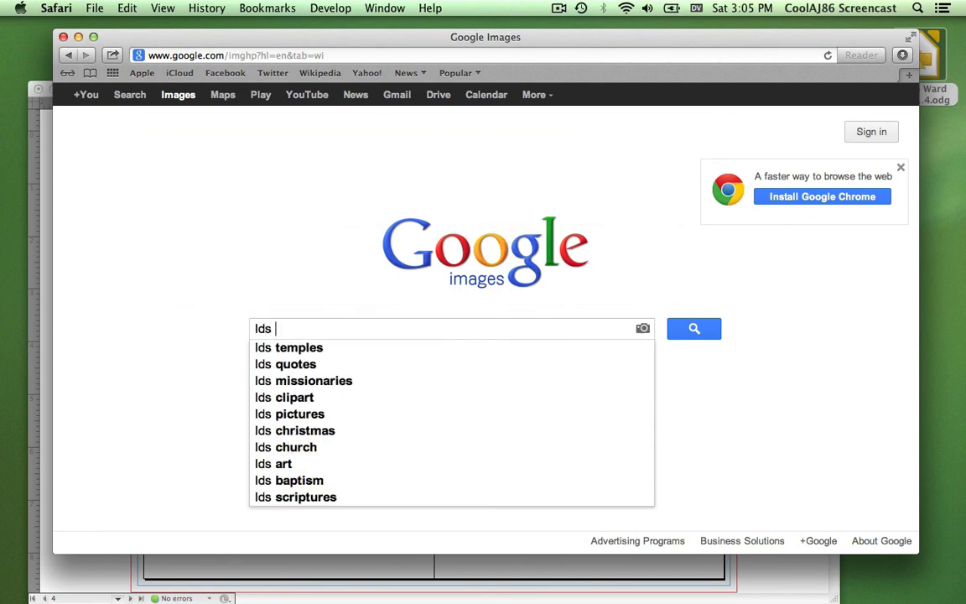
{"action": "key", "text": "Down"}
{"action": "key", "text": "Return"}
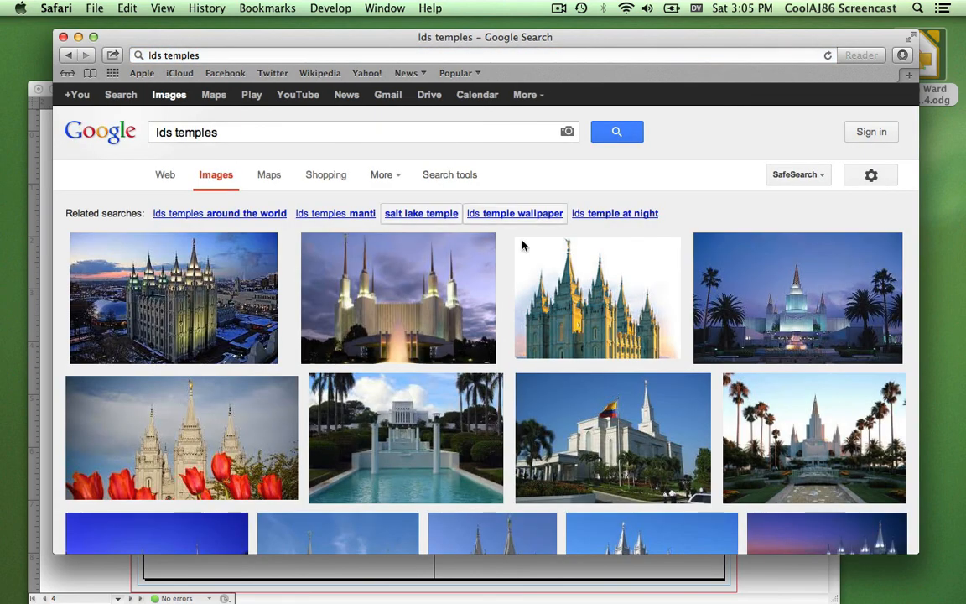
Step: Browse the temple image results and open the picture of three dark spires against a cloudy sky in a new tab
{"action": "scroll", "coordinate": [540, 451], "scroll_direction": "down", "scroll_amount": 1}
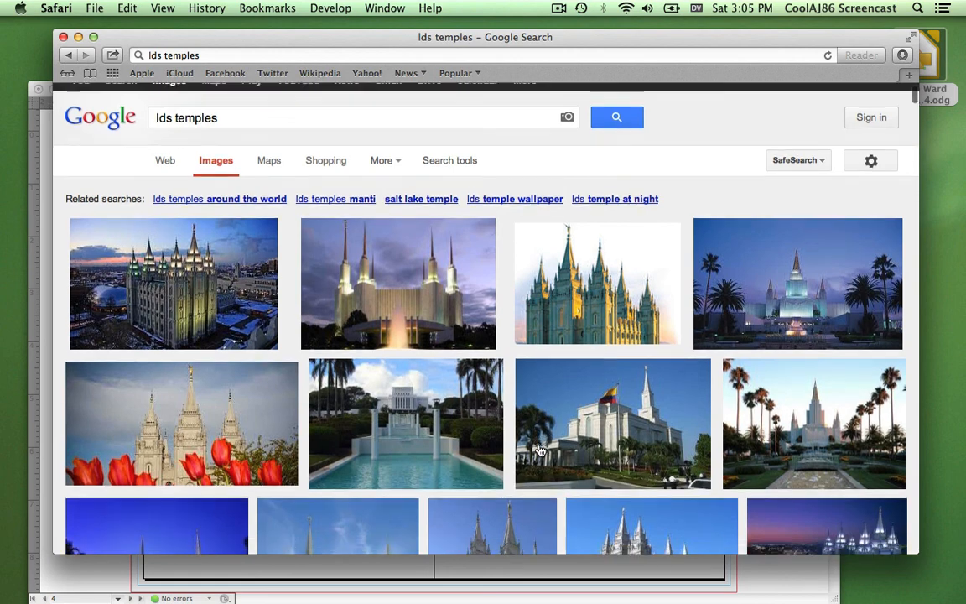
{"action": "scroll", "coordinate": [541, 451], "scroll_direction": "down", "scroll_amount": 10}
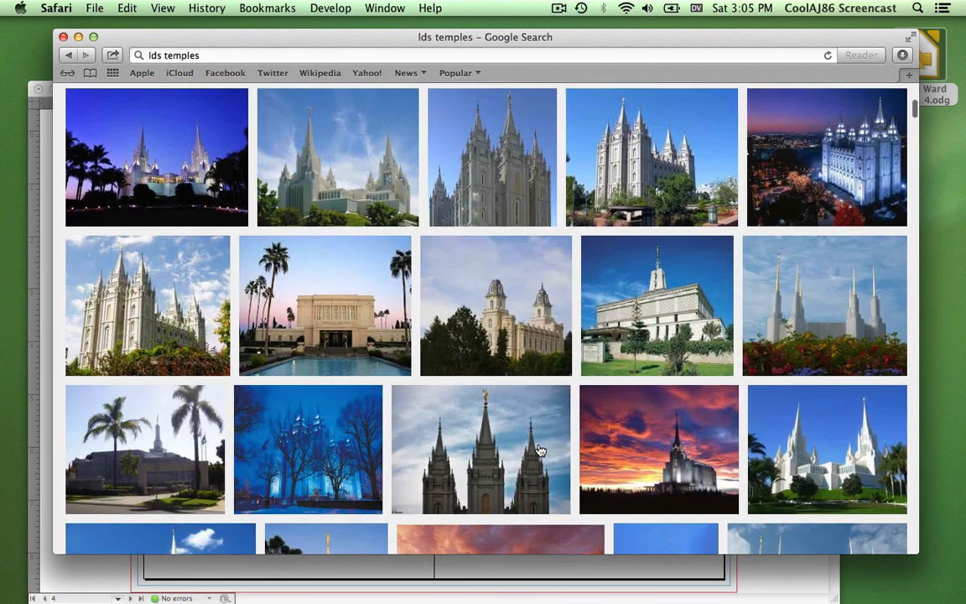
{"action": "scroll", "coordinate": [541, 451], "scroll_direction": "down", "scroll_amount": 5}
{"action": "scroll", "coordinate": [539, 450], "scroll_direction": "up", "scroll_amount": 2}
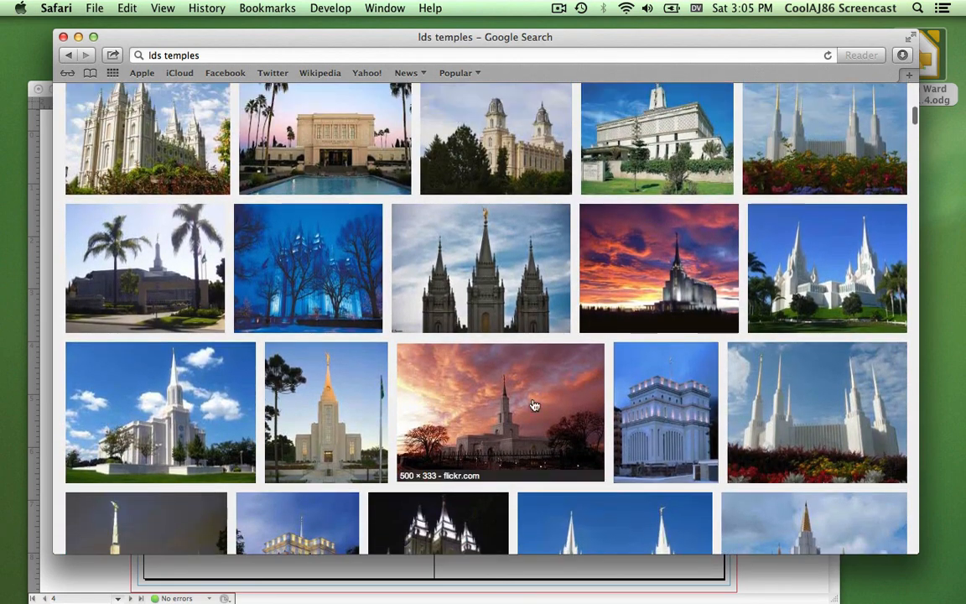
{"action": "left_click", "coordinate": [495, 260], "text": "super"}
{"action": "scroll", "coordinate": [495, 260], "scroll_direction": "up", "scroll_amount": 10}
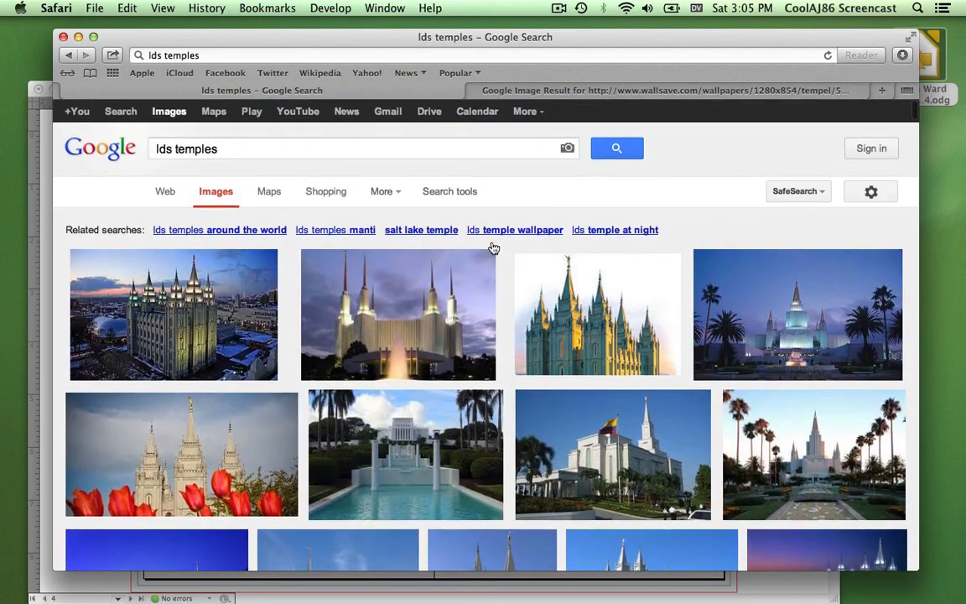
{"action": "scroll", "coordinate": [493, 248], "scroll_direction": "down", "scroll_amount": 10}
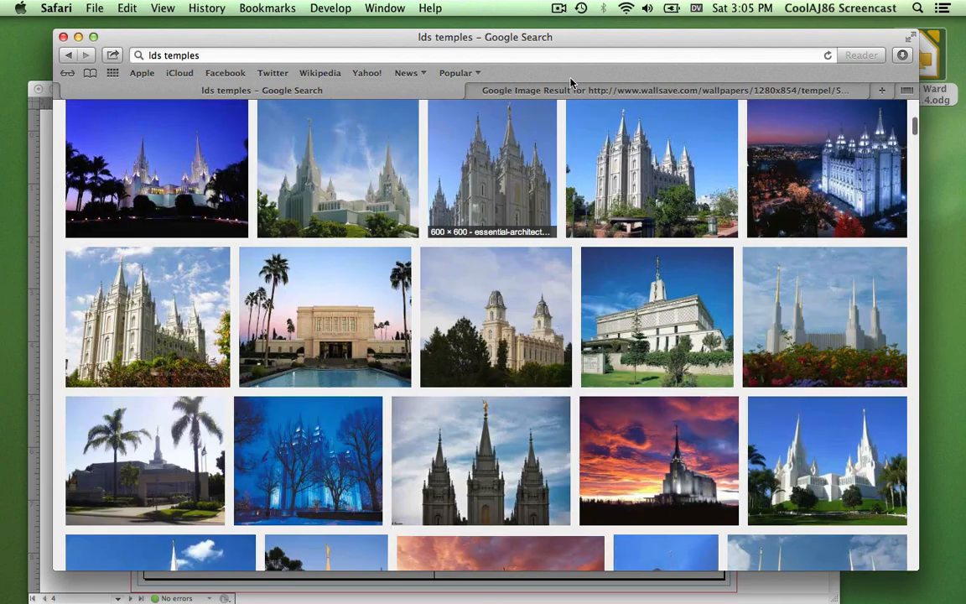
{"action": "left_click", "coordinate": [571, 84]}
{"action": "left_click_drag", "start_coordinate": [600, 43], "coordinate": [646, 39]}
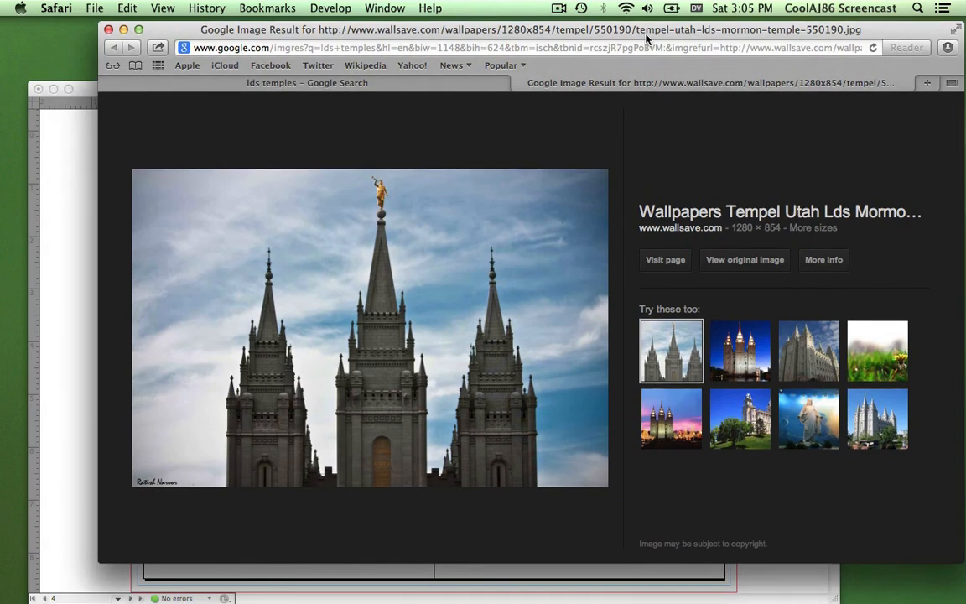
Step: Open the original version of the three-spired temple image and save it to the Downloads folder
{"action": "left_click", "coordinate": [735, 260]}
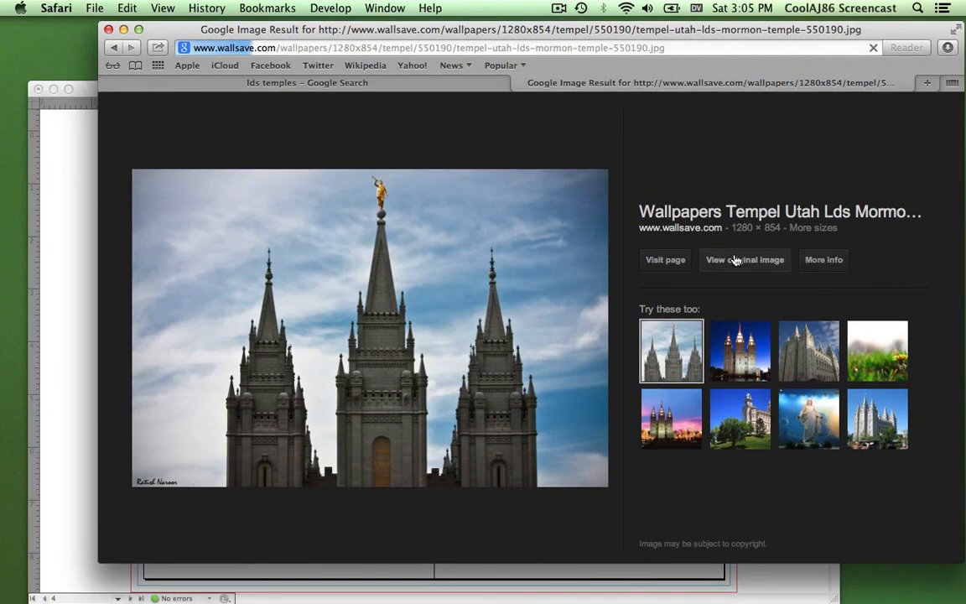
{"action": "right_click", "coordinate": [511, 267]}
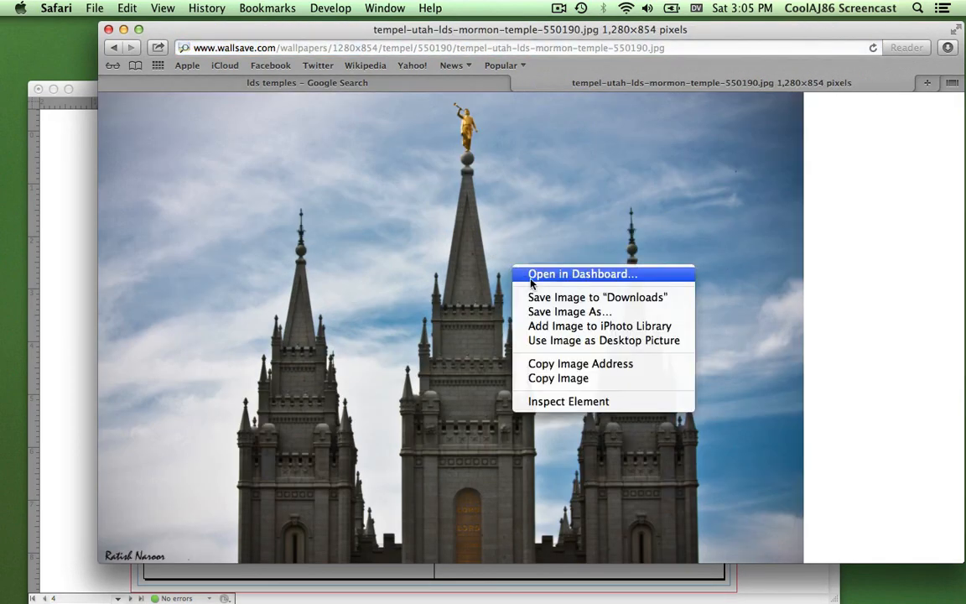
{"action": "left_click", "coordinate": [578, 299]}
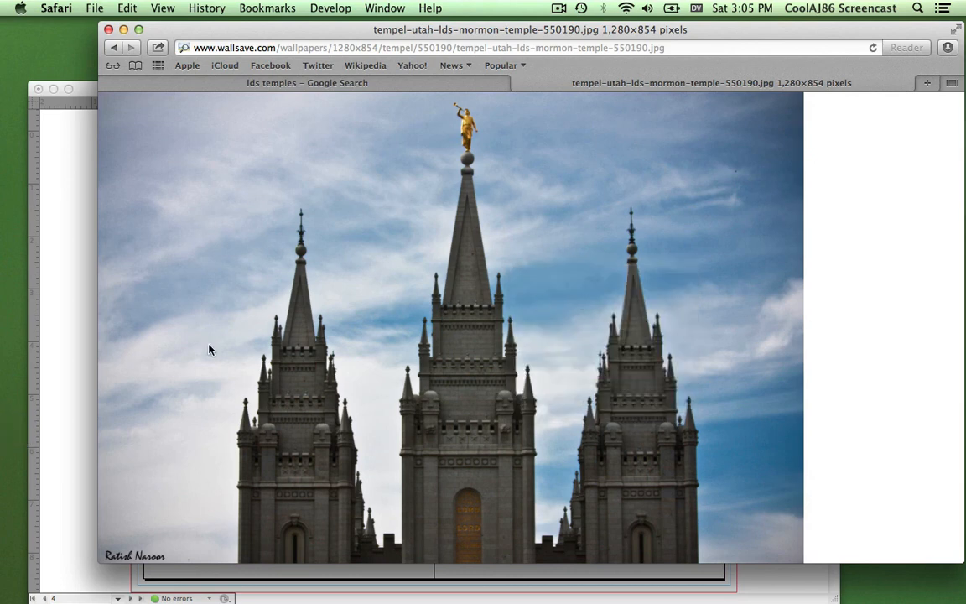
Step: Return to InDesign and place the downloaded temple JPG on the last spread, with its corner at about X 1 in, Y 1.77 in
{"action": "left_click", "coordinate": [74, 72]}
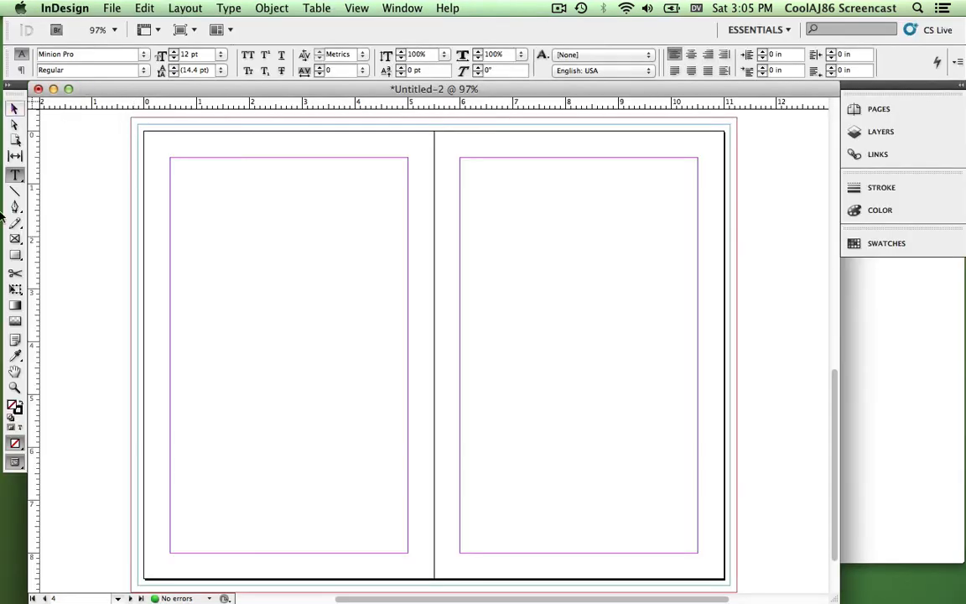
{"action": "mouse_move", "coordinate": [2, 275]}
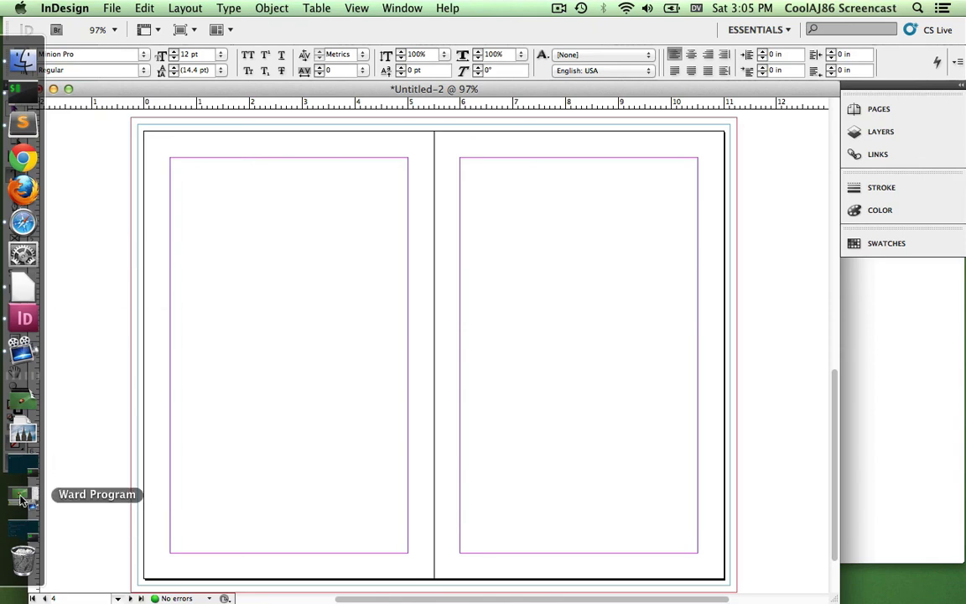
{"action": "left_click", "coordinate": [22, 431]}
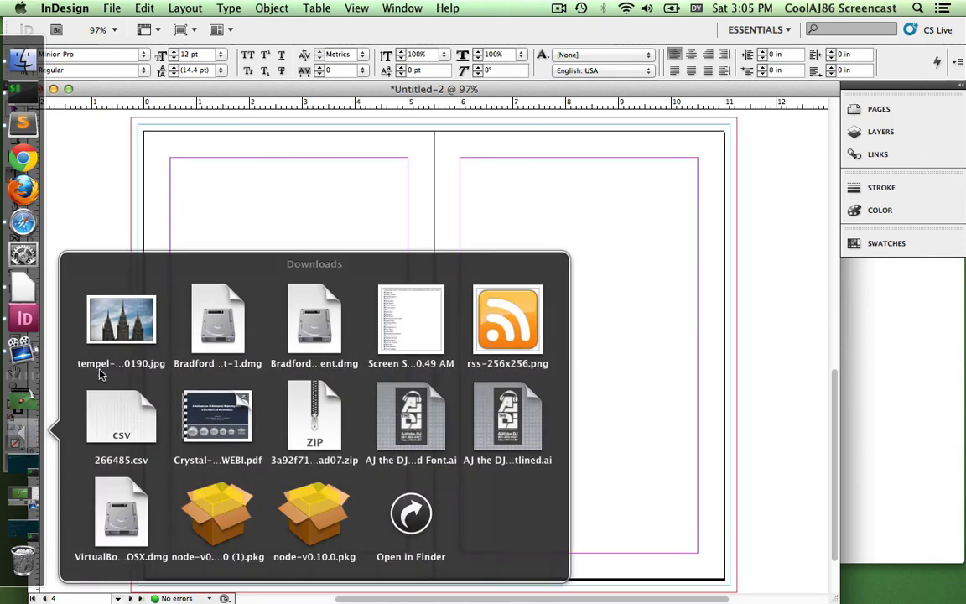
{"action": "left_click_drag", "start_coordinate": [111, 317], "coordinate": [197, 225]}
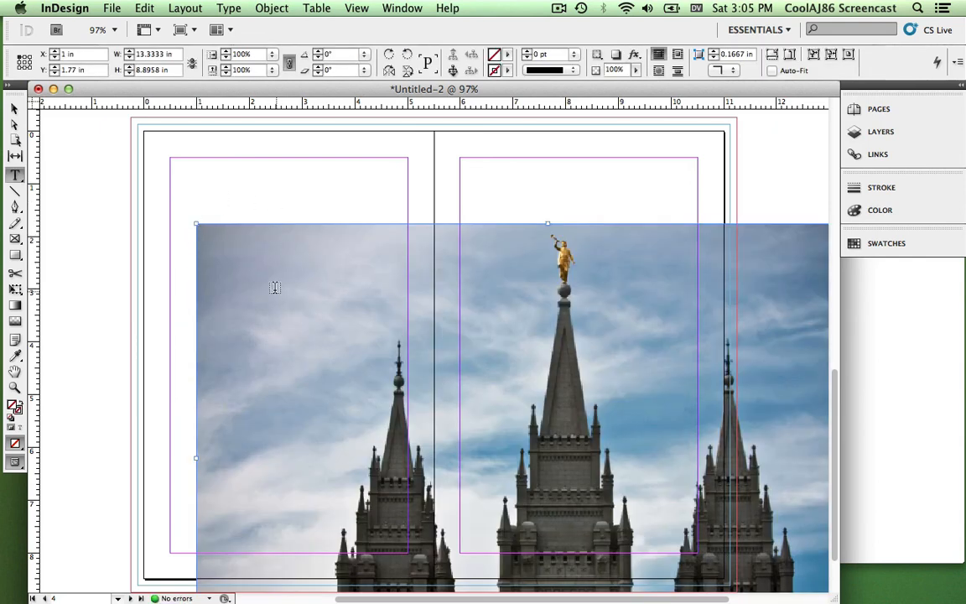
Step: Try to shrink the temple image by reducing its frame to about 6.08 × 4.06 in and moving it over the middle of the spread
{"action": "left_click", "coordinate": [13, 108]}
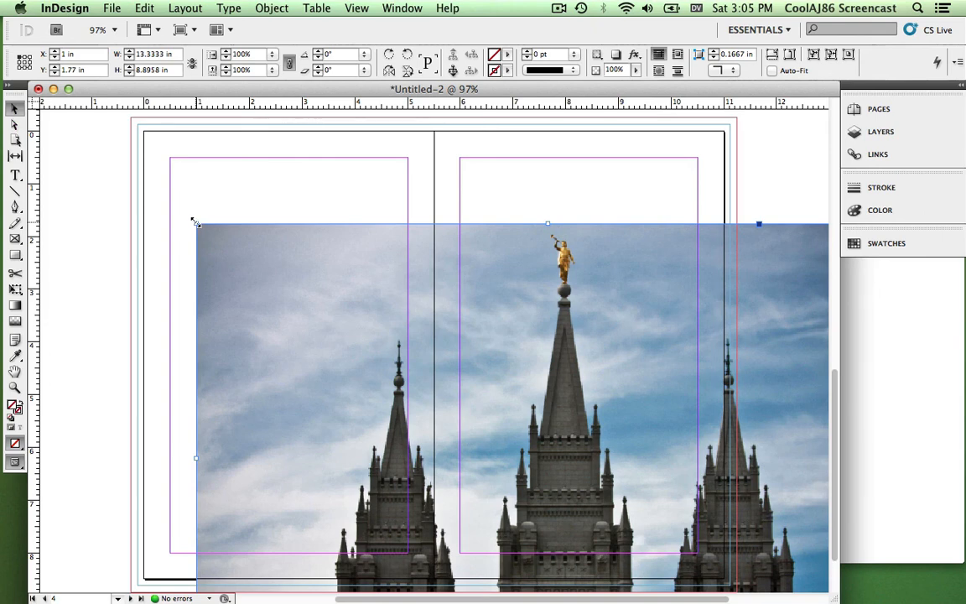
{"action": "left_click_drag", "start_coordinate": [195, 223], "coordinate": [579, 479]}
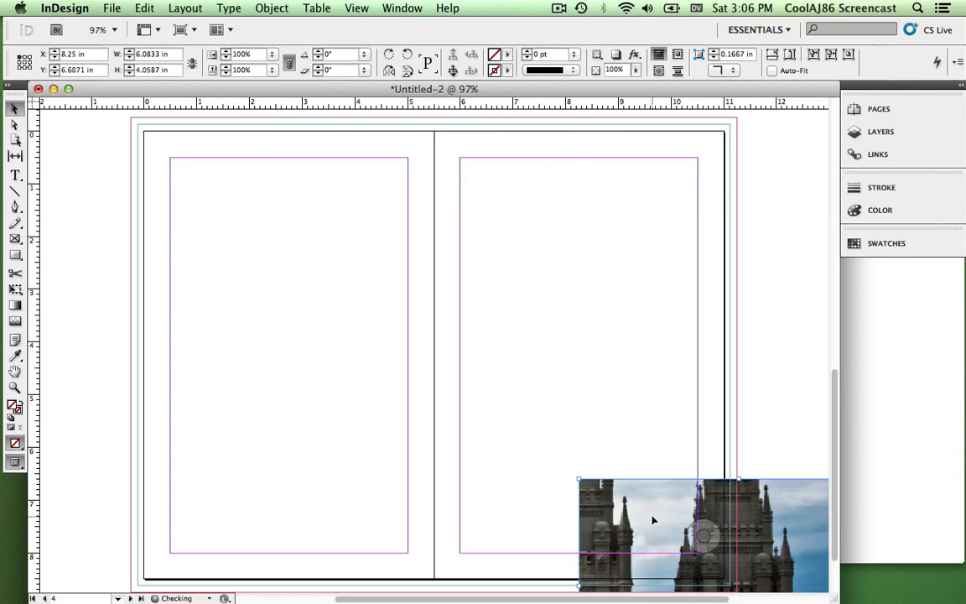
{"action": "left_click_drag", "start_coordinate": [653, 520], "coordinate": [335, 279]}
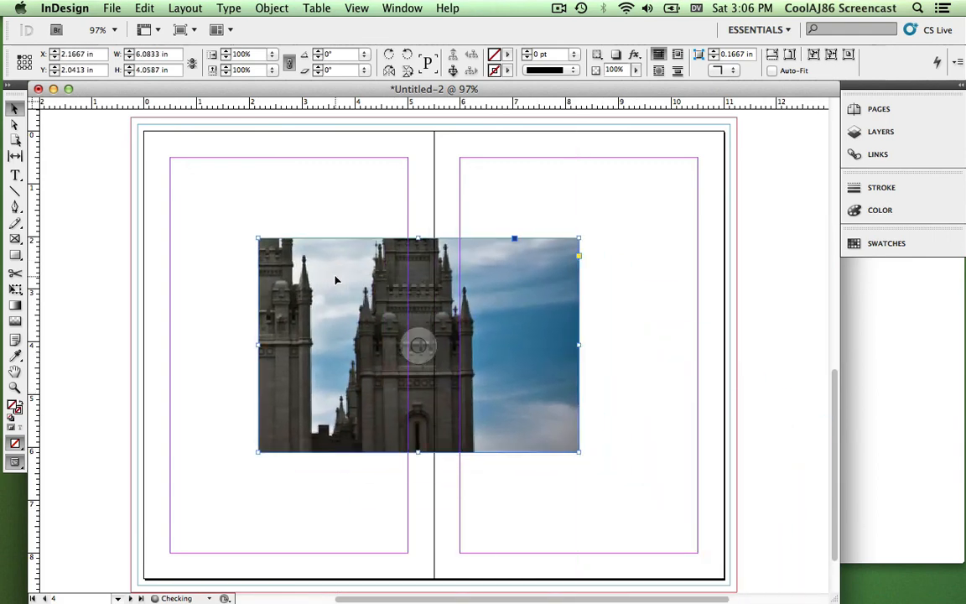
Step: Undo the temple image's move and the resizing of its frame
{"action": "left_click", "coordinate": [143, 8]}
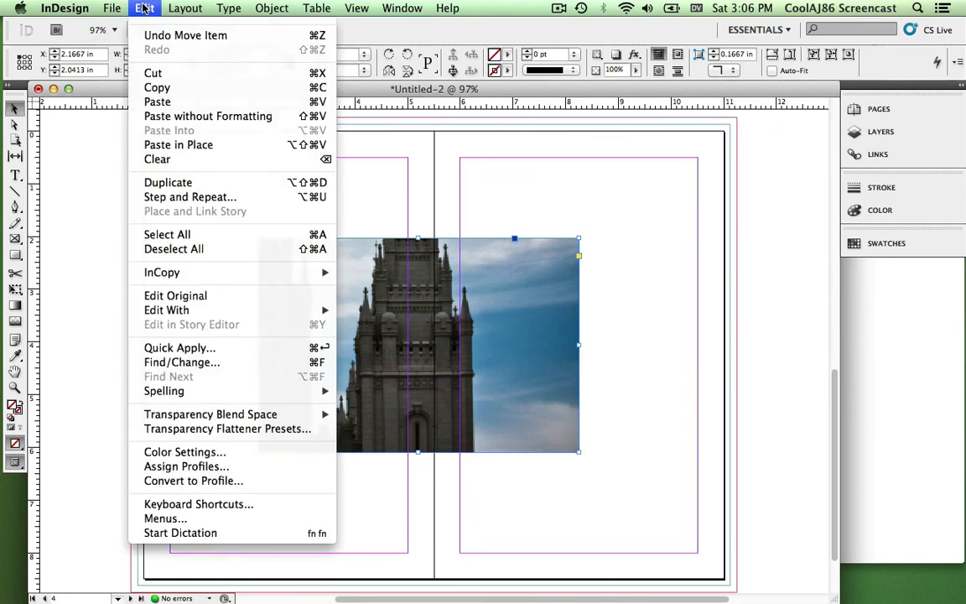
{"action": "left_click", "coordinate": [156, 38]}
{"action": "left_click", "coordinate": [143, 8]}
{"action": "left_click", "coordinate": [156, 36]}
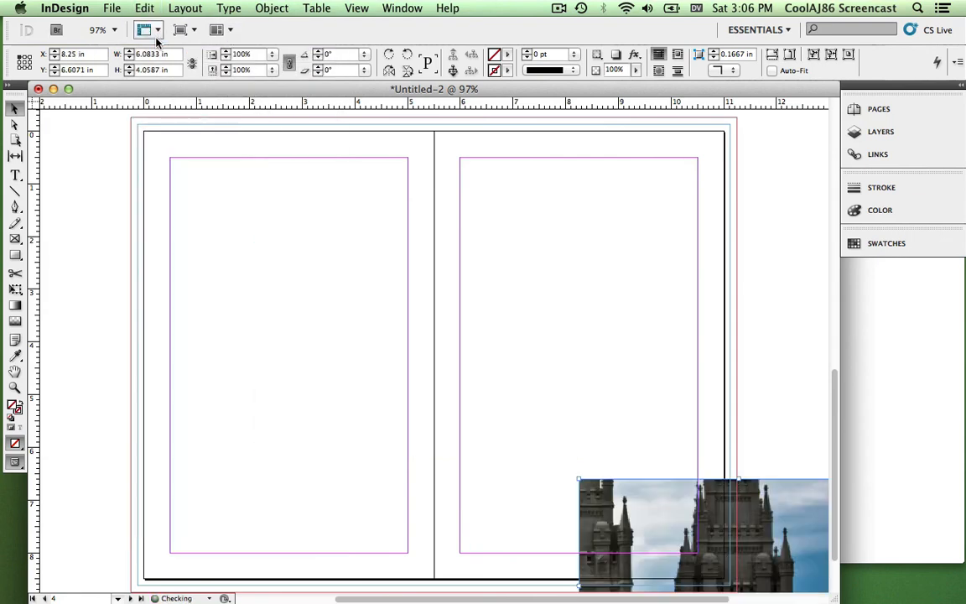
{"action": "key", "text": "super+z"}
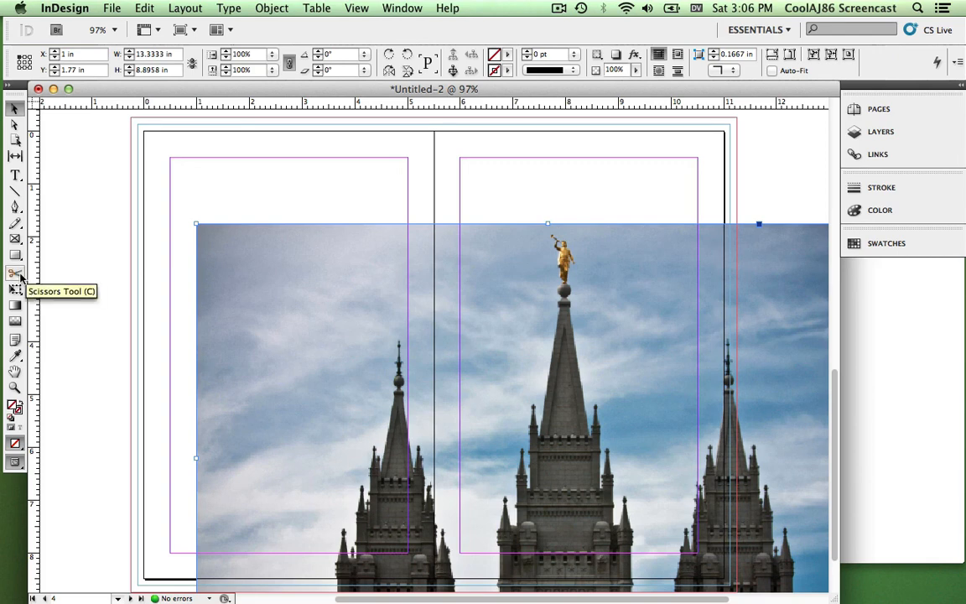
Step: Scale the temple image with Free Transform to about 4.16 × 2.77 in and position it within the left page's margins, near its upper part
{"action": "left_click", "coordinate": [17, 290]}
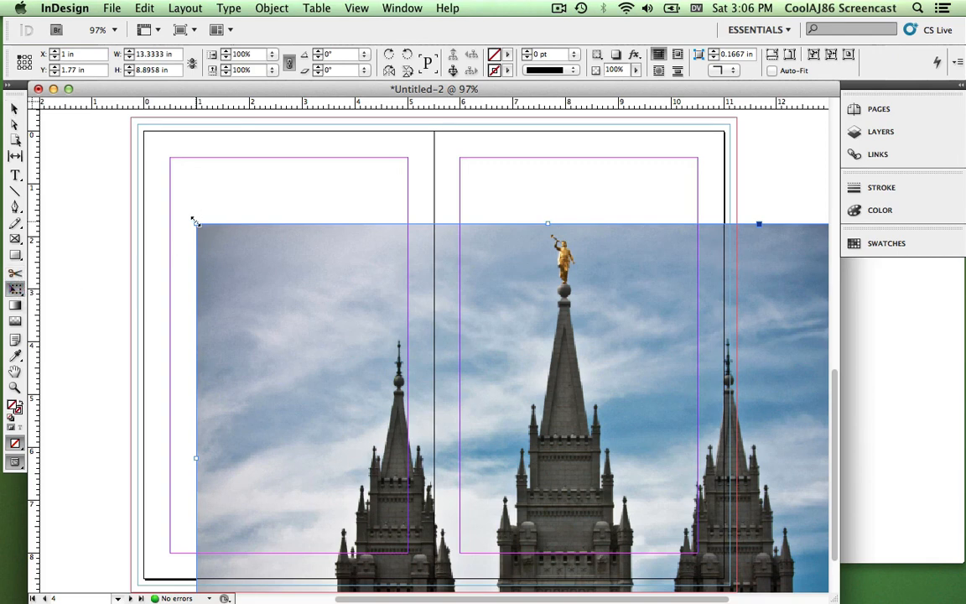
{"action": "left_click_drag", "start_coordinate": [194, 220], "coordinate": [631, 503]}
{"action": "left_click_drag", "start_coordinate": [782, 528], "coordinate": [321, 204]}
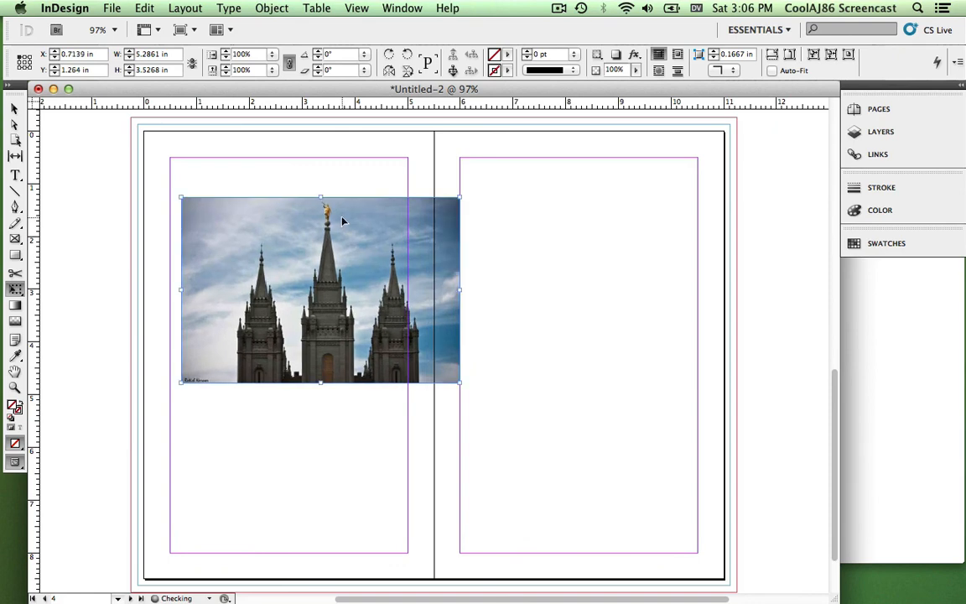
{"action": "left_click_drag", "start_coordinate": [461, 197], "coordinate": [395, 228]}
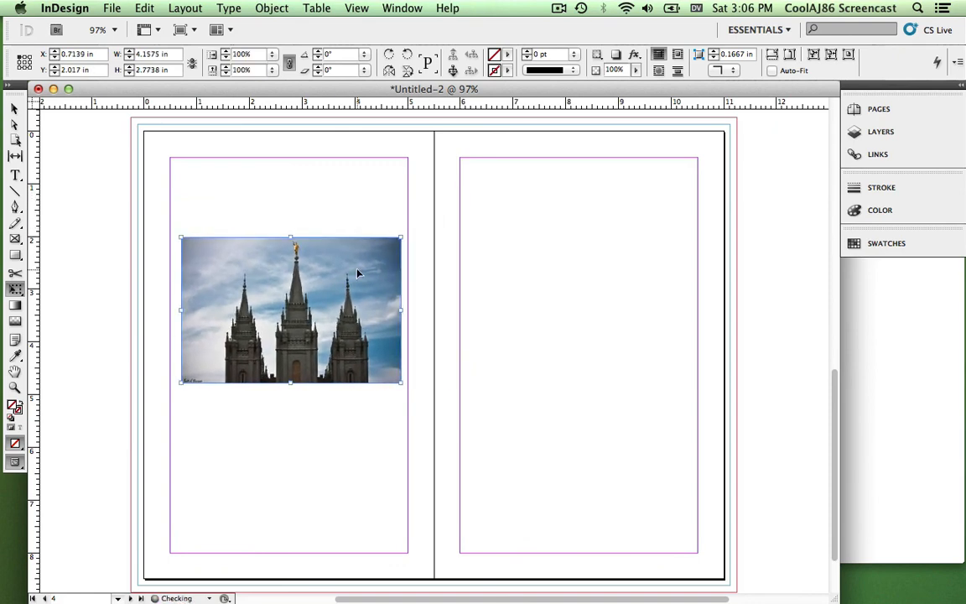
{"action": "left_click_drag", "start_coordinate": [356, 272], "coordinate": [354, 272]}
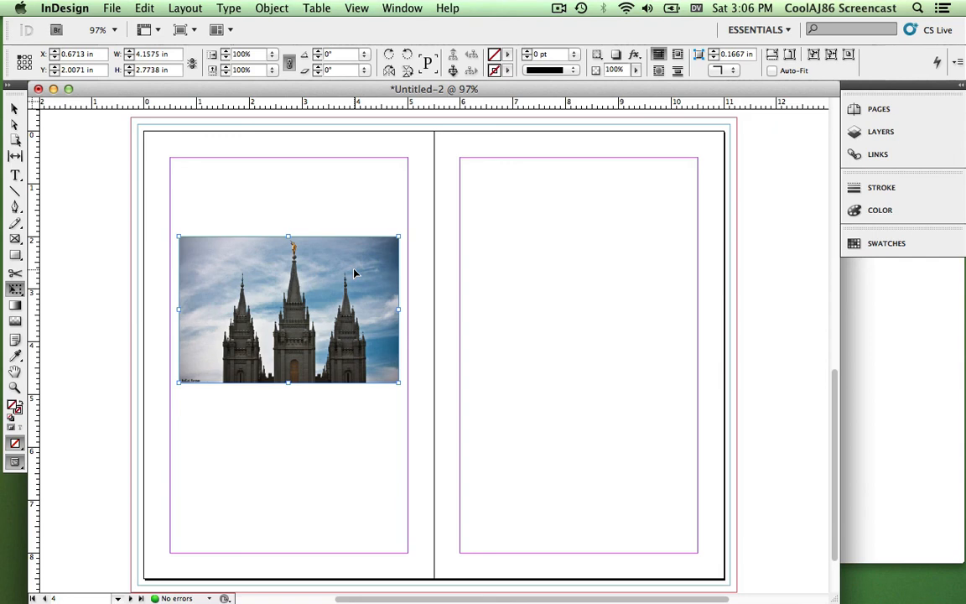
{"action": "left_click_drag", "start_coordinate": [354, 273], "coordinate": [388, 243]}
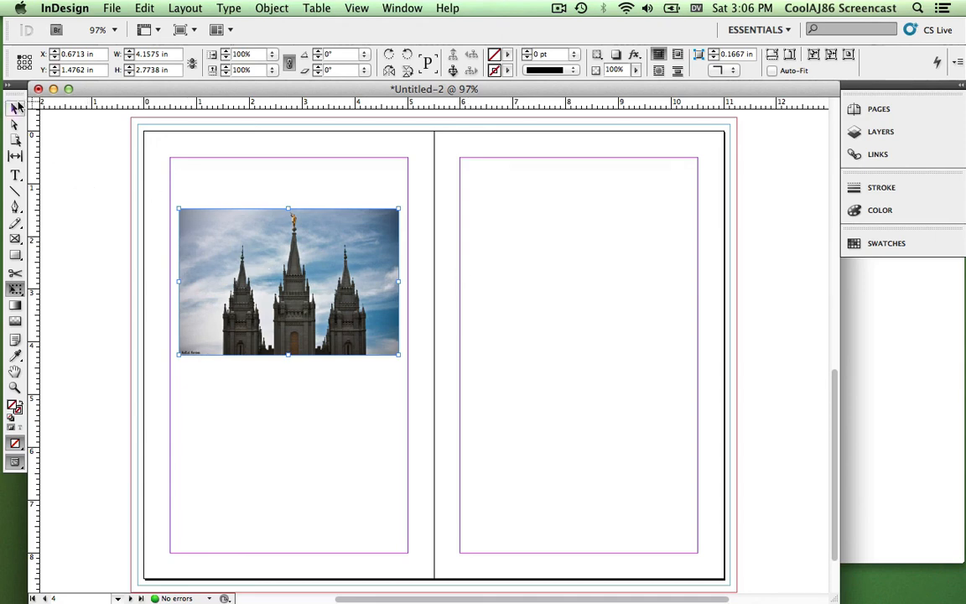
Step: Crop the temple image's left side with the Selection tool to a frame about 3.09 × 2.88 in, and shift it slightly left and down
{"action": "left_click", "coordinate": [15, 109]}
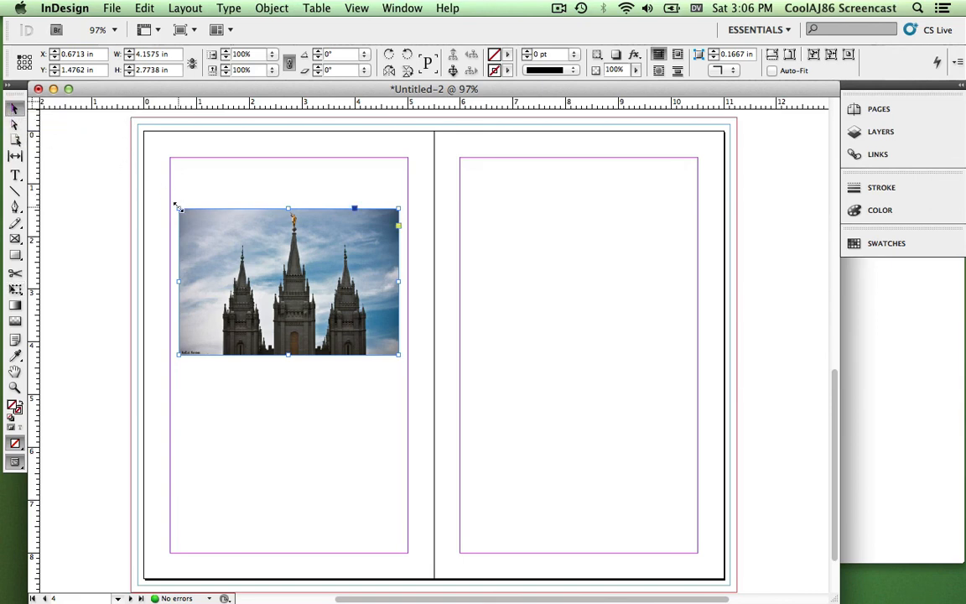
{"action": "left_click_drag", "start_coordinate": [177, 208], "coordinate": [236, 203]}
{"action": "mouse_move", "coordinate": [293, 271]}
{"action": "left_mouse_down"}
{"action": "mouse_move", "coordinate": [307, 274]}
{"action": "mouse_move", "coordinate": [283, 270]}
{"action": "mouse_move", "coordinate": [291, 278]}
{"action": "mouse_move", "coordinate": [280, 279]}
{"action": "mouse_move", "coordinate": [288, 277]}
{"action": "left_mouse_up"}
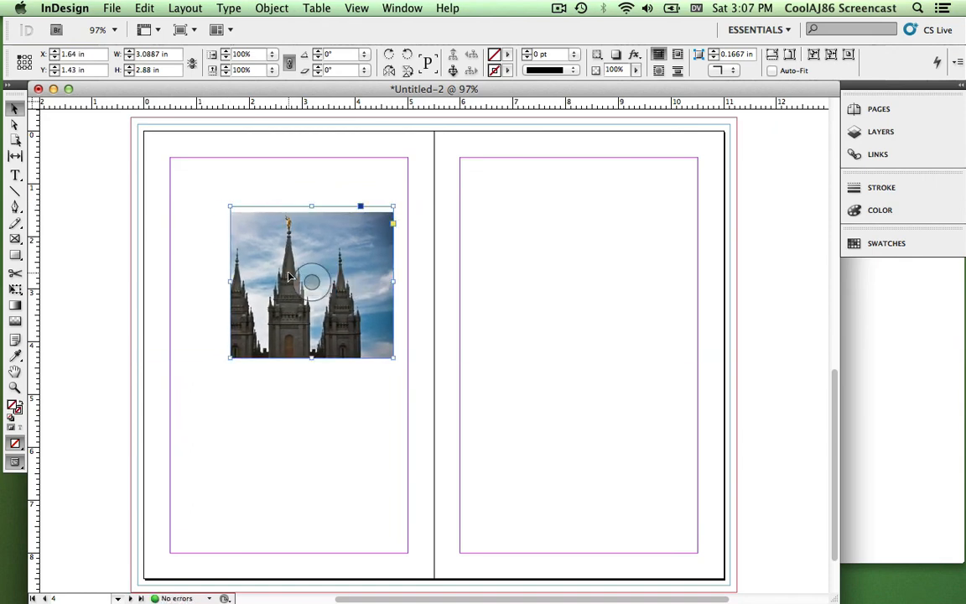
Step: Undo the last two picture changes, then crop the temple picture's frame on both sides to a width of about 3 in
{"action": "key", "text": "super+z"}
{"action": "key", "text": "super+z"}
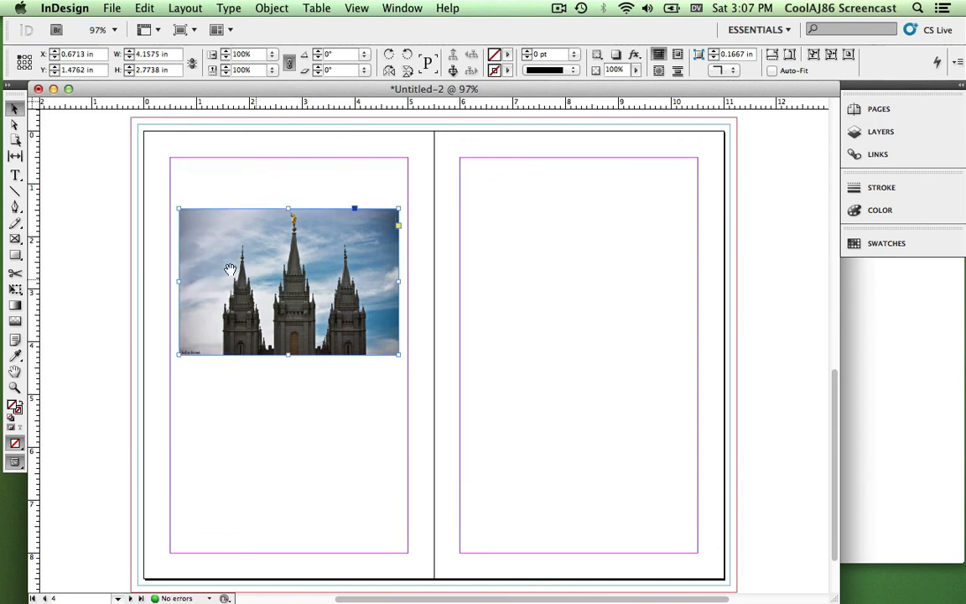
{"action": "left_click_drag", "start_coordinate": [178, 281], "coordinate": [214, 281]}
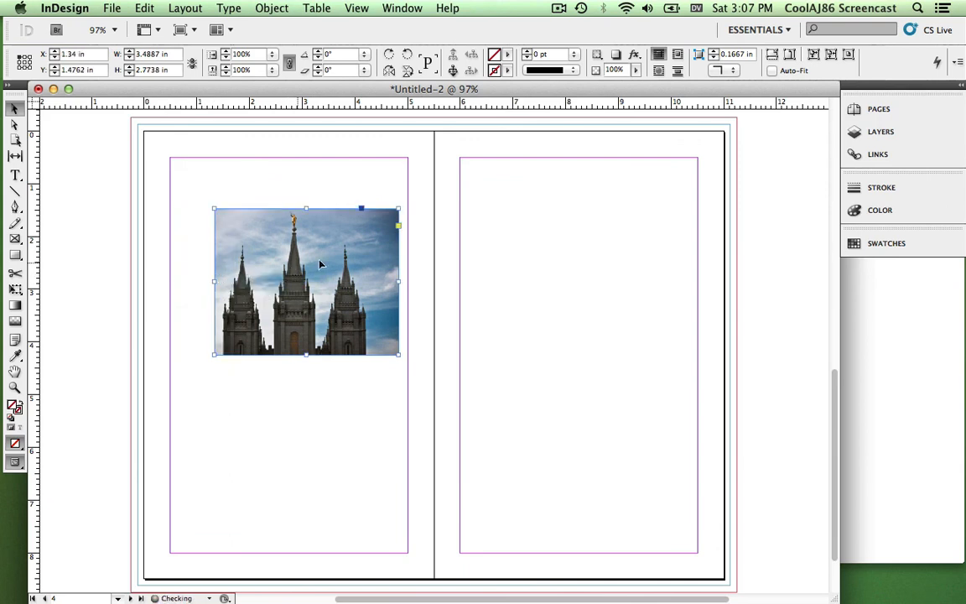
{"action": "left_click_drag", "start_coordinate": [399, 281], "coordinate": [326, 274]}
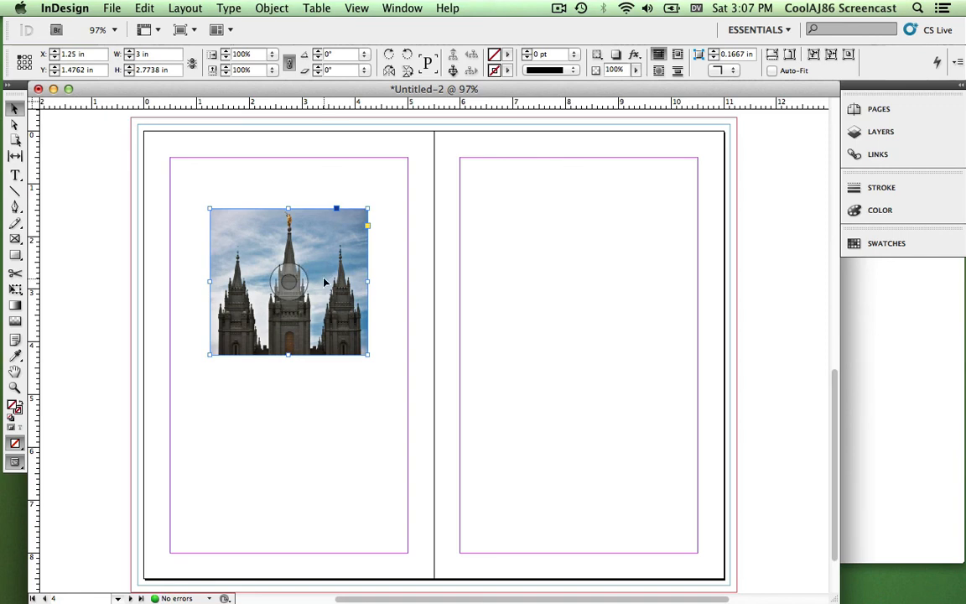
Step: Nudge the temple image inside its frame to a horizontal offset of about -0.67 in and deselect it
{"action": "double_click", "coordinate": [324, 281]}
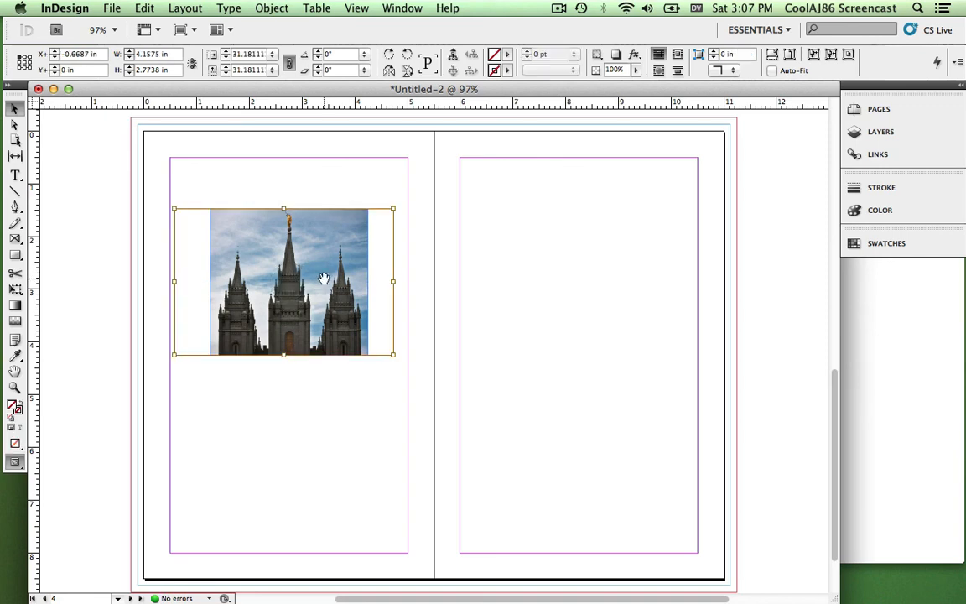
{"action": "mouse_move", "coordinate": [325, 279]}
{"action": "left_mouse_down"}
{"action": "mouse_move", "coordinate": [311, 282]}
{"action": "mouse_move", "coordinate": [324, 283]}
{"action": "left_mouse_up"}
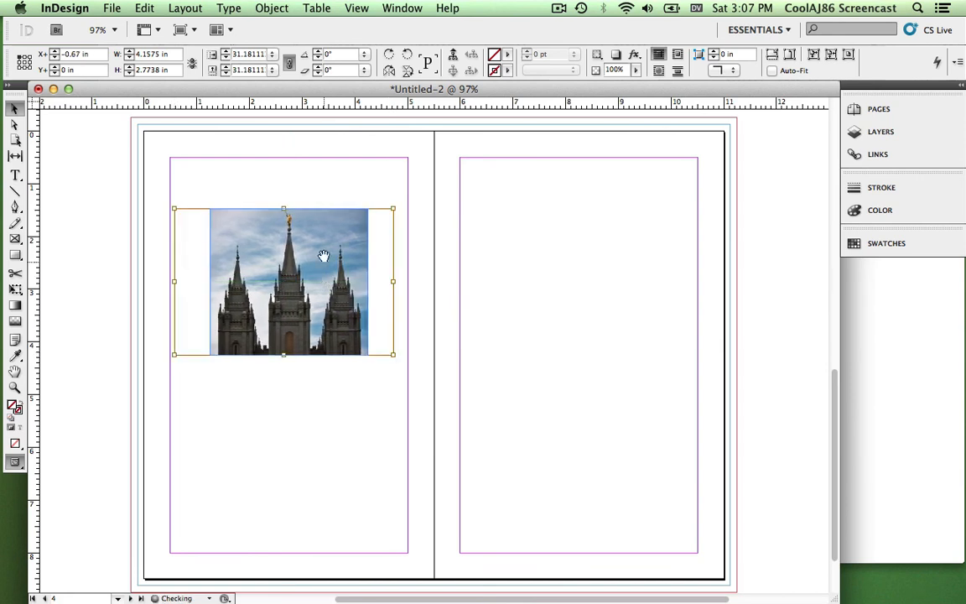
{"action": "left_click", "coordinate": [311, 203]}
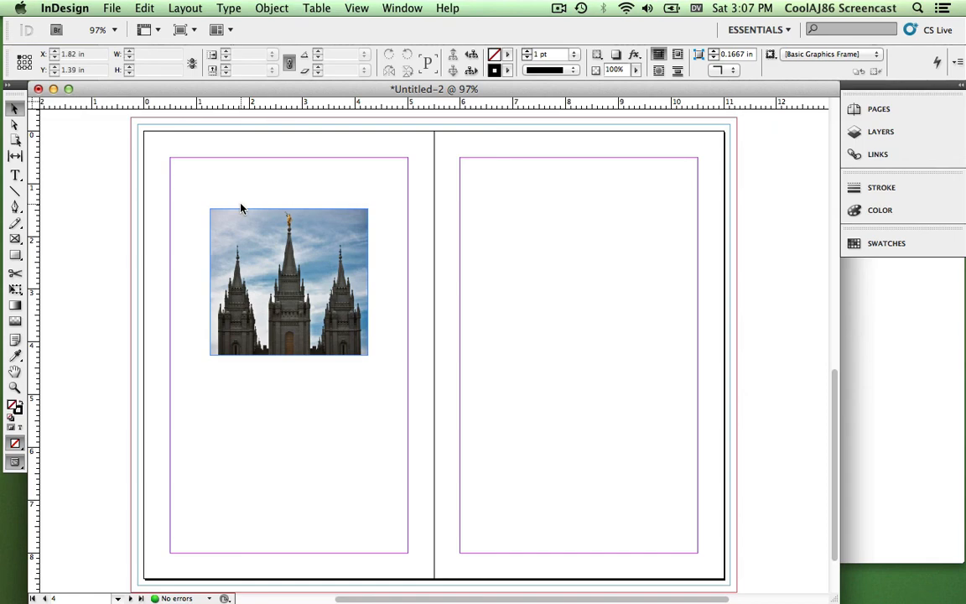
Step: Switch to the 147th Ward Program in LibreOffice Draw and examine the cover and Sacrament Meeting layout on page 1
{"action": "key", "text": "super+Tab"}
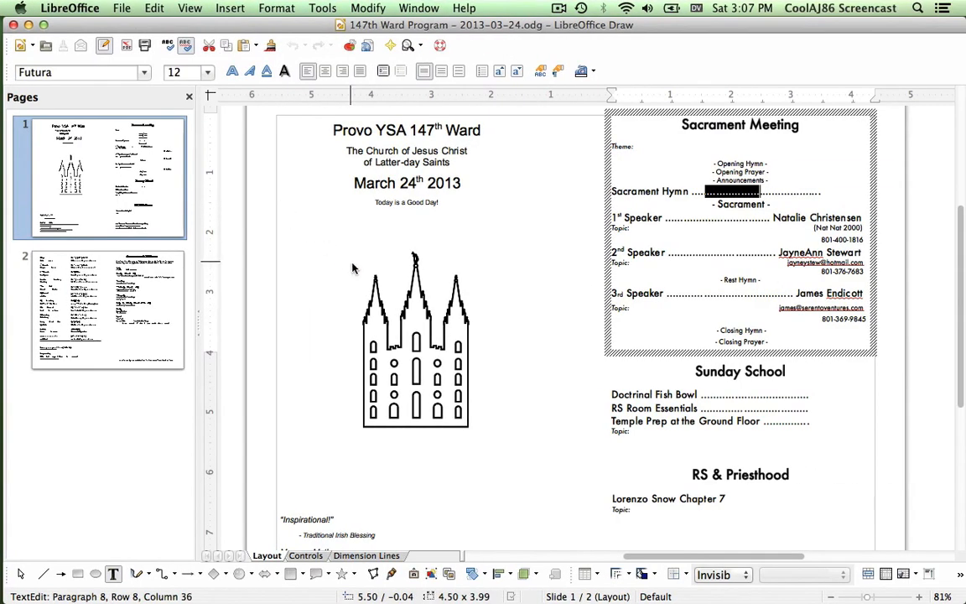
{"action": "scroll", "coordinate": [473, 368], "scroll_direction": "down", "scroll_amount": 3}
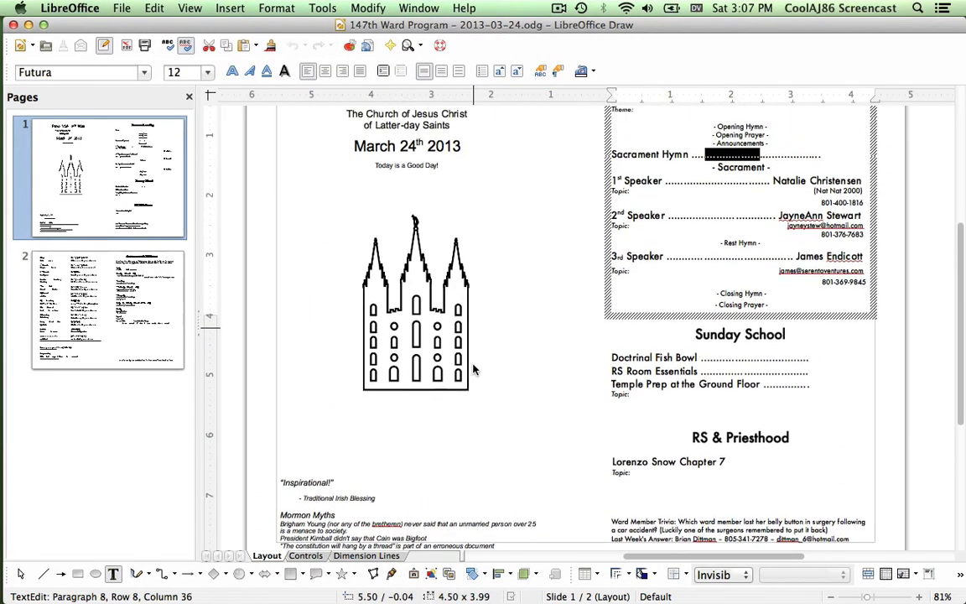
{"action": "scroll", "coordinate": [474, 369], "scroll_direction": "up", "scroll_amount": 5}
{"action": "scroll", "coordinate": [473, 369], "scroll_direction": "down", "scroll_amount": 3}
{"action": "scroll", "coordinate": [473, 369], "scroll_direction": "up", "scroll_amount": 3}
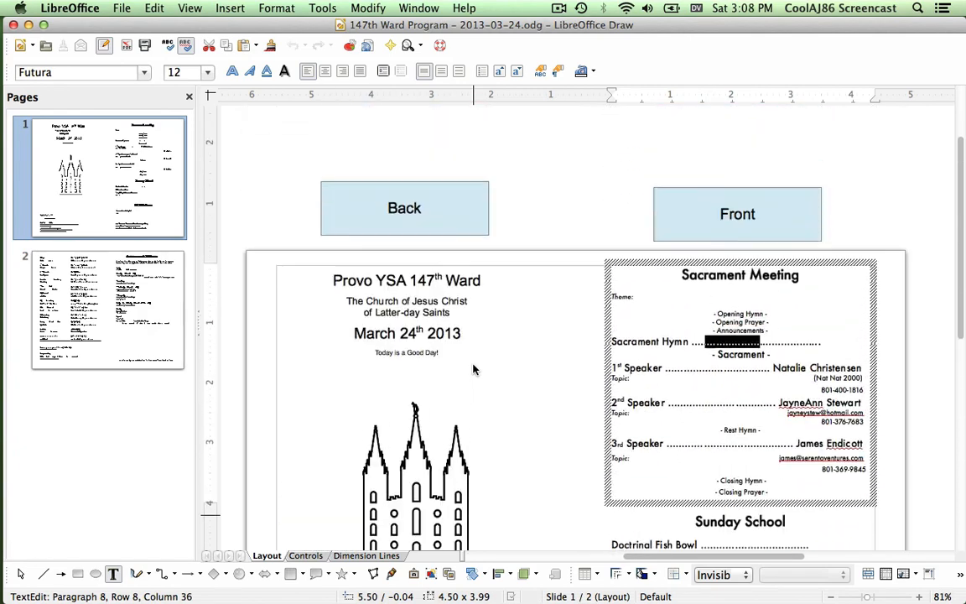
{"action": "scroll", "coordinate": [473, 369], "scroll_direction": "down", "scroll_amount": 10}
{"action": "scroll", "coordinate": [474, 369], "scroll_direction": "up", "scroll_amount": 11}
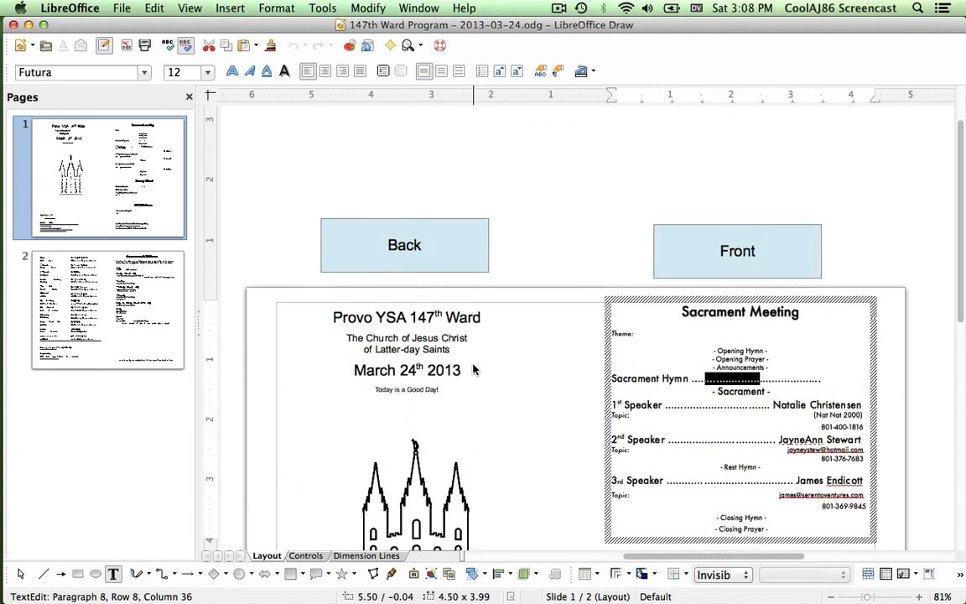
{"action": "scroll", "coordinate": [474, 368], "scroll_direction": "down", "scroll_amount": 12}
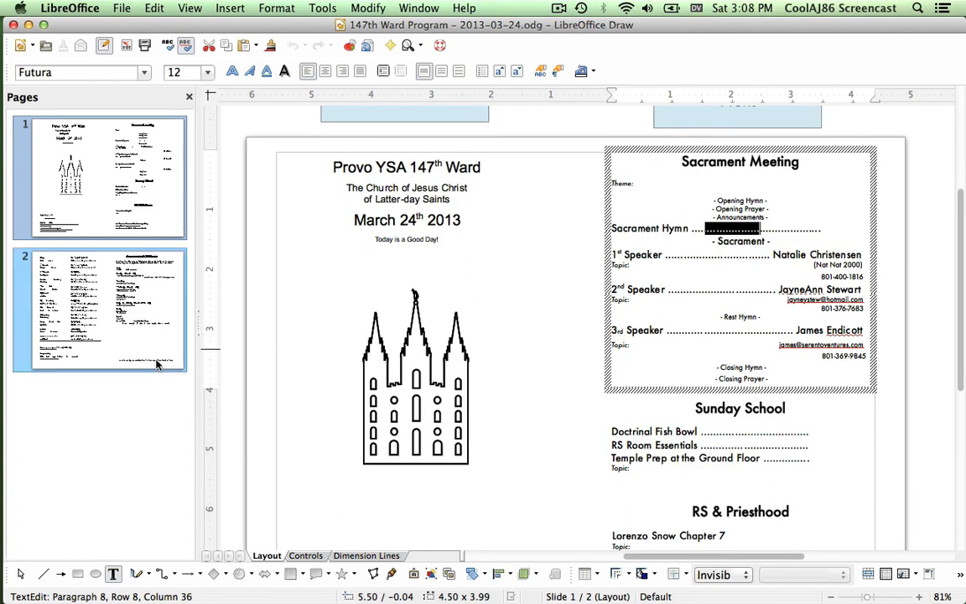
Step: Examine the leadership contacts and Announcements & Calendar on page 2 of the ward program, comparing them with page 1
{"action": "left_click", "coordinate": [156, 364]}
{"action": "scroll", "coordinate": [249, 350], "scroll_direction": "down", "scroll_amount": 3}
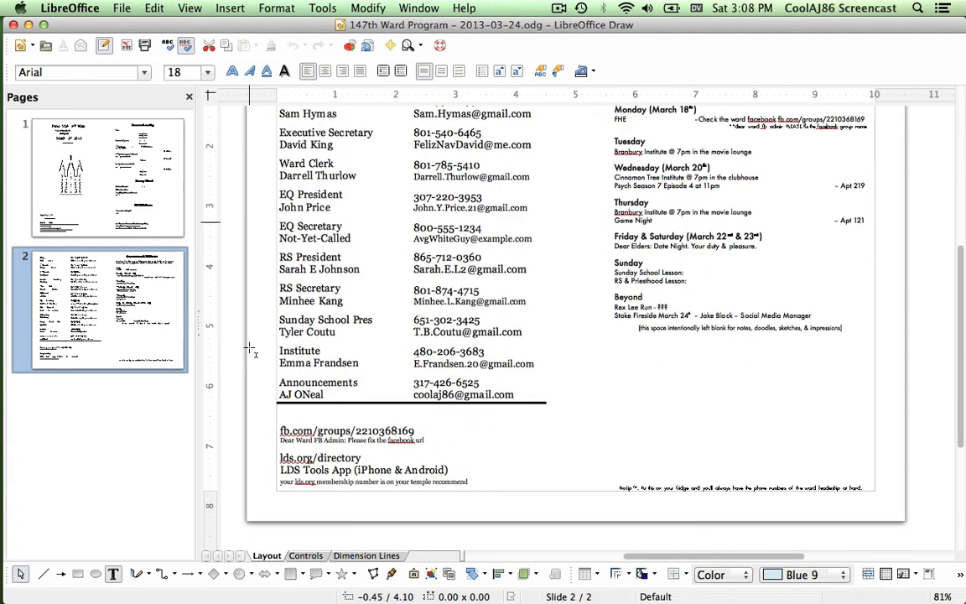
{"action": "scroll", "coordinate": [250, 351], "scroll_direction": "up", "scroll_amount": 3}
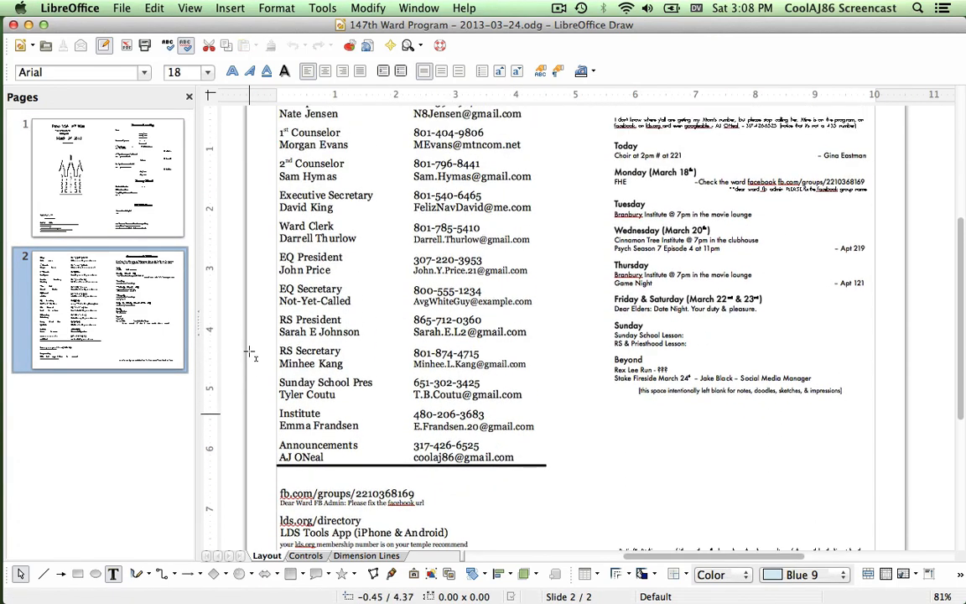
{"action": "scroll", "coordinate": [250, 351], "scroll_direction": "up", "scroll_amount": 1}
{"action": "scroll", "coordinate": [250, 350], "scroll_direction": "down", "scroll_amount": 2}
{"action": "scroll", "coordinate": [250, 350], "scroll_direction": "up", "scroll_amount": 1}
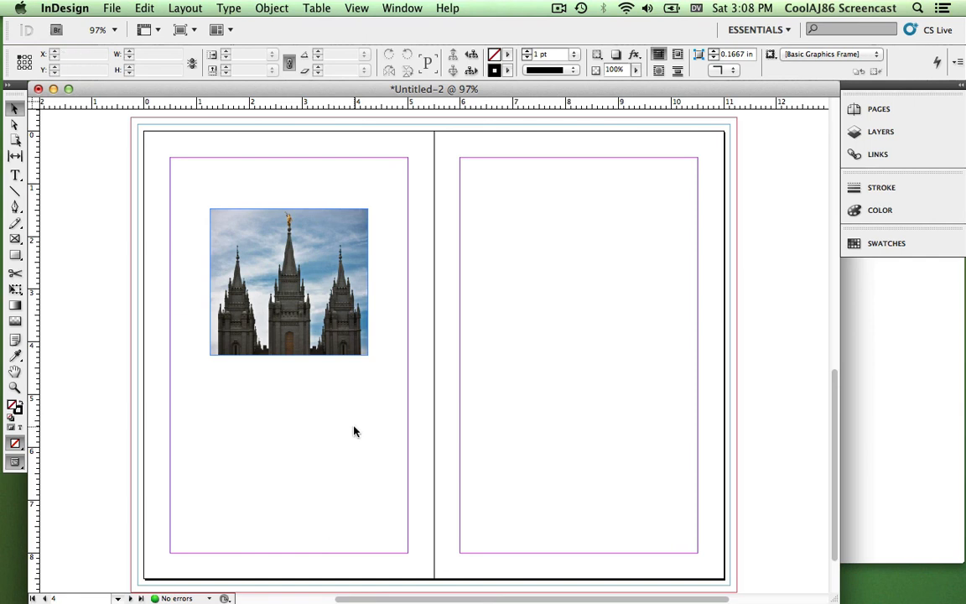
{"action": "key", "text": "ctrl+Right"}
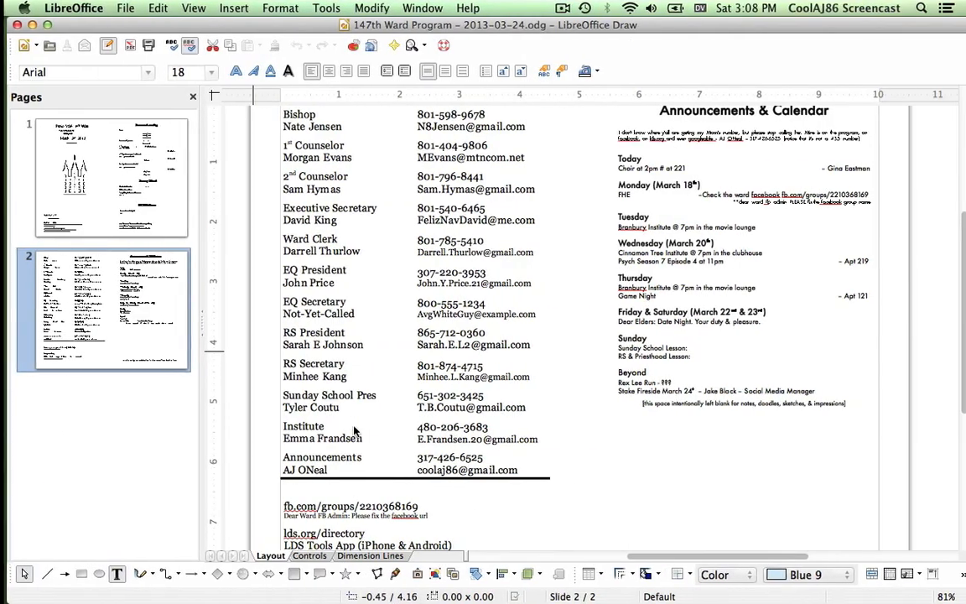
{"action": "left_click", "coordinate": [146, 184]}
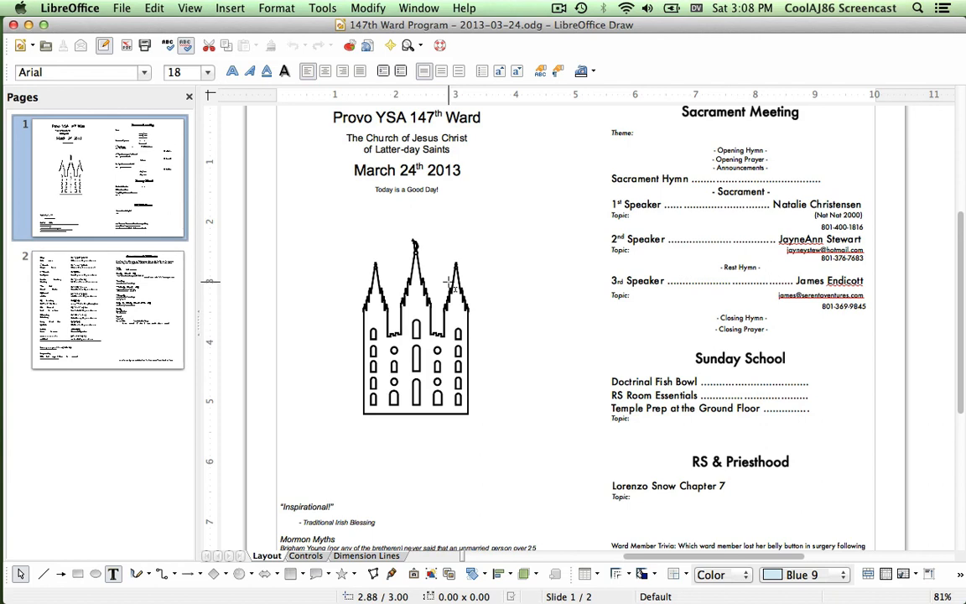
{"action": "left_click", "coordinate": [87, 314]}
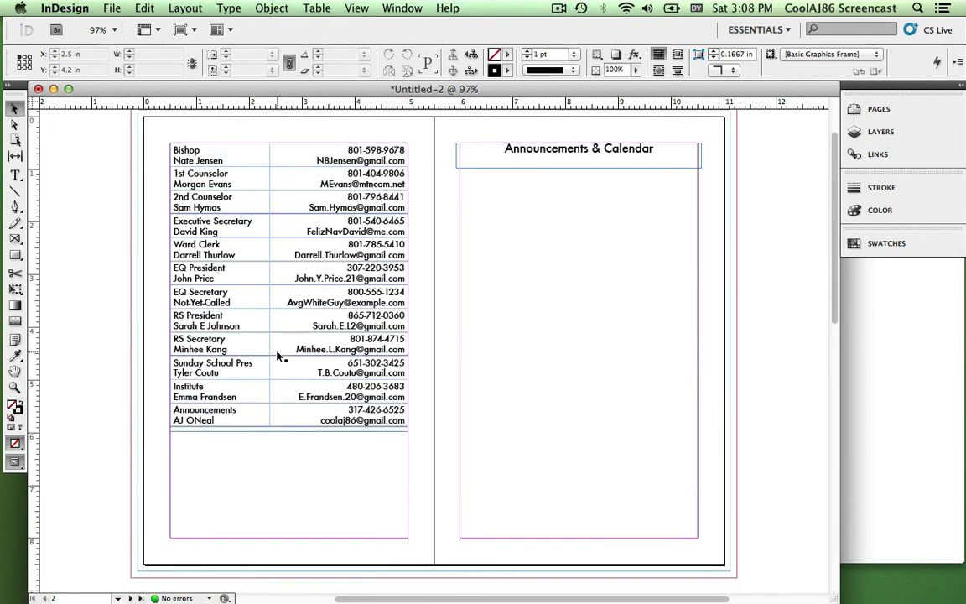
Step: In InDesign, draw a text frame about 4.38 by 5.7 in on the page facing the temple picture and enter "hhh" in it
{"action": "scroll", "coordinate": [548, 201], "scroll_direction": "down", "scroll_amount": 10}
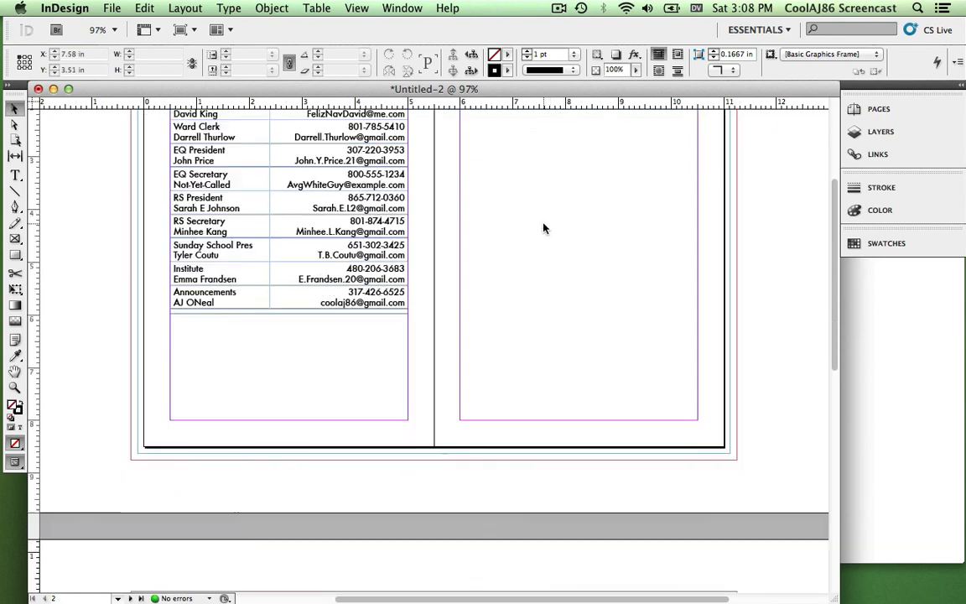
{"action": "scroll", "coordinate": [544, 227], "scroll_direction": "down", "scroll_amount": 2}
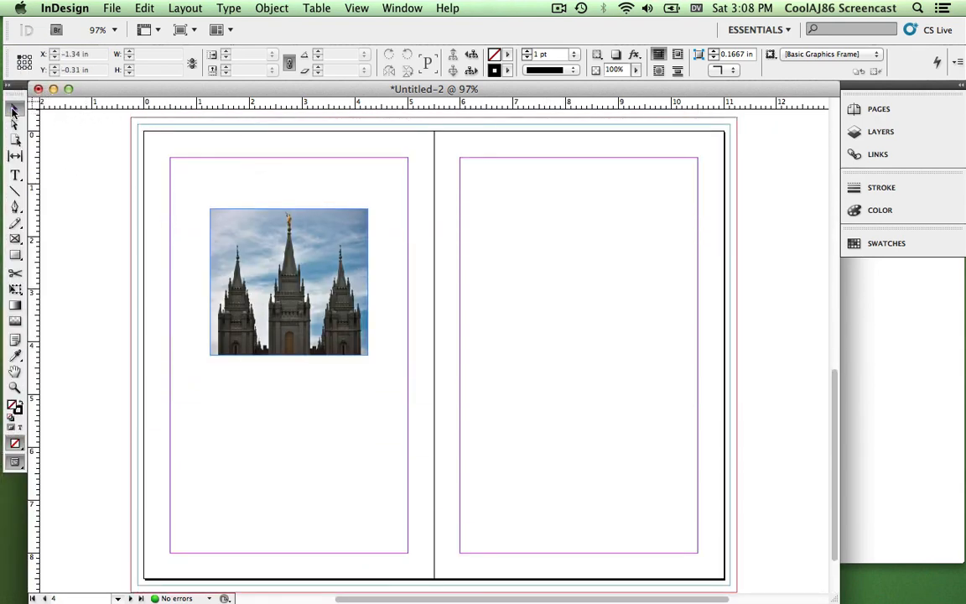
{"action": "left_click", "coordinate": [15, 177]}
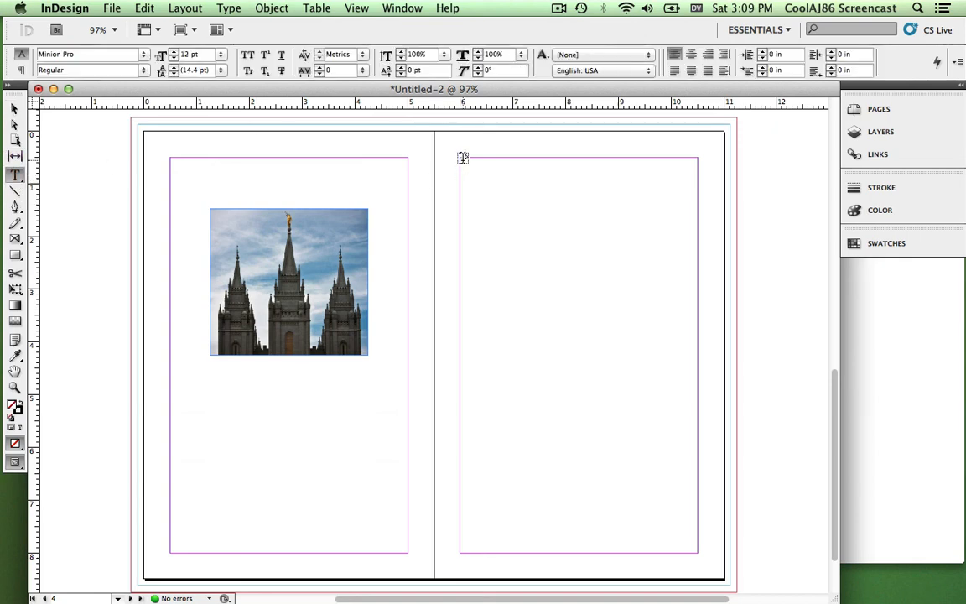
{"action": "left_click_drag", "start_coordinate": [466, 169], "coordinate": [697, 469]}
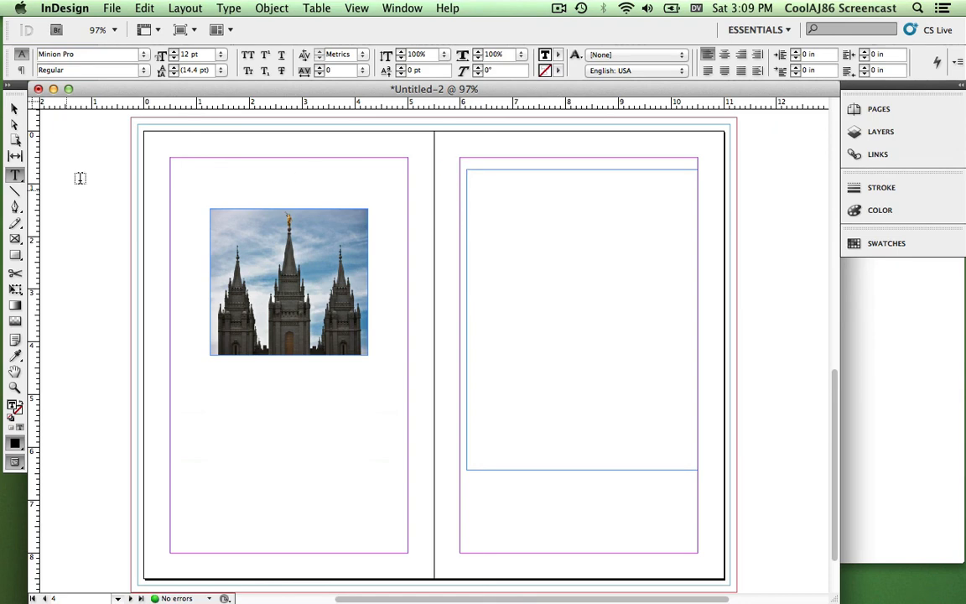
{"action": "type", "text": "hhh"}
{"action": "left_click", "coordinate": [13, 107]}
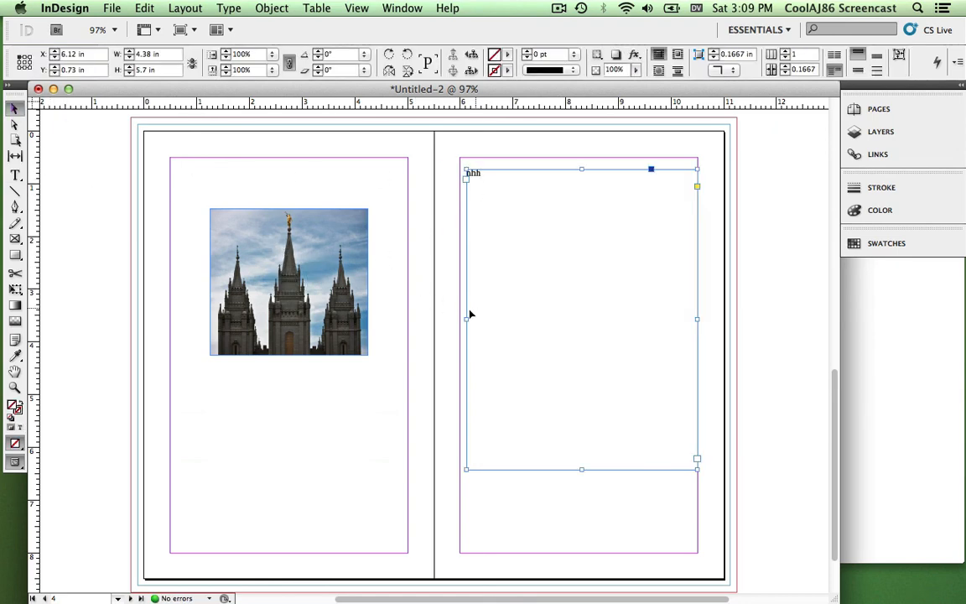
Step: Extend the text frame to the page's left and top margins, making it 4.5 by 5.93 in, and delete its placeholder text
{"action": "left_click_drag", "start_coordinate": [465, 320], "coordinate": [459, 320]}
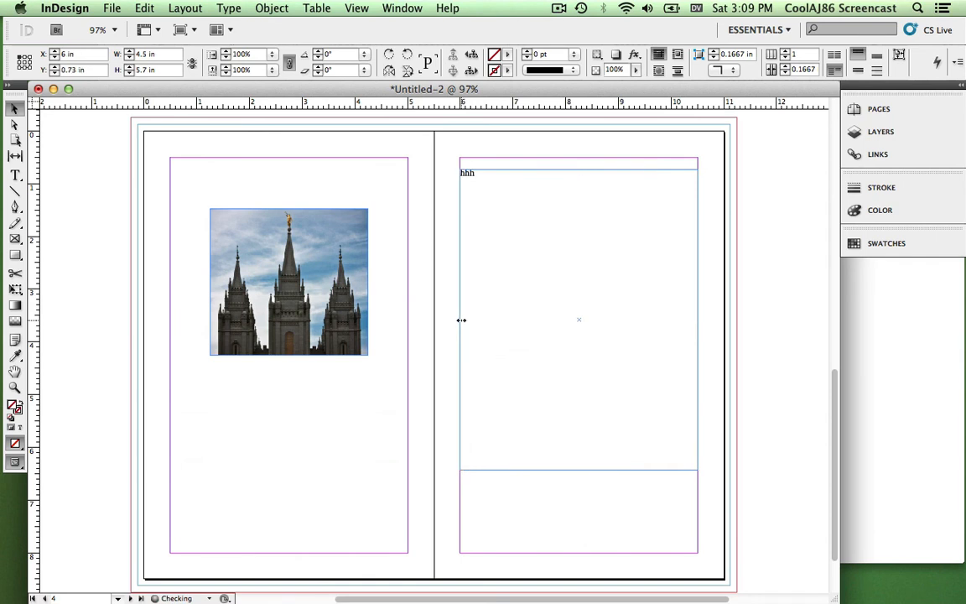
{"action": "left_click_drag", "start_coordinate": [579, 168], "coordinate": [578, 157]}
{"action": "double_click", "coordinate": [513, 162]}
{"action": "key", "text": "super+a"}
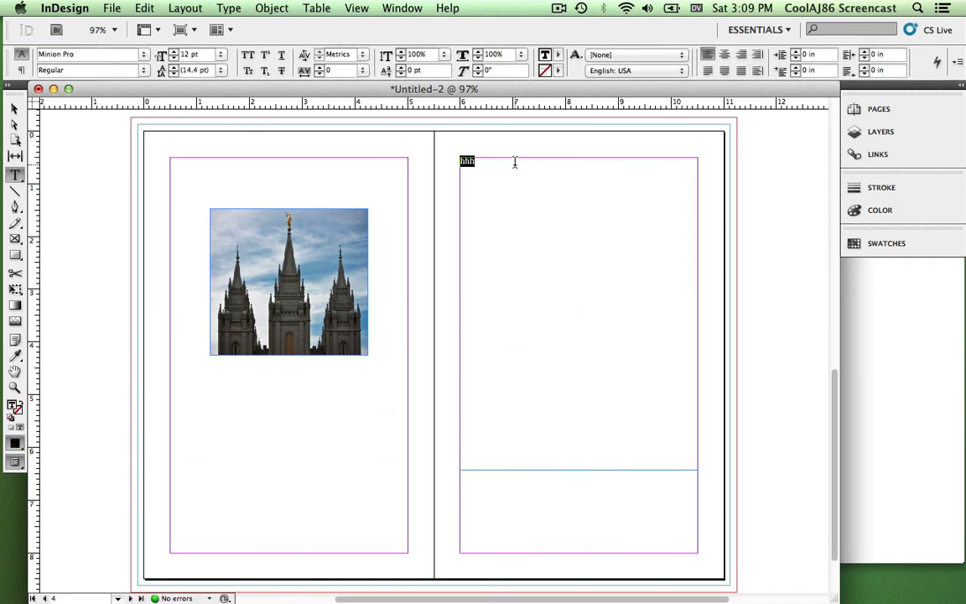
{"action": "key", "text": "BackSpace"}
{"action": "left_click", "coordinate": [15, 108]}
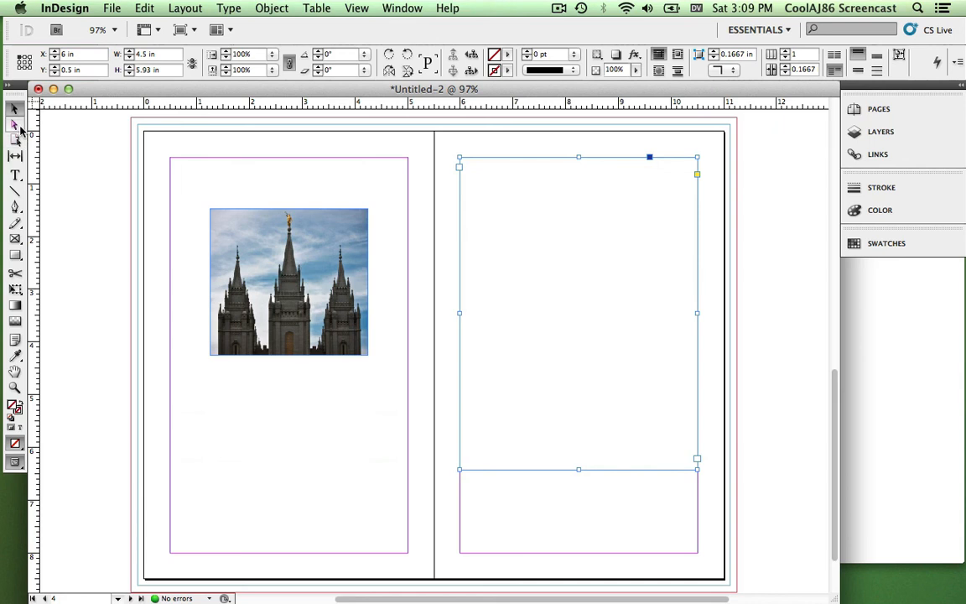
Step: Enter the heading "Scrament Meeting" in the empty text frame
{"action": "left_click", "coordinate": [16, 175]}
{"action": "left_click", "coordinate": [502, 211]}
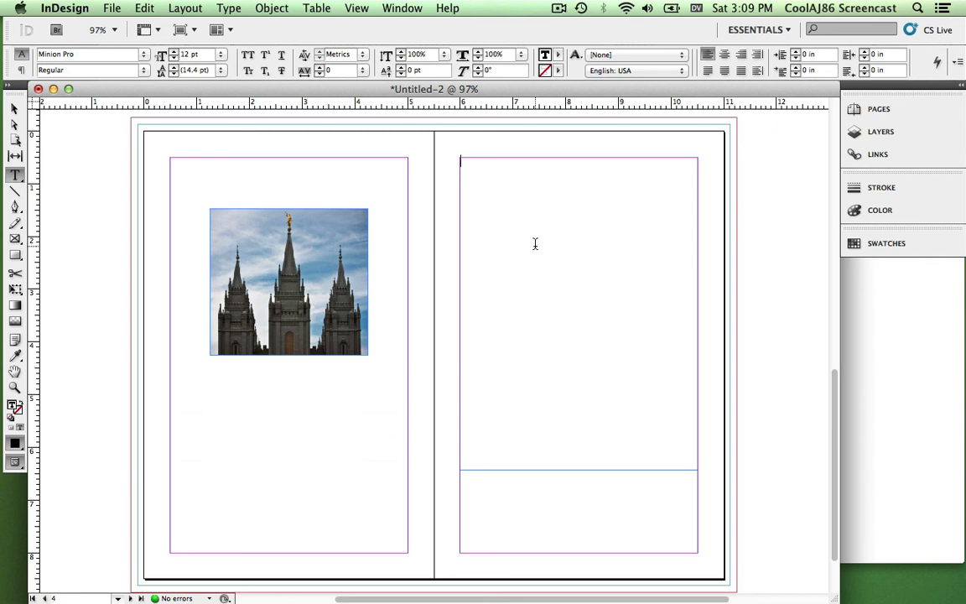
{"action": "type", "text": "Scrament Meeting"}
Step: Set the whole "Scrament Meeting" heading in the Futura font with the Medium style
{"action": "key", "text": "shift+super+Left"}
{"action": "key", "text": "shift+super+Left"}
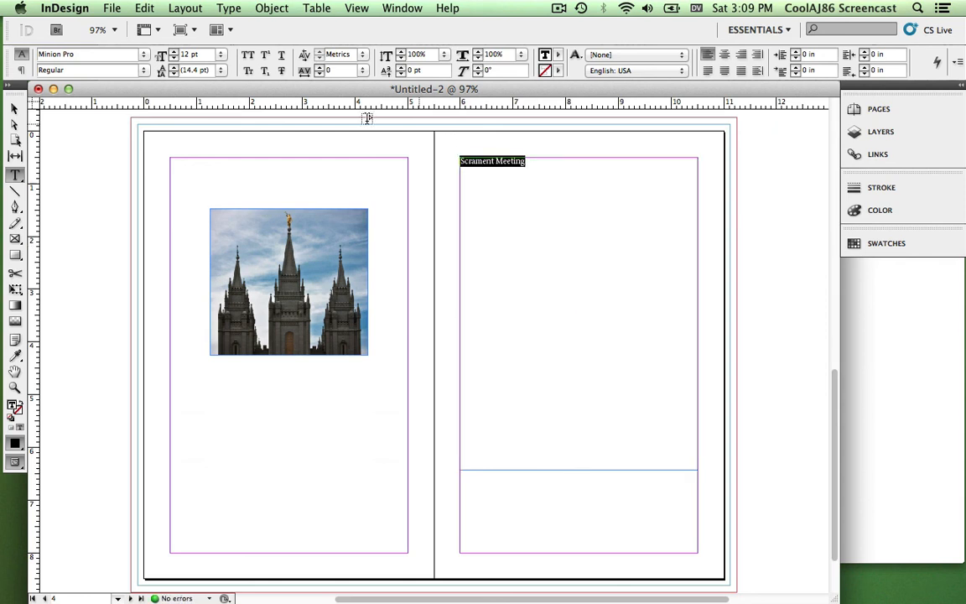
{"action": "left_click", "coordinate": [88, 53]}
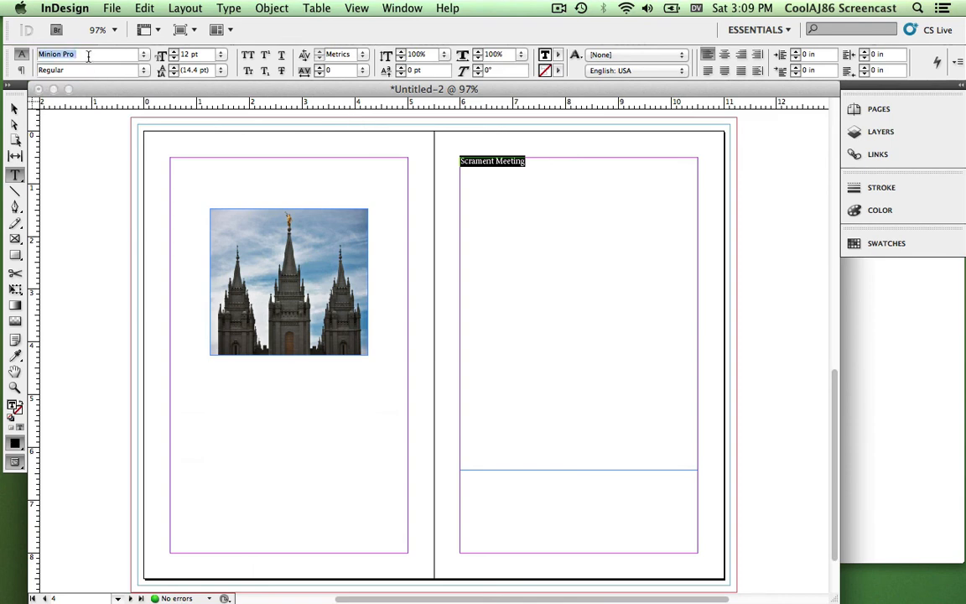
{"action": "type", "text": "Futura"}
{"action": "key", "text": "Return"}
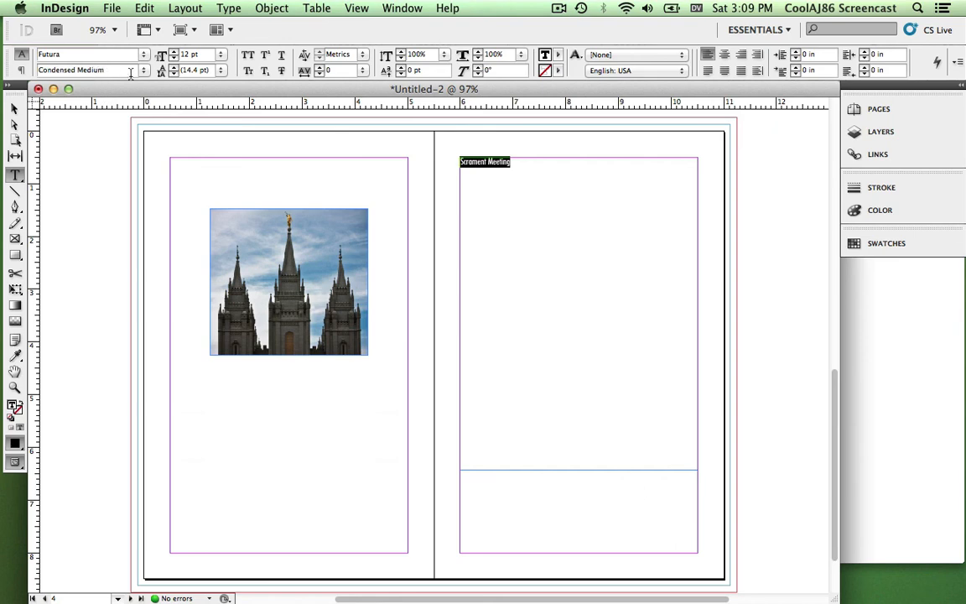
{"action": "left_click", "coordinate": [143, 71]}
{"action": "left_click", "coordinate": [100, 99]}
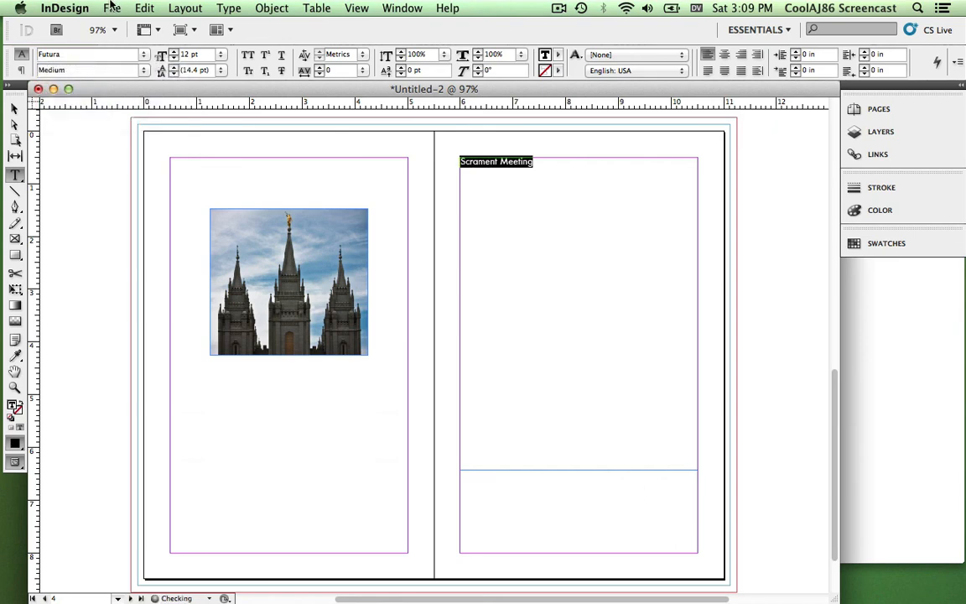
{"action": "left_click", "coordinate": [112, 7]}
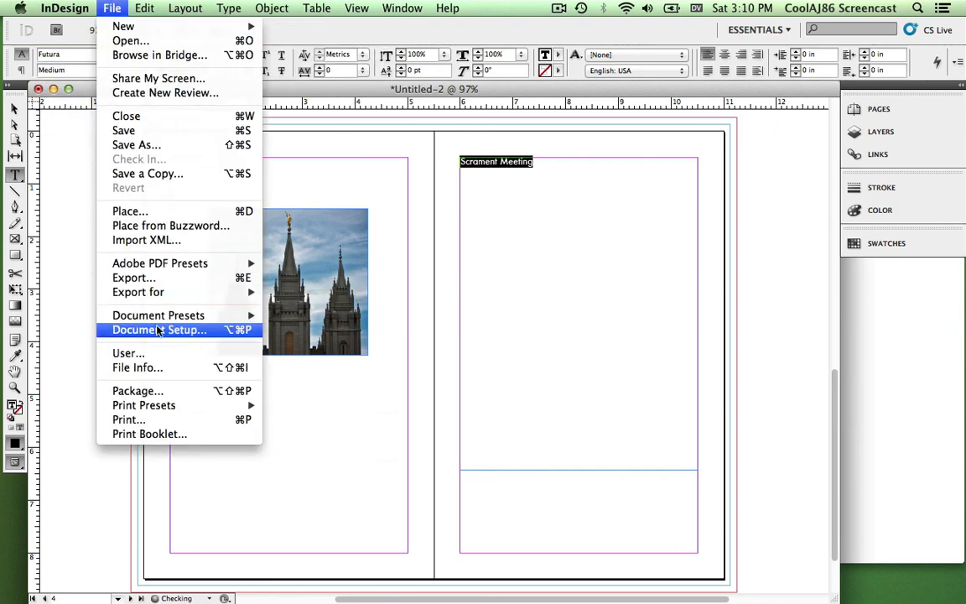
{"action": "mouse_move", "coordinate": [169, 321]}
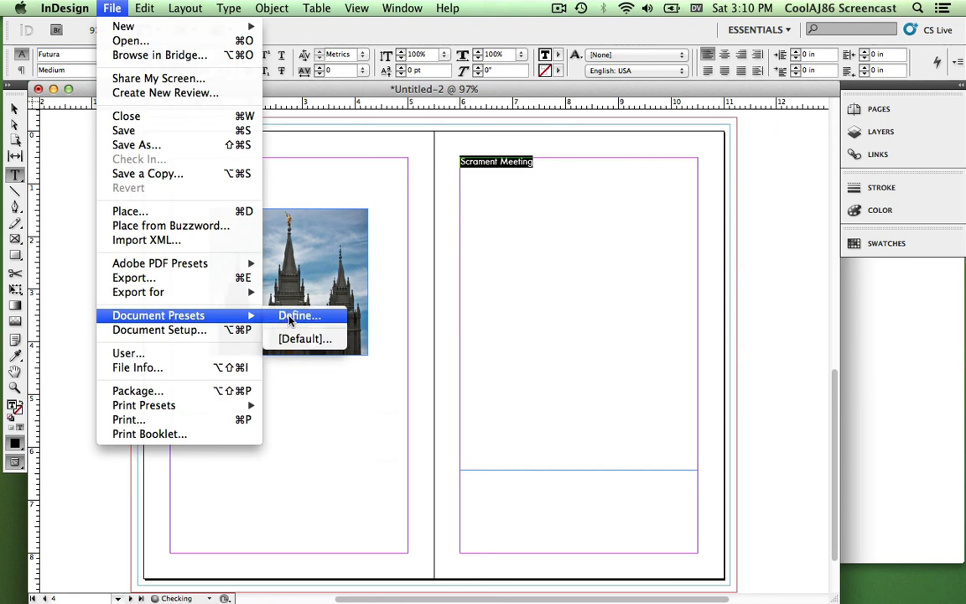
{"action": "left_click", "coordinate": [252, 330]}
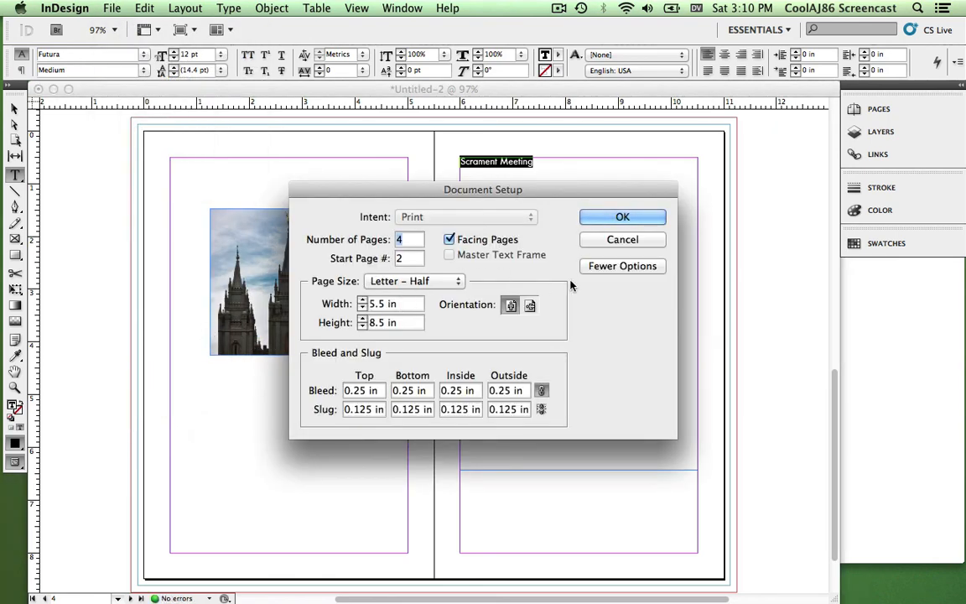
{"action": "left_click", "coordinate": [600, 241]}
{"action": "left_click", "coordinate": [113, 9]}
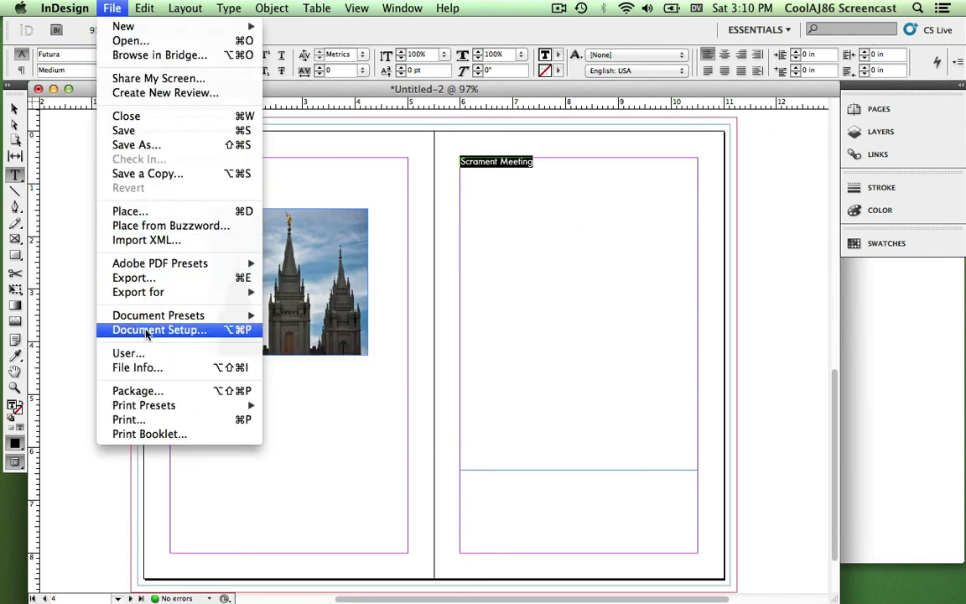
{"action": "mouse_move", "coordinate": [164, 313]}
{"action": "left_click", "coordinate": [287, 317]}
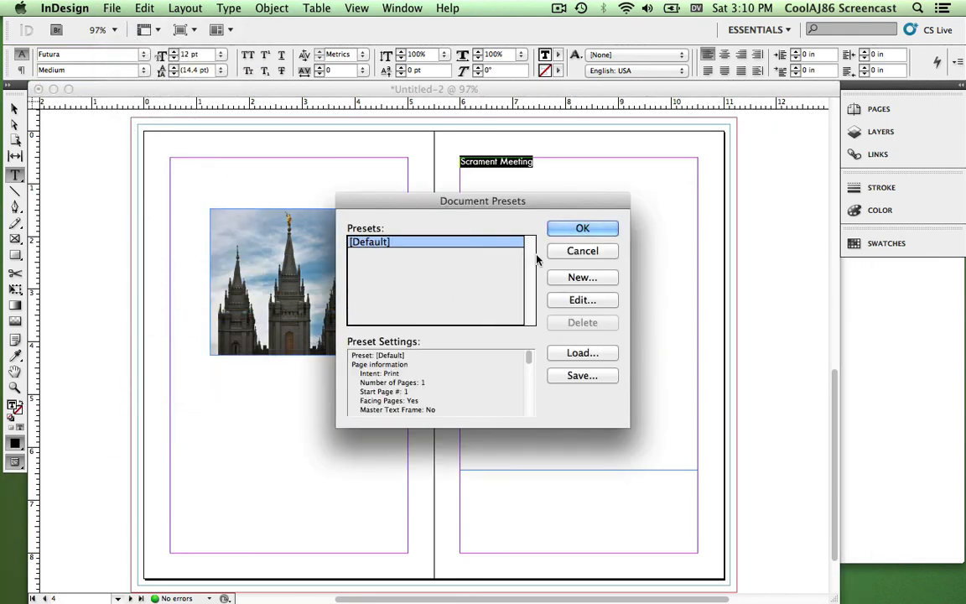
{"action": "left_click", "coordinate": [579, 299]}
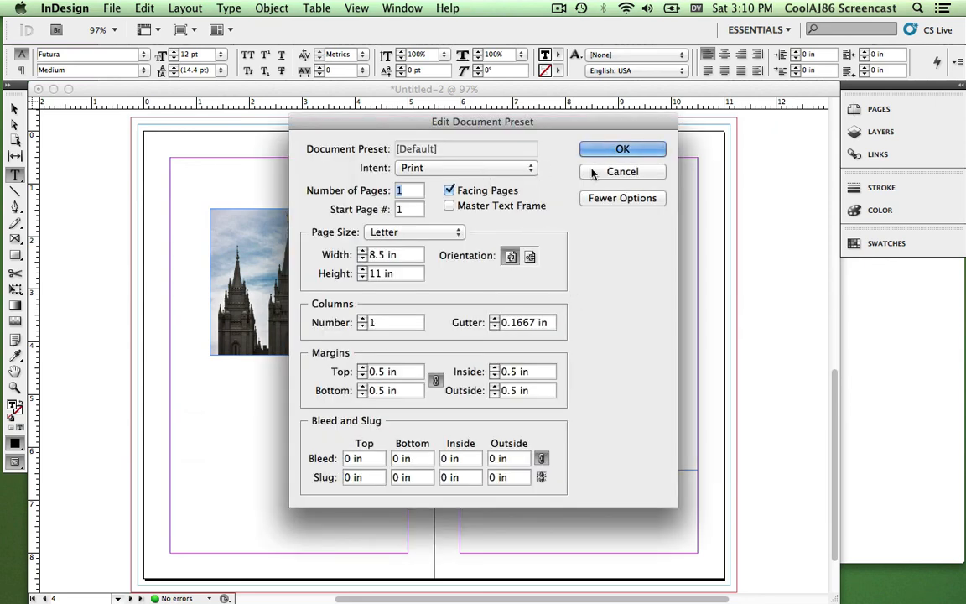
{"action": "left_click", "coordinate": [612, 171]}
{"action": "left_click", "coordinate": [575, 278]}
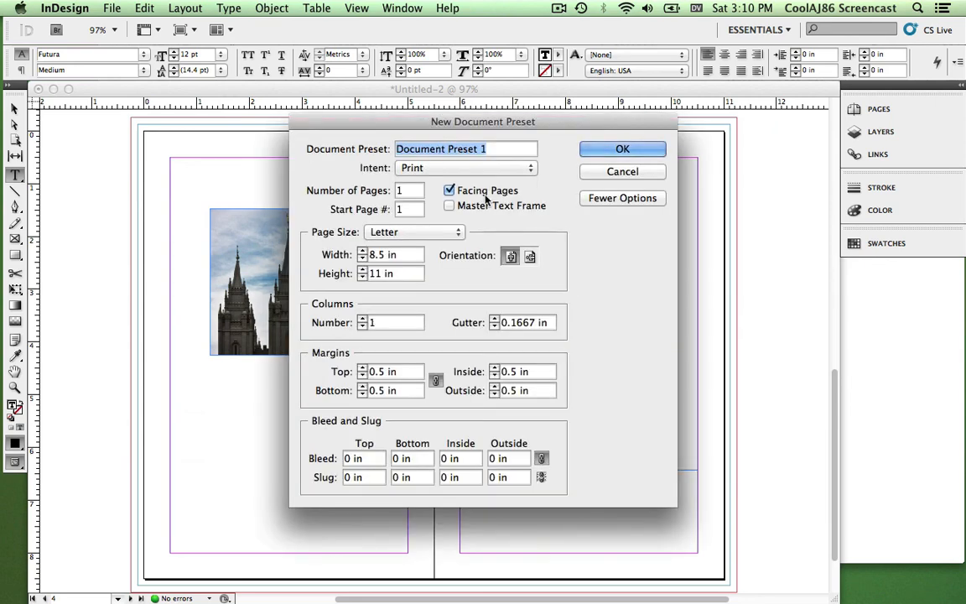
{"action": "type", "text": "Ward "}
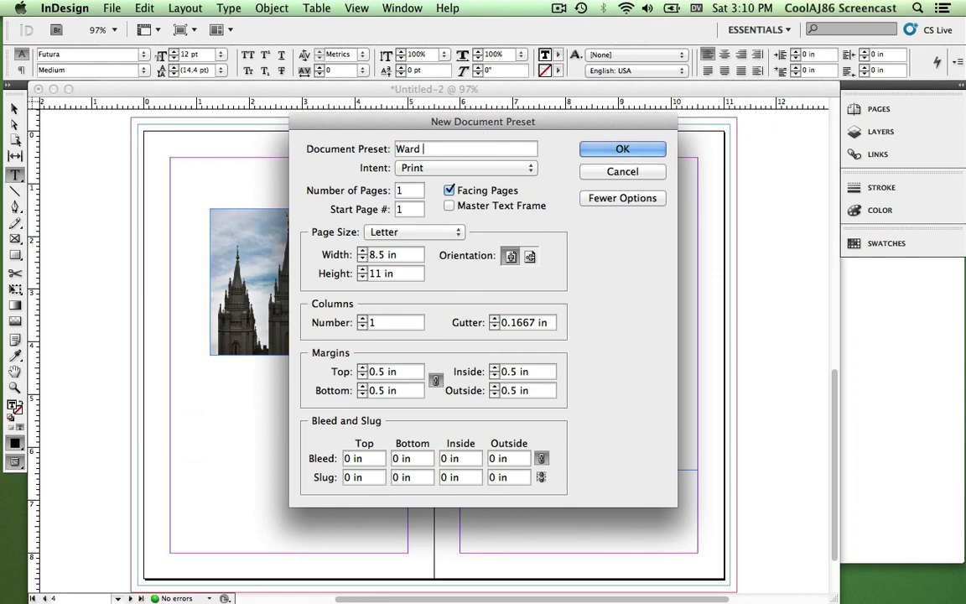
{"action": "type", "text": "Program Preset"}
{"action": "left_click", "coordinate": [440, 167]}
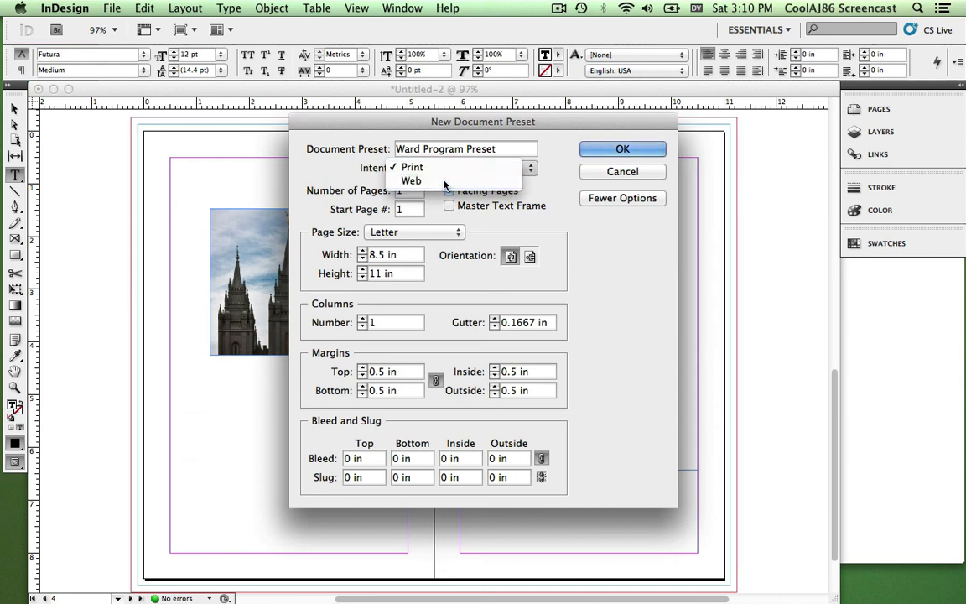
{"action": "left_click", "coordinate": [411, 180]}
{"action": "left_click", "coordinate": [458, 171]}
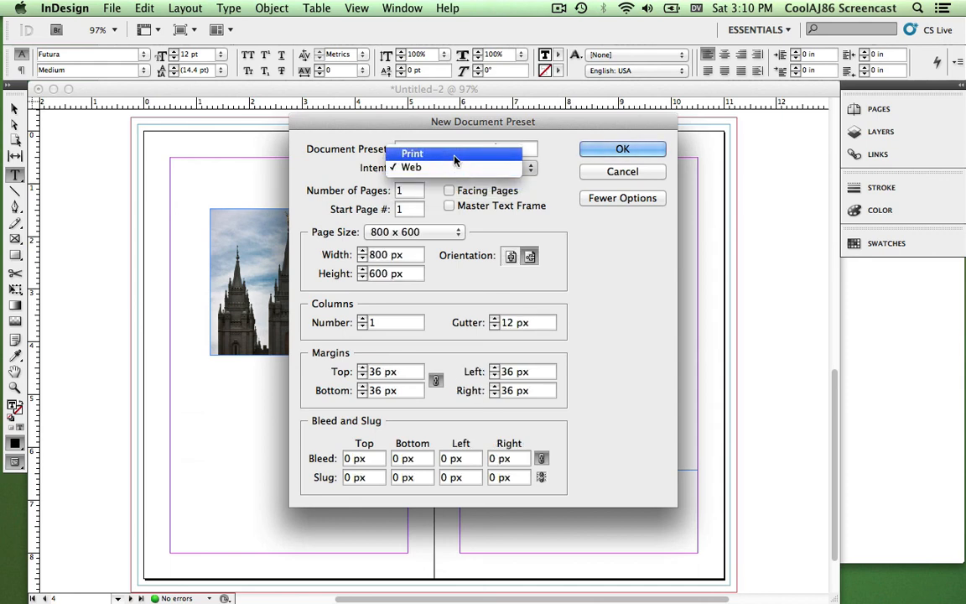
{"action": "left_click", "coordinate": [410, 152]}
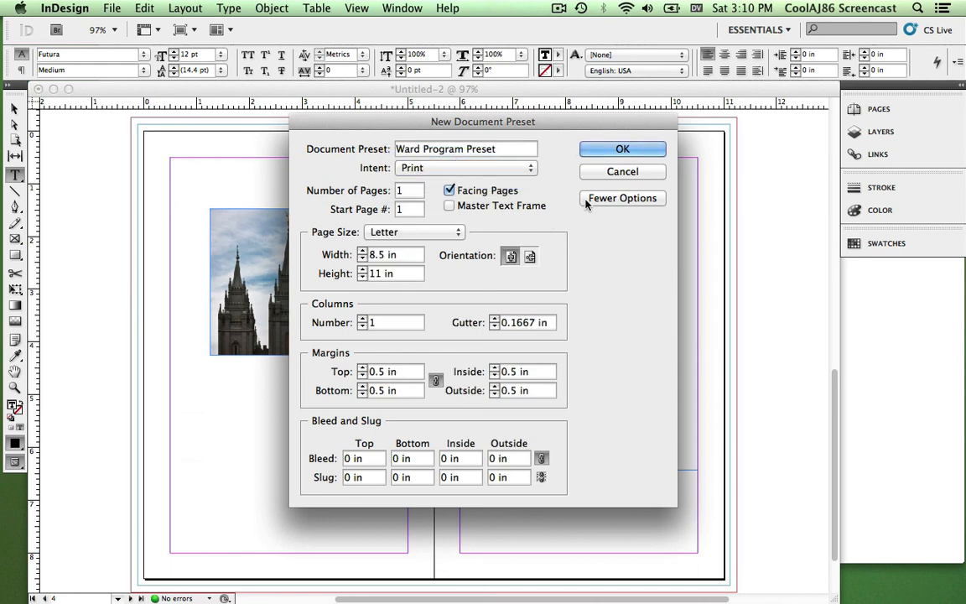
{"action": "left_click", "coordinate": [597, 175]}
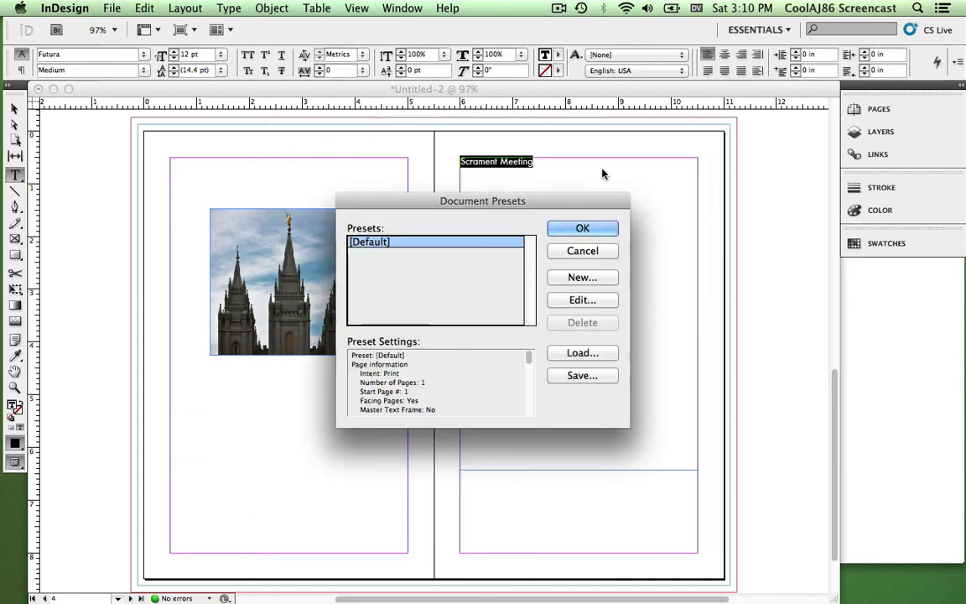
{"action": "left_click", "coordinate": [597, 250]}
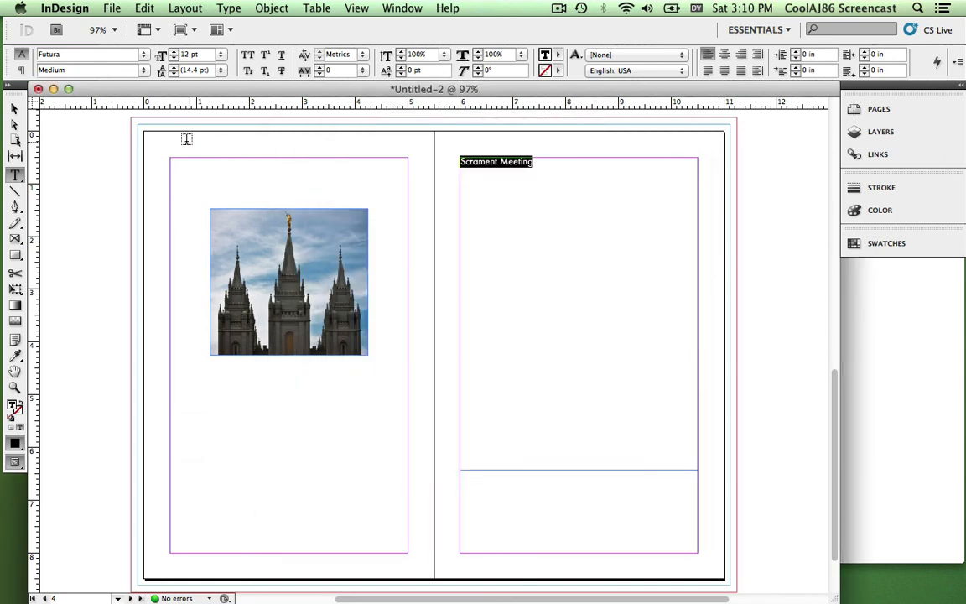
{"action": "left_click", "coordinate": [112, 7]}
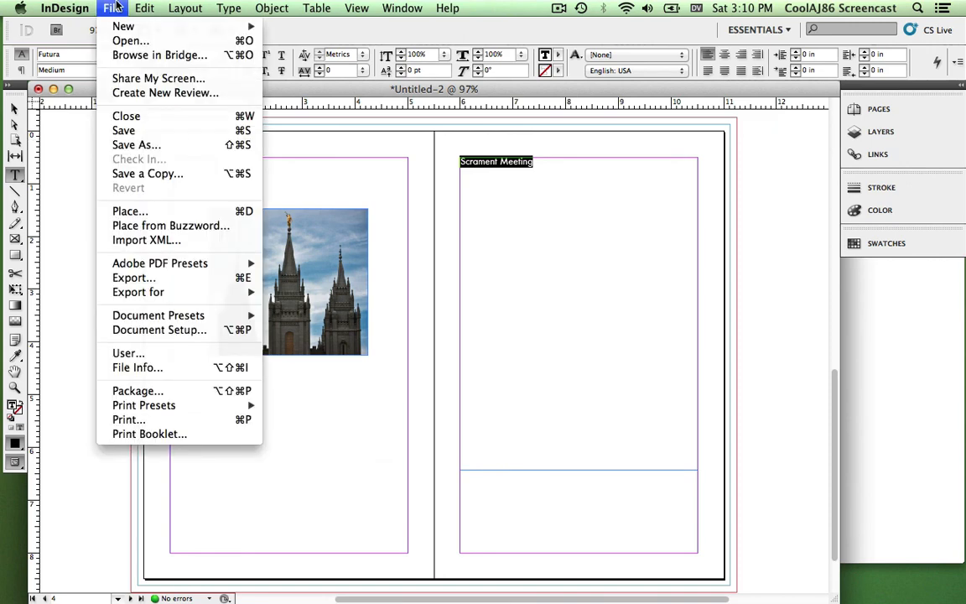
{"action": "left_click", "coordinate": [116, 6]}
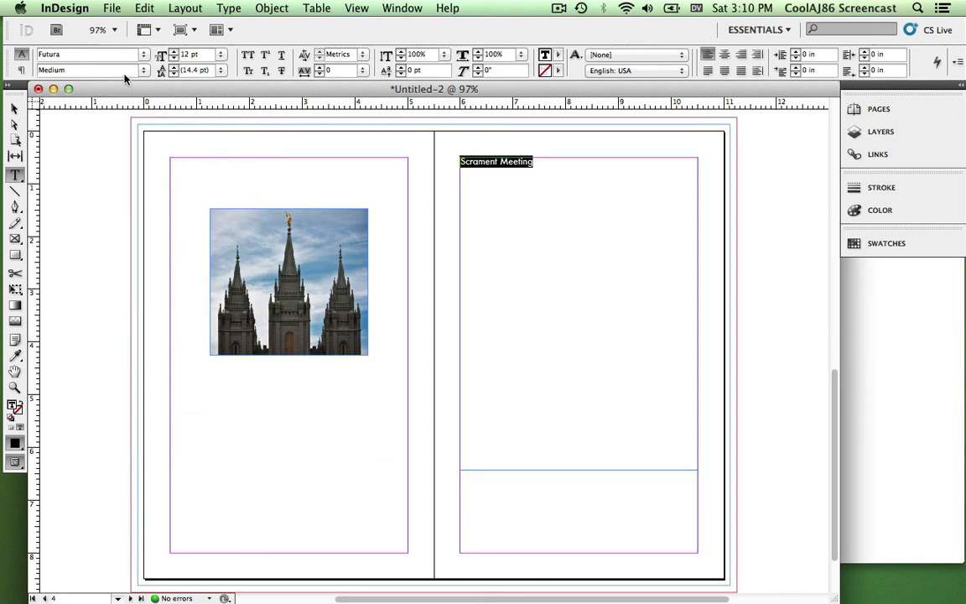
Step: Center the "Scrament Meeting" heading and set its font size to 16 pt
{"action": "key", "text": "super+shift+c"}
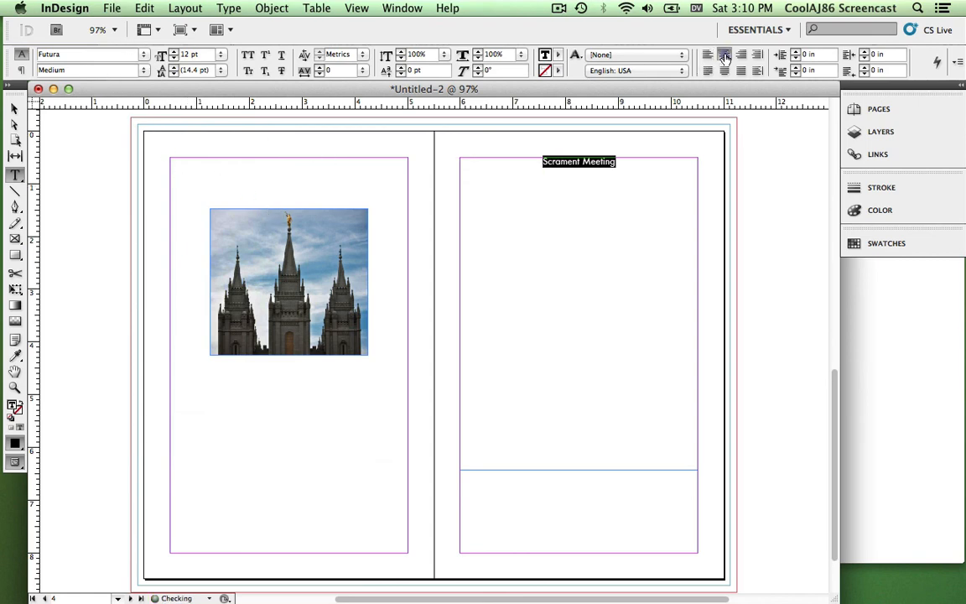
{"action": "left_click", "coordinate": [184, 54]}
{"action": "type", "text": "16"}
{"action": "key", "text": "Return"}
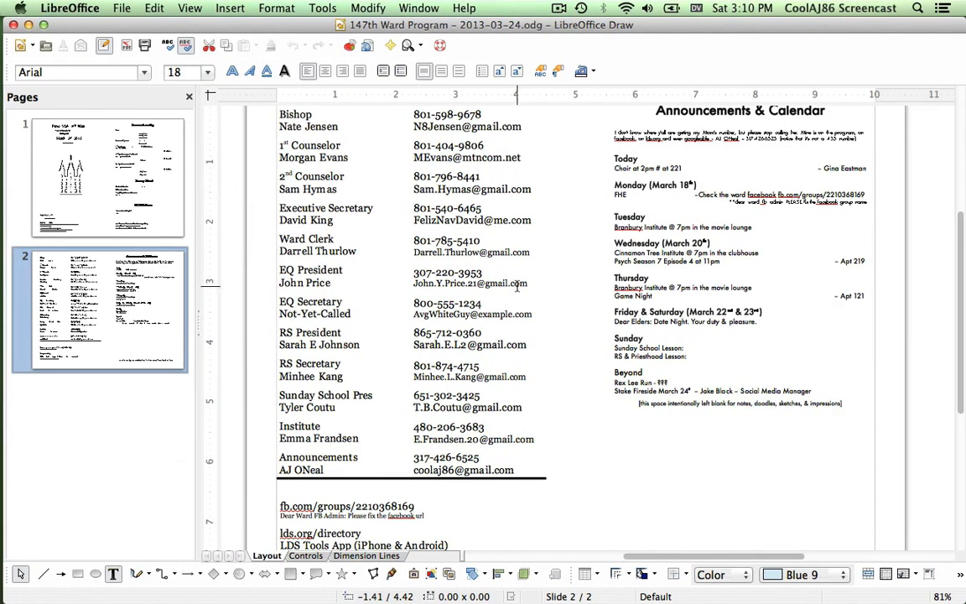
Step: Switch to LibreOffice Draw, check the font formatting of the "Sacrament Meeting" heading on page 1, and compare it with the InDesign heading
{"action": "scroll", "coordinate": [518, 284], "scroll_direction": "down", "scroll_amount": 5}
{"action": "scroll", "coordinate": [516, 286], "scroll_direction": "up", "scroll_amount": 10}
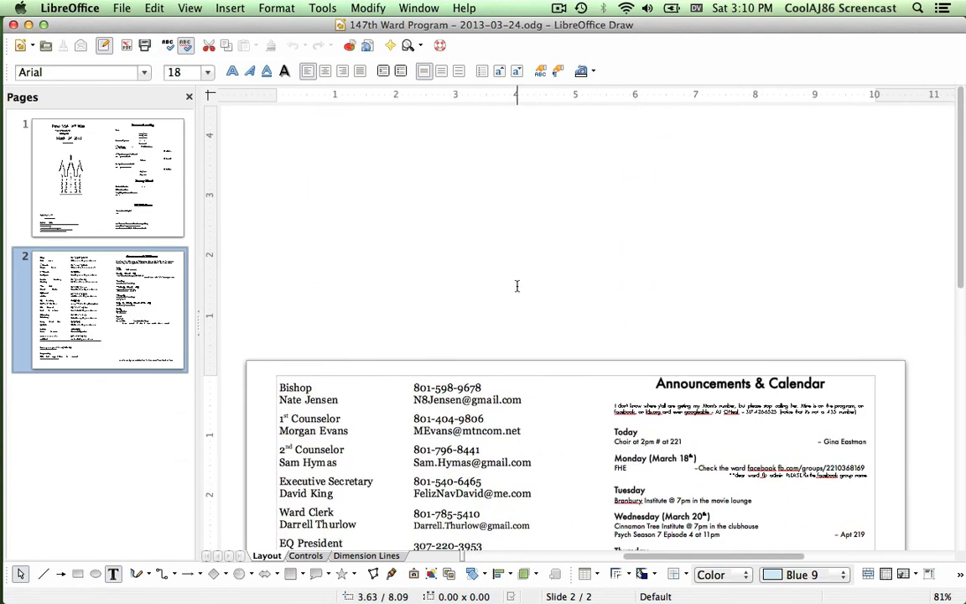
{"action": "left_click", "coordinate": [163, 194]}
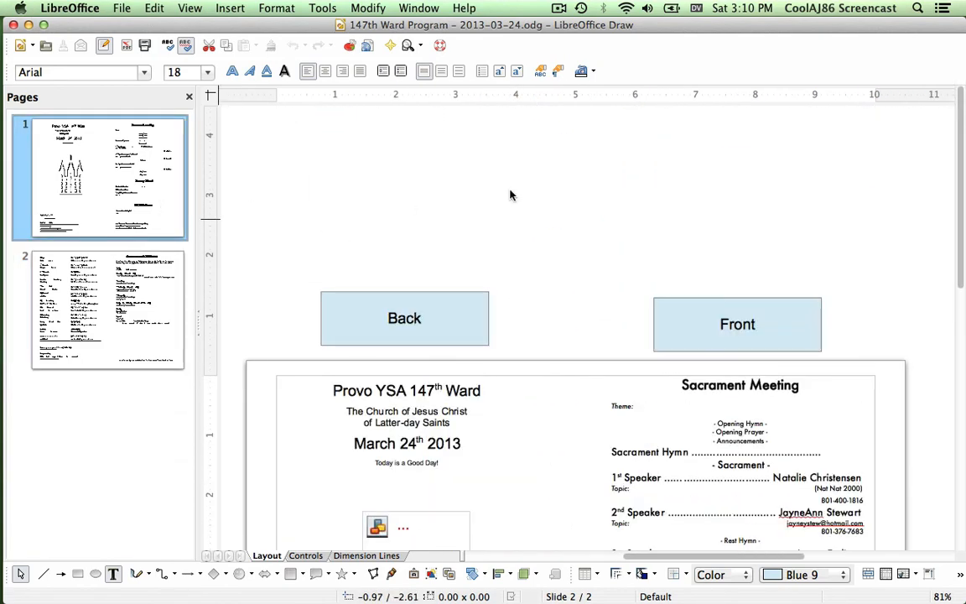
{"action": "left_click", "coordinate": [751, 392]}
{"action": "triple_click", "coordinate": [751, 391]}
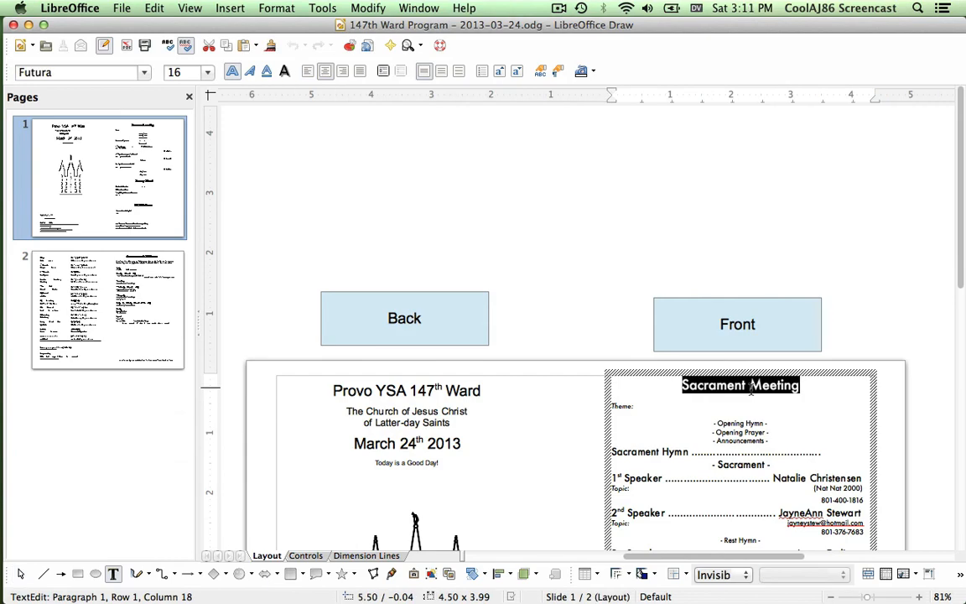
{"action": "key", "text": "super+Tab"}
{"action": "scroll", "coordinate": [625, 395], "scroll_direction": "down", "scroll_amount": 2}
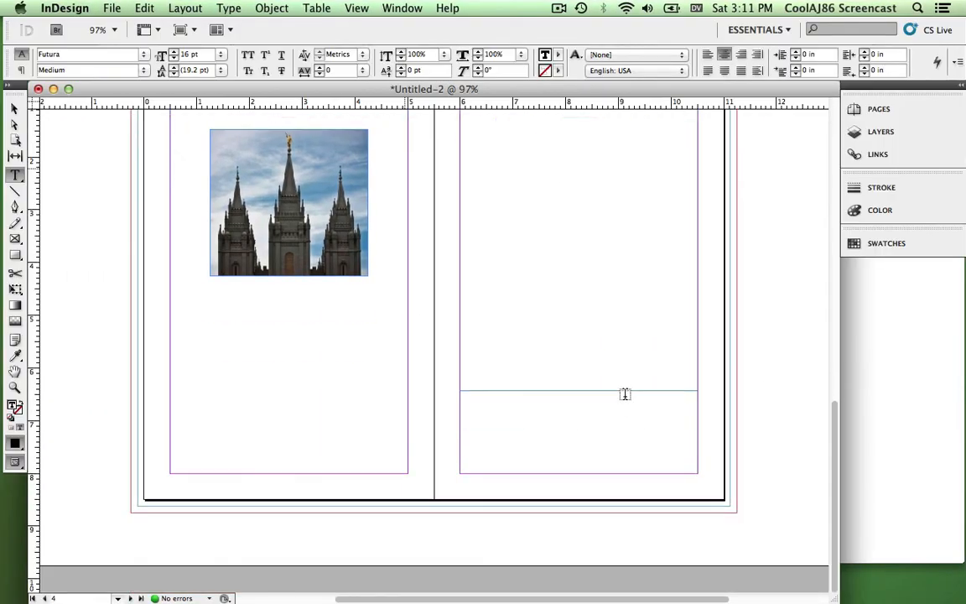
{"action": "scroll", "coordinate": [625, 395], "scroll_direction": "up", "scroll_amount": 10}
{"action": "scroll", "coordinate": [625, 394], "scroll_direction": "down", "scroll_amount": 7}
{"action": "scroll", "coordinate": [625, 394], "scroll_direction": "down", "scroll_amount": 4}
{"action": "scroll", "coordinate": [624, 394], "scroll_direction": "up", "scroll_amount": 1}
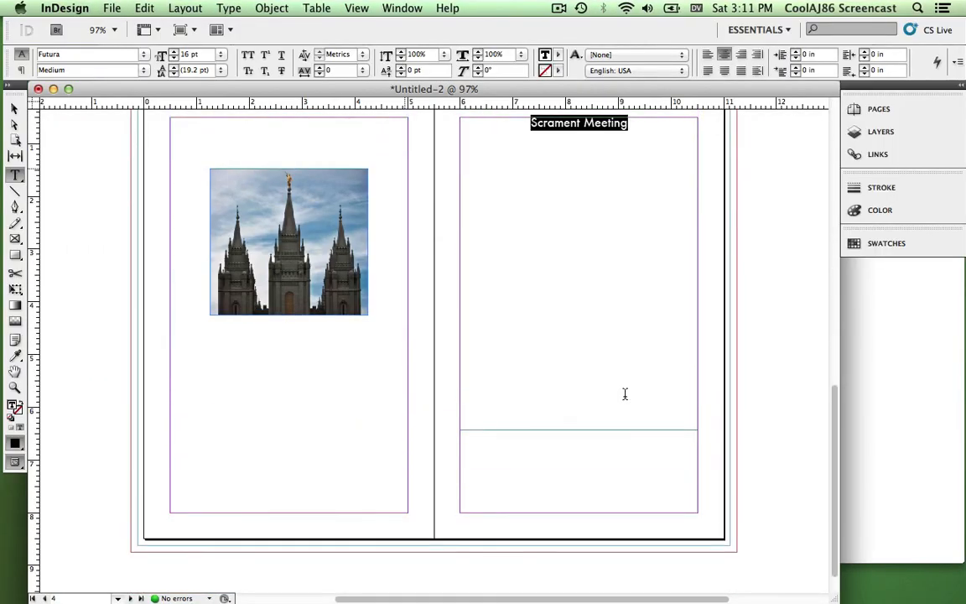
Step: In LibreOffice Draw, examine the "Theme:" line and the spacing of the lines under the "Sacrament Meeting" heading, and return to InDesign
{"action": "key", "text": "super+Tab"}
{"action": "scroll", "coordinate": [535, 399], "scroll_direction": "down", "scroll_amount": 5}
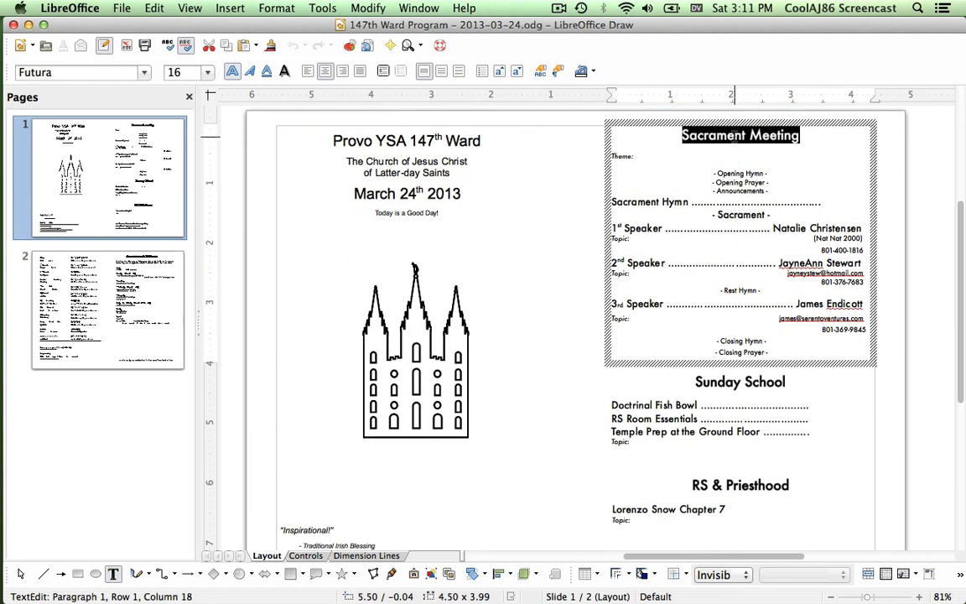
{"action": "left_click", "coordinate": [653, 155]}
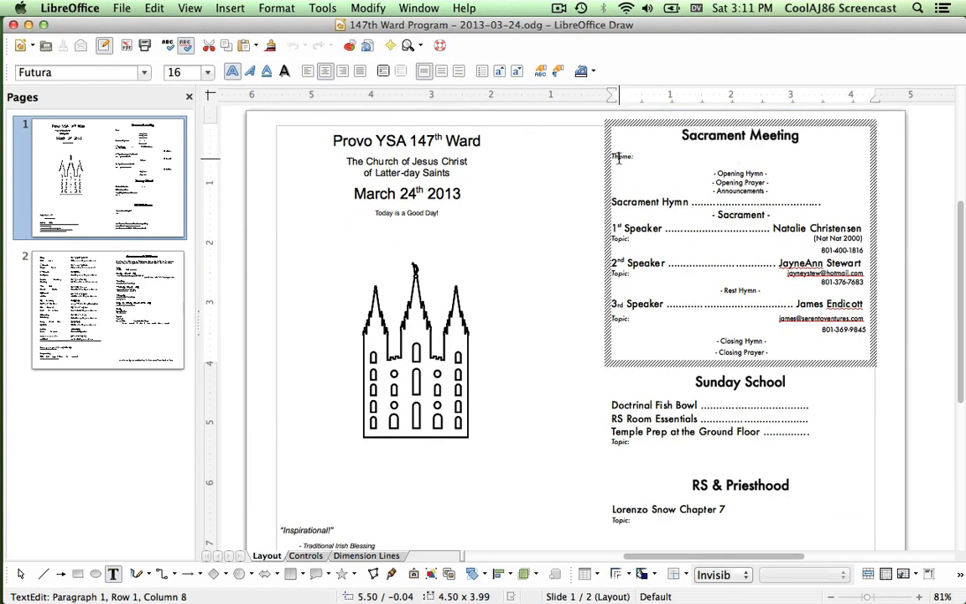
{"action": "key", "text": "Down"}
{"action": "key", "text": "Down"}
{"action": "key", "text": "Down"}
{"action": "key", "text": "Down"}
{"action": "scroll", "coordinate": [619, 158], "scroll_direction": "left", "scroll_amount": 3}
{"action": "scroll", "coordinate": [619, 159], "scroll_direction": "down", "scroll_amount": 1}
{"action": "key", "text": "super+Tab"}
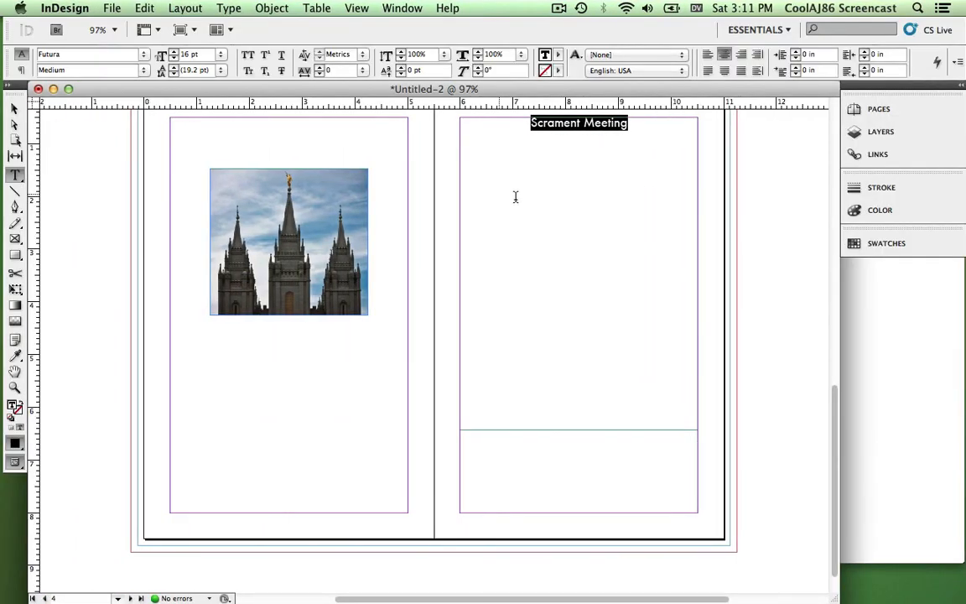
Step: Leave a blank line below the "Scrament Meeting" heading and add a left-aligned "Theme:" line at 8 pt
{"action": "left_click", "coordinate": [573, 199]}
{"action": "key", "text": "Return"}
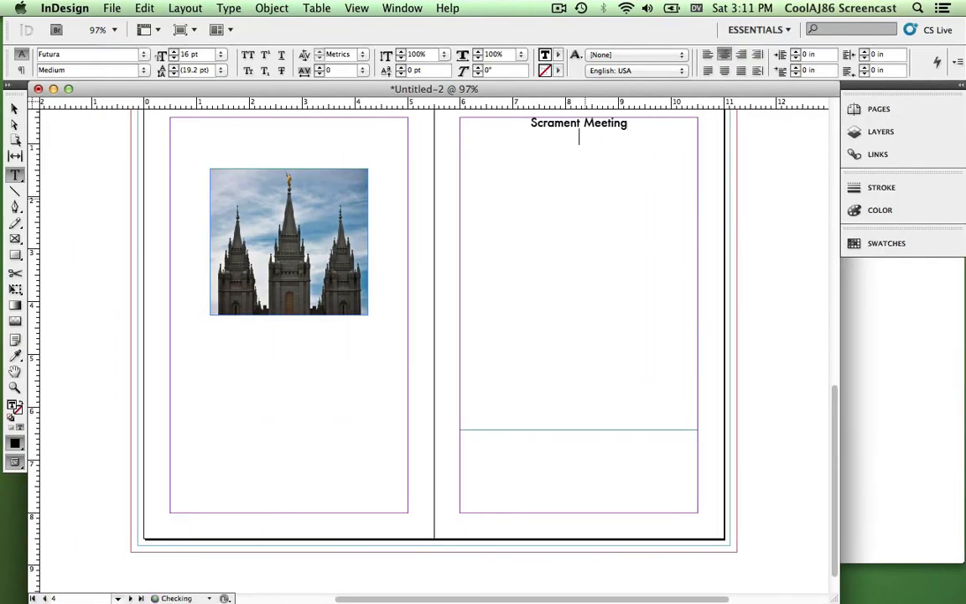
{"action": "left_click", "coordinate": [708, 56]}
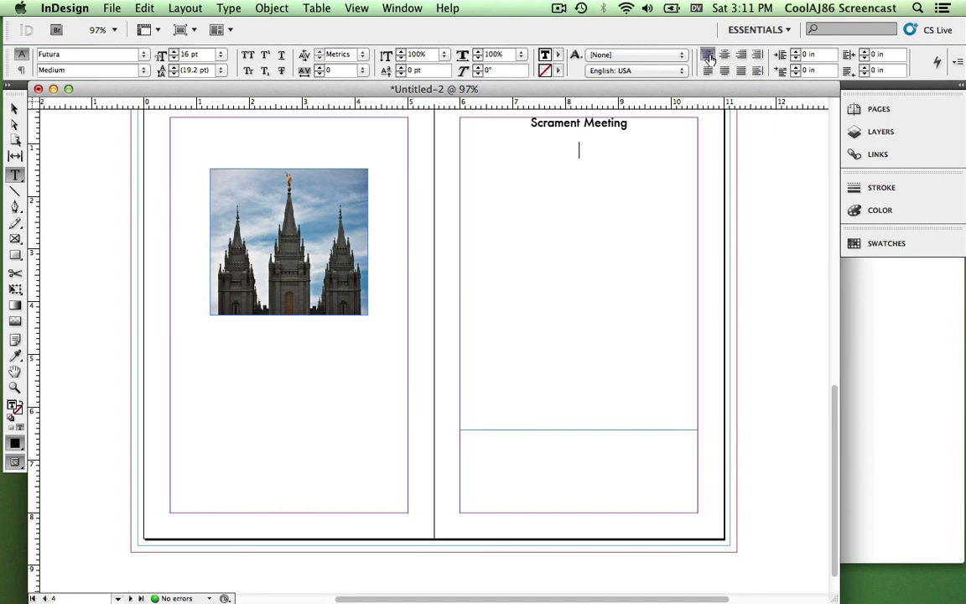
{"action": "type", "text": "Theme"}
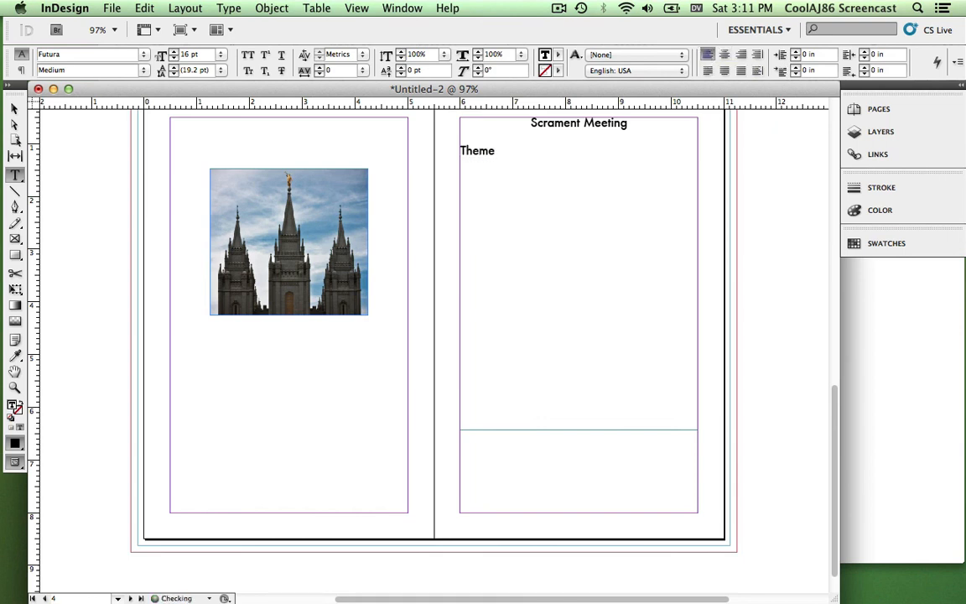
{"action": "type", "text": ":"}
{"action": "key", "text": "shift+Home"}
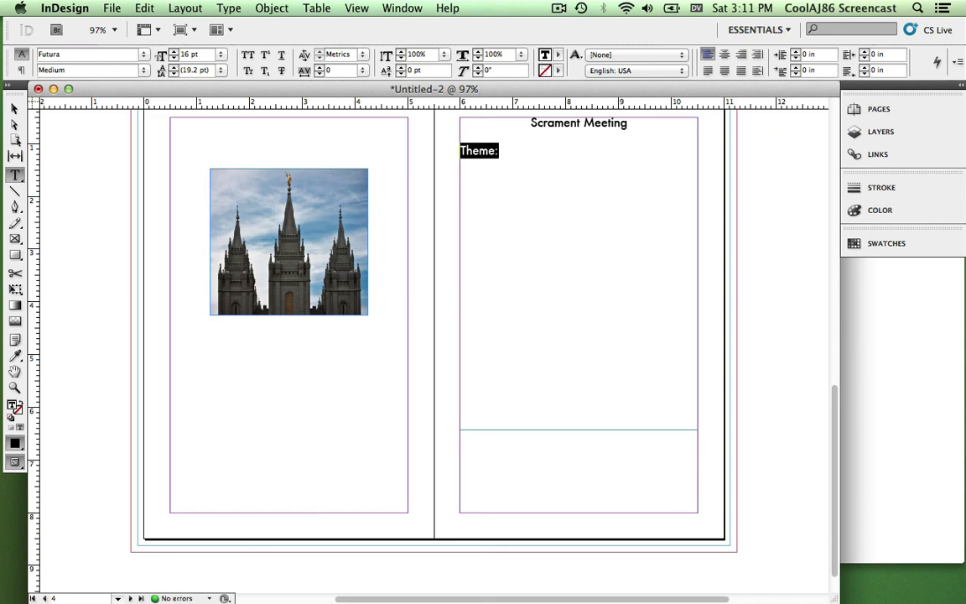
{"action": "left_click", "coordinate": [191, 54]}
{"action": "type", "text": "8"}
{"action": "key", "text": "Return"}
Step: Leave a blank line below "Theme:" and add the centered line "- Opening Hymn -", checking the wording against the LibreOffice Draw program
{"action": "left_click", "coordinate": [539, 151]}
{"action": "key", "text": "Return"}
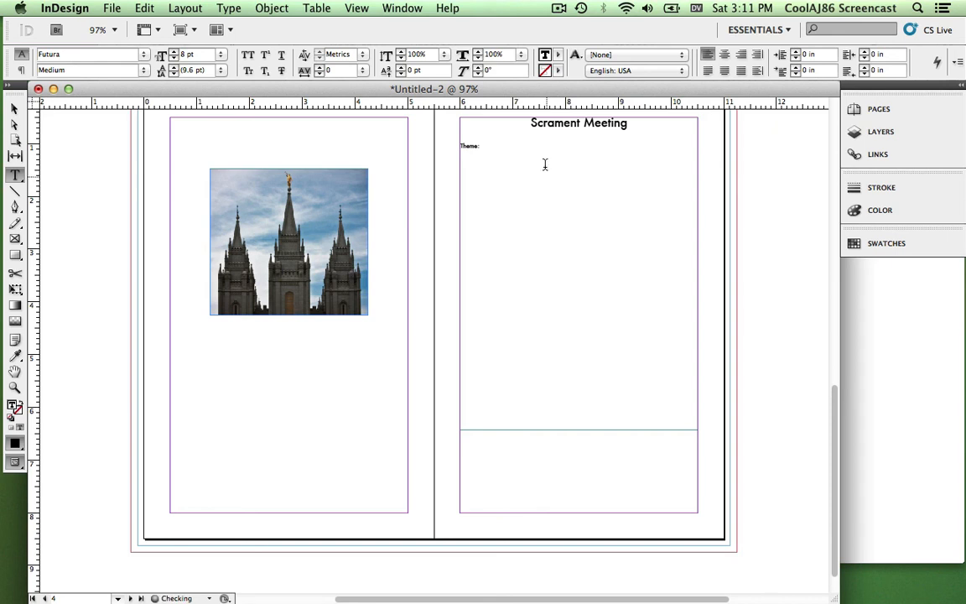
{"action": "left_click", "coordinate": [723, 56]}
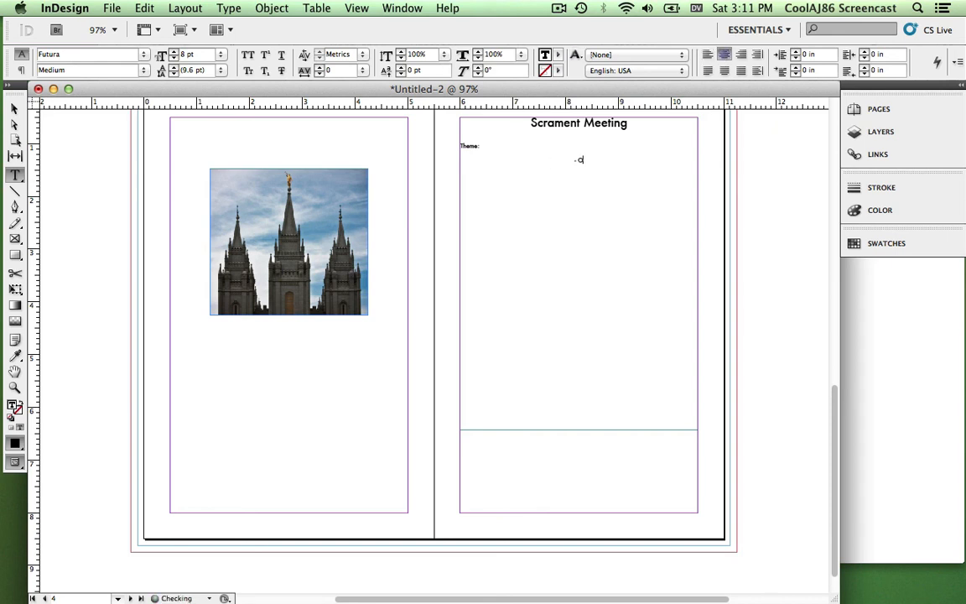
{"action": "type", "text": "- Opening Hymn"}
{"action": "key", "text": "ctrl+Right"}
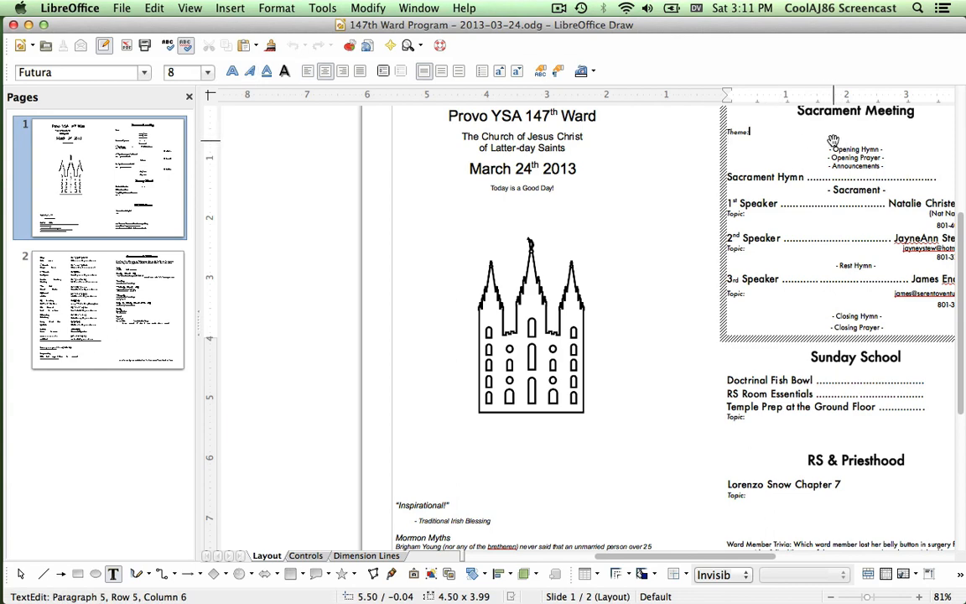
{"action": "key", "text": "ctrl+Left"}
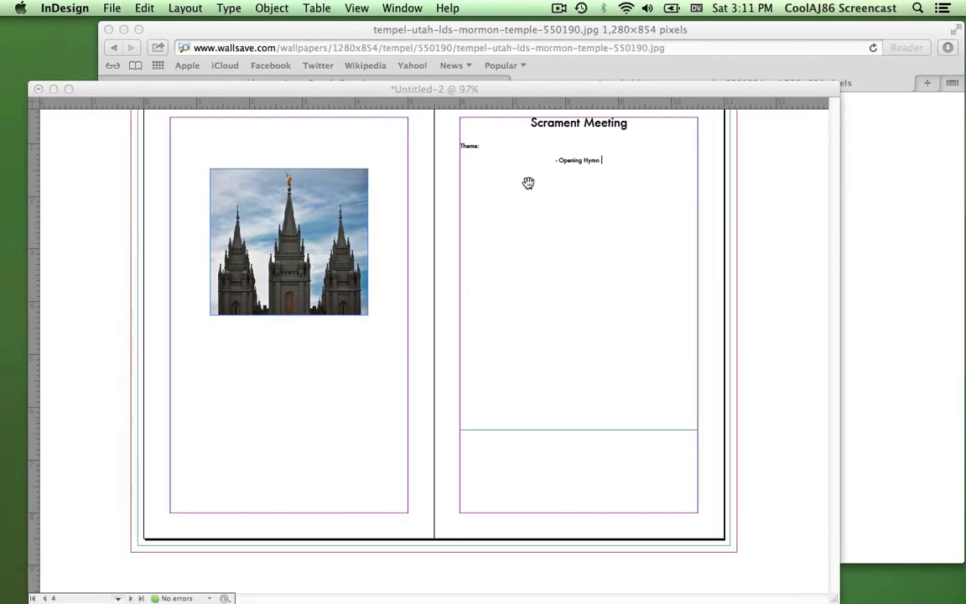
Step: Check the font size of the blank line below "Theme:" in InDesign and in the LibreOffice Draw original
{"action": "left_click", "coordinate": [560, 153]}
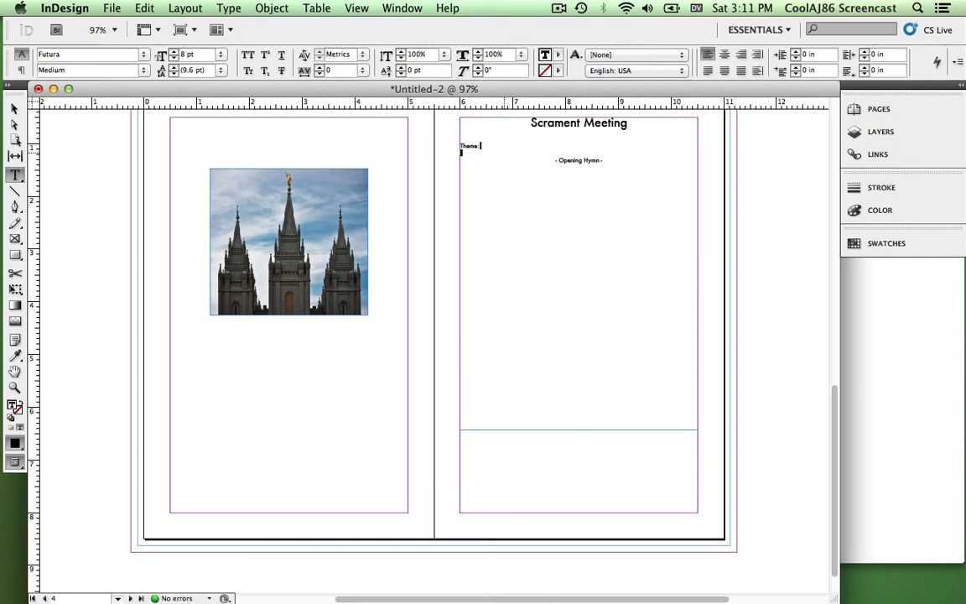
{"action": "left_click", "coordinate": [183, 56]}
{"action": "key", "text": "Return"}
{"action": "left_click", "coordinate": [528, 198]}
{"action": "type", "text": "-"}
{"action": "key", "text": "Up"}
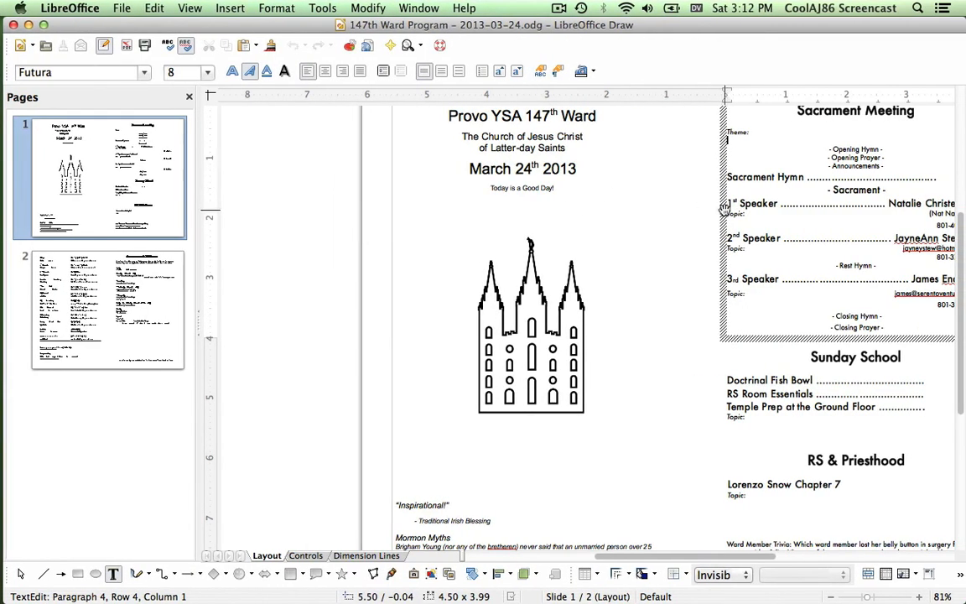
Step: Copy the "Opening Prayer" and "Announcements" lines from LibreOffice Draw and paste them below "- Opening Hymn -" in InDesign
{"action": "left_click", "coordinate": [892, 161]}
{"action": "left_click_drag", "start_coordinate": [826, 161], "coordinate": [873, 164]}
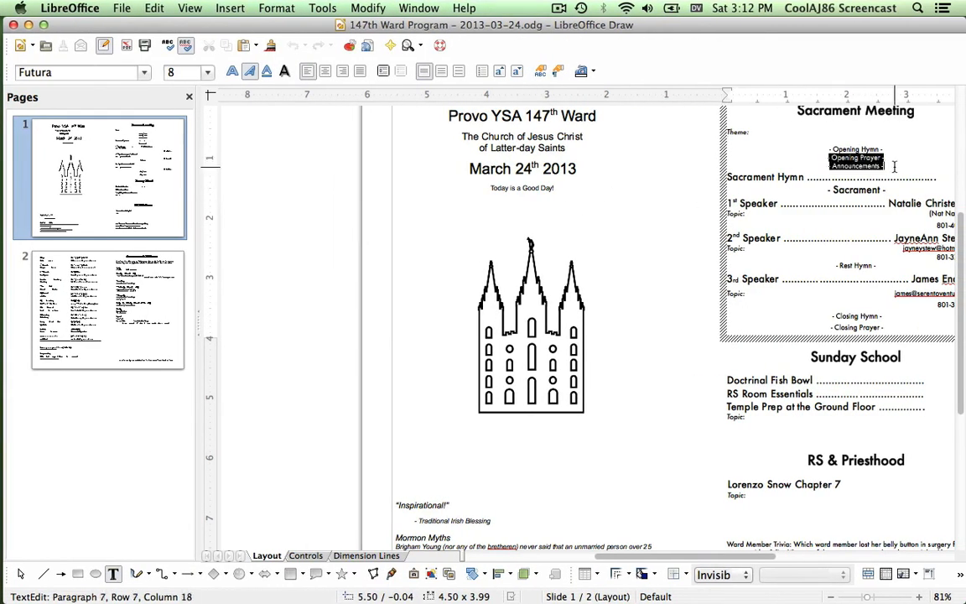
{"action": "key", "text": "super+c"}
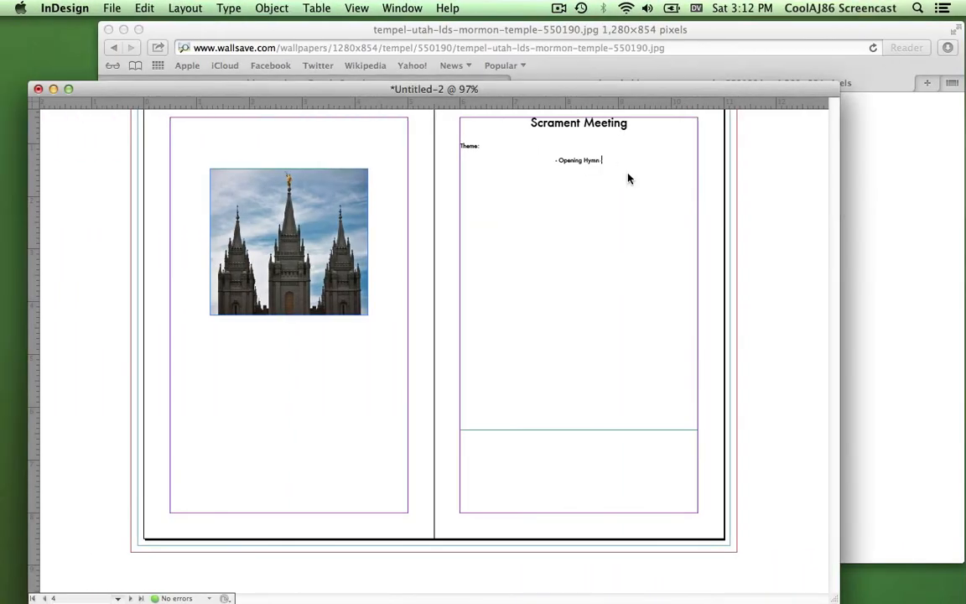
{"action": "key", "text": "super+v"}
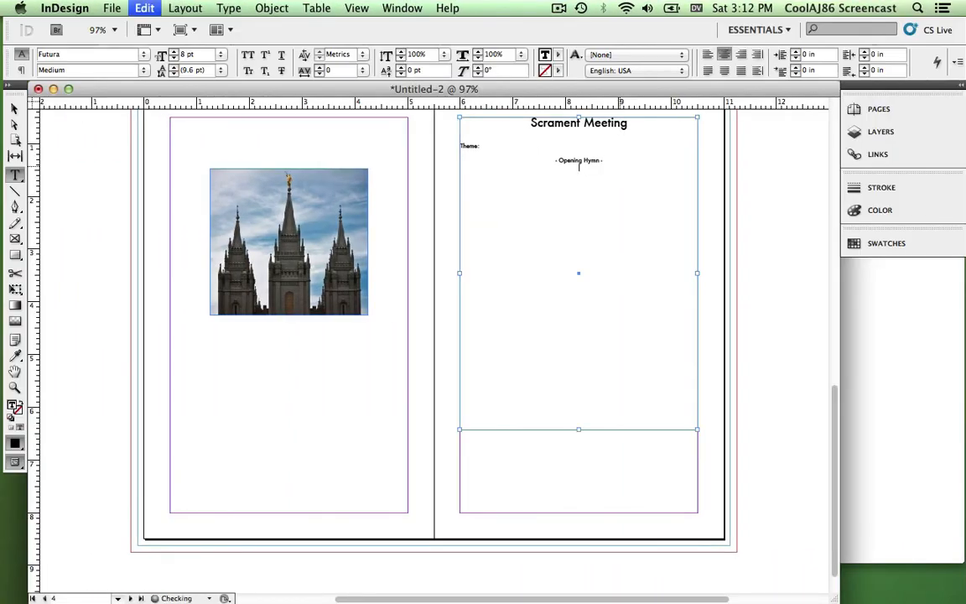
Step: Finish the centered lines "- Opening Prayer -" and "- Announcements -" below "- Opening Hymn -", matching the LibreOffice Draw program
{"action": "type", "text": "- Opening Prayer -"}
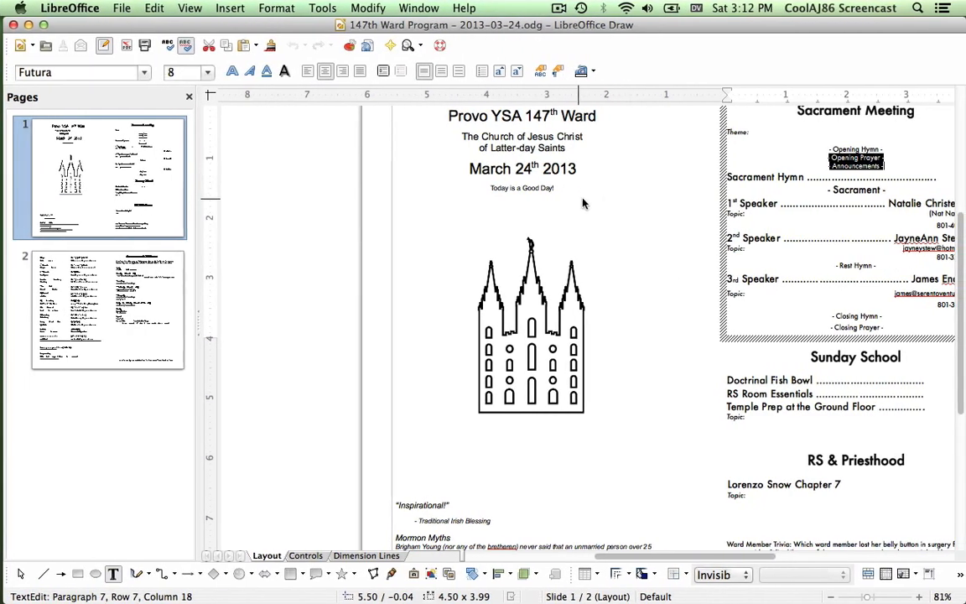
{"action": "key", "text": "ctrl+Left"}
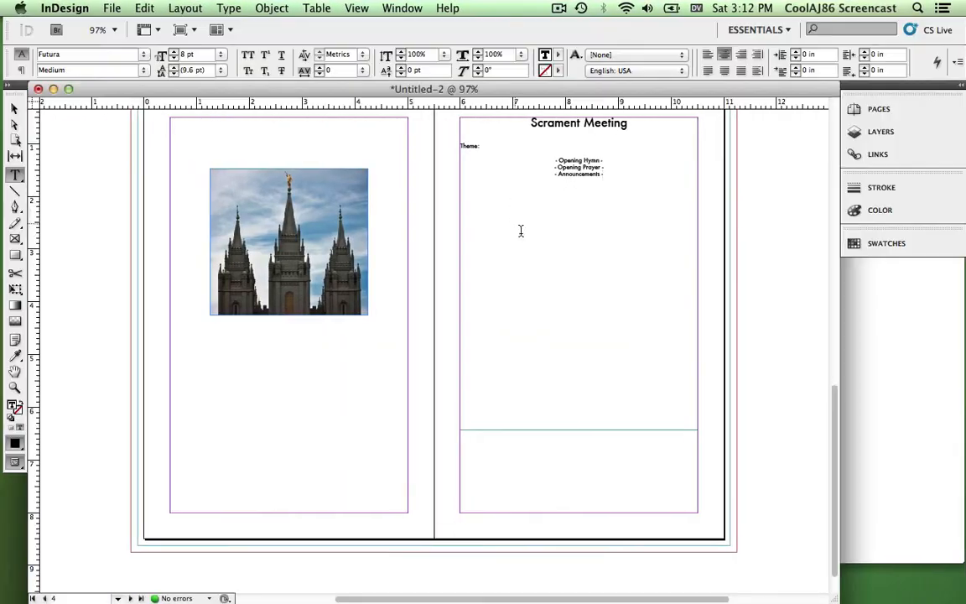
{"action": "left_click", "coordinate": [577, 491]}
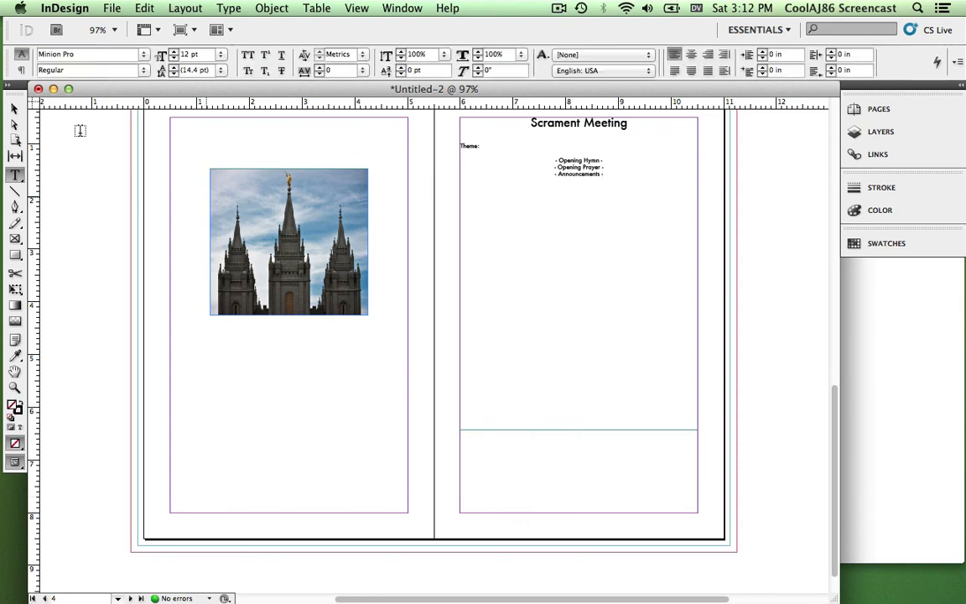
Step: Shorten the "Scrament Meeting" text frame from its lower edge to about 1.19 in high, ending just below the Announcements line
{"action": "left_click", "coordinate": [14, 107]}
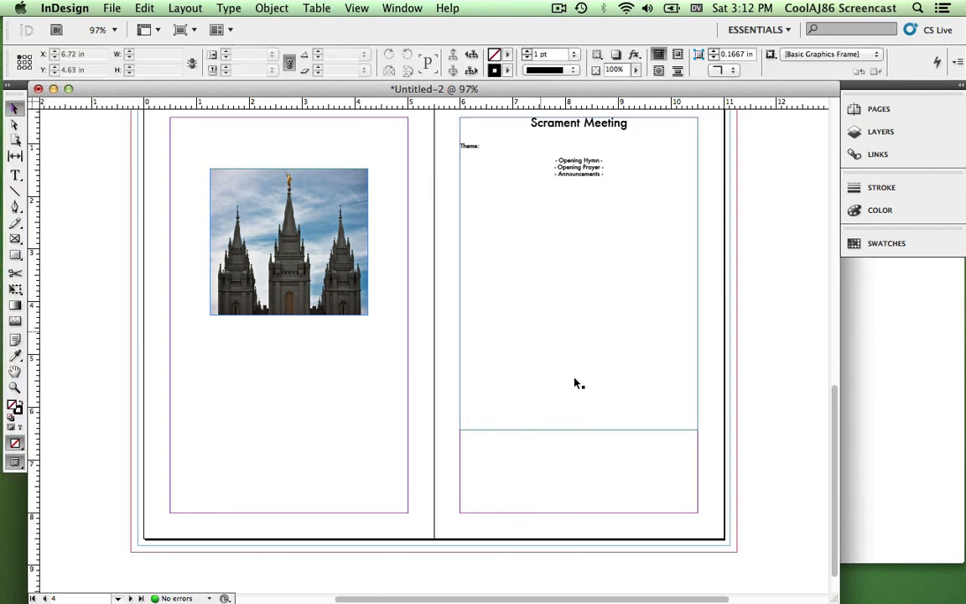
{"action": "left_click", "coordinate": [589, 432]}
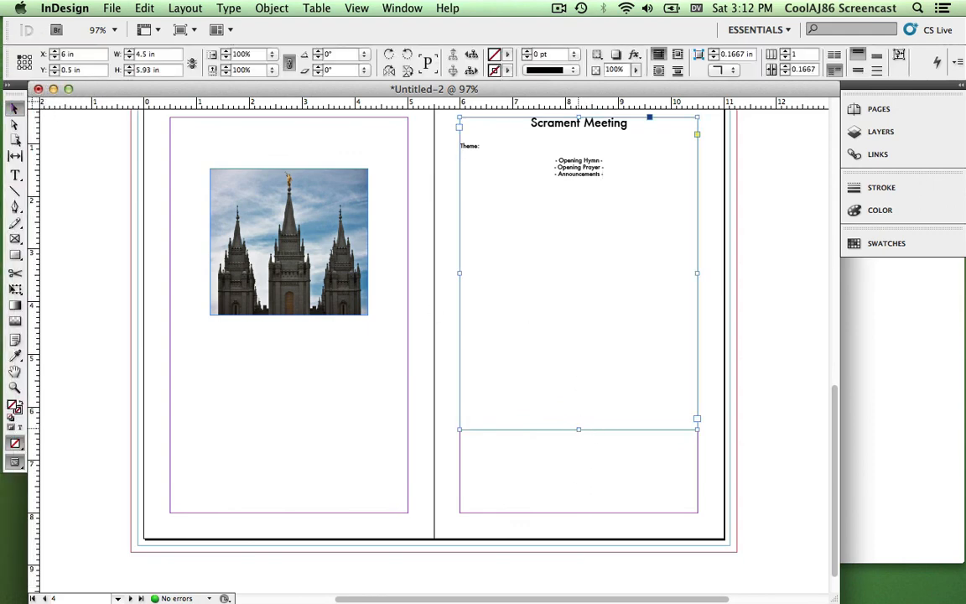
{"action": "left_click_drag", "start_coordinate": [578, 427], "coordinate": [570, 179]}
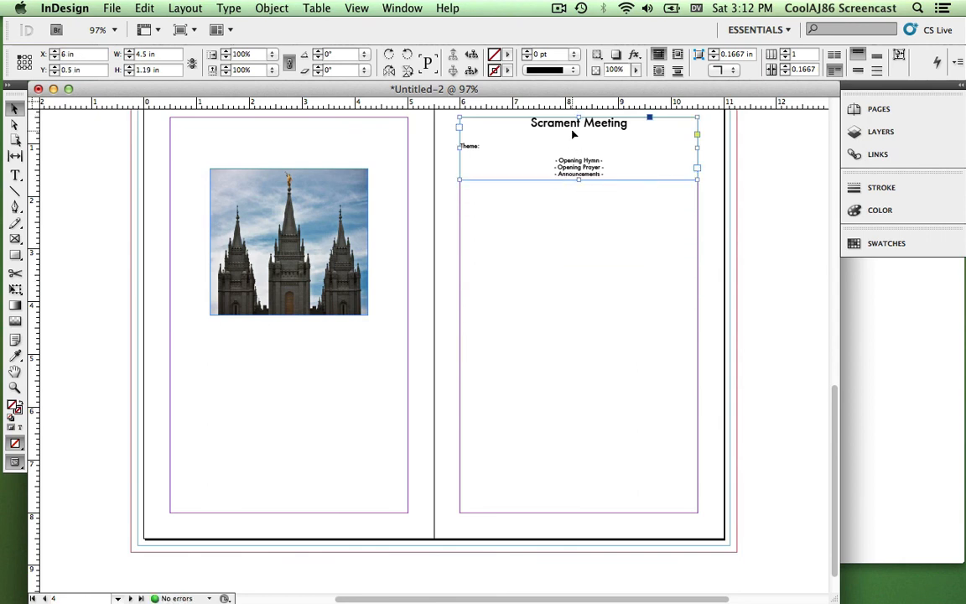
Step: Duplicate the whole "Scrament Meeting" text frame by copying and pasting it onto the same spread
{"action": "double_click", "coordinate": [572, 123]}
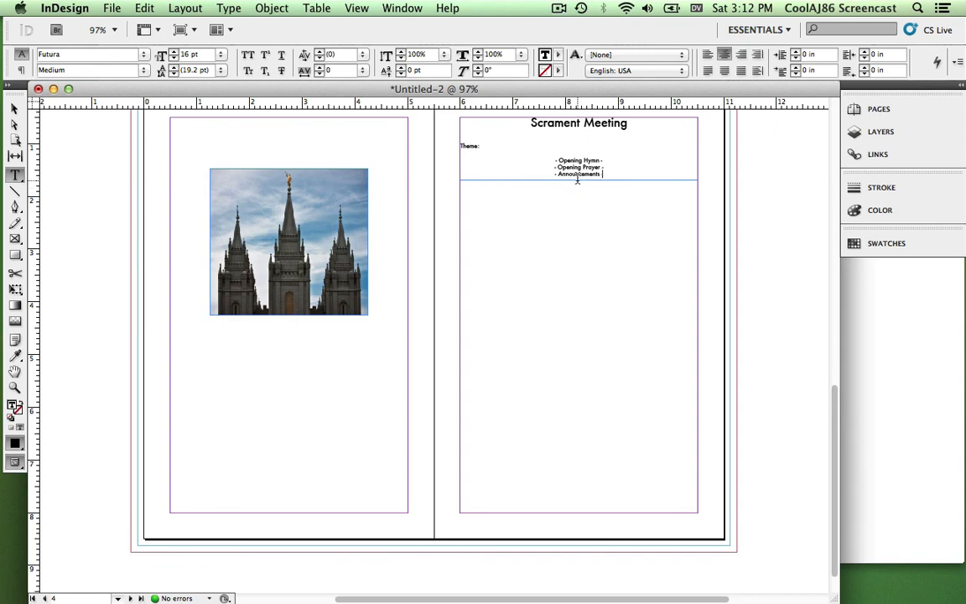
{"action": "left_click", "coordinate": [586, 205]}
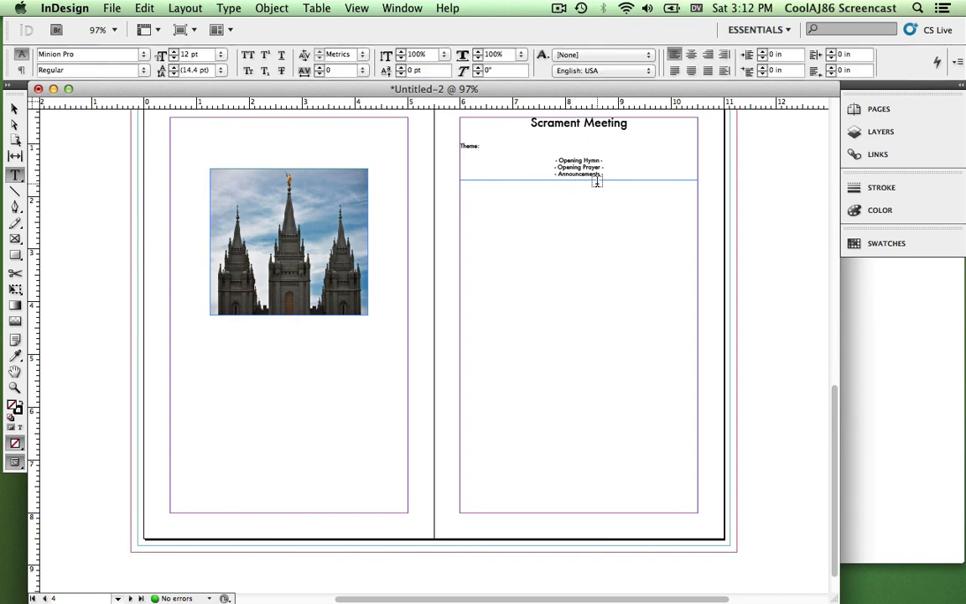
{"action": "left_click", "coordinate": [14, 124]}
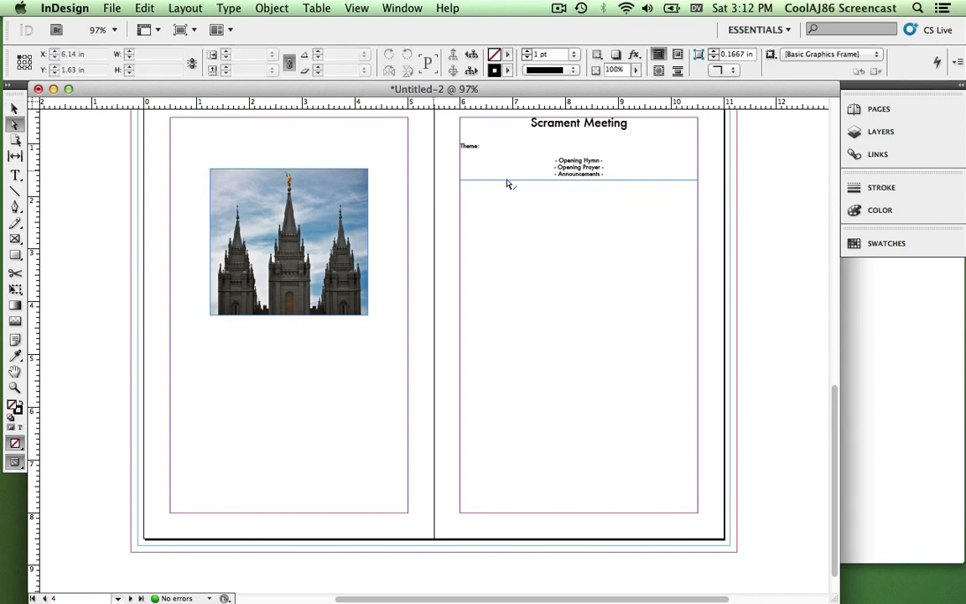
{"action": "left_click", "coordinate": [15, 107]}
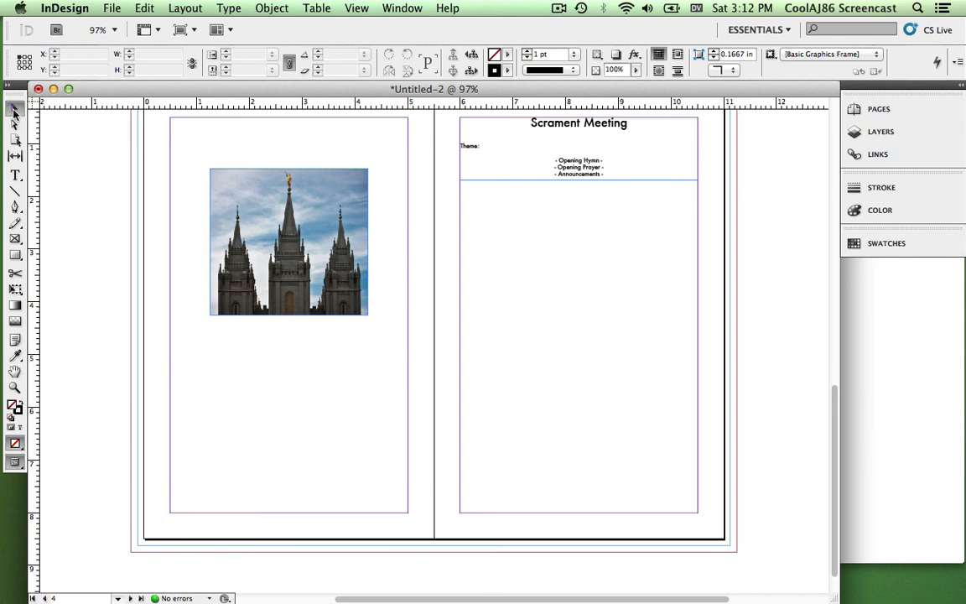
{"action": "left_click", "coordinate": [520, 183]}
{"action": "key", "text": "super+c"}
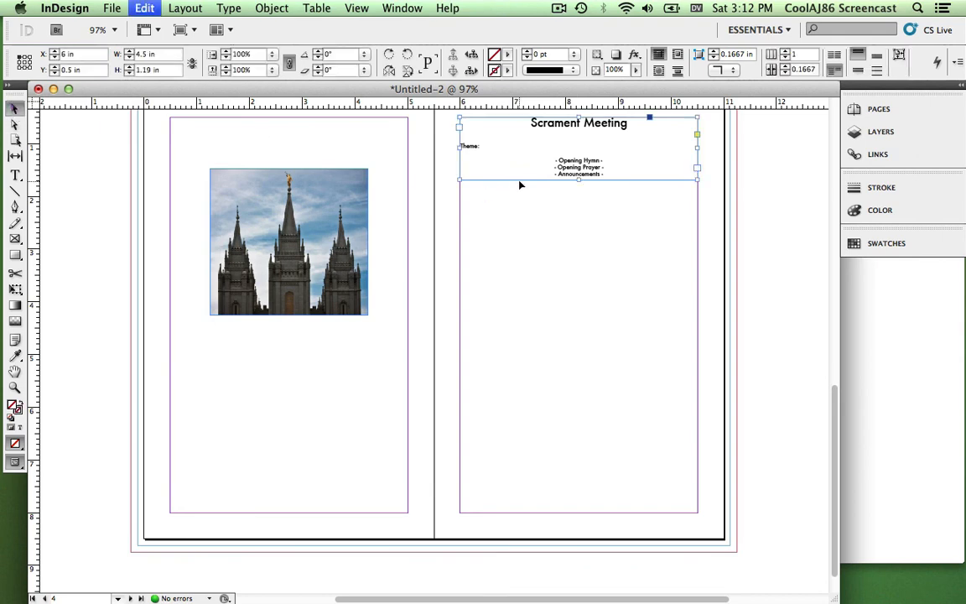
{"action": "key", "text": "super+v"}
Step: Delete everything below the heading in the original text frame and shrink the frame to fit just "Scrament Meeting"
{"action": "triple_click", "coordinate": [566, 167]}
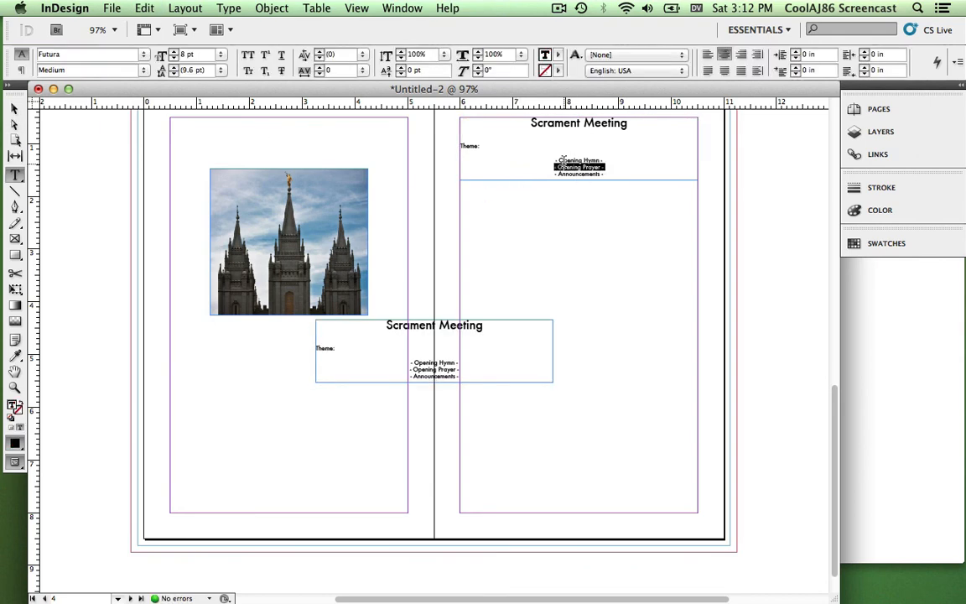
{"action": "left_click_drag", "start_coordinate": [611, 170], "coordinate": [446, 144]}
{"action": "key", "text": "BackSpace"}
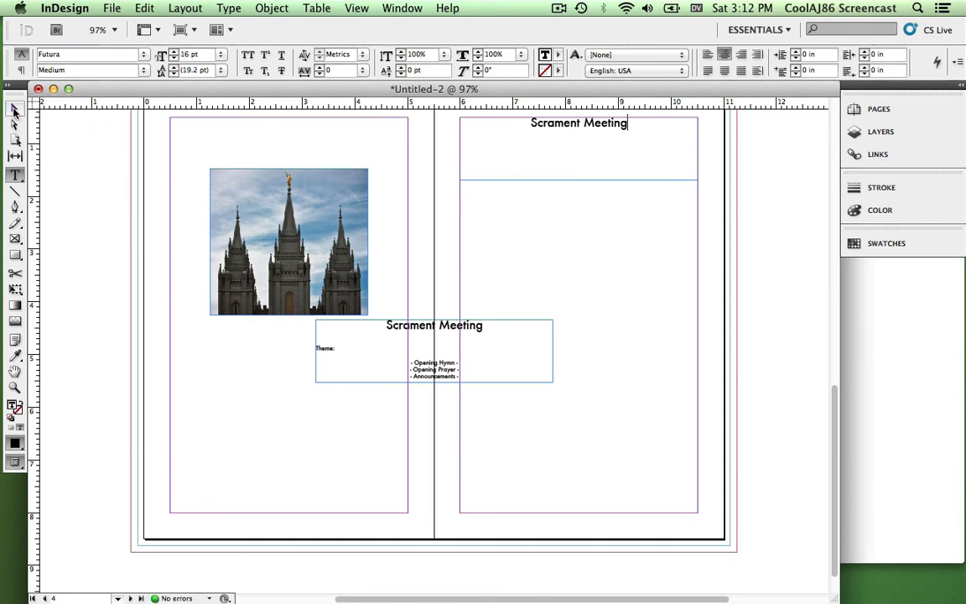
{"action": "key", "text": "Escape"}
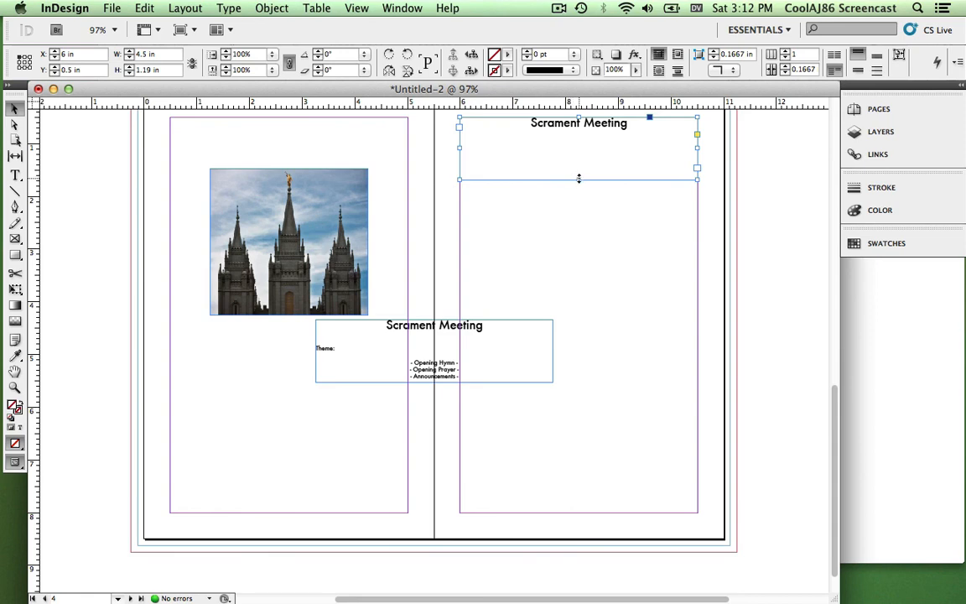
{"action": "left_click_drag", "start_coordinate": [579, 179], "coordinate": [578, 133]}
Step: Move the copied frame within the margins below the heading frame and delete its heading and the blank line above "Theme:"
{"action": "left_click_drag", "start_coordinate": [460, 321], "coordinate": [604, 228]}
{"action": "double_click", "coordinate": [602, 230]}
{"action": "triple_click", "coordinate": [602, 231]}
{"action": "key", "text": "BackSpace"}
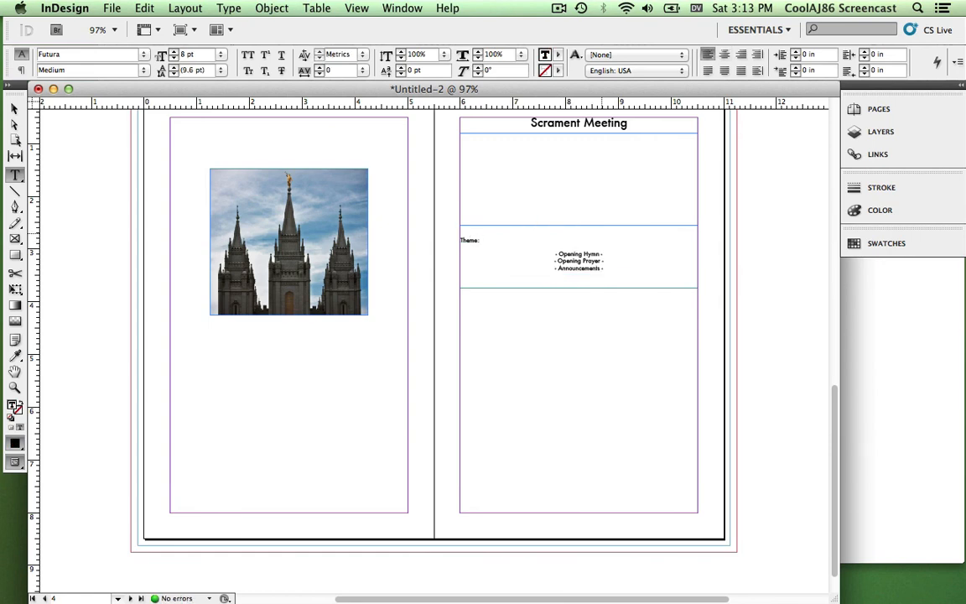
{"action": "key", "text": "Delete"}
Step: Move the "Theme:" text frame up beneath the heading frame and nudge it vertically to Y 0.8534 in
{"action": "left_click", "coordinate": [14, 108]}
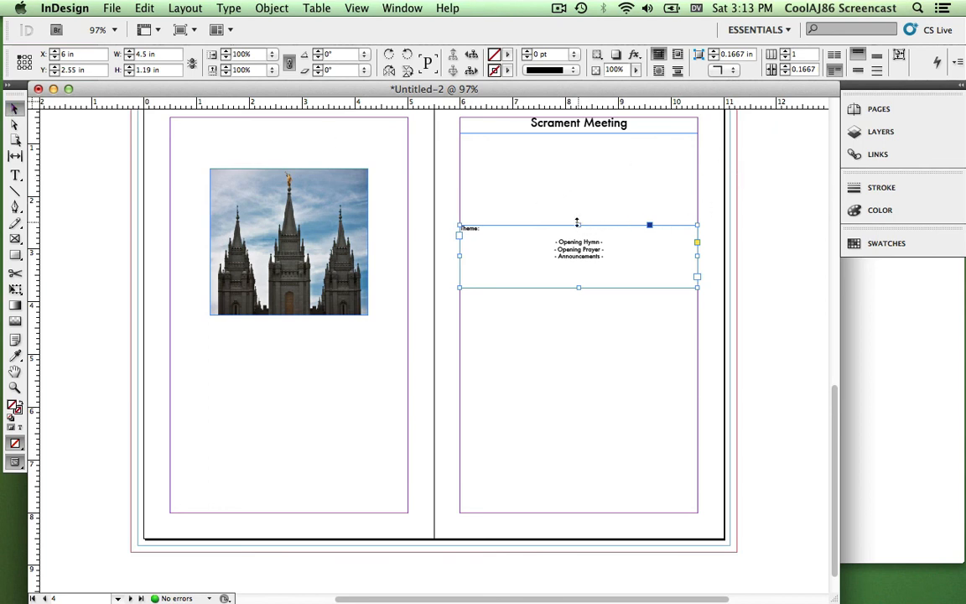
{"action": "left_click_drag", "start_coordinate": [591, 227], "coordinate": [589, 144]}
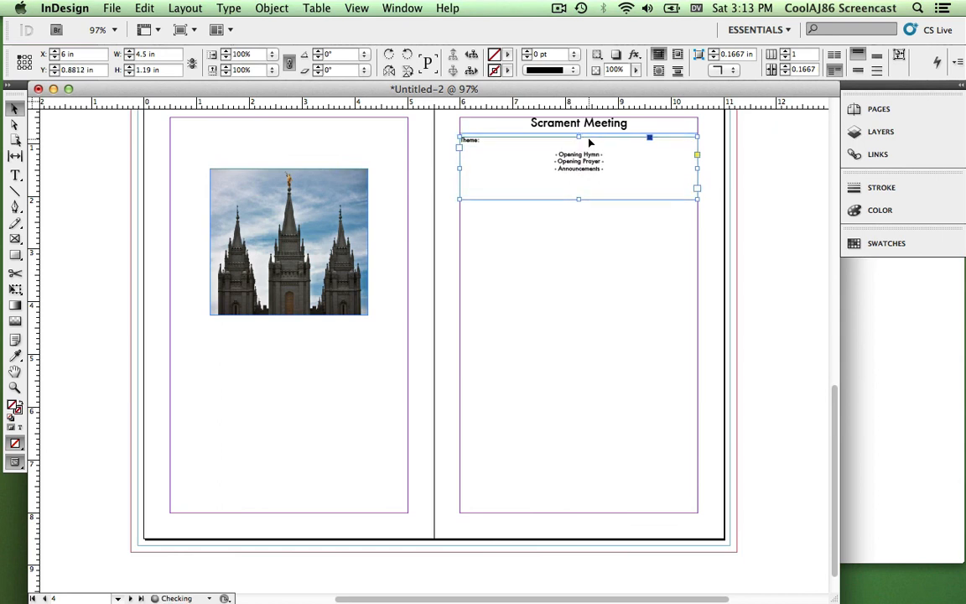
{"action": "key", "text": "Down"}
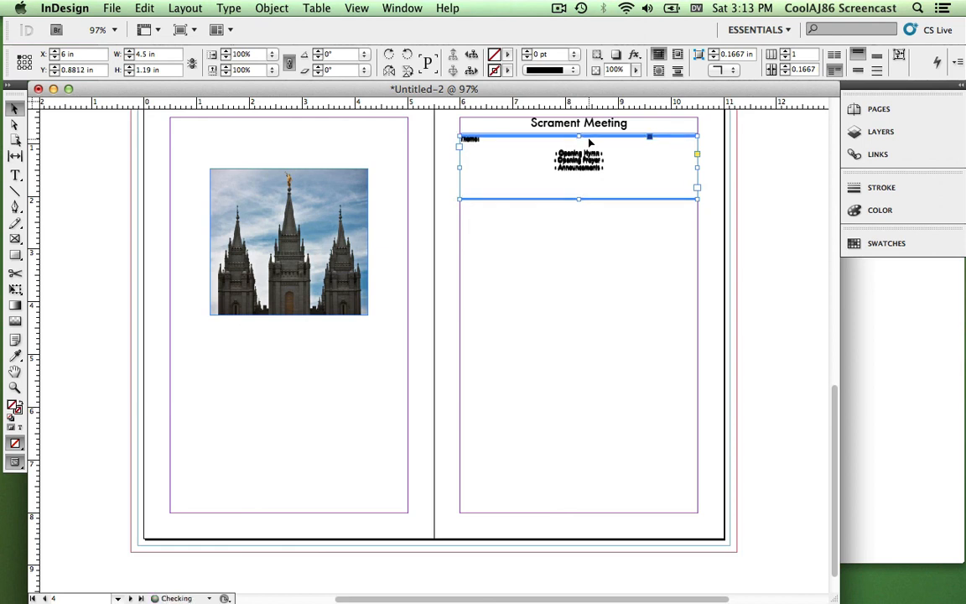
{"action": "key", "text": "Up"}
{"action": "key", "text": "Up"}
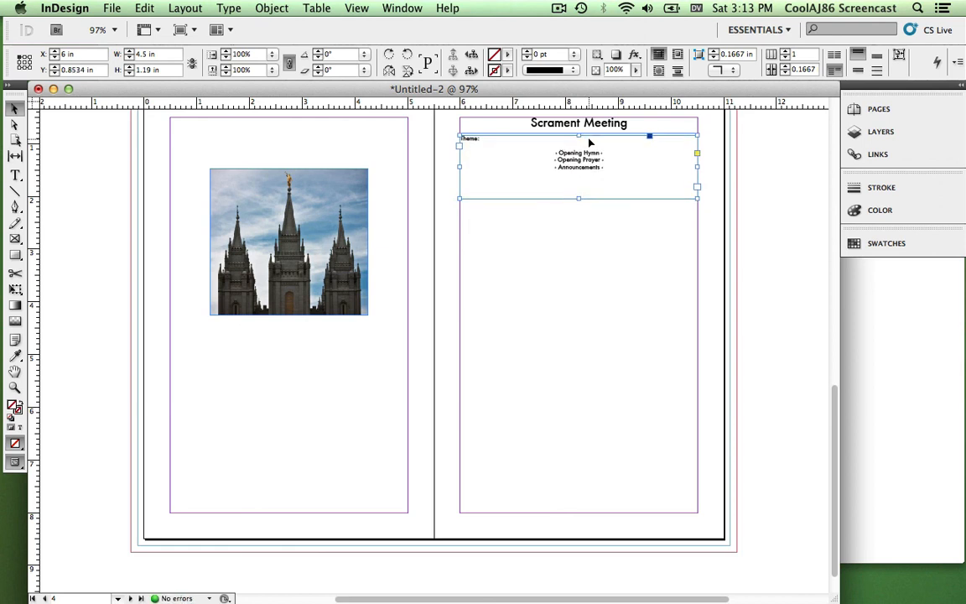
{"action": "key", "text": "Down"}
{"action": "key", "text": "Down"}
{"action": "key", "text": "Down"}
{"action": "key", "text": "Down"}
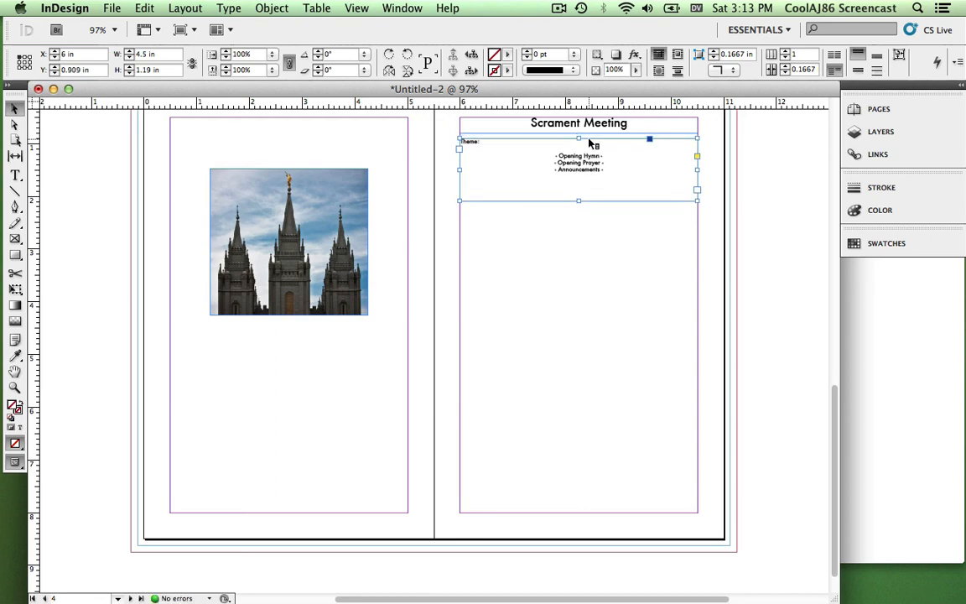
{"action": "key", "text": "ctrl+Down"}
{"action": "key", "text": "ctrl+Down"}
{"action": "key", "text": "Up"}
{"action": "key", "text": "Up"}
{"action": "key", "text": "Up"}
{"action": "key", "text": "Up"}
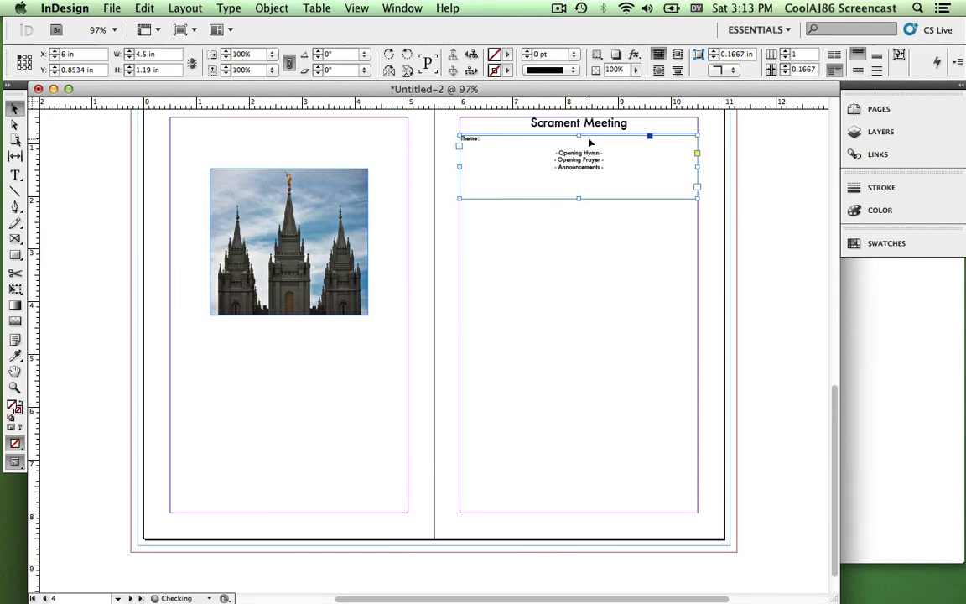
Step: Fine-tune the gap between the heading frame and the "Theme:" frame, placing the latter at Y 0.84 in
{"action": "key", "text": "super+equal"}
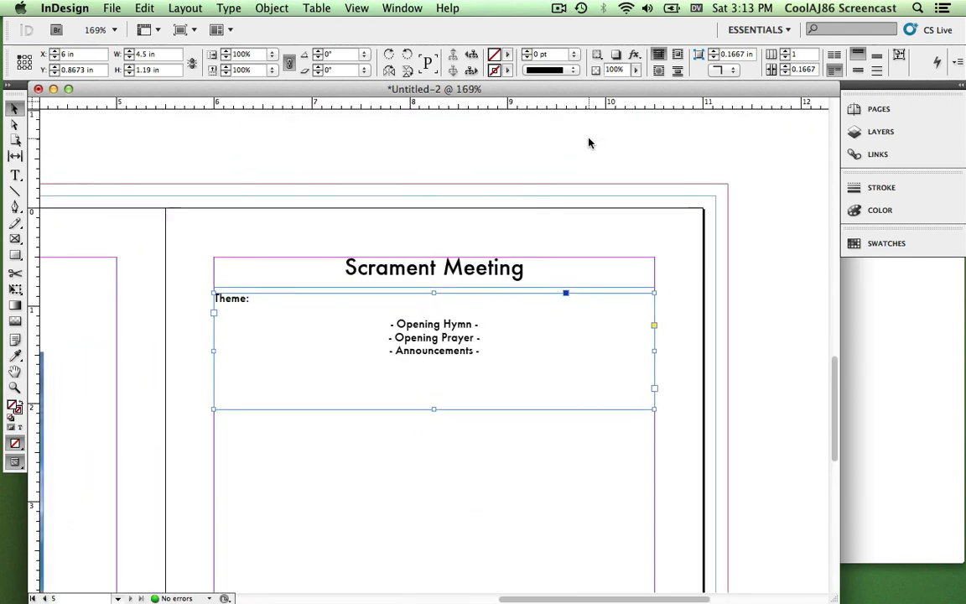
{"action": "key", "text": "super+equal"}
{"action": "key", "text": "super+equal"}
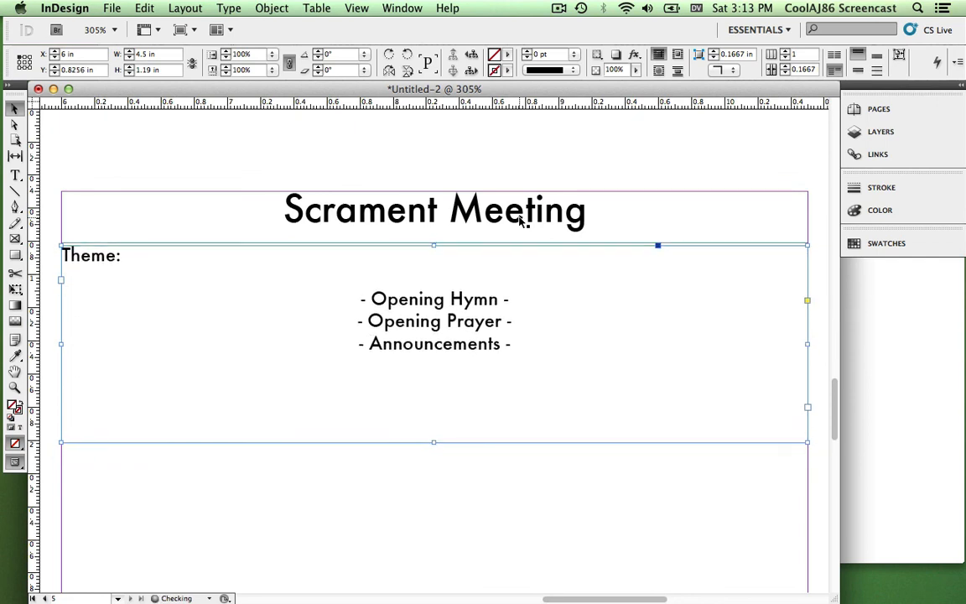
{"action": "key", "text": "Down"}
{"action": "key", "text": "Down"}
{"action": "key", "text": "Up"}
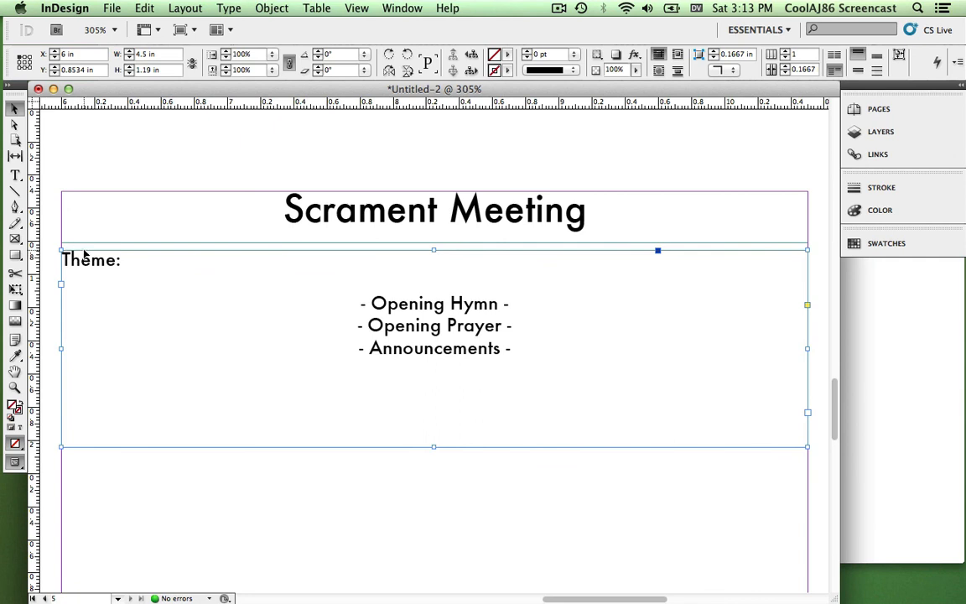
{"action": "left_click_drag", "start_coordinate": [84, 252], "coordinate": [85, 250]}
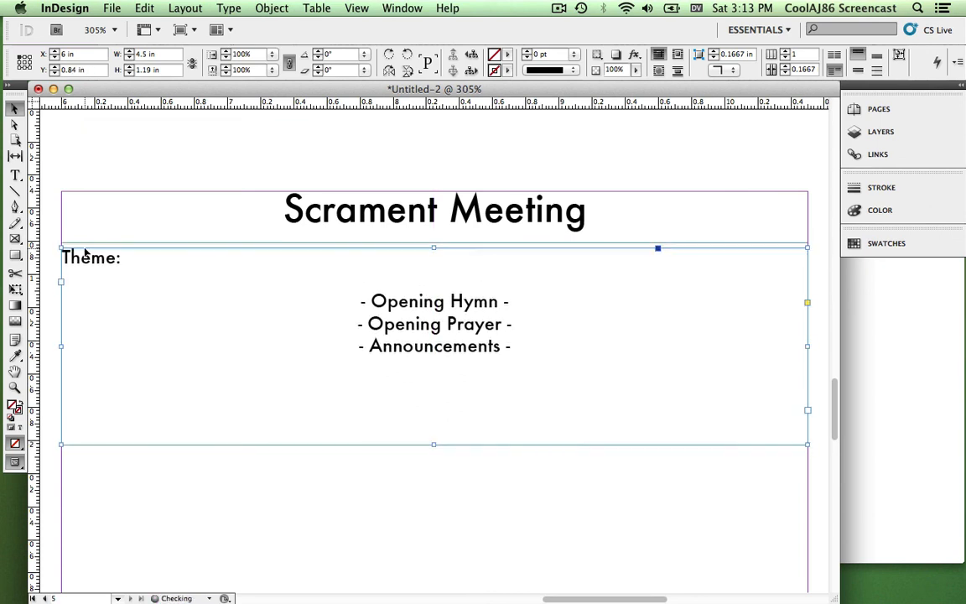
Step: Examine the spread with the temple picture and the meeting text at several magnifications, ending with the page fitted in the window
{"action": "scroll", "coordinate": [252, 427], "scroll_direction": "down", "scroll_amount": 5}
{"action": "scroll", "coordinate": [260, 468], "scroll_direction": "down", "scroll_amount": 3}
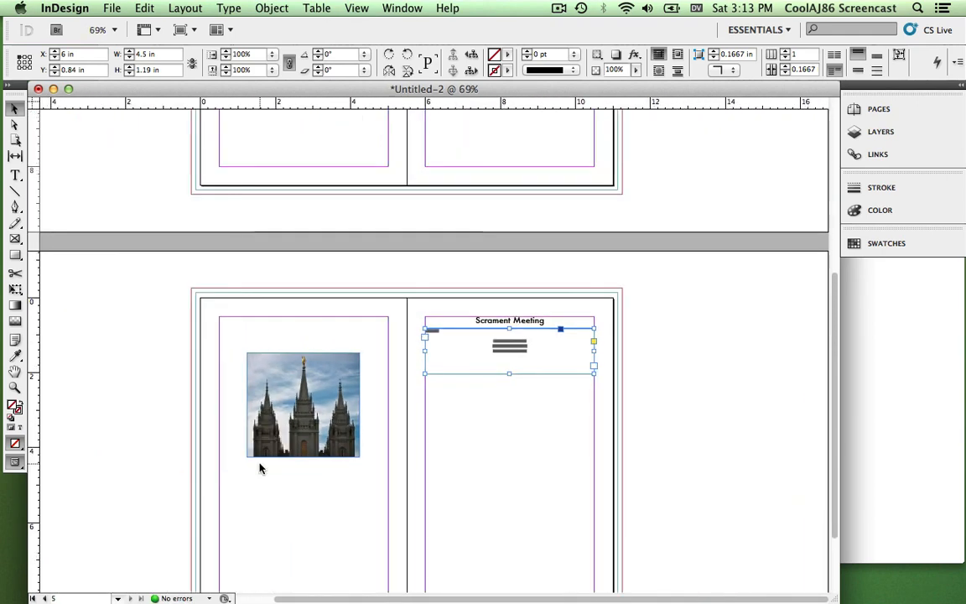
{"action": "scroll", "coordinate": [302, 425], "scroll_direction": "down", "scroll_amount": 2}
{"action": "scroll", "coordinate": [303, 427], "scroll_direction": "up", "scroll_amount": 2}
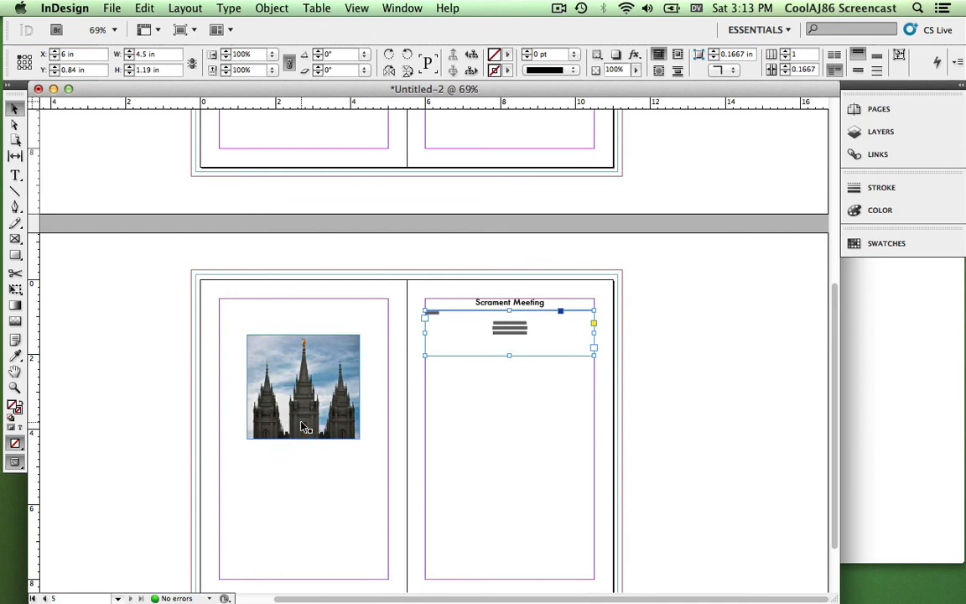
{"action": "scroll", "coordinate": [302, 426], "scroll_direction": "up", "scroll_amount": 2}
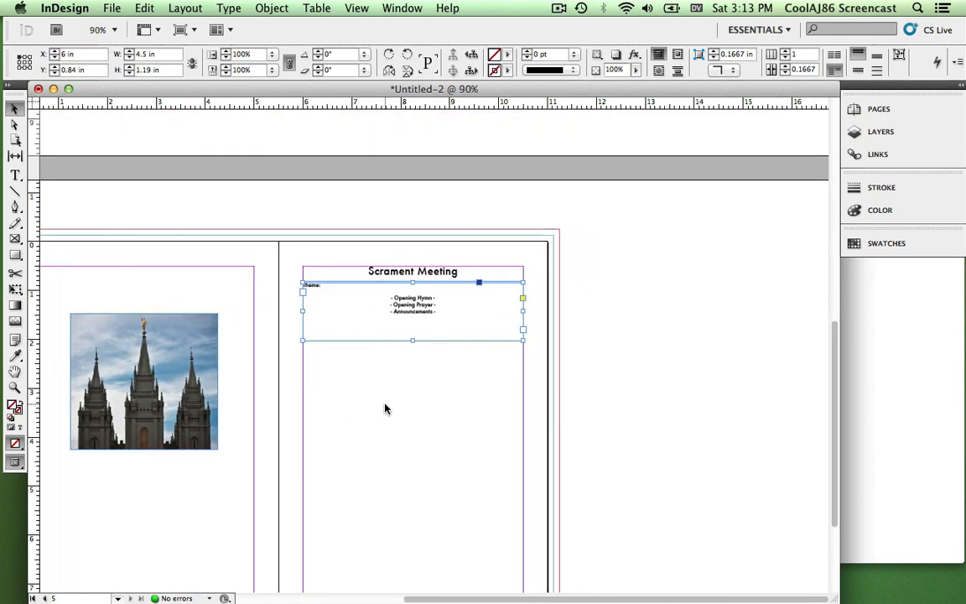
{"action": "scroll", "coordinate": [385, 408], "scroll_direction": "left", "scroll_amount": 3}
{"action": "scroll", "coordinate": [385, 408], "scroll_direction": "down", "scroll_amount": 3}
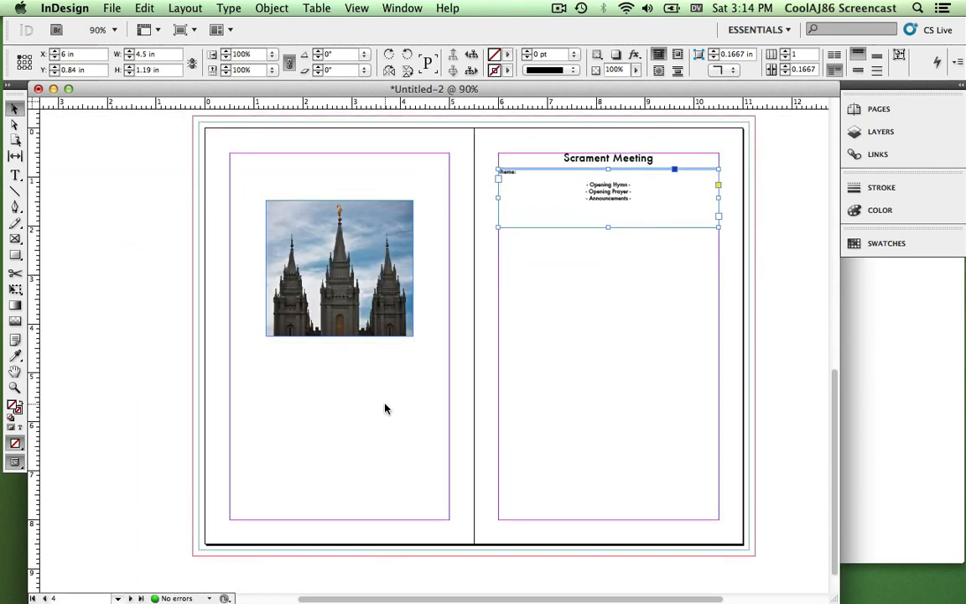
{"action": "scroll", "coordinate": [385, 403], "scroll_direction": "up", "scroll_amount": 1}
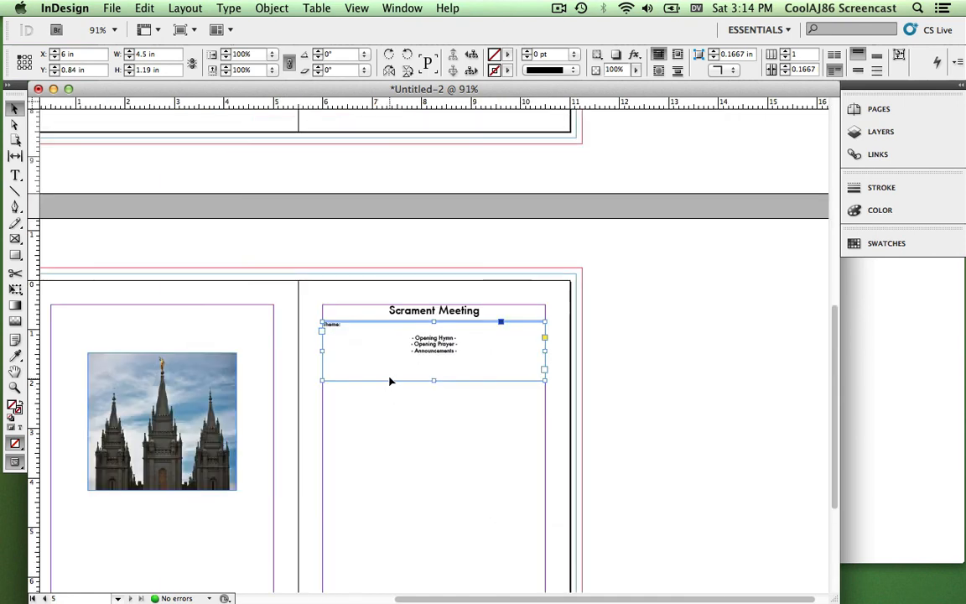
{"action": "scroll", "coordinate": [390, 382], "scroll_direction": "up", "scroll_amount": 1}
{"action": "scroll", "coordinate": [390, 382], "scroll_direction": "left", "scroll_amount": 5}
{"action": "scroll", "coordinate": [390, 382], "scroll_direction": "down", "scroll_amount": 1}
{"action": "scroll", "coordinate": [390, 382], "scroll_direction": "right", "scroll_amount": 8}
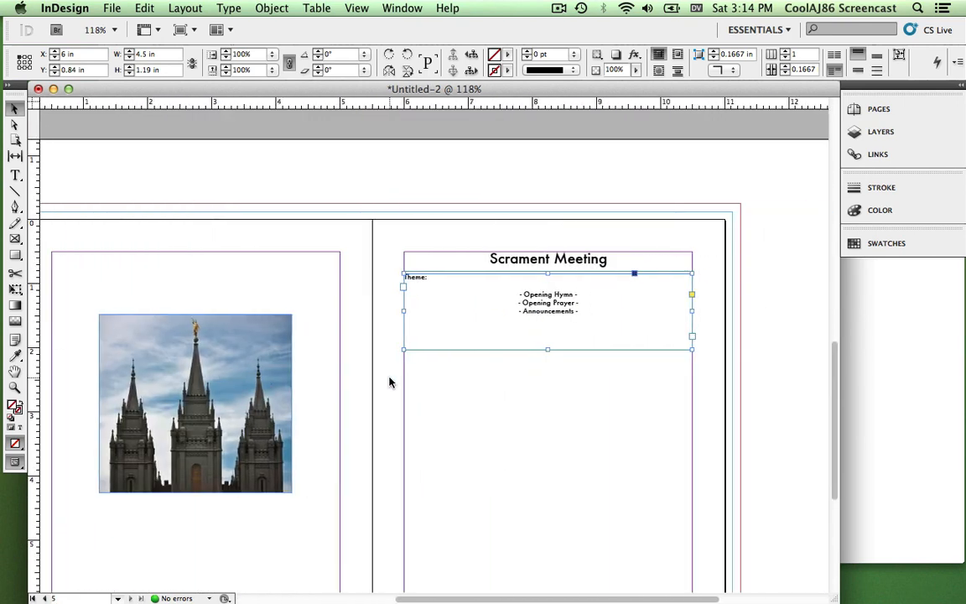
{"action": "scroll", "coordinate": [389, 382], "scroll_direction": "left", "scroll_amount": 3}
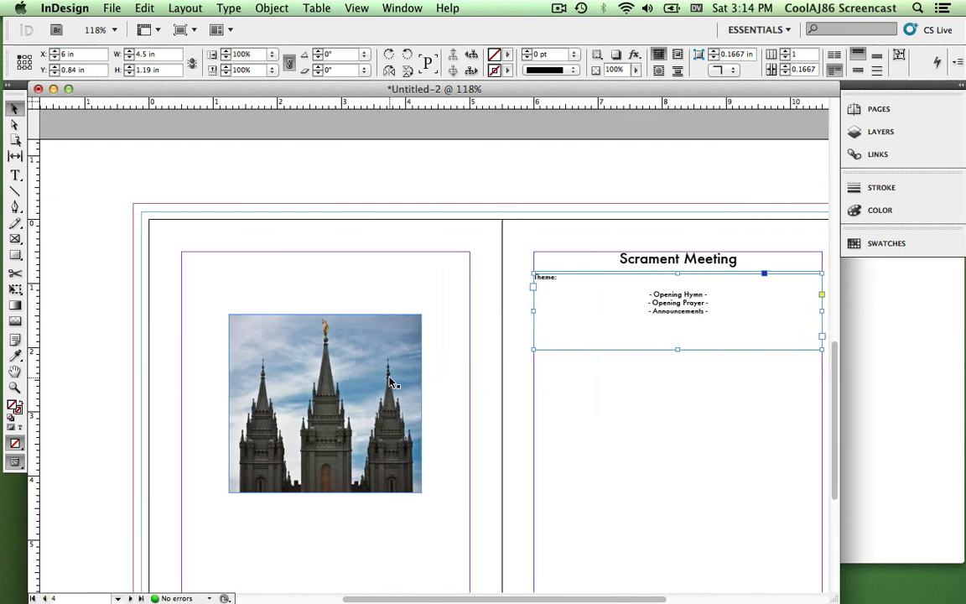
{"action": "scroll", "coordinate": [390, 381], "scroll_direction": "right", "scroll_amount": 3}
{"action": "scroll", "coordinate": [390, 382], "scroll_direction": "down", "scroll_amount": 3}
{"action": "scroll", "coordinate": [390, 382], "scroll_direction": "up", "scroll_amount": 1}
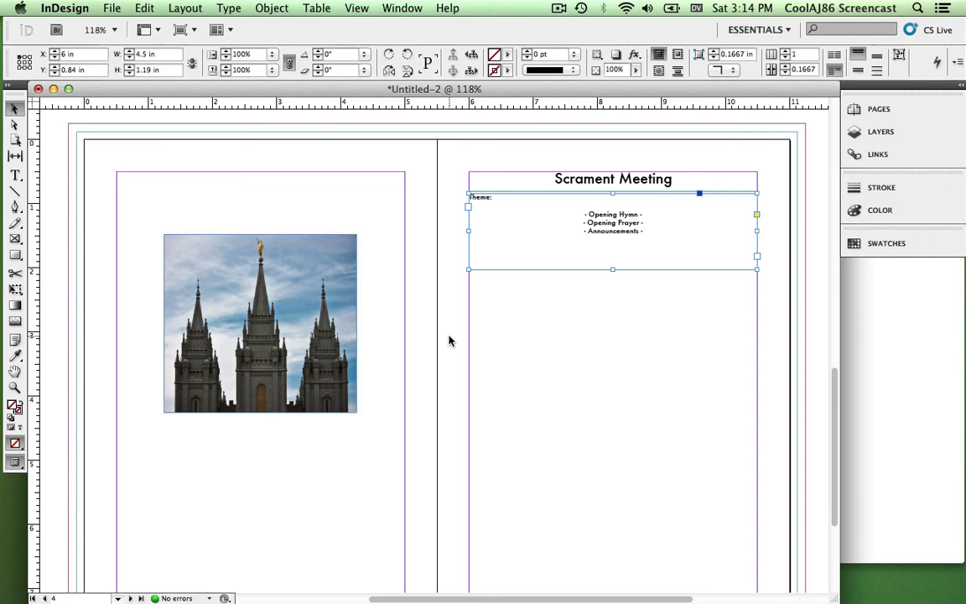
{"action": "left_click", "coordinate": [356, 7]}
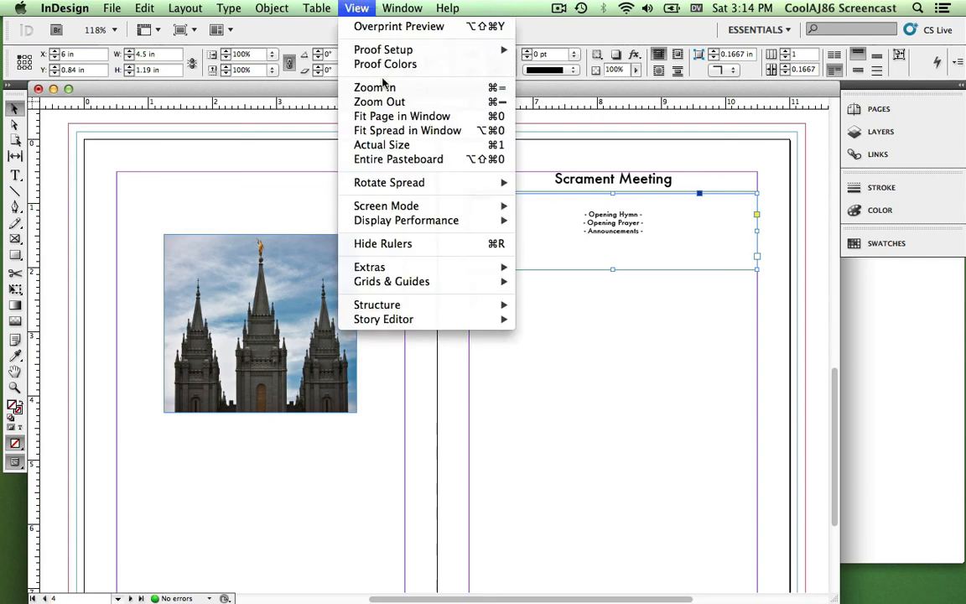
{"action": "left_click", "coordinate": [466, 120]}
{"action": "scroll", "coordinate": [466, 124], "scroll_direction": "right", "scroll_amount": 5}
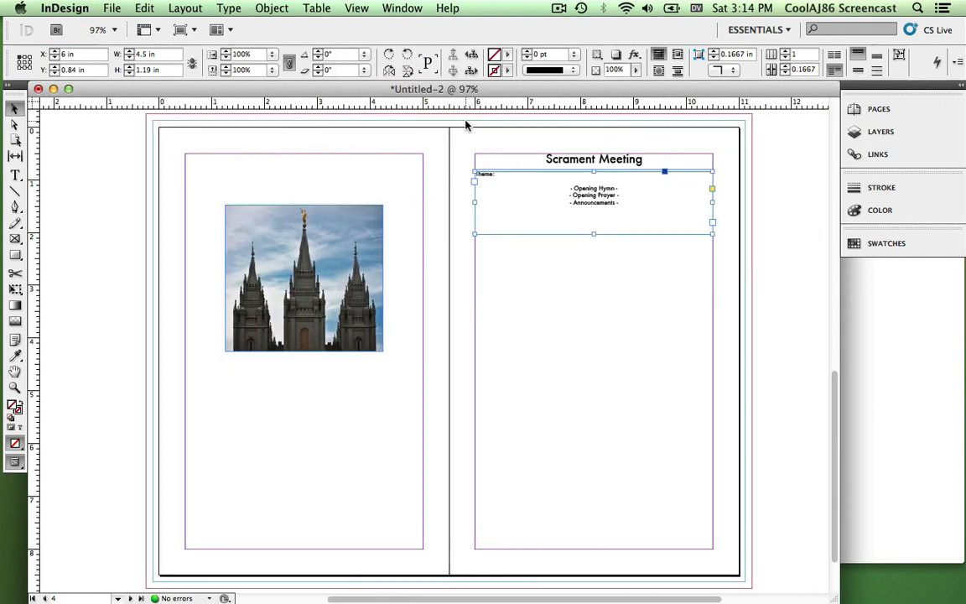
Step: Draw a new text frame about 3.96 in wide and 3.52 in high below the "Theme:" frame
{"action": "left_click", "coordinate": [578, 281]}
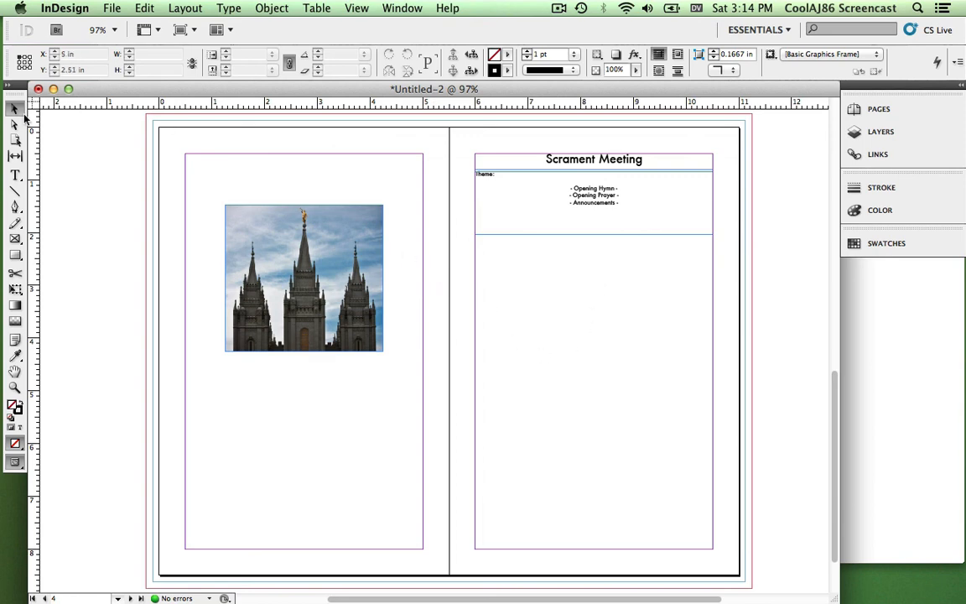
{"action": "left_click", "coordinate": [15, 174]}
{"action": "left_click_drag", "start_coordinate": [490, 290], "coordinate": [699, 476]}
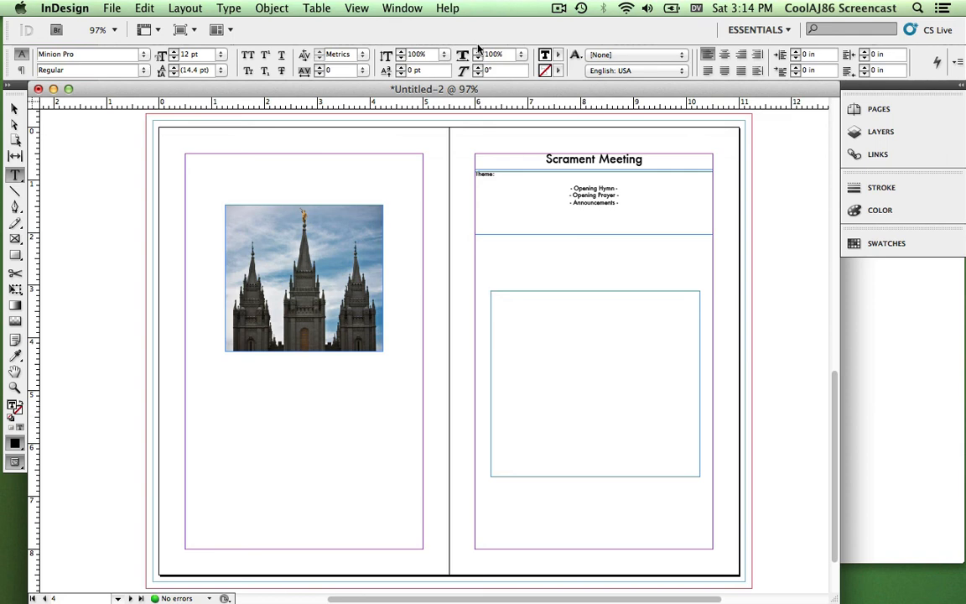
Step: Search the help for "lorem" to look for a placeholder text command
{"action": "left_click", "coordinate": [444, 8]}
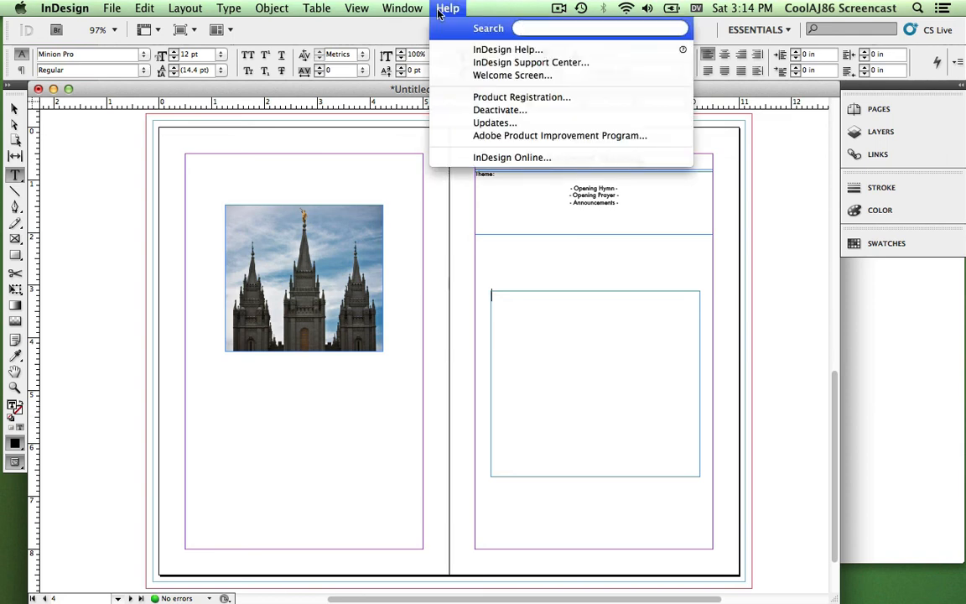
{"action": "type", "text": "lorem"}
{"action": "mouse_move", "coordinate": [402, 7]}
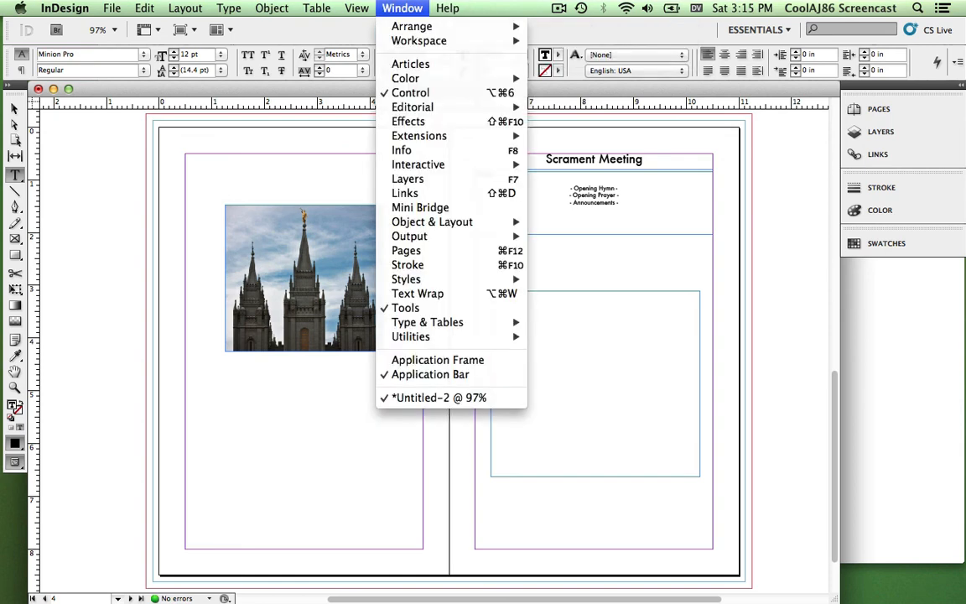
{"action": "mouse_move", "coordinate": [447, 9]}
{"action": "type", "text": "lisd"}
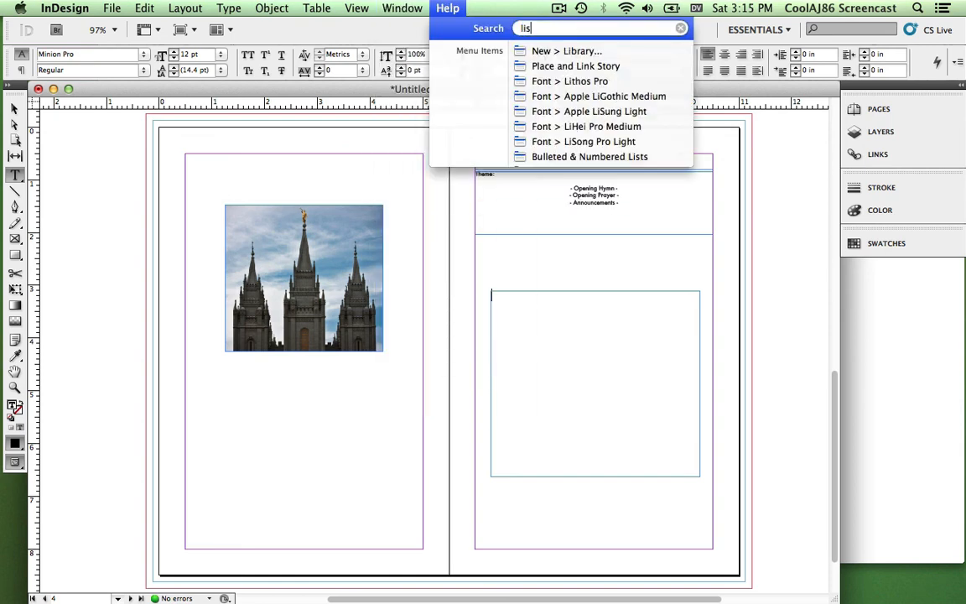
{"action": "key", "text": "BackSpace"}
{"action": "key", "text": "BackSpace"}
{"action": "key", "text": "BackSpace"}
{"action": "key", "text": "BackSpace"}
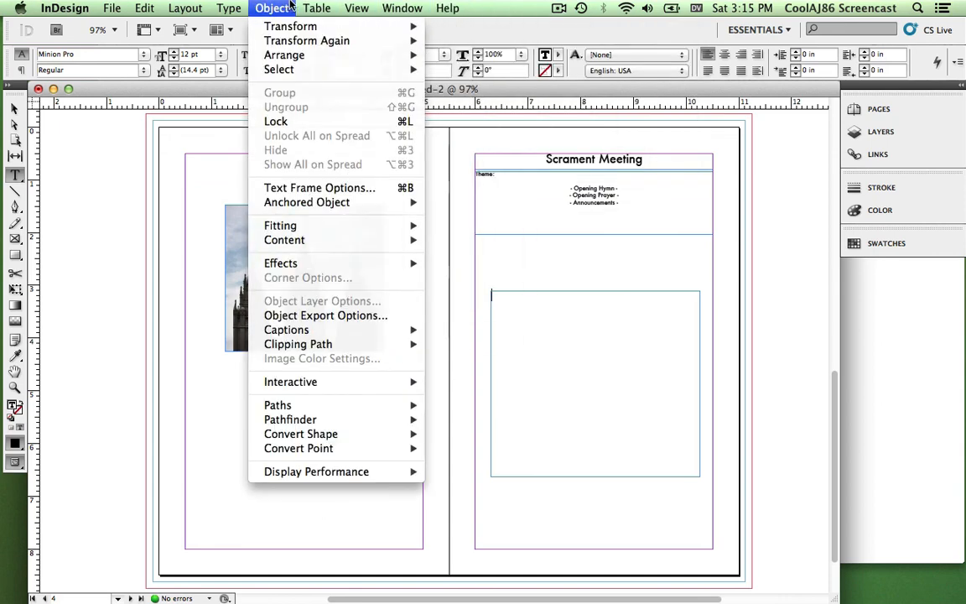
Step: Fill the new text frame with placeholder text and lengthen the frame downward to a height of about 4.54 in
{"action": "mouse_move", "coordinate": [228, 7]}
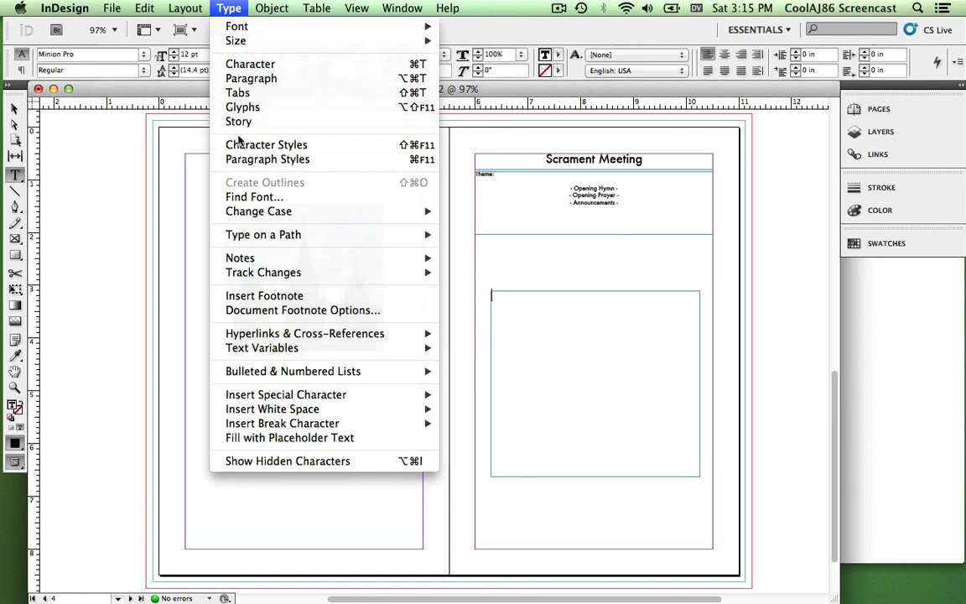
{"action": "left_click", "coordinate": [268, 438]}
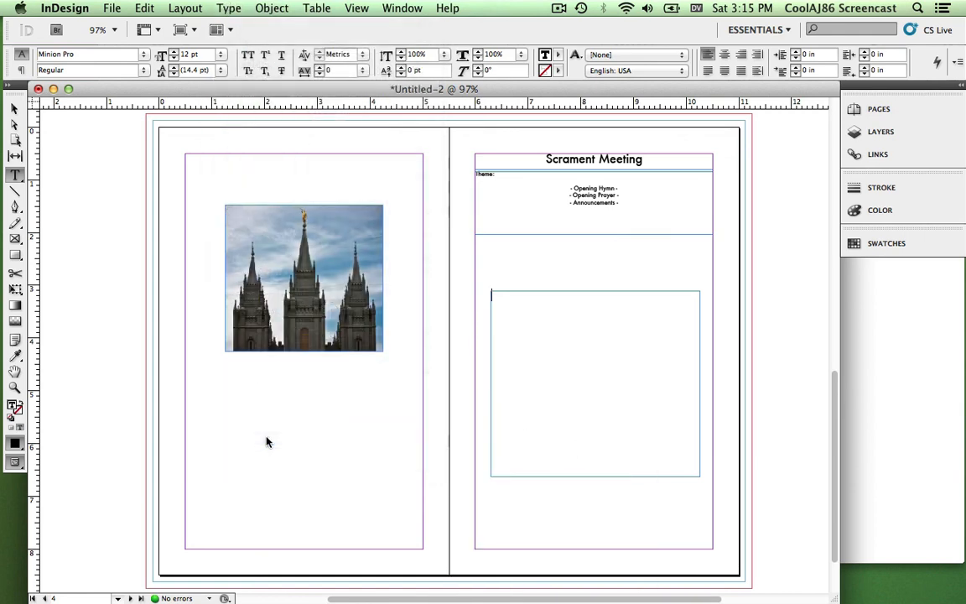
{"action": "left_click", "coordinate": [15, 108]}
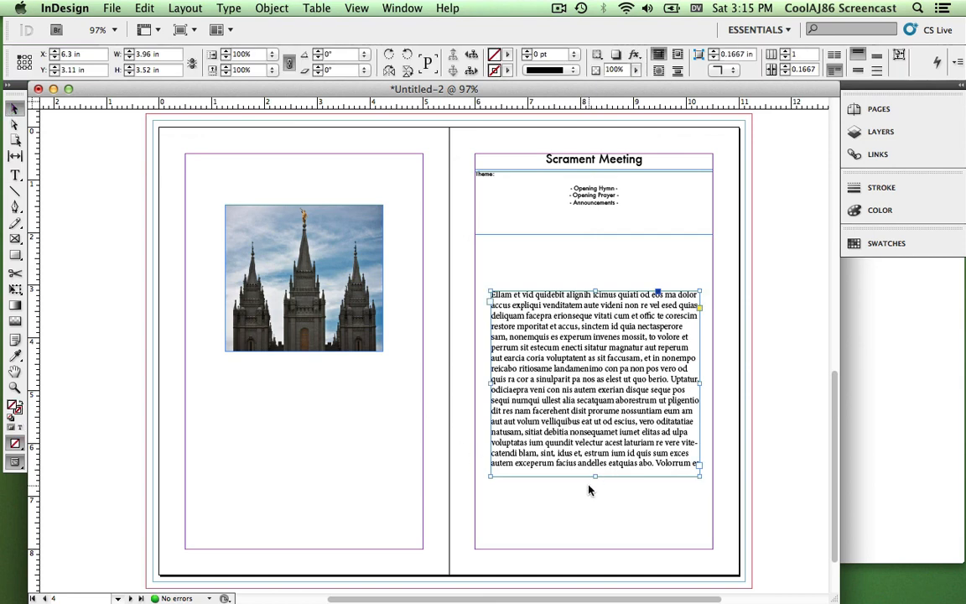
{"action": "left_click_drag", "start_coordinate": [596, 475], "coordinate": [598, 530]}
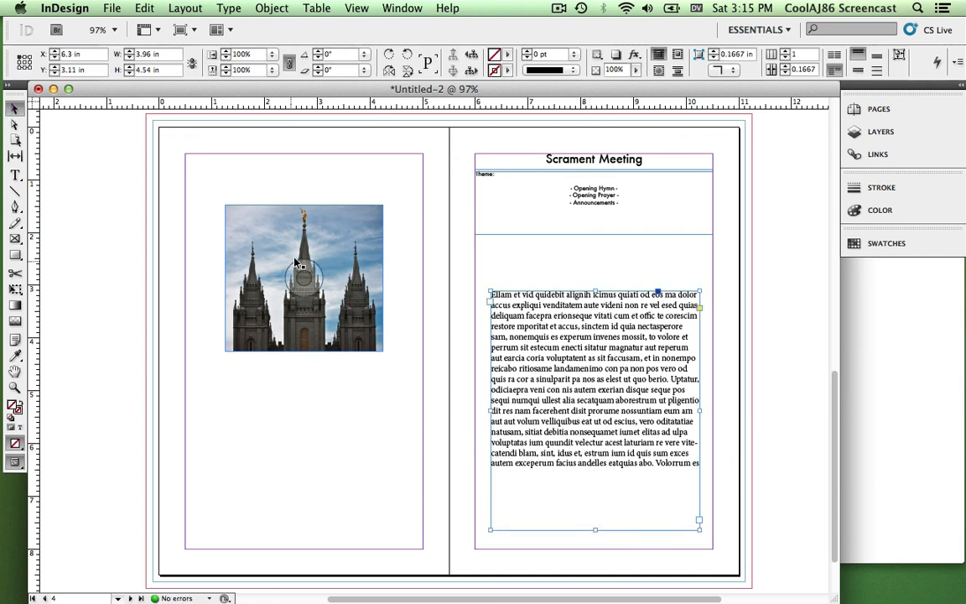
Step: Draw two rectangles below the temple picture, one above the other, the lower about 3.06 in wide and 0.9 in high
{"action": "left_click", "coordinate": [352, 248]}
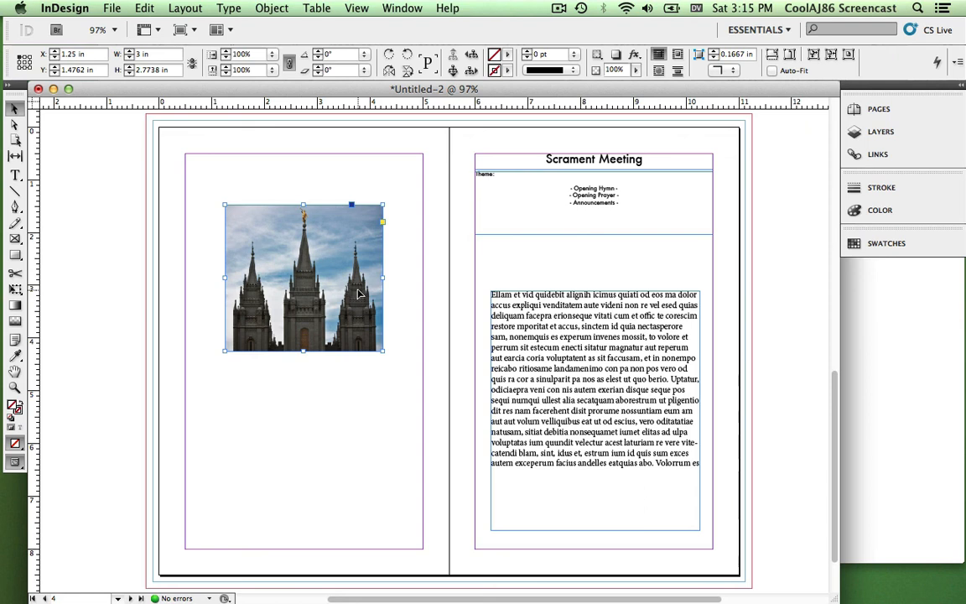
{"action": "left_click", "coordinate": [17, 256]}
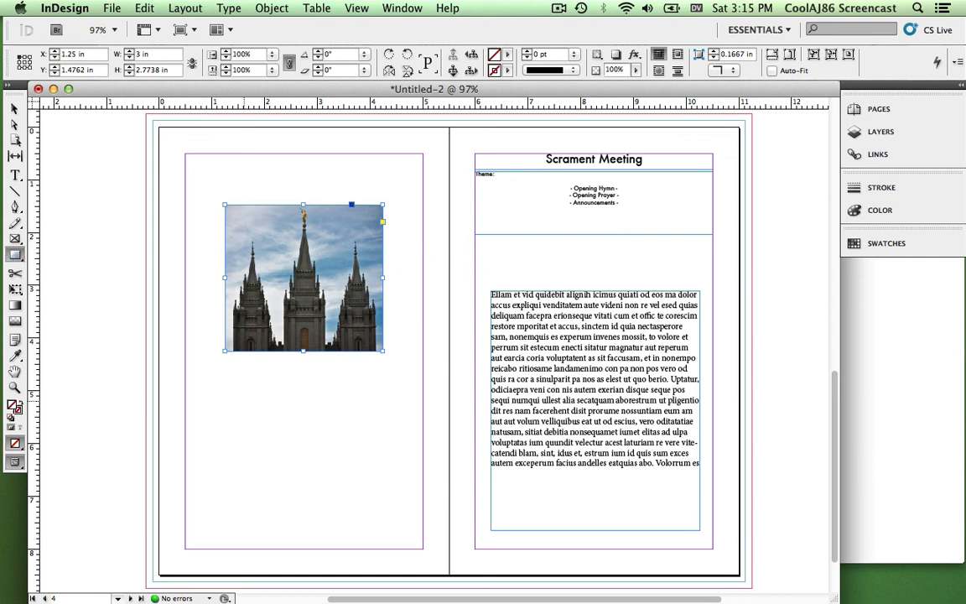
{"action": "left_click_drag", "start_coordinate": [243, 400], "coordinate": [356, 487]}
{"action": "left_click_drag", "start_coordinate": [199, 493], "coordinate": [360, 540]}
{"action": "scroll", "coordinate": [355, 537], "scroll_direction": "down", "scroll_amount": 3}
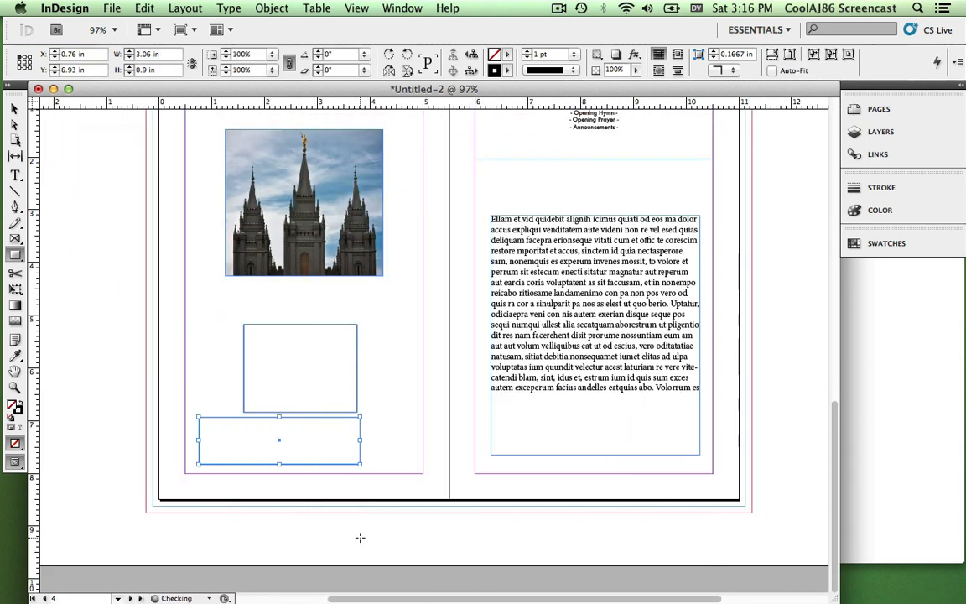
Step: Nudge the lower rectangle up and to the left against the upper one, to X 0.7183 in and Y 6.8467 in
{"action": "key", "text": "Up"}
{"action": "key", "text": "Up"}
{"action": "key", "text": "Up"}
{"action": "key", "text": "Left"}
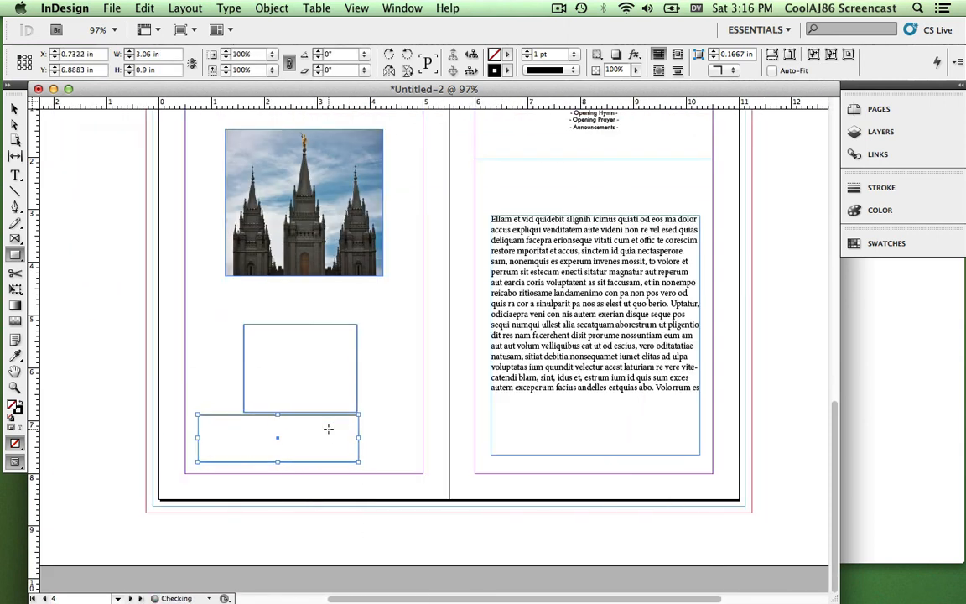
{"action": "key", "text": "Up"}
{"action": "key", "text": "Up"}
{"action": "key", "text": "Left"}
{"action": "key", "text": "Left"}
{"action": "key", "text": "Up"}
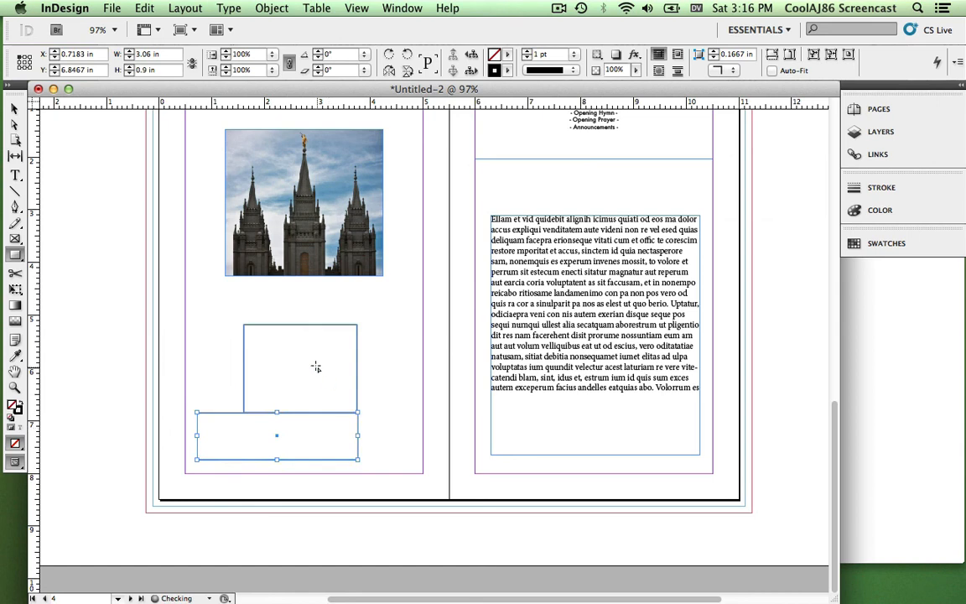
Step: Select both rectangles below the temple picture together
{"action": "left_click", "coordinate": [245, 340]}
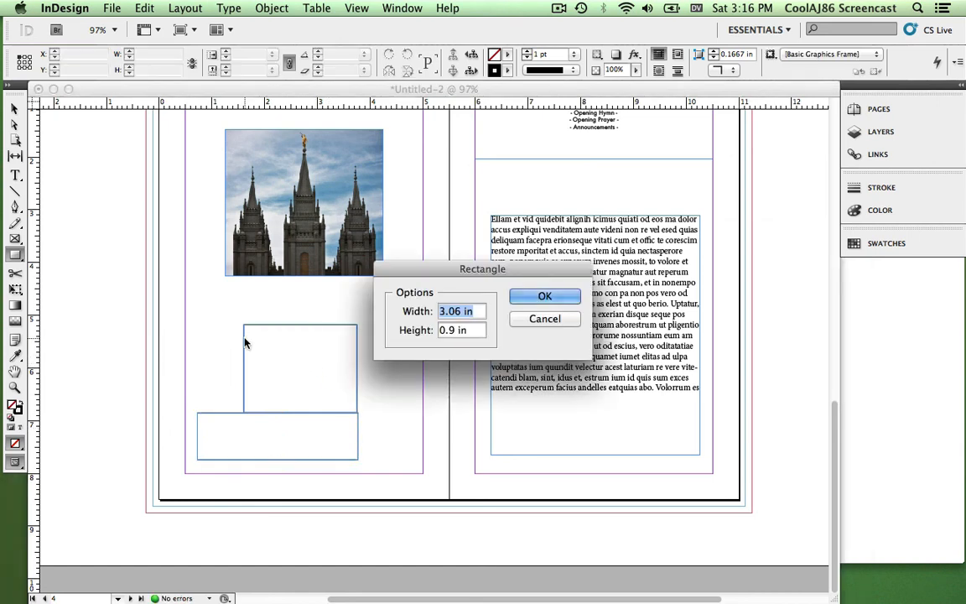
{"action": "left_click", "coordinate": [544, 319]}
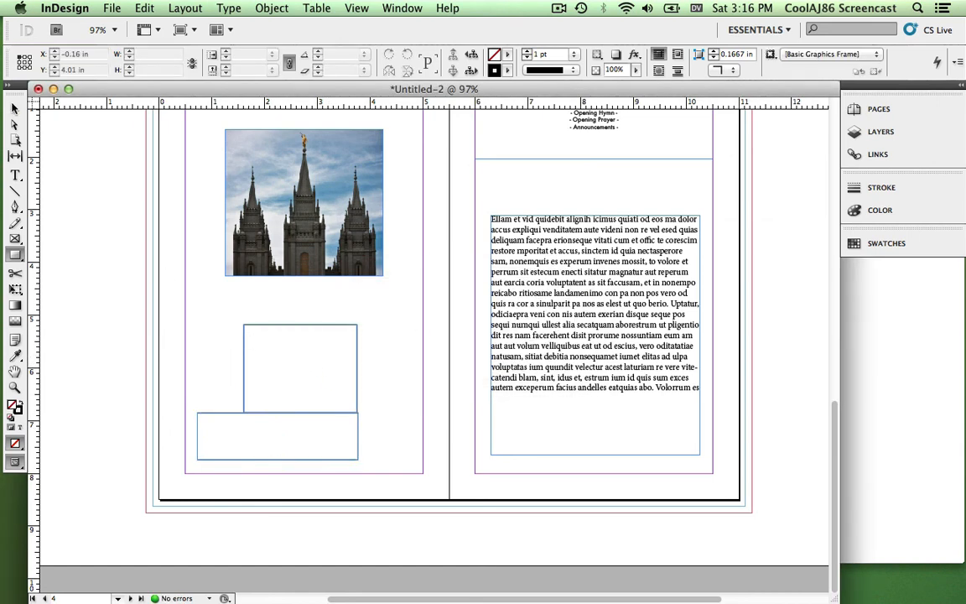
{"action": "left_click", "coordinate": [14, 104]}
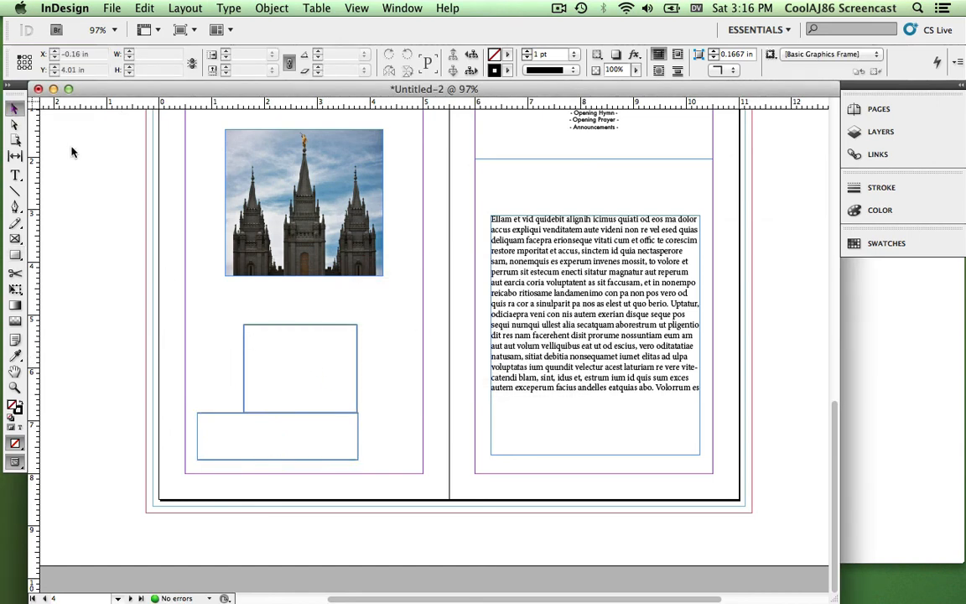
{"action": "left_click", "coordinate": [235, 413]}
{"action": "left_click", "coordinate": [244, 383], "text": "shift"}
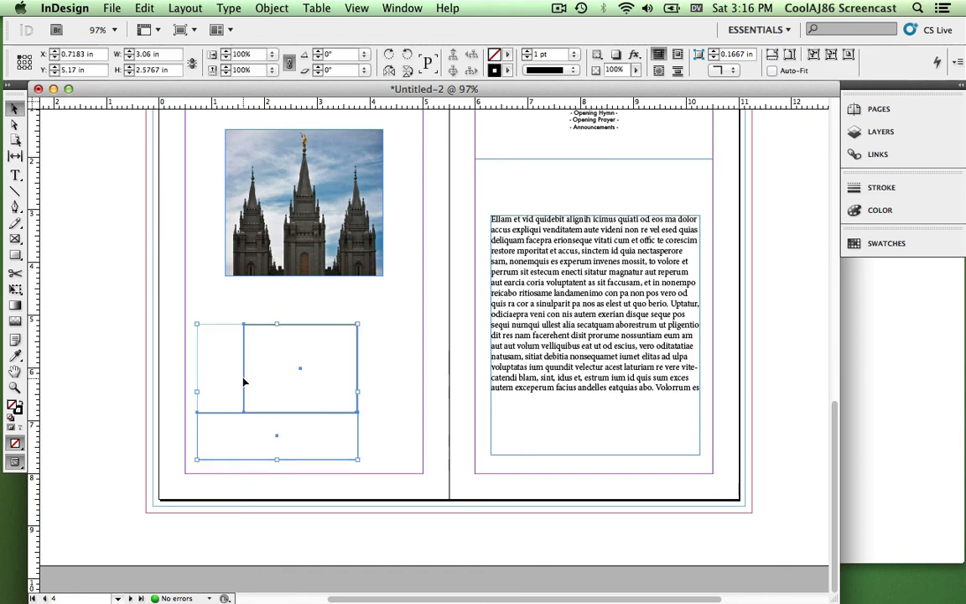
{"action": "right_click", "coordinate": [244, 383]}
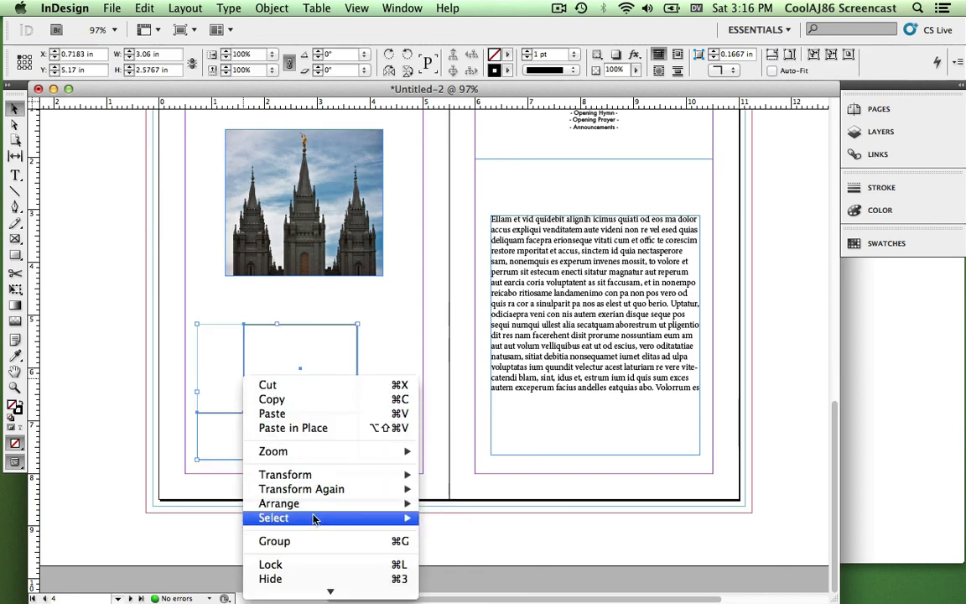
{"action": "mouse_move", "coordinate": [325, 592]}
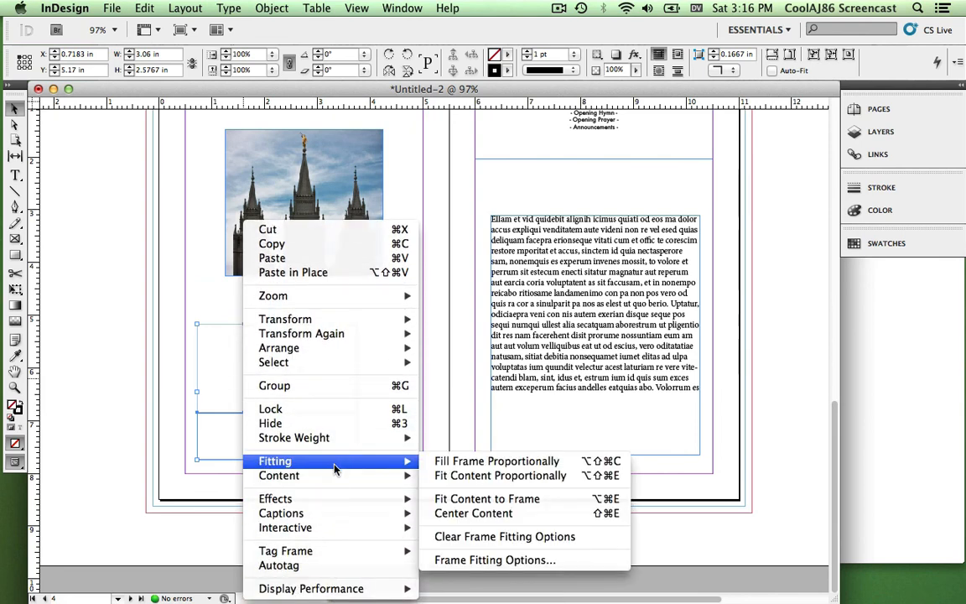
{"action": "mouse_move", "coordinate": [333, 477]}
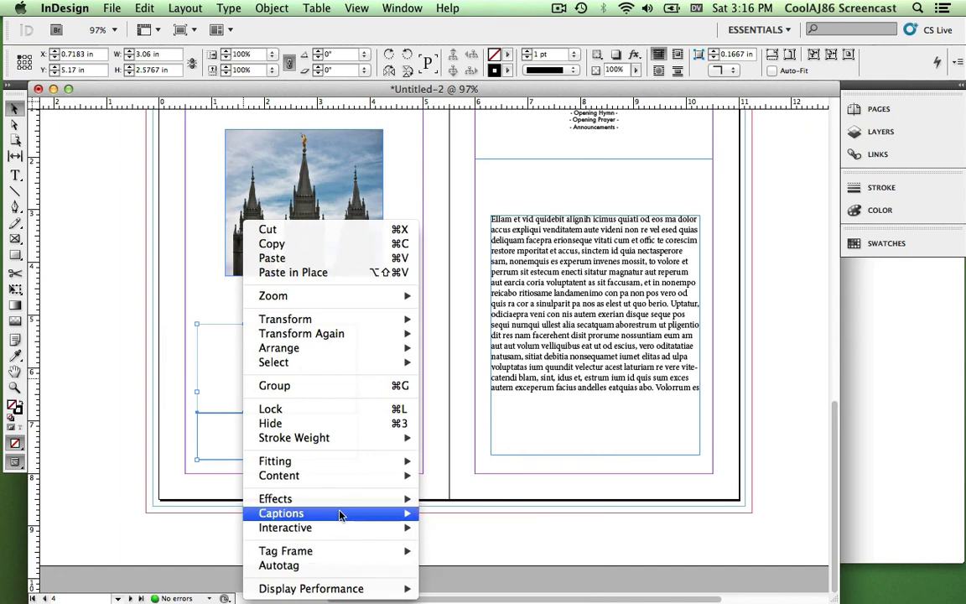
{"action": "mouse_move", "coordinate": [341, 499]}
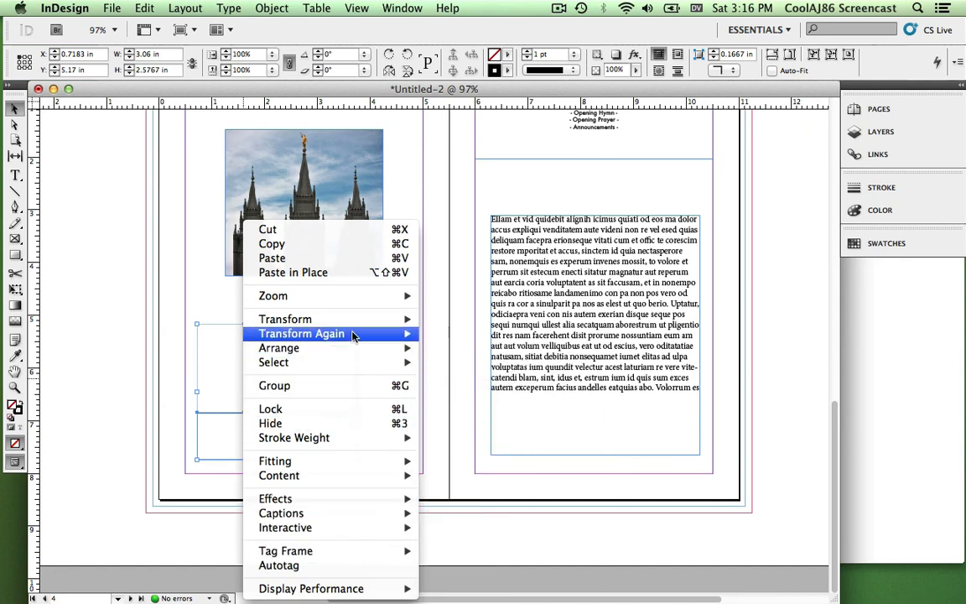
{"action": "mouse_move", "coordinate": [356, 320]}
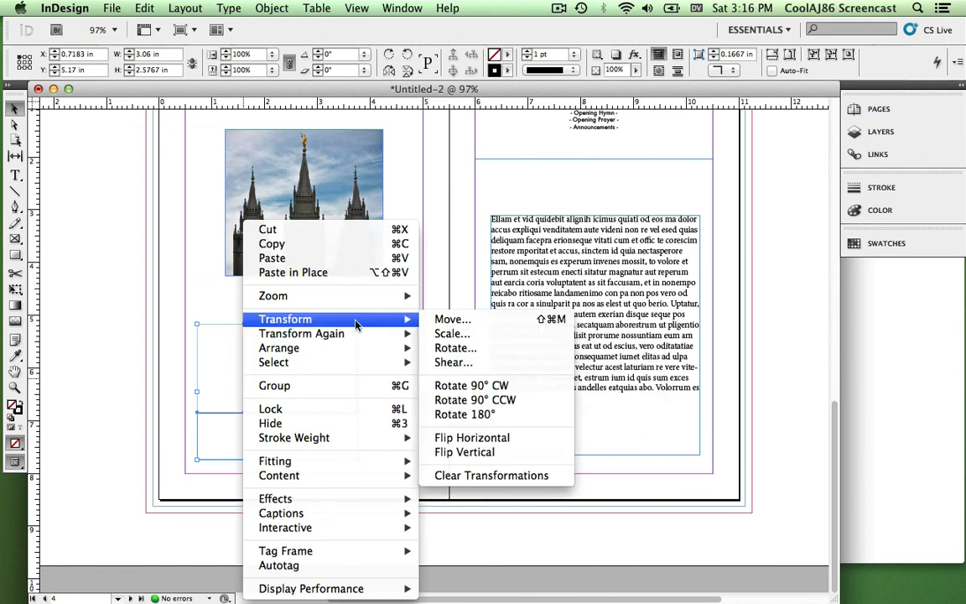
{"action": "mouse_move", "coordinate": [345, 371]}
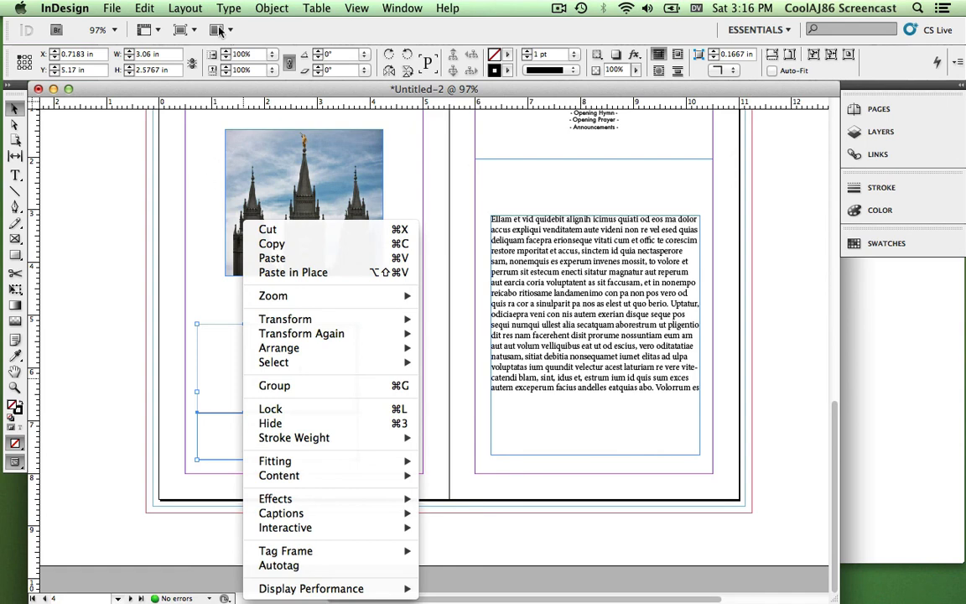
{"action": "key", "text": "Escape"}
Step: Try to combine the two selected rectangles into a compound path
{"action": "left_click", "coordinate": [274, 9]}
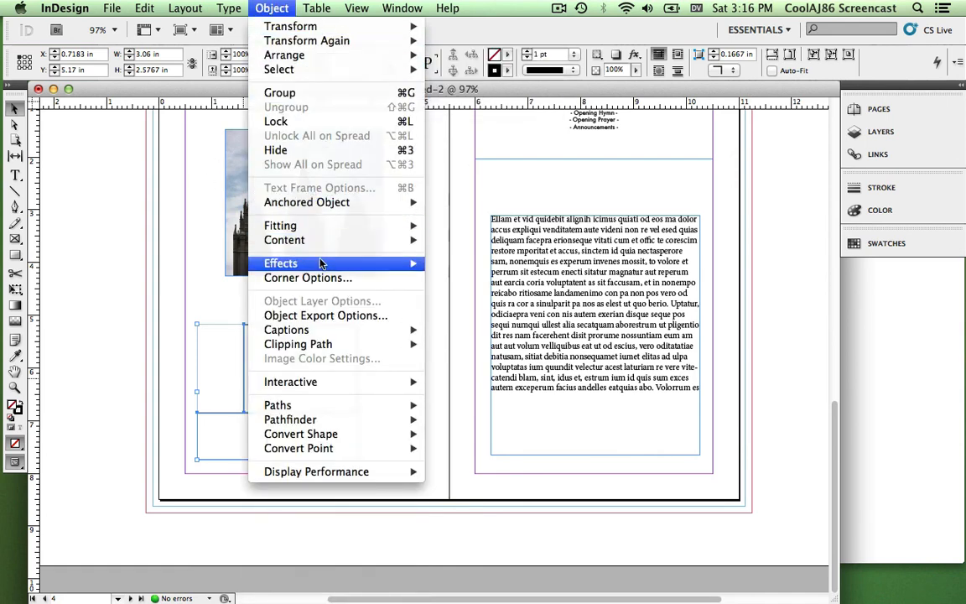
{"action": "mouse_move", "coordinate": [323, 267]}
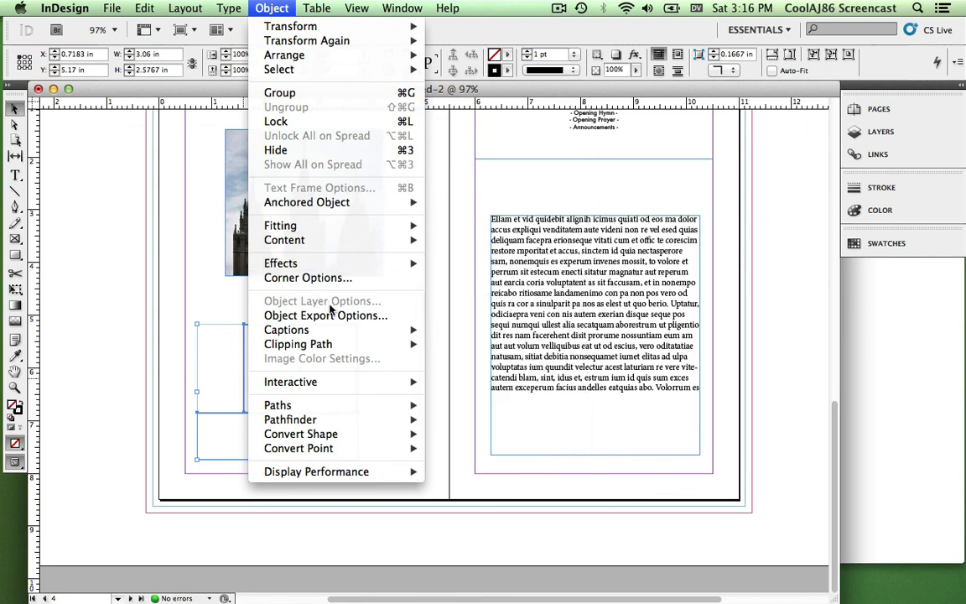
{"action": "mouse_move", "coordinate": [338, 347]}
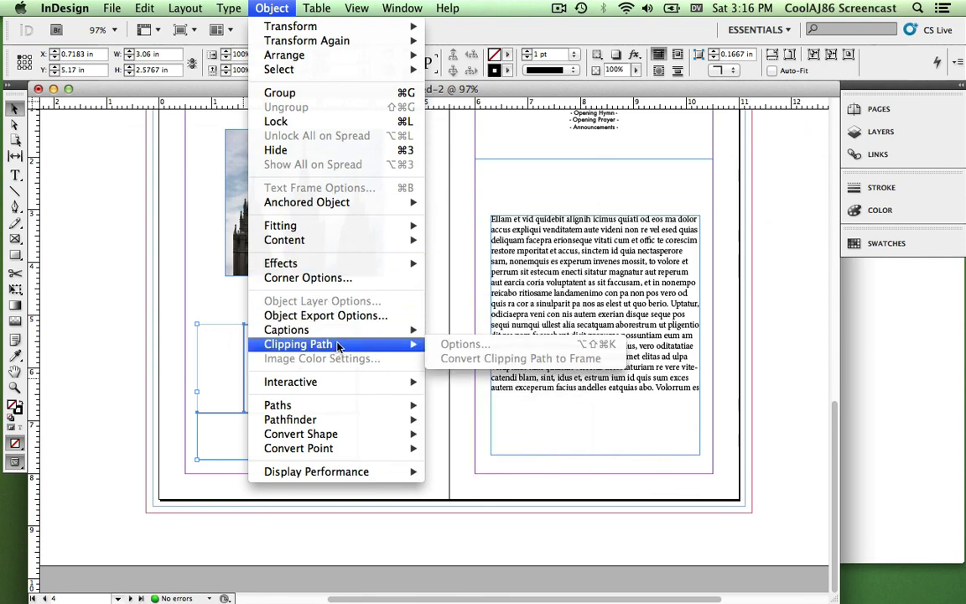
{"action": "mouse_move", "coordinate": [331, 410]}
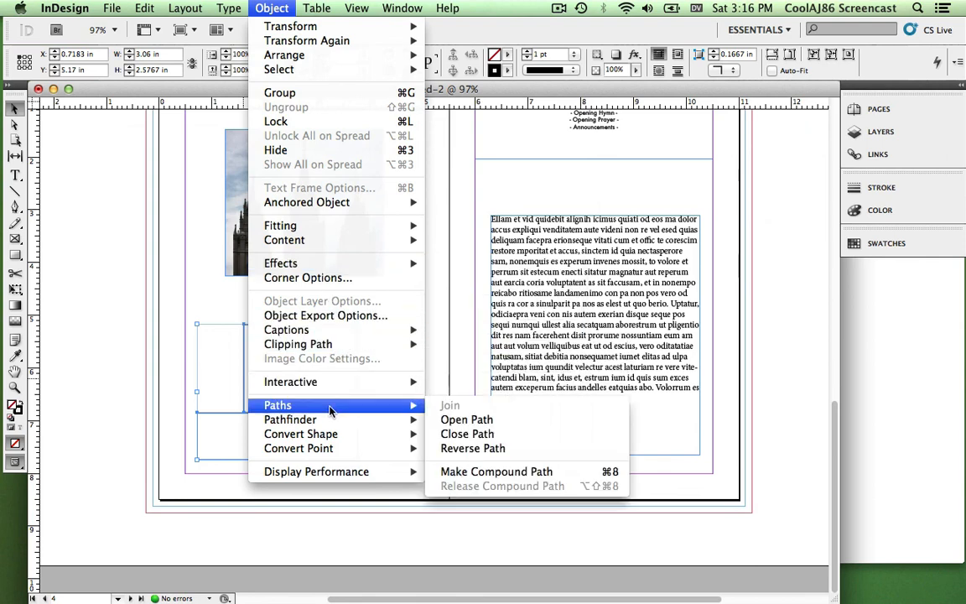
{"action": "left_click", "coordinate": [525, 474]}
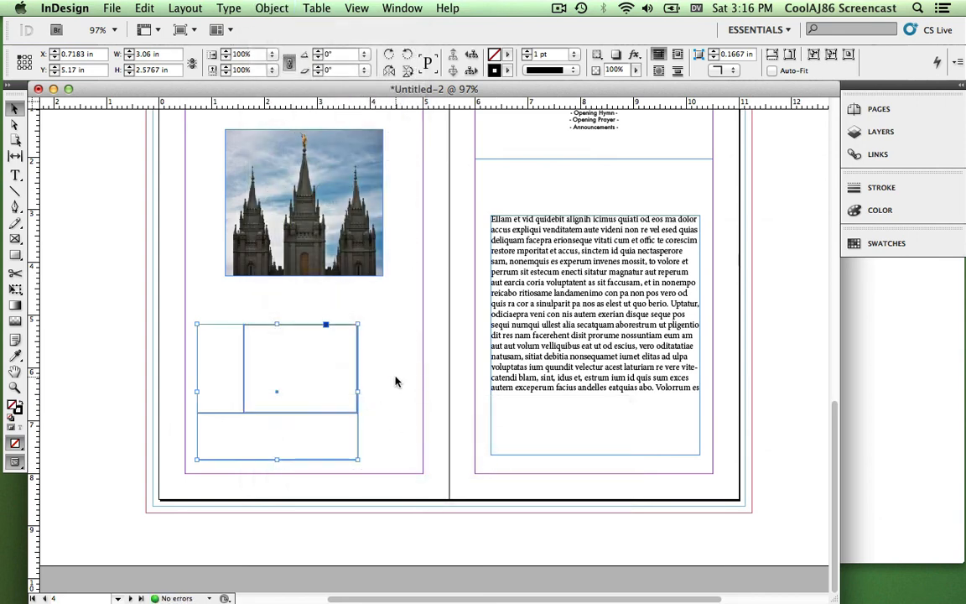
{"action": "left_click", "coordinate": [396, 381]}
{"action": "left_click", "coordinate": [321, 399]}
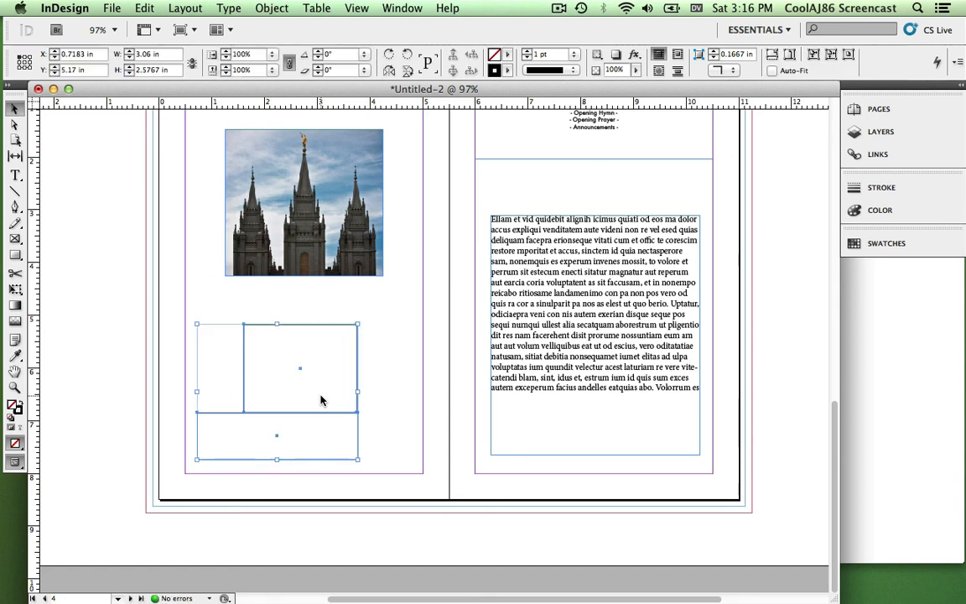
Step: Align the lower rectangle exactly with the upper one's bottom and right edges at X 0.7 in, Y 6.835 in, and select both rectangles
{"action": "key", "text": "super+alt+equal"}
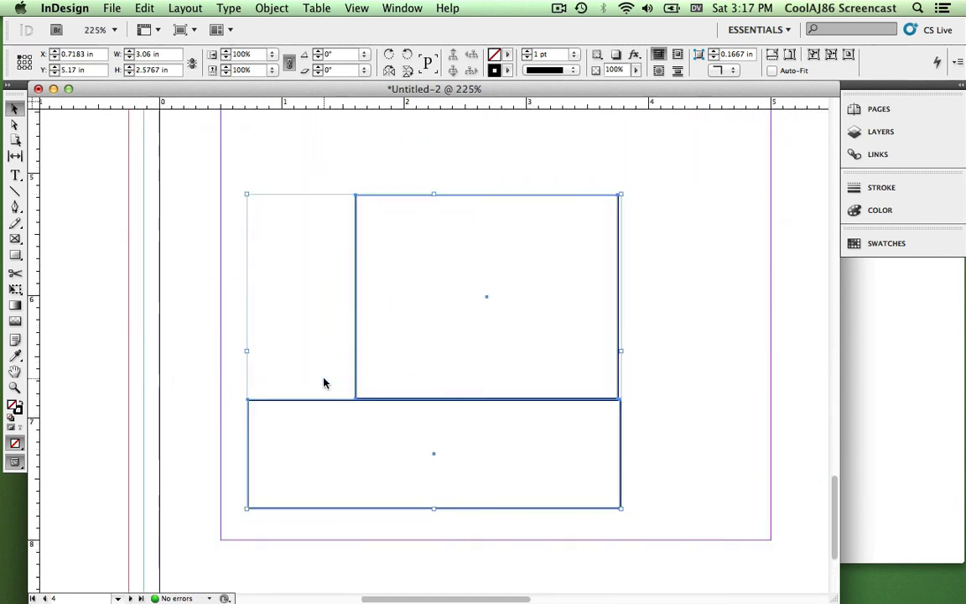
{"action": "left_click", "coordinate": [264, 425]}
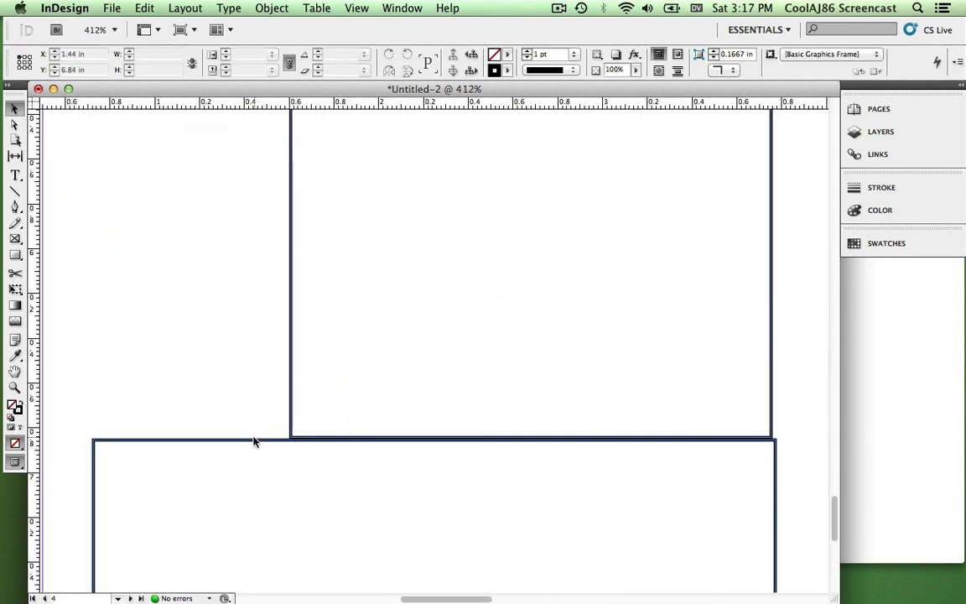
{"action": "left_click_drag", "start_coordinate": [256, 444], "coordinate": [251, 439]}
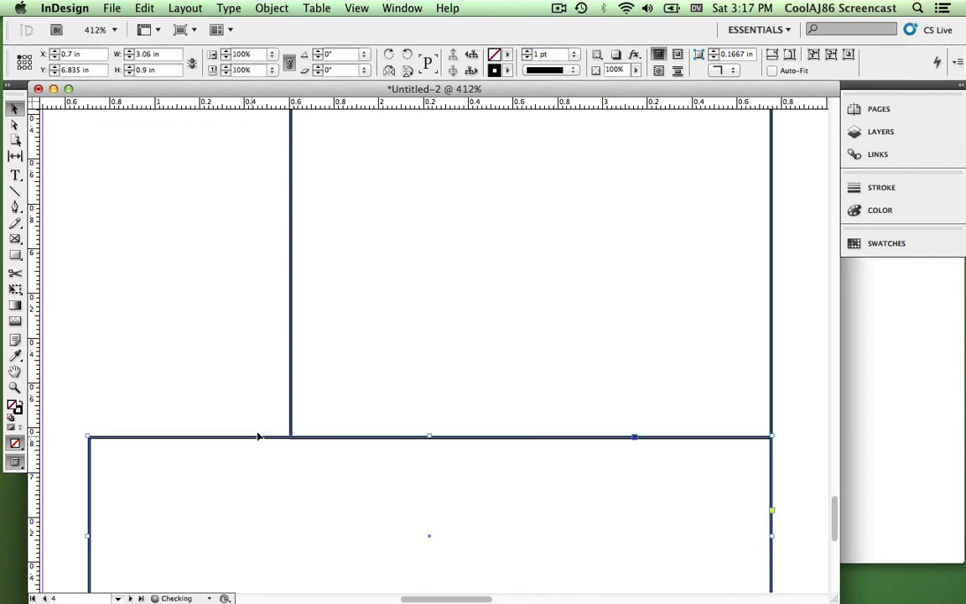
{"action": "left_click", "coordinate": [293, 401]}
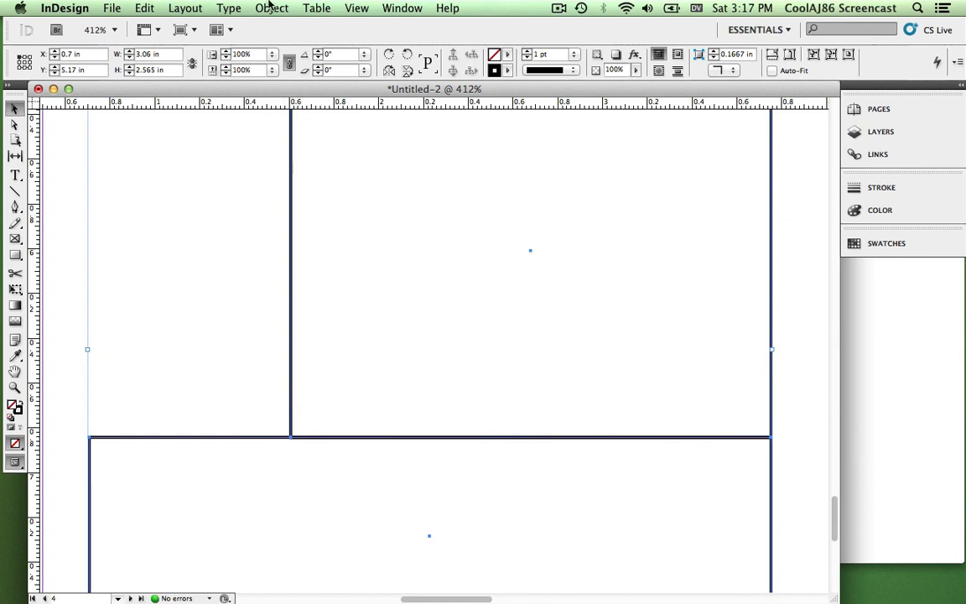
Step: Combine the two selected rectangles below the temple picture into one compound object
{"action": "left_click", "coordinate": [269, 8]}
{"action": "mouse_move", "coordinate": [306, 225]}
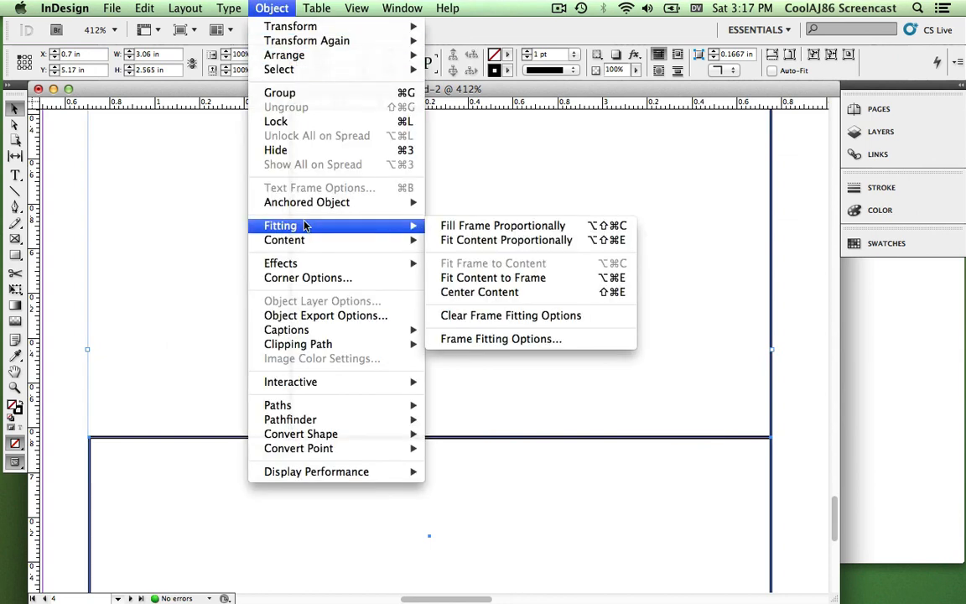
{"action": "mouse_move", "coordinate": [334, 419]}
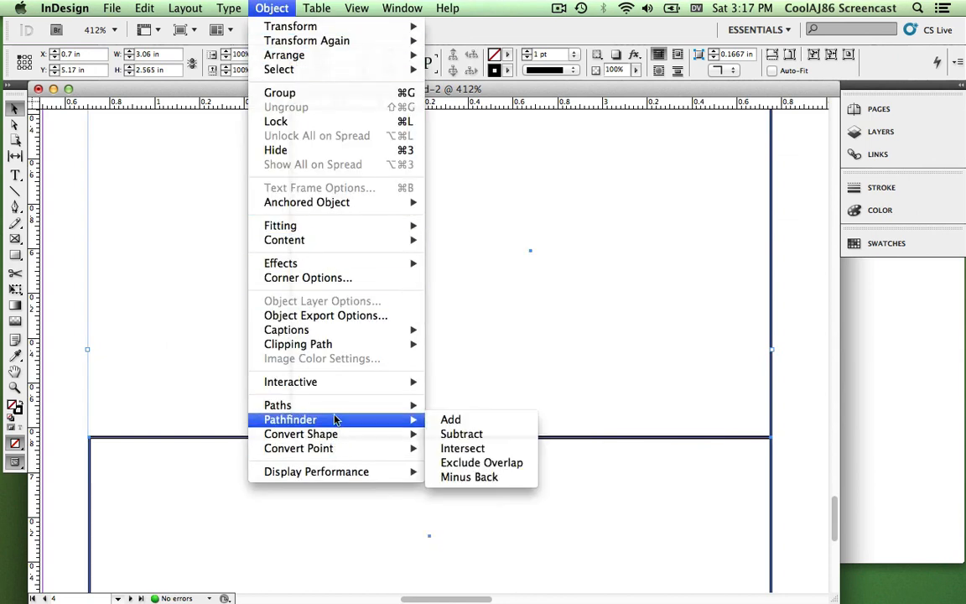
{"action": "left_click", "coordinate": [487, 530]}
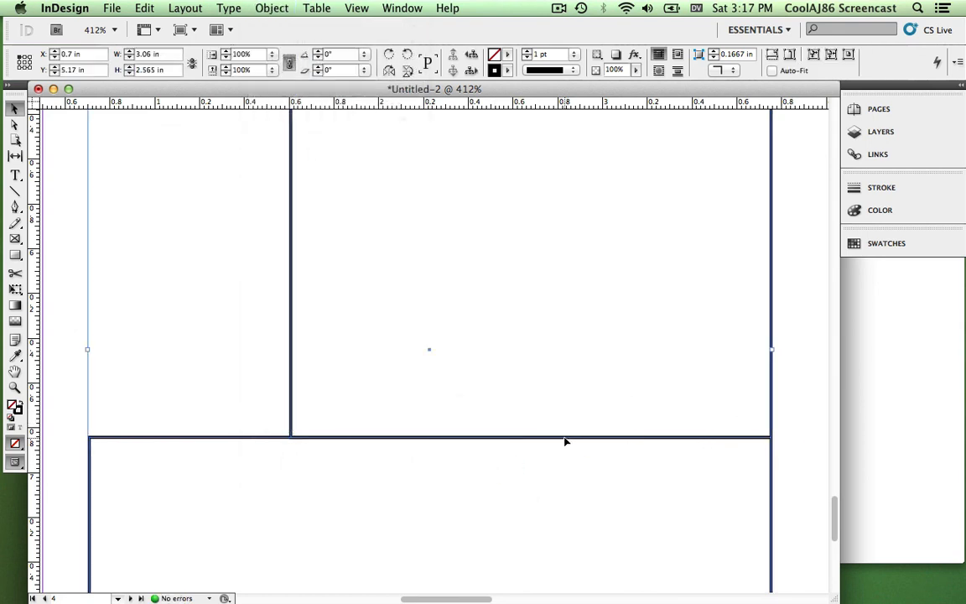
{"action": "scroll", "coordinate": [564, 441], "scroll_direction": "down", "scroll_amount": 5}
{"action": "scroll", "coordinate": [564, 442], "scroll_direction": "up", "scroll_amount": 2}
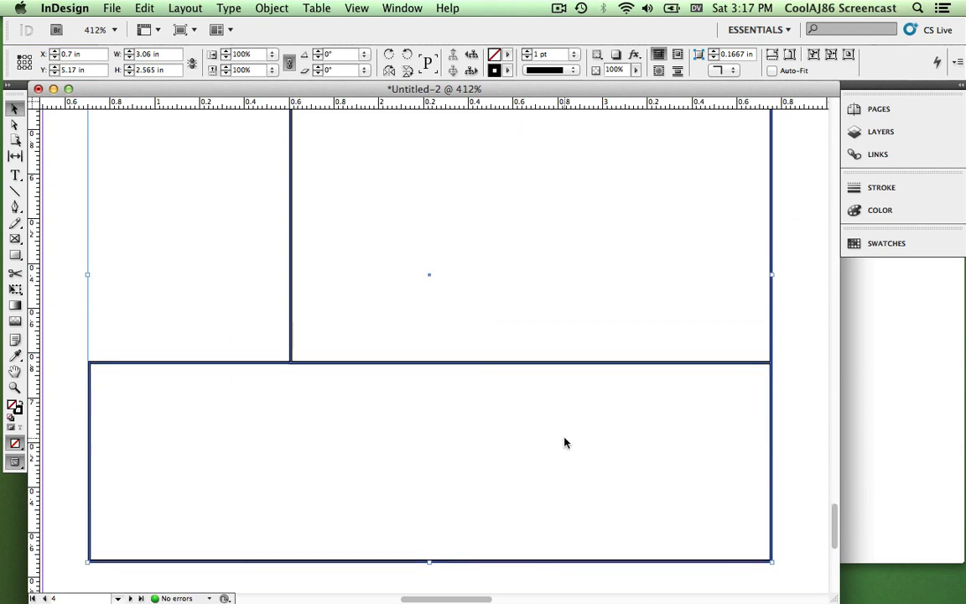
Step: Delete the shared horizontal edge segments between the upper and lower rectangles, restoring the rest of the outline if it is removed
{"action": "left_click", "coordinate": [15, 125]}
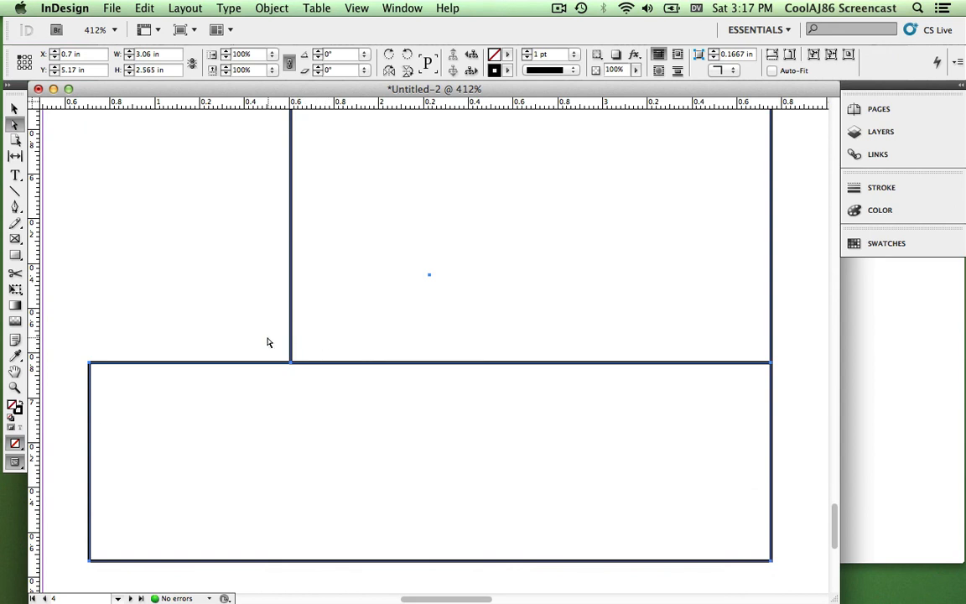
{"action": "left_click", "coordinate": [269, 340]}
{"action": "left_click", "coordinate": [348, 364]}
{"action": "key", "text": "Delete"}
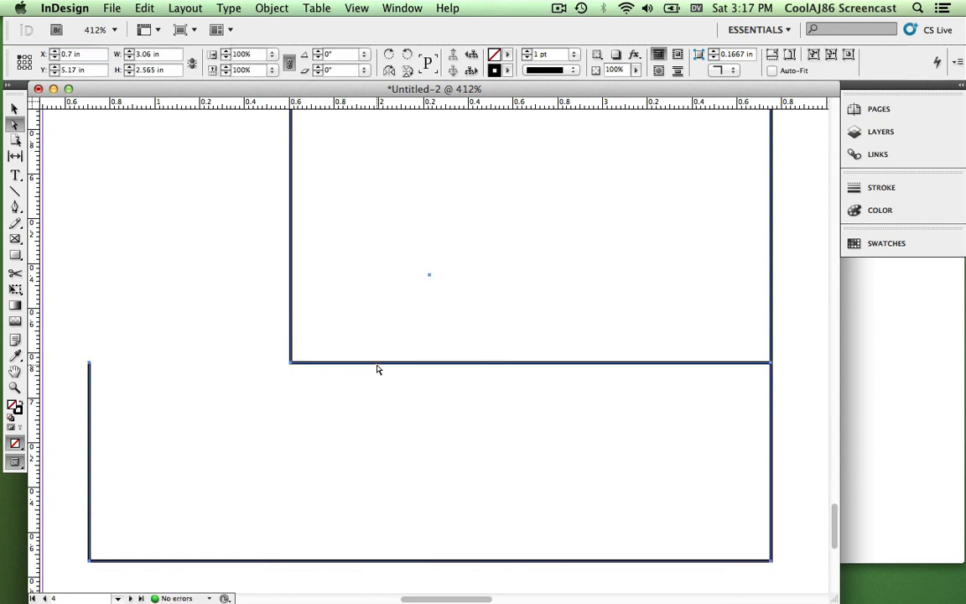
{"action": "key", "text": "super+z"}
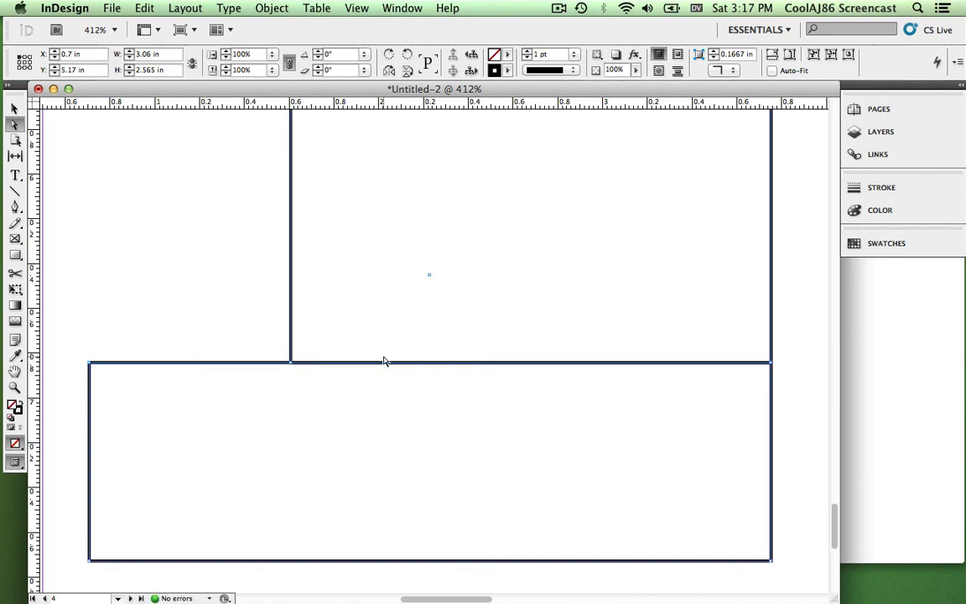
{"action": "left_click_drag", "start_coordinate": [386, 303], "coordinate": [526, 457]}
{"action": "key", "text": "Delete"}
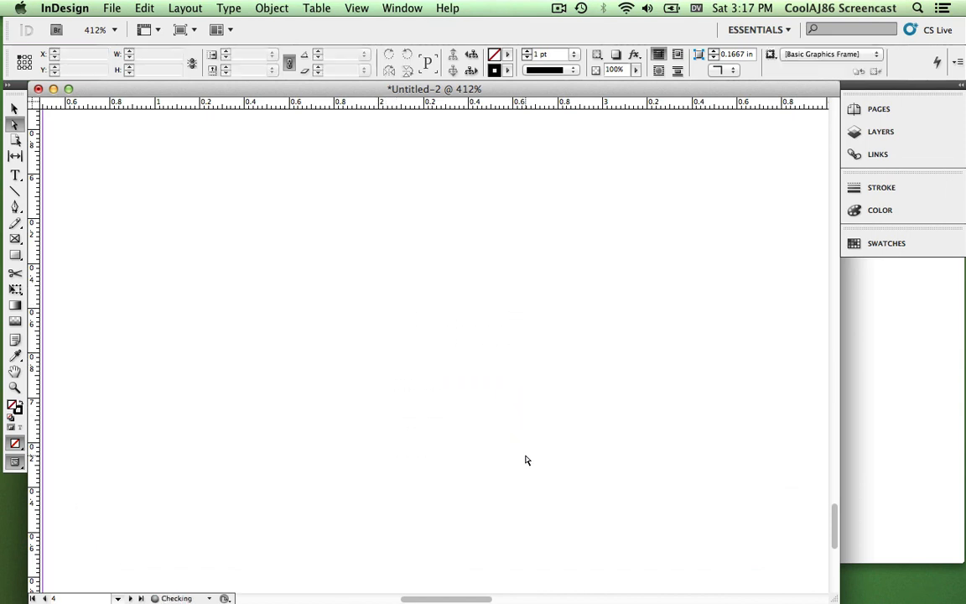
{"action": "key", "text": "super+z"}
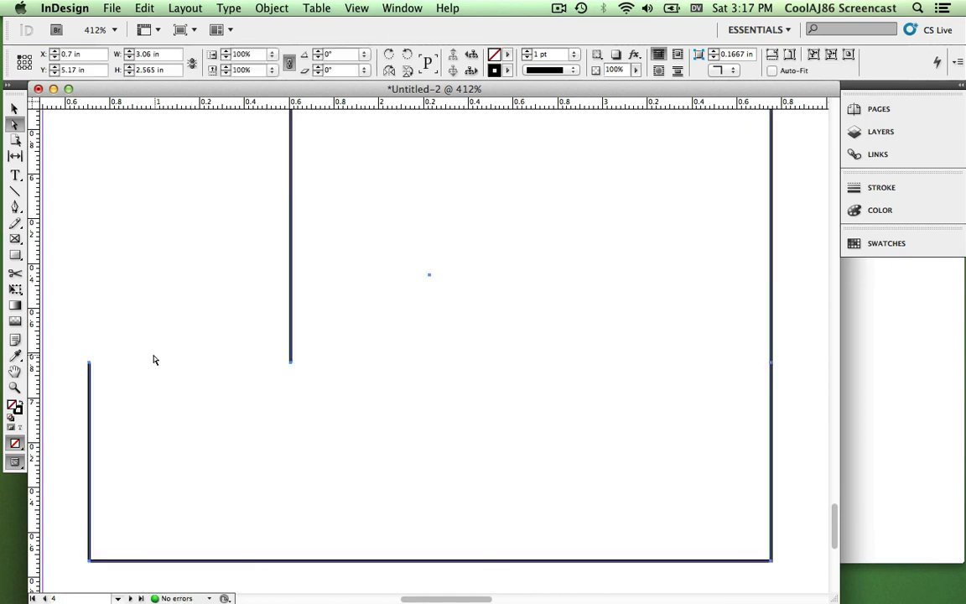
Step: Close the gap between the upper and lower outlines with a horizontal line about 0.91 in long at X 0.7 in, Y 6.8381 in
{"action": "left_click", "coordinate": [15, 190]}
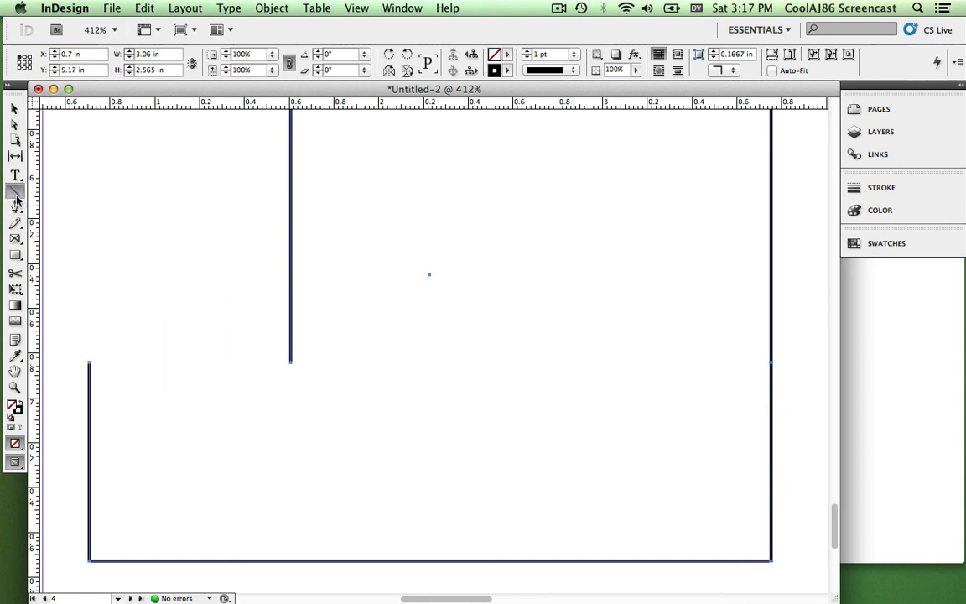
{"action": "left_click", "coordinate": [90, 364]}
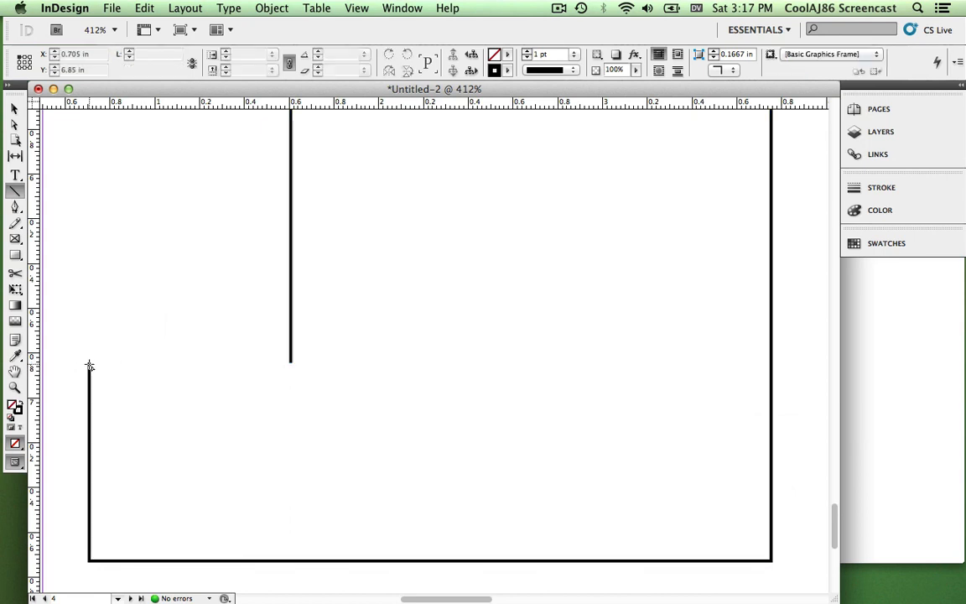
{"action": "left_click_drag", "start_coordinate": [90, 366], "coordinate": [291, 366]}
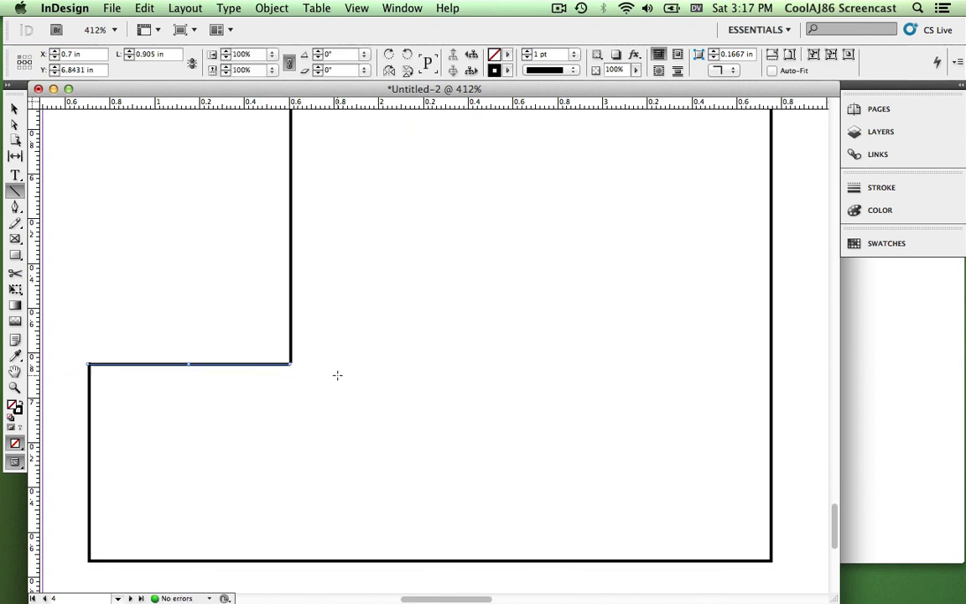
{"action": "left_click", "coordinate": [317, 416], "text": "super"}
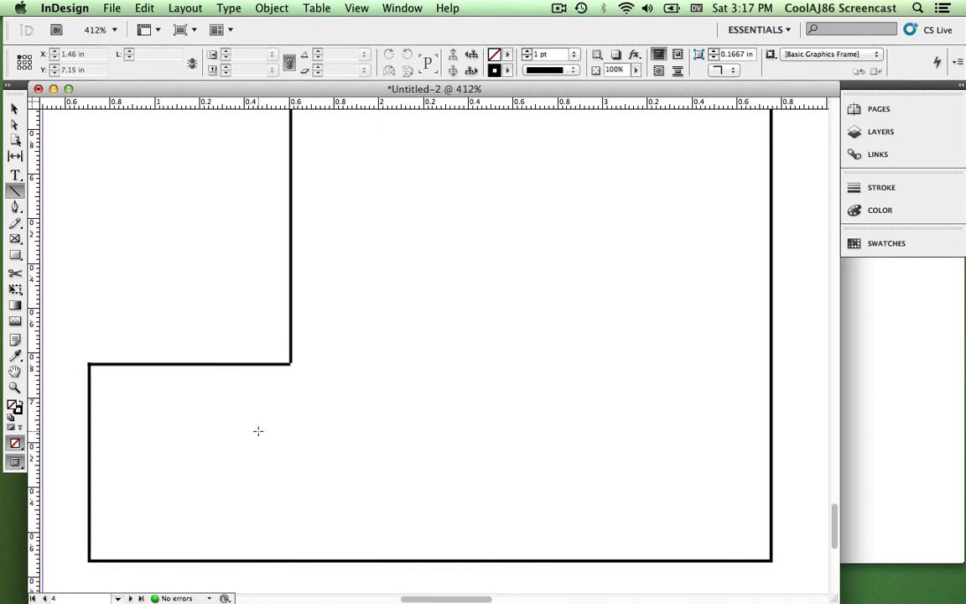
{"action": "key", "text": "super+z"}
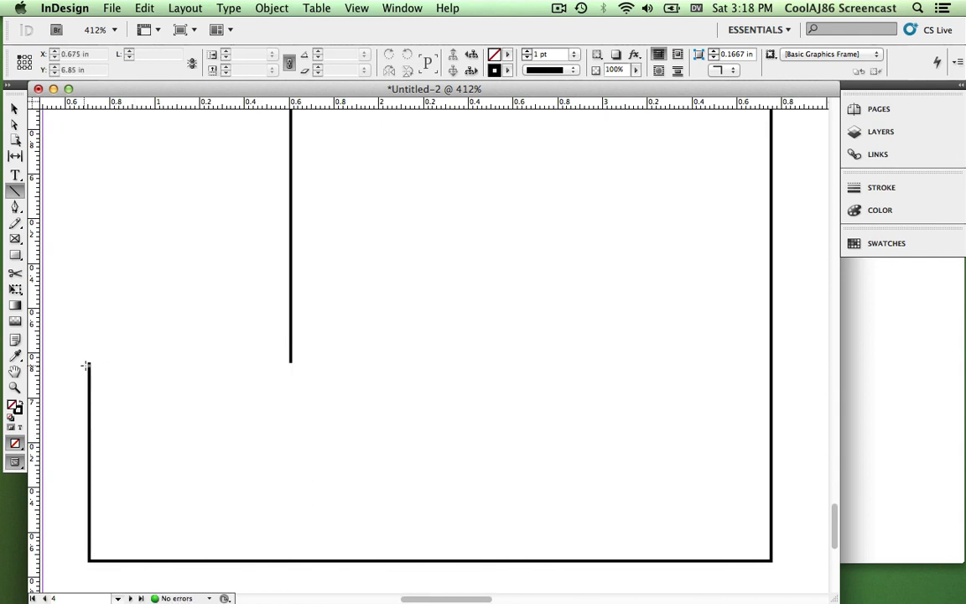
{"action": "scroll", "coordinate": [87, 366], "scroll_direction": "up", "scroll_amount": 3}
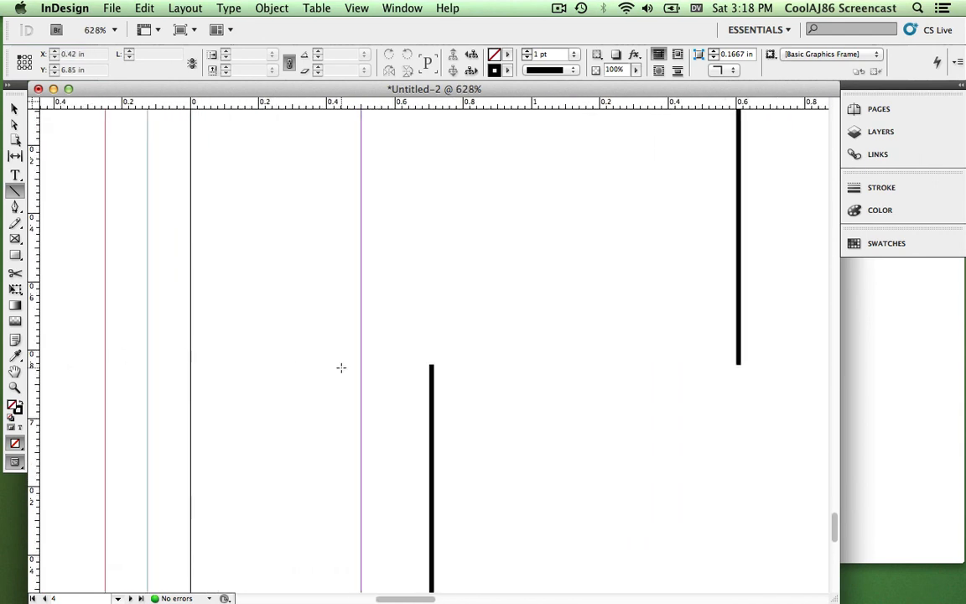
{"action": "left_click_drag", "start_coordinate": [431, 367], "coordinate": [738, 364]}
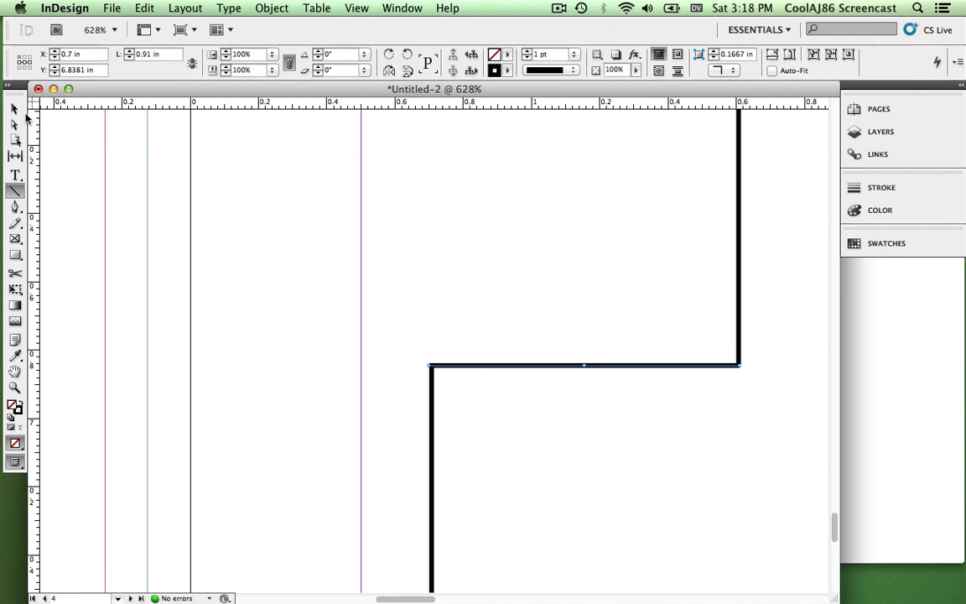
Step: Select the open outline together with the new horizontal line and make them a compound path
{"action": "left_click", "coordinate": [14, 123]}
{"action": "left_click", "coordinate": [431, 436]}
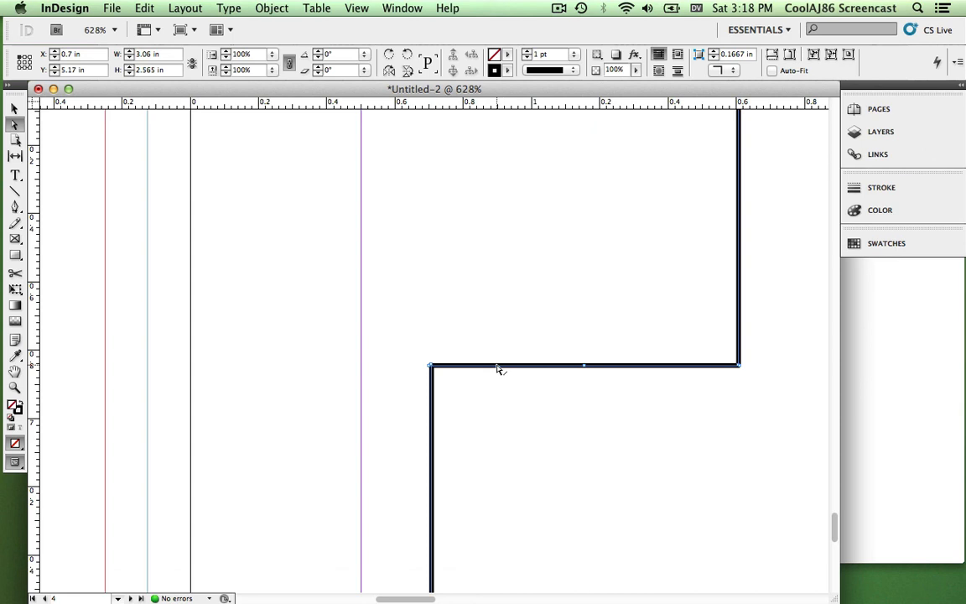
{"action": "scroll", "coordinate": [497, 369], "scroll_direction": "right", "scroll_amount": 5}
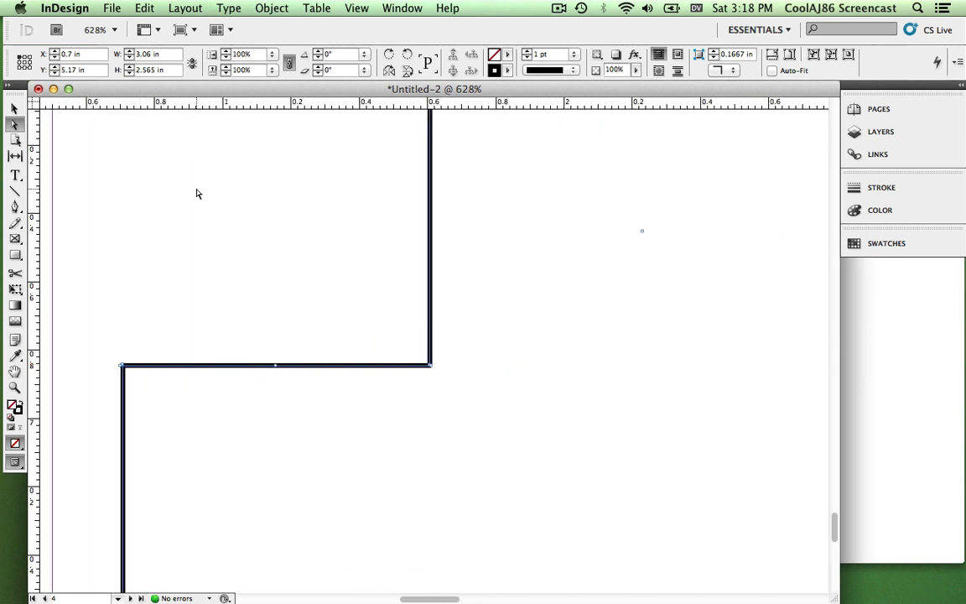
{"action": "left_click", "coordinate": [14, 108]}
{"action": "left_click_drag", "start_coordinate": [104, 192], "coordinate": [584, 558]}
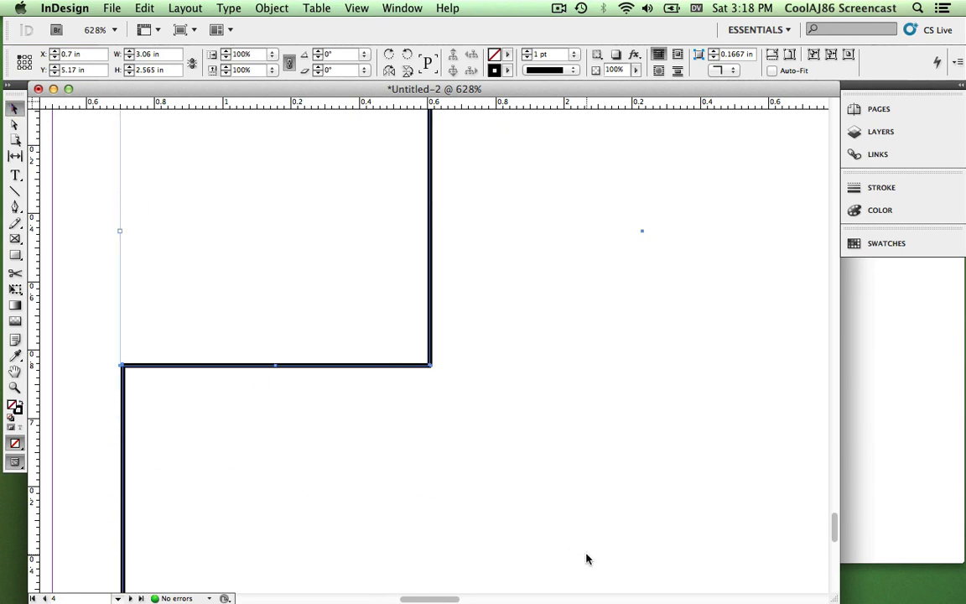
{"action": "left_click", "coordinate": [97, 306]}
{"action": "left_click_drag", "start_coordinate": [96, 218], "coordinate": [479, 446]}
{"action": "left_click", "coordinate": [275, 8]}
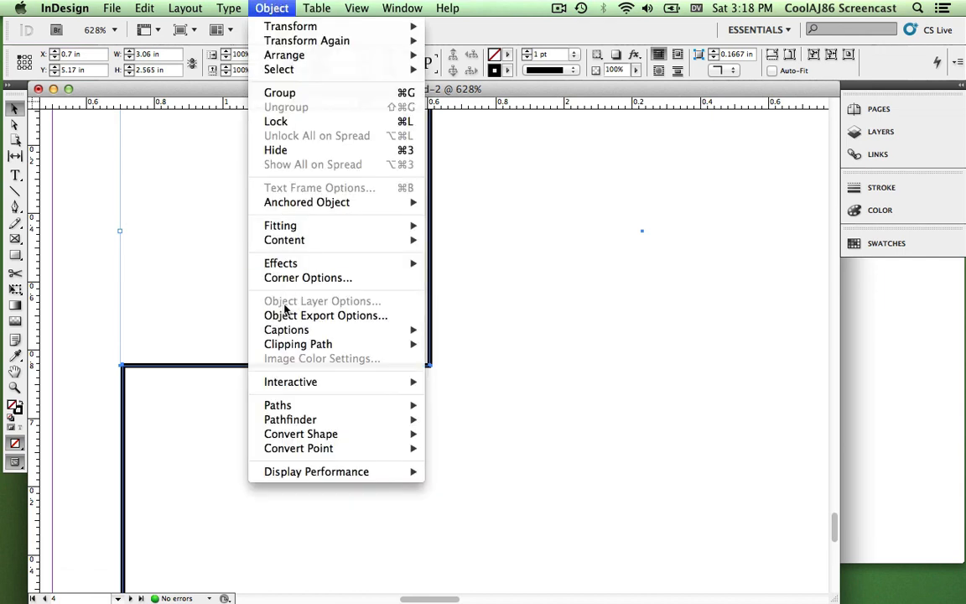
{"action": "mouse_move", "coordinate": [298, 404]}
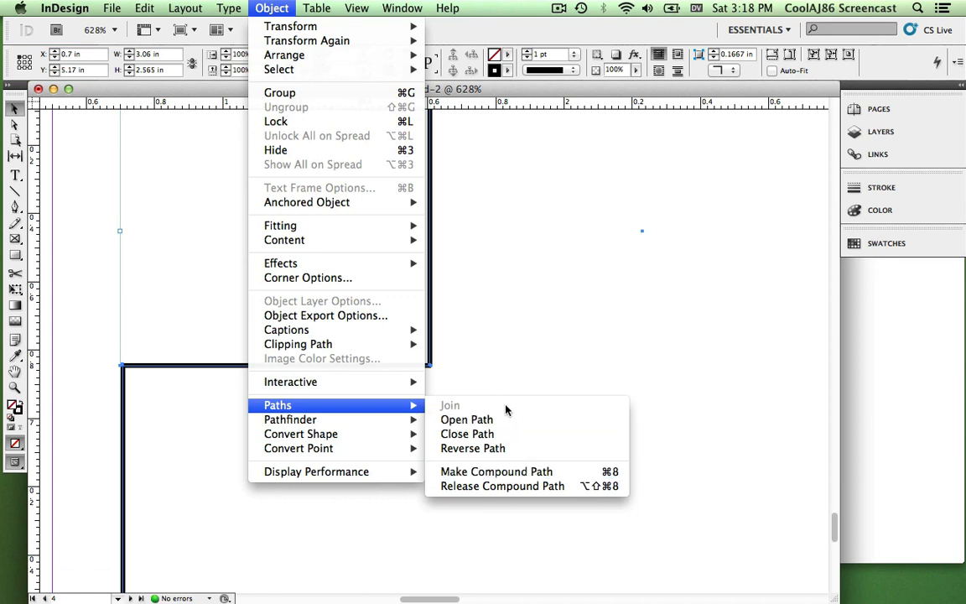
{"action": "left_click", "coordinate": [514, 473]}
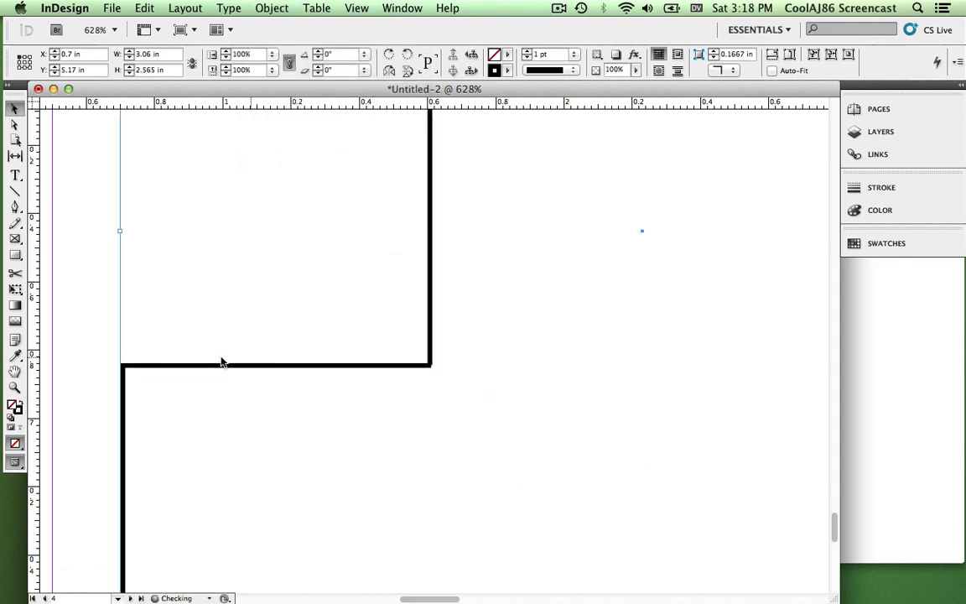
Step: Set the stroke weight of the L-shaped outline below the temple picture to 0 pt
{"action": "left_click", "coordinate": [103, 328]}
{"action": "key", "text": "super+z"}
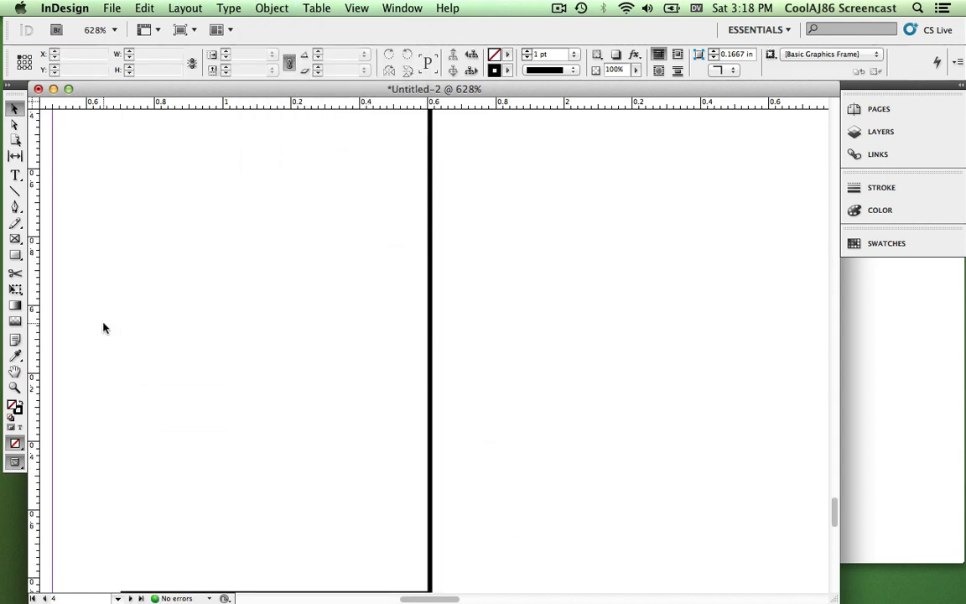
{"action": "key", "text": "super+z"}
{"action": "key", "text": "super+z"}
{"action": "key", "text": "super+z"}
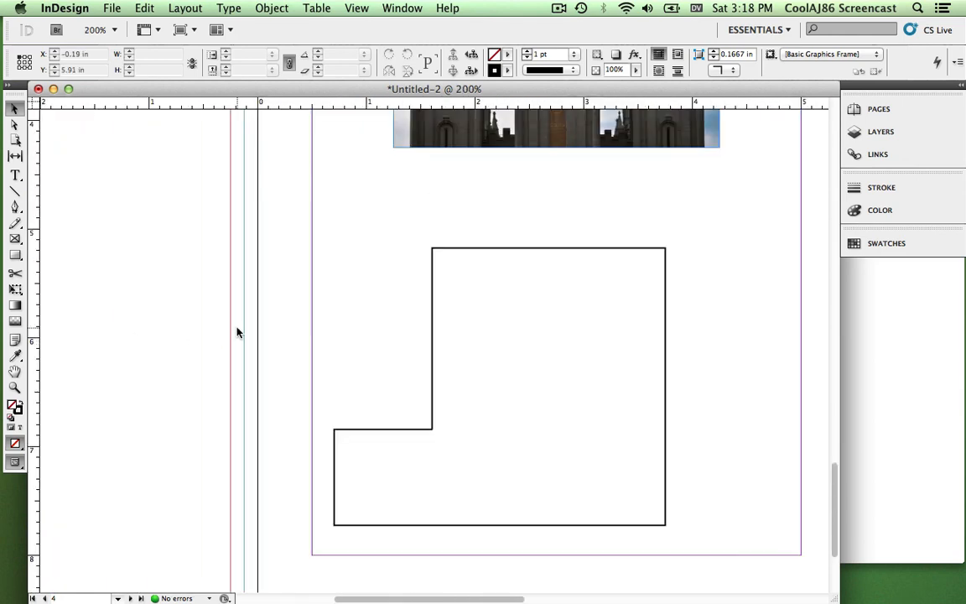
{"action": "key", "text": "super+z"}
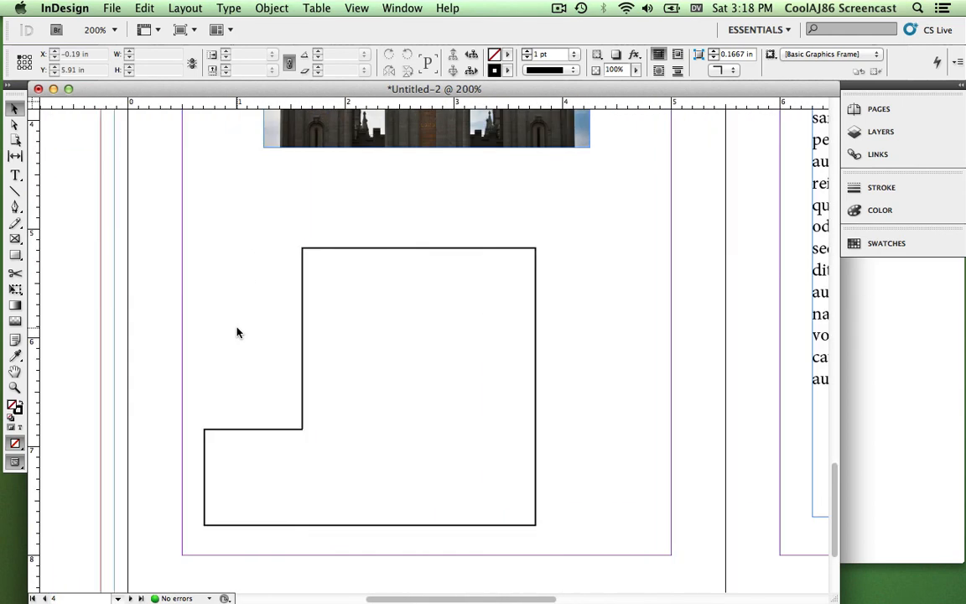
{"action": "left_click", "coordinate": [302, 275]}
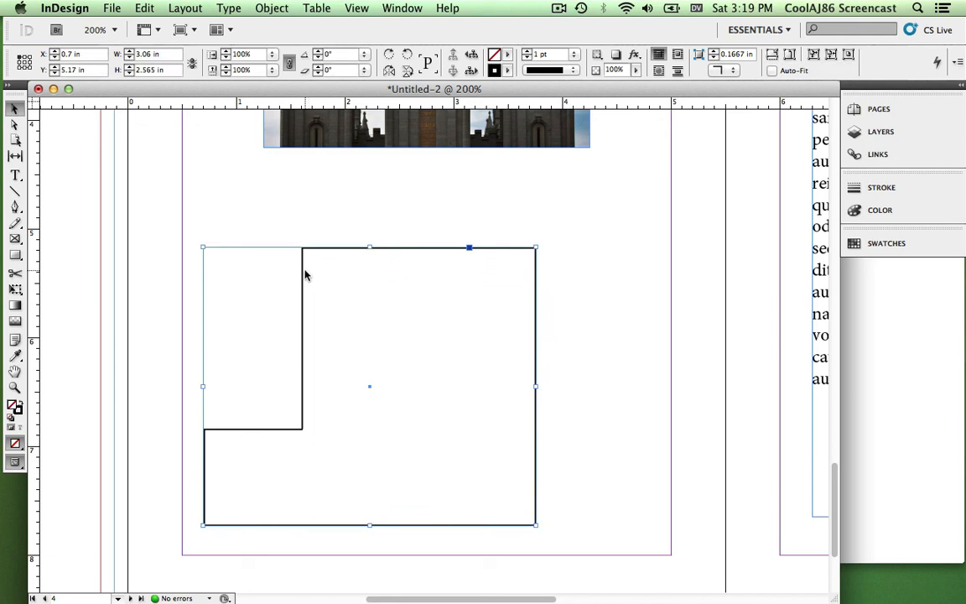
{"action": "left_click", "coordinate": [573, 53]}
{"action": "left_click", "coordinate": [552, 64]}
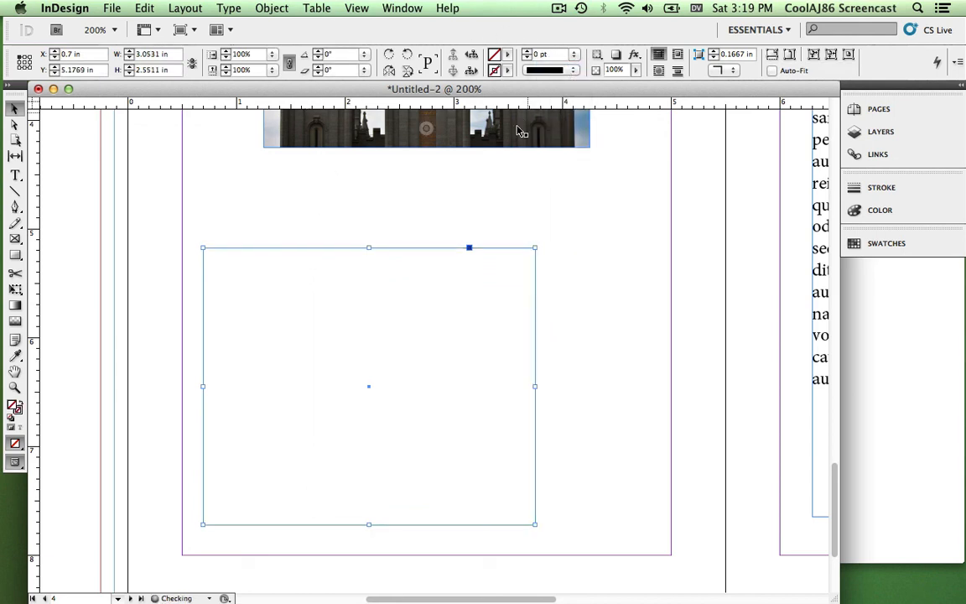
Step: Copy all the placeholder text from the text frame on page 5 and return to the area below the temple picture
{"action": "scroll", "coordinate": [422, 301], "scroll_direction": "right", "scroll_amount": 10}
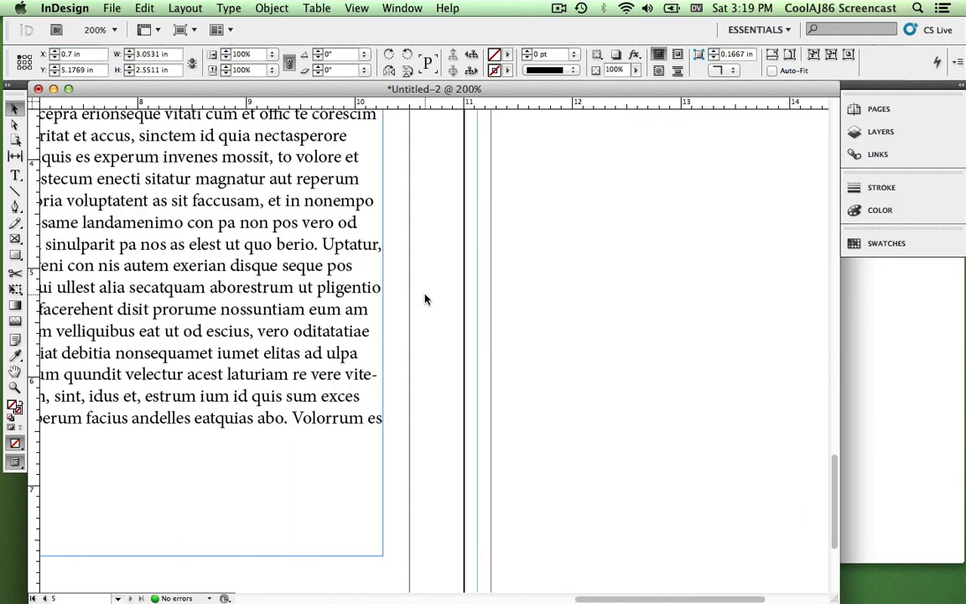
{"action": "triple_click", "coordinate": [467, 288]}
{"action": "left_click", "coordinate": [467, 288]}
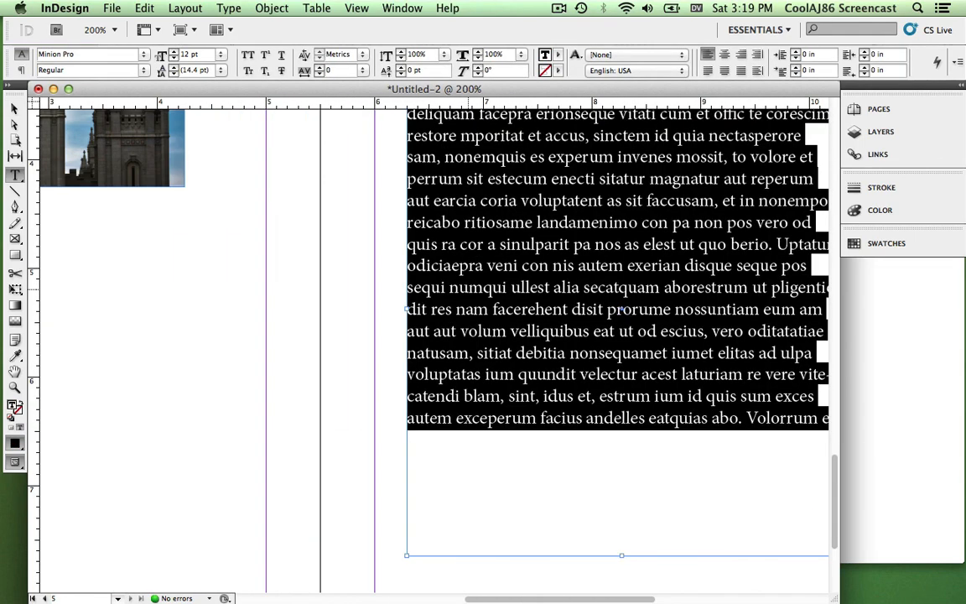
{"action": "key", "text": "super+c"}
{"action": "scroll", "coordinate": [467, 287], "scroll_direction": "down", "scroll_amount": 5}
{"action": "scroll", "coordinate": [318, 254], "scroll_direction": "up", "scroll_amount": 5}
{"action": "scroll", "coordinate": [318, 254], "scroll_direction": "left", "scroll_amount": 8}
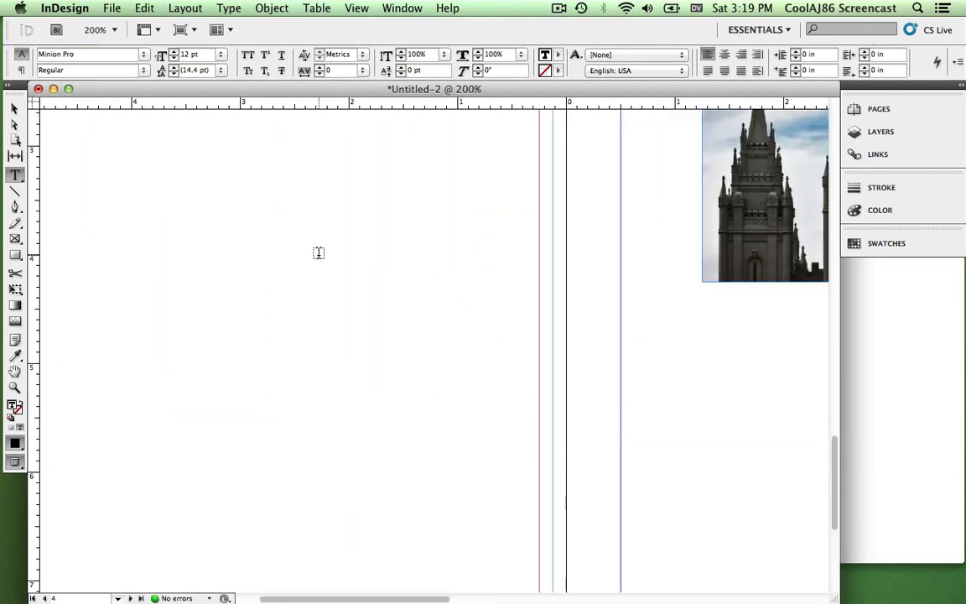
{"action": "scroll", "coordinate": [318, 252], "scroll_direction": "down", "scroll_amount": 3}
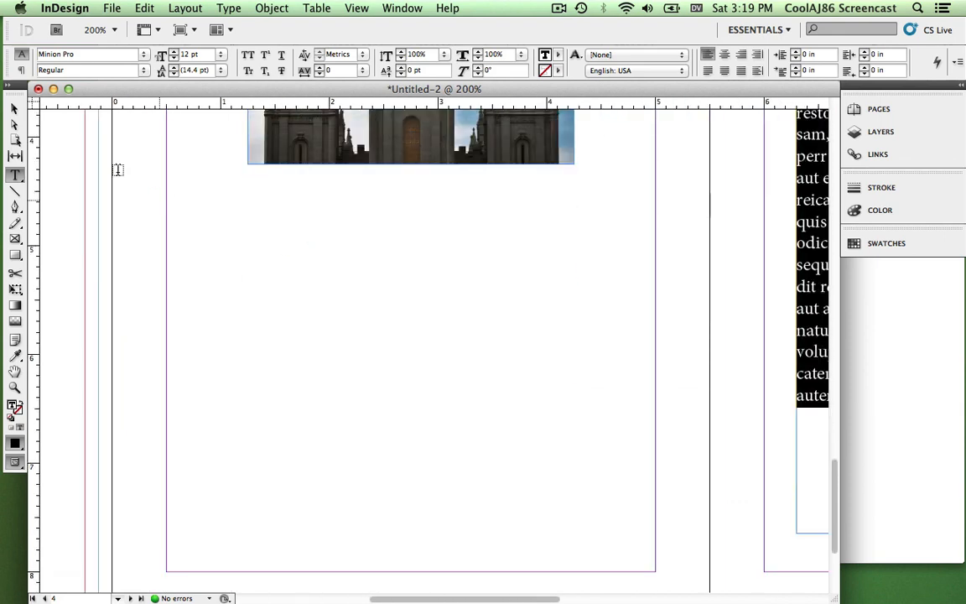
Step: Select the strokeless L-shaped outline below the temple picture, undoing any accidental deletion
{"action": "left_click", "coordinate": [14, 107]}
{"action": "left_click", "coordinate": [362, 385]}
{"action": "key", "text": "m"}
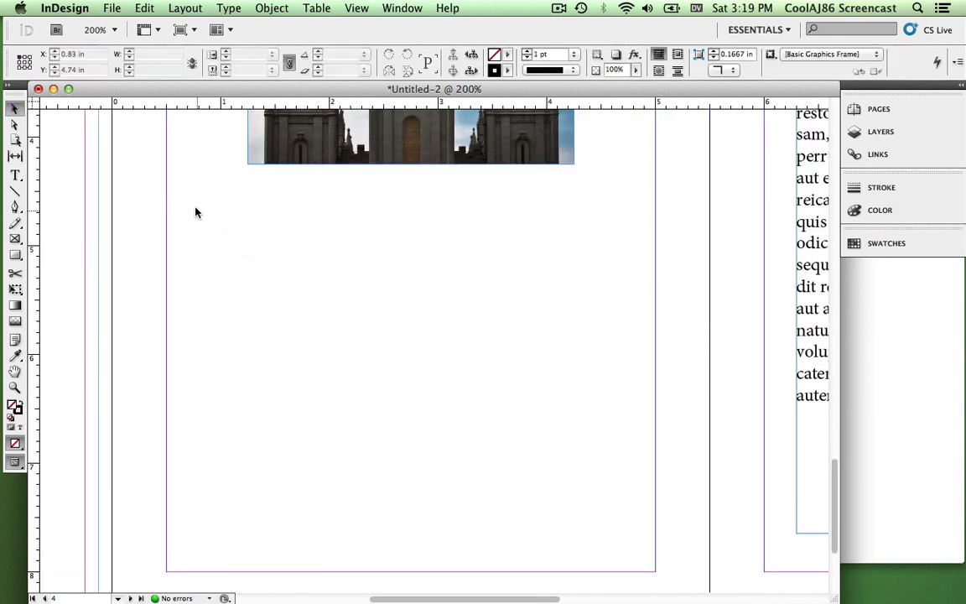
{"action": "mouse_move", "coordinate": [186, 265]}
{"action": "left_mouse_down"}
{"action": "mouse_move", "coordinate": [515, 487]}
{"action": "mouse_move", "coordinate": [519, 541]}
{"action": "left_mouse_up"}
{"action": "key", "text": "Delete"}
{"action": "left_click_drag", "start_coordinate": [144, 194], "coordinate": [621, 591]}
{"action": "key", "text": "super+z"}
{"action": "key", "text": "super+z"}
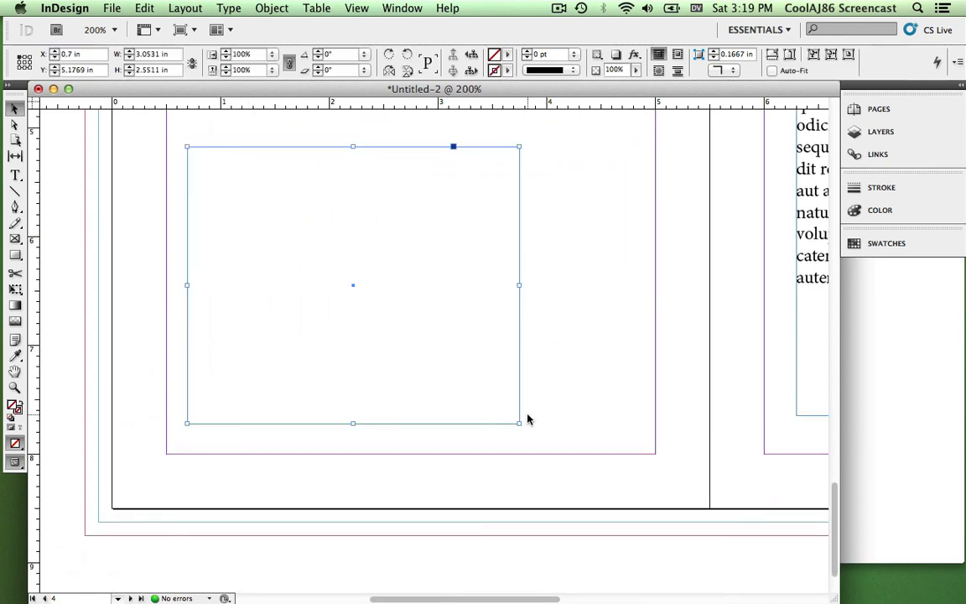
Step: Set the content type of the L-shaped outline below the temple picture to Text and paste the copied placeholder text into it
{"action": "scroll", "coordinate": [528, 416], "scroll_direction": "up", "scroll_amount": 5}
{"action": "scroll", "coordinate": [528, 415], "scroll_direction": "down", "scroll_amount": 2}
{"action": "scroll", "coordinate": [527, 418], "scroll_direction": "down", "scroll_amount": 4}
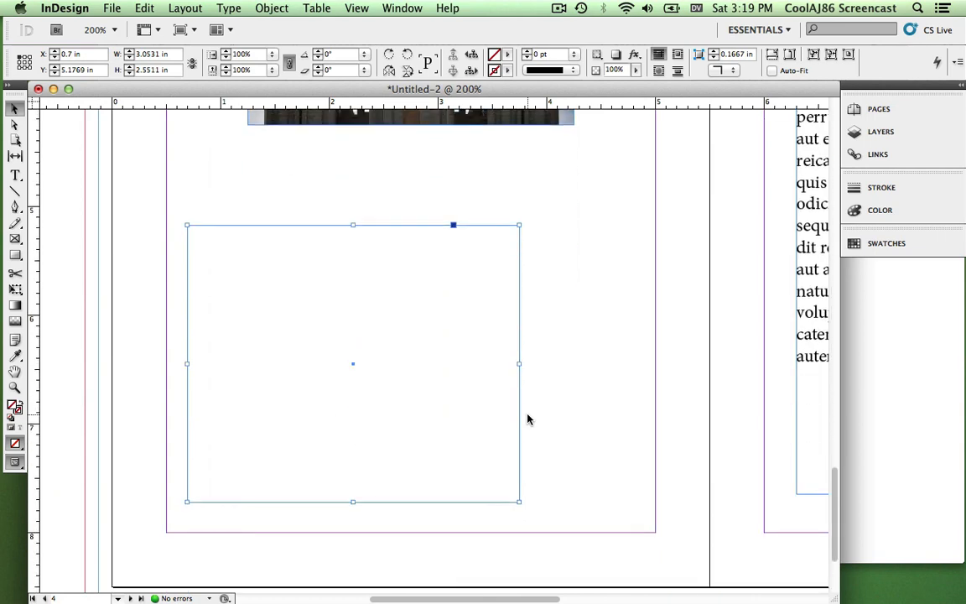
{"action": "right_click", "coordinate": [433, 355]}
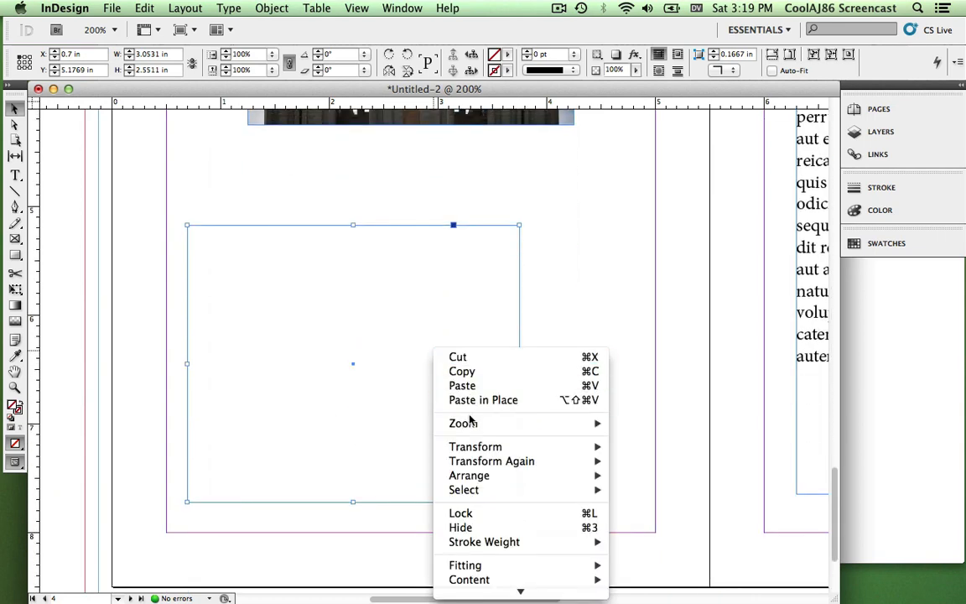
{"action": "left_click", "coordinate": [270, 7]}
{"action": "left_click", "coordinate": [272, 8]}
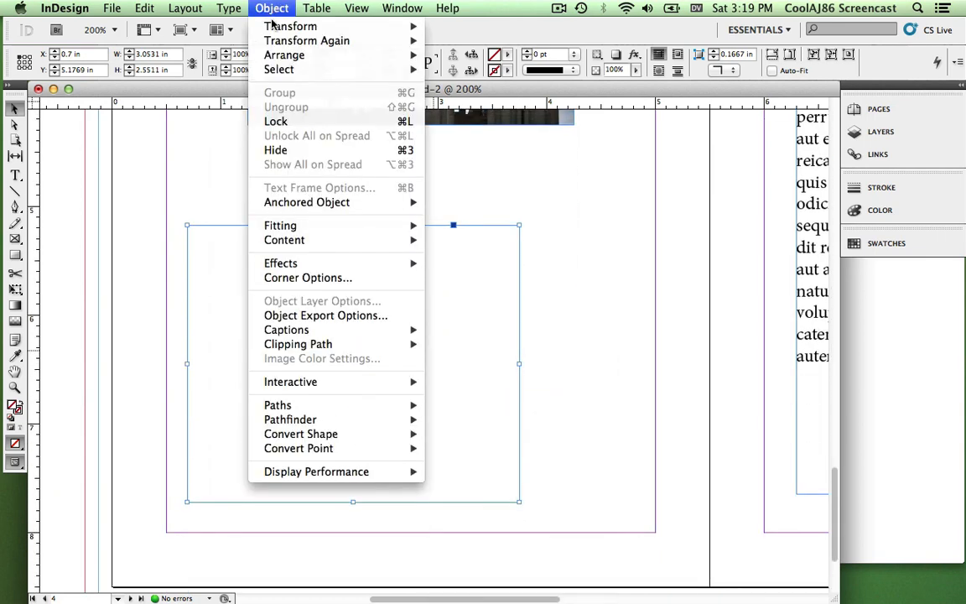
{"action": "mouse_move", "coordinate": [299, 243]}
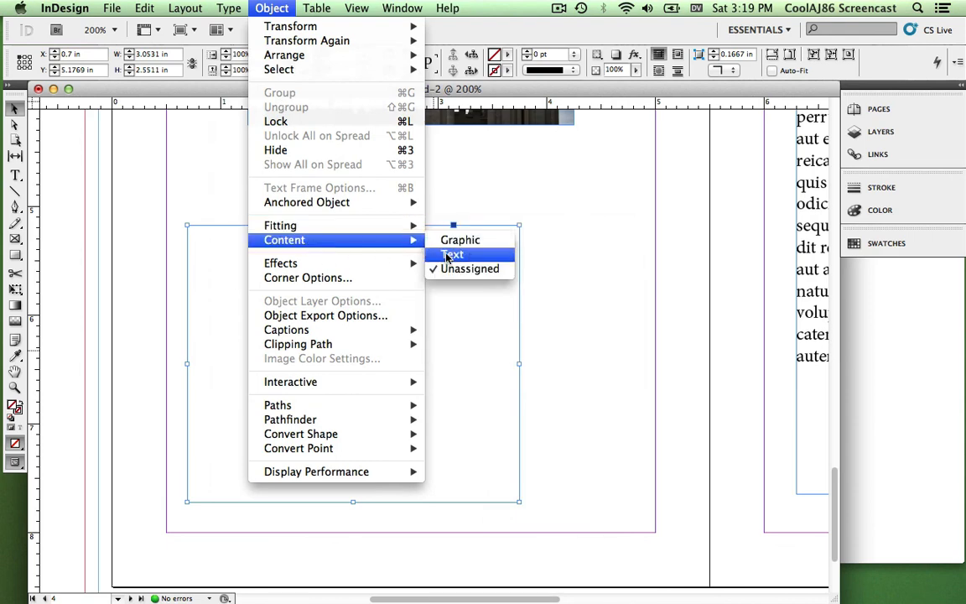
{"action": "left_click", "coordinate": [449, 254]}
{"action": "double_click", "coordinate": [382, 291]}
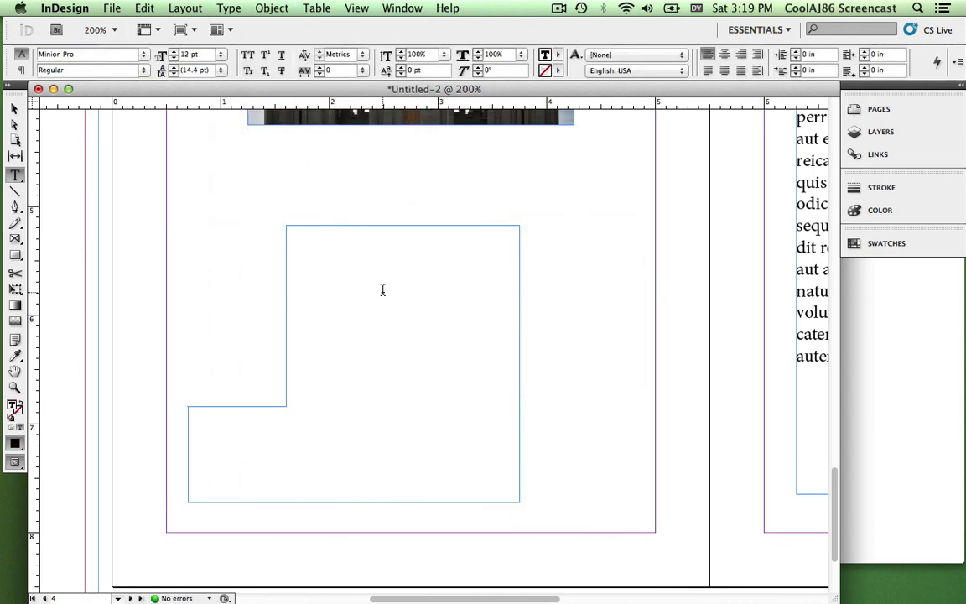
{"action": "key", "text": "super+v"}
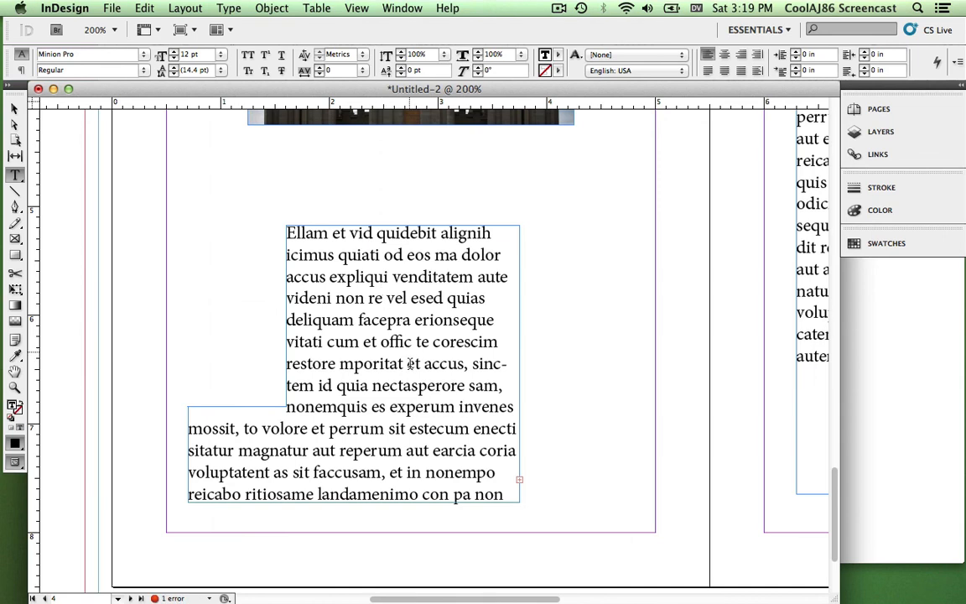
Step: Erase the placeholder text backwards from the end of the L-shaped frame's last visible line up to "non re ve" in the fourth line
{"action": "left_click_drag", "start_coordinate": [497, 500], "coordinate": [524, 567]}
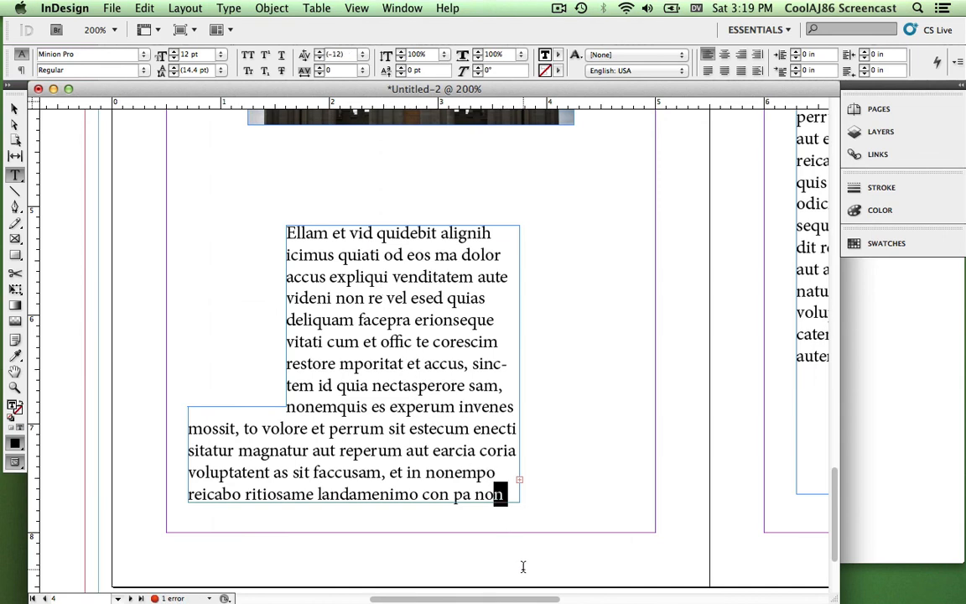
{"action": "left_click", "coordinate": [506, 494]}
{"action": "key", "text": "BackSpace"}
{"action": "key", "text": "BackSpace"}
{"action": "key", "text": "BackSpace"}
{"action": "key", "text": "BackSpace"}
{"action": "key", "text": "BackSpace"}
{"action": "key", "text": "BackSpace"}
{"action": "key", "text": "BackSpace"}
{"action": "key", "text": "BackSpace"}
{"action": "key", "text": "BackSpace"}
{"action": "key", "text": "BackSpace"}
{"action": "key", "text": "BackSpace"}
{"action": "key", "text": "BackSpace"}
{"action": "key", "text": "BackSpace"}
{"action": "key", "text": "BackSpace"}
{"action": "key", "text": "BackSpace"}
{"action": "key", "text": "BackSpace"}
{"action": "key", "text": "BackSpace"}
{"action": "key", "text": "BackSpace"}
{"action": "key", "text": "BackSpace"}
{"action": "key", "text": "BackSpace"}
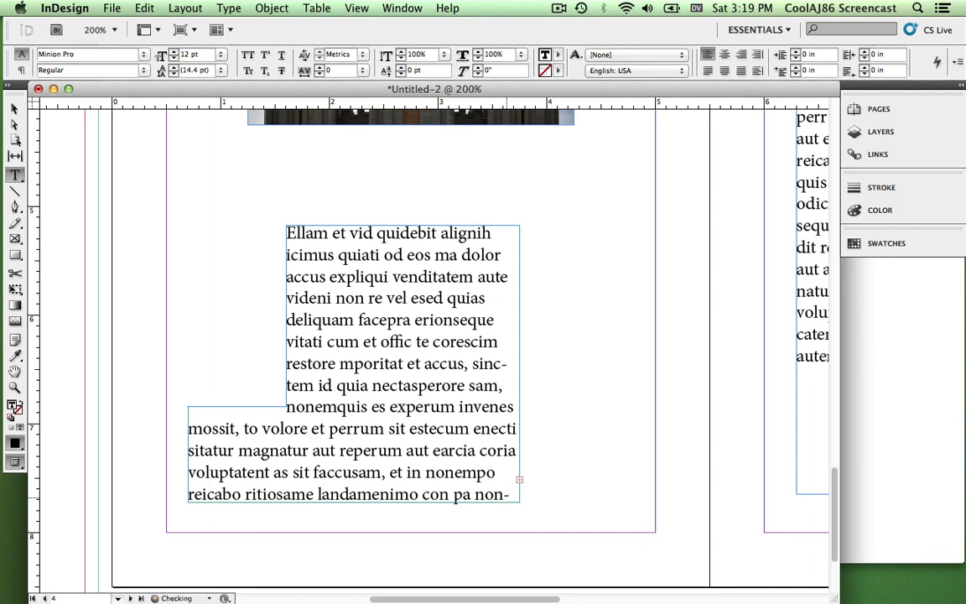
{"action": "key", "text": "BackSpace"}
{"action": "key", "text": "BackSpace"}
{"action": "key", "text": "BackSpace"}
{"action": "key", "text": "BackSpace"}
{"action": "key", "text": "BackSpace"}
{"action": "key", "text": "BackSpace"}
{"action": "key", "text": "BackSpace"}
{"action": "key", "text": "BackSpace"}
{"action": "key", "text": "BackSpace"}
{"action": "key", "text": "BackSpace"}
{"action": "key", "text": "BackSpace"}
{"action": "key", "text": "BackSpace"}
{"action": "key", "text": "BackSpace"}
{"action": "key", "text": "BackSpace"}
{"action": "key", "text": "BackSpace"}
{"action": "key", "text": "BackSpace"}
{"action": "key", "text": "BackSpace"}
{"action": "key", "text": "BackSpace"}
{"action": "key", "text": "BackSpace"}
{"action": "key", "text": "BackSpace"}
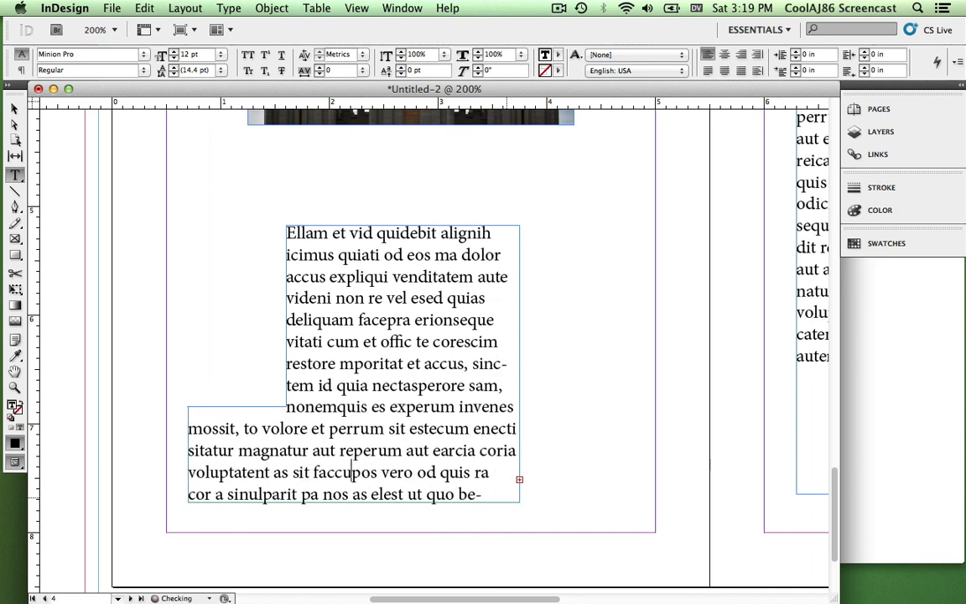
{"action": "key", "text": "BackSpace"}
{"action": "key", "text": "BackSpace"}
{"action": "key", "text": "BackSpace"}
{"action": "key", "text": "BackSpace"}
{"action": "key", "text": "BackSpace"}
{"action": "key", "text": "BackSpace"}
{"action": "key", "text": "BackSpace"}
{"action": "key", "text": "BackSpace"}
{"action": "key", "text": "BackSpace"}
{"action": "key", "text": "BackSpace"}
{"action": "key", "text": "BackSpace"}
{"action": "key", "text": "BackSpace"}
{"action": "key", "text": "BackSpace"}
{"action": "key", "text": "BackSpace"}
{"action": "key", "text": "BackSpace"}
{"action": "key", "text": "BackSpace"}
{"action": "key", "text": "BackSpace"}
{"action": "key", "text": "BackSpace"}
{"action": "key", "text": "BackSpace"}
{"action": "key", "text": "BackSpace"}
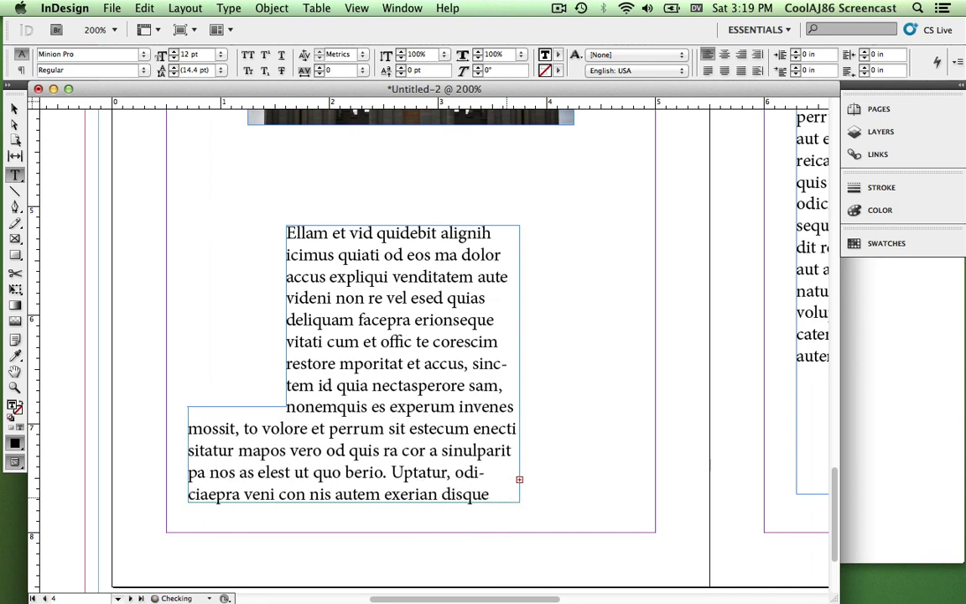
{"action": "key", "text": "BackSpace"}
{"action": "key", "text": "BackSpace"}
{"action": "key", "text": "BackSpace"}
{"action": "key", "text": "BackSpace"}
{"action": "key", "text": "BackSpace"}
{"action": "key", "text": "BackSpace"}
{"action": "key", "text": "BackSpace"}
{"action": "key", "text": "BackSpace"}
{"action": "key", "text": "BackSpace"}
{"action": "key", "text": "BackSpace"}
{"action": "key", "text": "BackSpace"}
{"action": "key", "text": "BackSpace"}
{"action": "key", "text": "BackSpace"}
{"action": "key", "text": "BackSpace"}
{"action": "key", "text": "BackSpace"}
{"action": "key", "text": "BackSpace"}
{"action": "key", "text": "BackSpace"}
{"action": "key", "text": "BackSpace"}
{"action": "key", "text": "BackSpace"}
{"action": "key", "text": "BackSpace"}
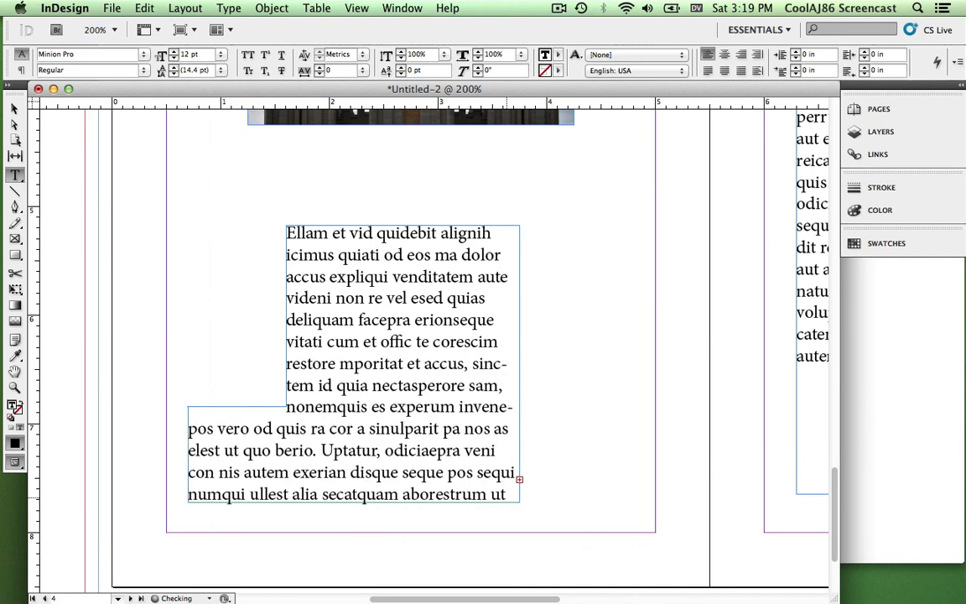
{"action": "key", "text": "BackSpace"}
{"action": "key", "text": "BackSpace"}
{"action": "key", "text": "BackSpace"}
{"action": "key", "text": "BackSpace"}
{"action": "key", "text": "BackSpace"}
{"action": "key", "text": "BackSpace"}
{"action": "key", "text": "BackSpace"}
{"action": "key", "text": "BackSpace"}
{"action": "key", "text": "BackSpace"}
{"action": "key", "text": "BackSpace"}
{"action": "key", "text": "BackSpace"}
{"action": "key", "text": "BackSpace"}
{"action": "key", "text": "BackSpace"}
{"action": "key", "text": "BackSpace"}
{"action": "key", "text": "BackSpace"}
{"action": "key", "text": "BackSpace"}
{"action": "key", "text": "BackSpace"}
{"action": "key", "text": "BackSpace"}
{"action": "key", "text": "BackSpace"}
{"action": "key", "text": "BackSpace"}
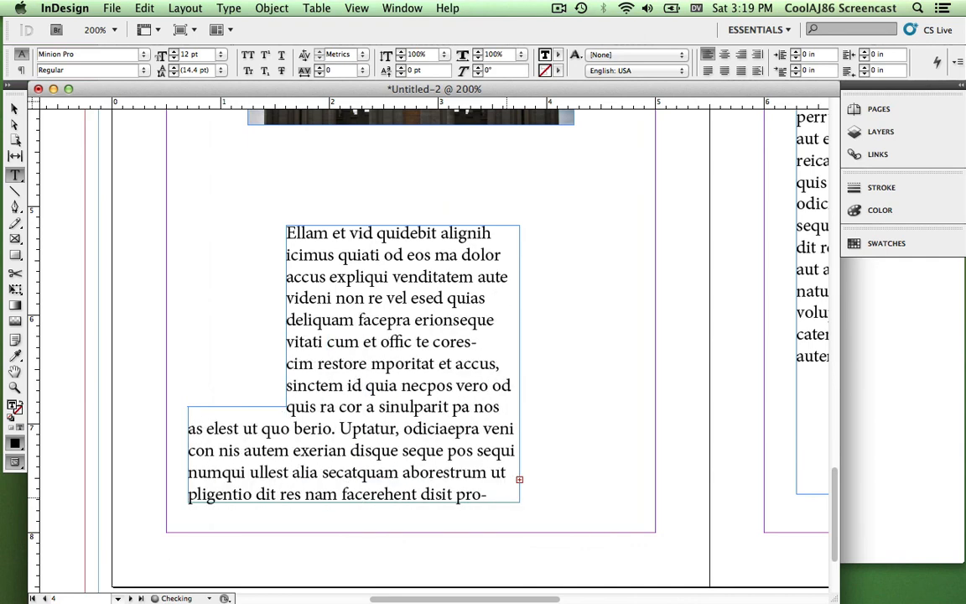
{"action": "key", "text": "BackSpace"}
{"action": "key", "text": "BackSpace"}
{"action": "key", "text": "BackSpace"}
{"action": "key", "text": "BackSpace"}
{"action": "key", "text": "BackSpace"}
{"action": "key", "text": "BackSpace"}
{"action": "key", "text": "BackSpace"}
{"action": "key", "text": "BackSpace"}
{"action": "key", "text": "BackSpace"}
{"action": "key", "text": "BackSpace"}
{"action": "key", "text": "BackSpace"}
{"action": "key", "text": "BackSpace"}
{"action": "key", "text": "BackSpace"}
{"action": "key", "text": "BackSpace"}
{"action": "key", "text": "BackSpace"}
{"action": "key", "text": "BackSpace"}
{"action": "key", "text": "BackSpace"}
{"action": "key", "text": "BackSpace"}
{"action": "key", "text": "BackSpace"}
{"action": "key", "text": "BackSpace"}
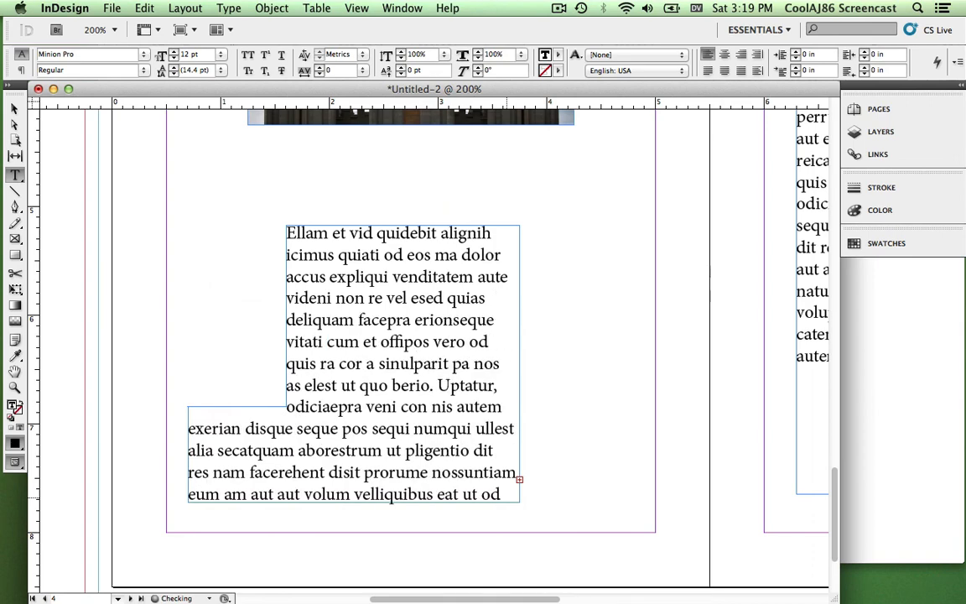
{"action": "key", "text": "BackSpace"}
{"action": "key", "text": "BackSpace"}
{"action": "key", "text": "BackSpace"}
{"action": "key", "text": "BackSpace"}
{"action": "key", "text": "BackSpace"}
{"action": "key", "text": "BackSpace"}
{"action": "key", "text": "BackSpace"}
{"action": "key", "text": "BackSpace"}
{"action": "key", "text": "BackSpace"}
{"action": "key", "text": "BackSpace"}
{"action": "key", "text": "BackSpace"}
{"action": "key", "text": "BackSpace"}
{"action": "key", "text": "BackSpace"}
{"action": "key", "text": "BackSpace"}
{"action": "key", "text": "BackSpace"}
{"action": "key", "text": "BackSpace"}
{"action": "key", "text": "BackSpace"}
{"action": "key", "text": "BackSpace"}
{"action": "key", "text": "BackSpace"}
{"action": "key", "text": "BackSpace"}
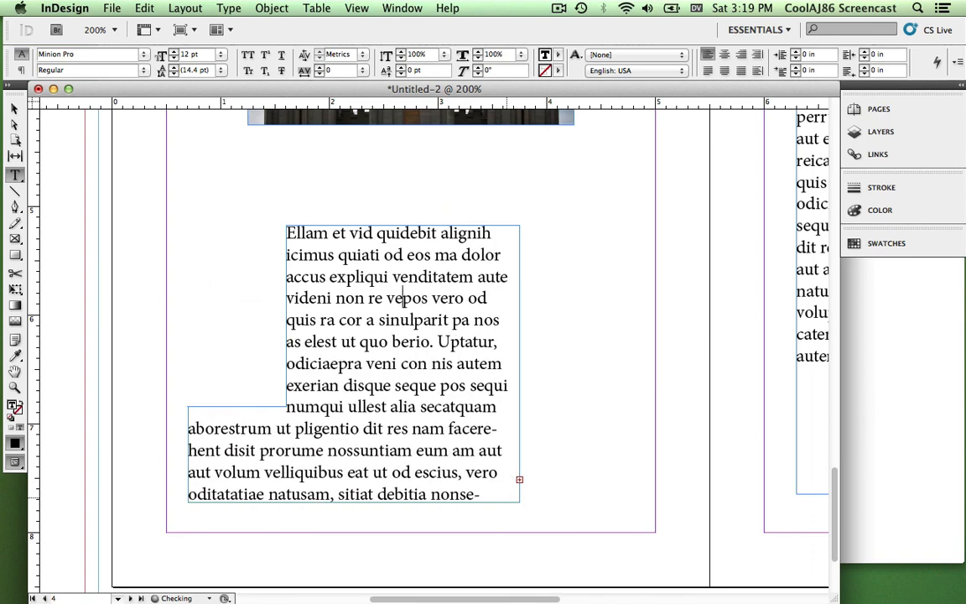
Step: Erase the L-shaped frame's placeholder text backwards from "non re ve" in the fourth line up to "Ellam et vid" in the first line
{"action": "key", "text": "BackSpace"}
{"action": "key", "text": "BackSpace"}
{"action": "key", "text": "BackSpace"}
{"action": "key", "text": "BackSpace"}
{"action": "key", "text": "BackSpace"}
{"action": "key", "text": "BackSpace"}
{"action": "key", "text": "BackSpace"}
{"action": "key", "text": "BackSpace"}
{"action": "key", "text": "BackSpace"}
{"action": "key", "text": "BackSpace"}
{"action": "key", "text": "BackSpace"}
{"action": "key", "text": "BackSpace"}
{"action": "key", "text": "BackSpace"}
{"action": "key", "text": "BackSpace"}
{"action": "key", "text": "BackSpace"}
{"action": "key", "text": "BackSpace"}
{"action": "key", "text": "BackSpace"}
{"action": "key", "text": "BackSpace"}
{"action": "key", "text": "BackSpace"}
{"action": "key", "text": "BackSpace"}
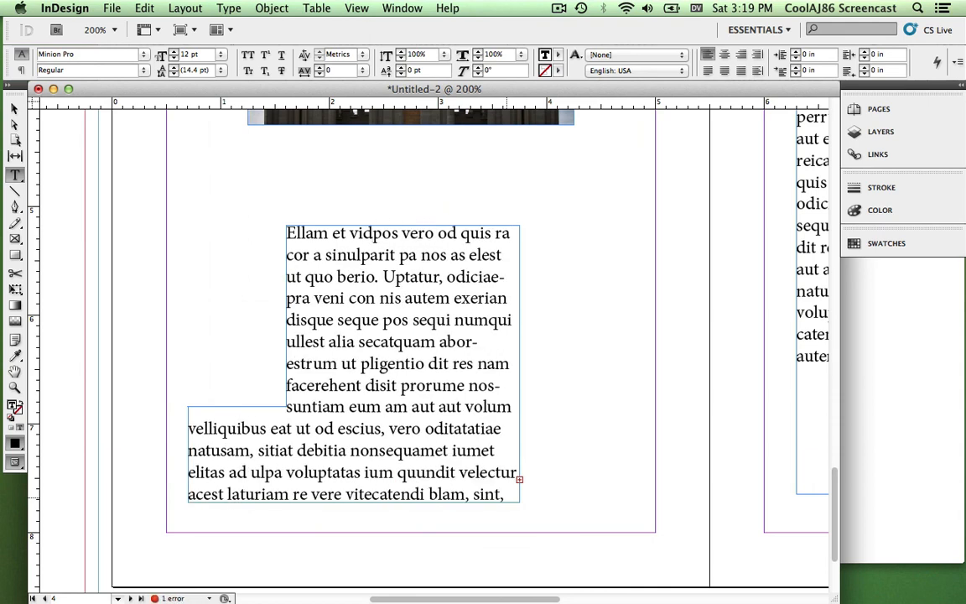
Step: Erase the L-shaped frame's placeholder text between "odiciaepra" and "sit prorume", so the remaining text fits inside the frame
{"action": "left_click", "coordinate": [384, 255]}
{"action": "key", "text": "BackSpace"}
{"action": "key", "text": "BackSpace"}
{"action": "key", "text": "BackSpace"}
{"action": "key", "text": "BackSpace"}
{"action": "key", "text": "BackSpace"}
{"action": "key", "text": "BackSpace"}
{"action": "key", "text": "BackSpace"}
{"action": "key", "text": "BackSpace"}
{"action": "key", "text": "BackSpace"}
{"action": "key", "text": "BackSpace"}
{"action": "key", "text": "BackSpace"}
{"action": "key", "text": "BackSpace"}
{"action": "key", "text": "BackSpace"}
{"action": "key", "text": "BackSpace"}
{"action": "key", "text": "BackSpace"}
{"action": "key", "text": "BackSpace"}
{"action": "key", "text": "BackSpace"}
{"action": "key", "text": "BackSpace"}
{"action": "key", "text": "BackSpace"}
{"action": "key", "text": "BackSpace"}
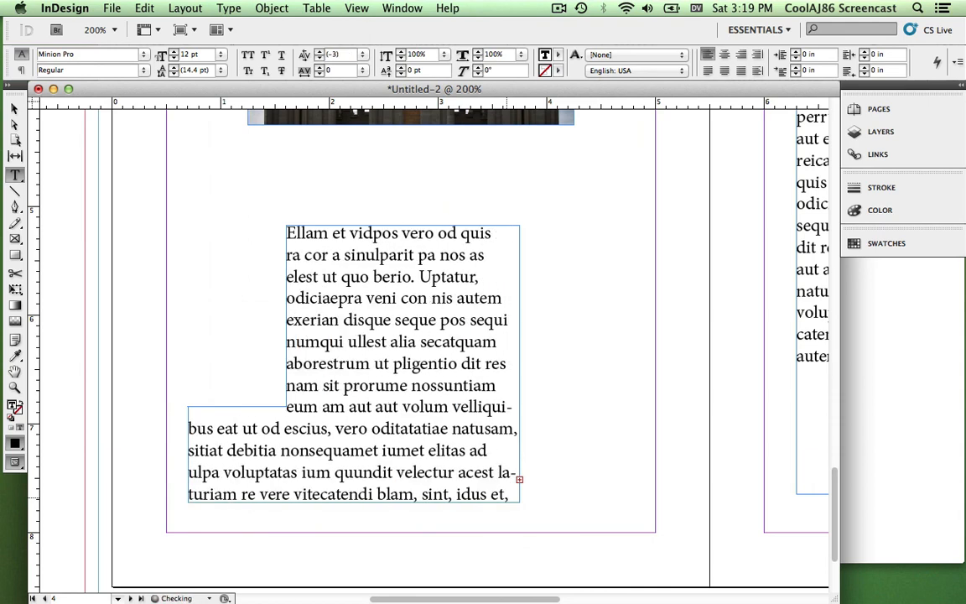
{"action": "key", "text": "BackSpace"}
{"action": "key", "text": "BackSpace"}
{"action": "key", "text": "BackSpace"}
{"action": "key", "text": "BackSpace"}
{"action": "key", "text": "BackSpace"}
{"action": "key", "text": "BackSpace"}
{"action": "key", "text": "BackSpace"}
{"action": "key", "text": "BackSpace"}
{"action": "key", "text": "BackSpace"}
{"action": "key", "text": "BackSpace"}
{"action": "key", "text": "BackSpace"}
{"action": "key", "text": "BackSpace"}
{"action": "key", "text": "BackSpace"}
{"action": "key", "text": "BackSpace"}
{"action": "key", "text": "BackSpace"}
{"action": "key", "text": "BackSpace"}
{"action": "key", "text": "BackSpace"}
{"action": "key", "text": "BackSpace"}
{"action": "key", "text": "BackSpace"}
{"action": "key", "text": "BackSpace"}
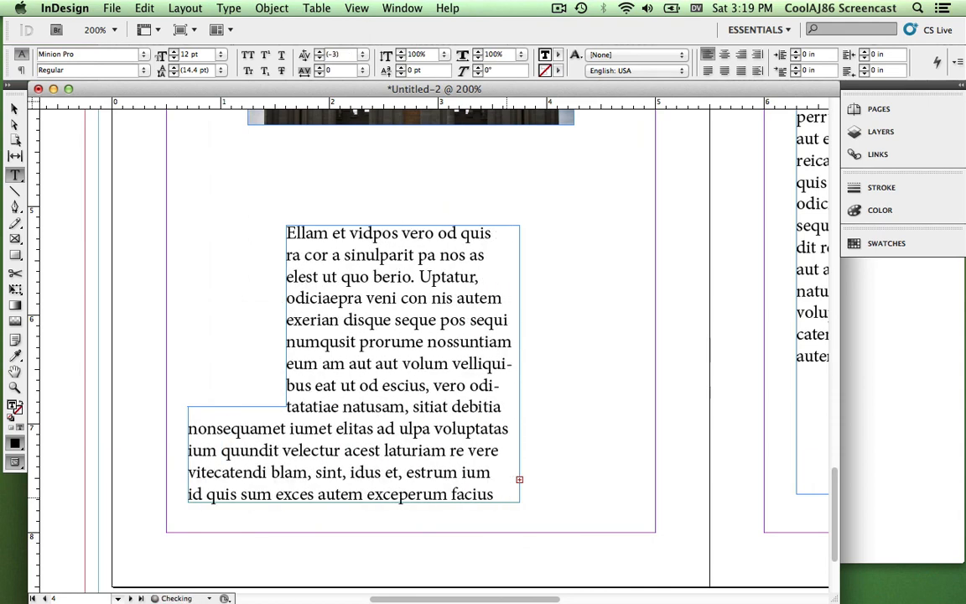
{"action": "key", "text": "BackSpace"}
{"action": "key", "text": "BackSpace"}
{"action": "key", "text": "BackSpace"}
{"action": "key", "text": "BackSpace"}
{"action": "key", "text": "BackSpace"}
{"action": "key", "text": "BackSpace"}
{"action": "key", "text": "BackSpace"}
{"action": "key", "text": "BackSpace"}
{"action": "key", "text": "BackSpace"}
{"action": "key", "text": "BackSpace"}
{"action": "key", "text": "BackSpace"}
{"action": "key", "text": "BackSpace"}
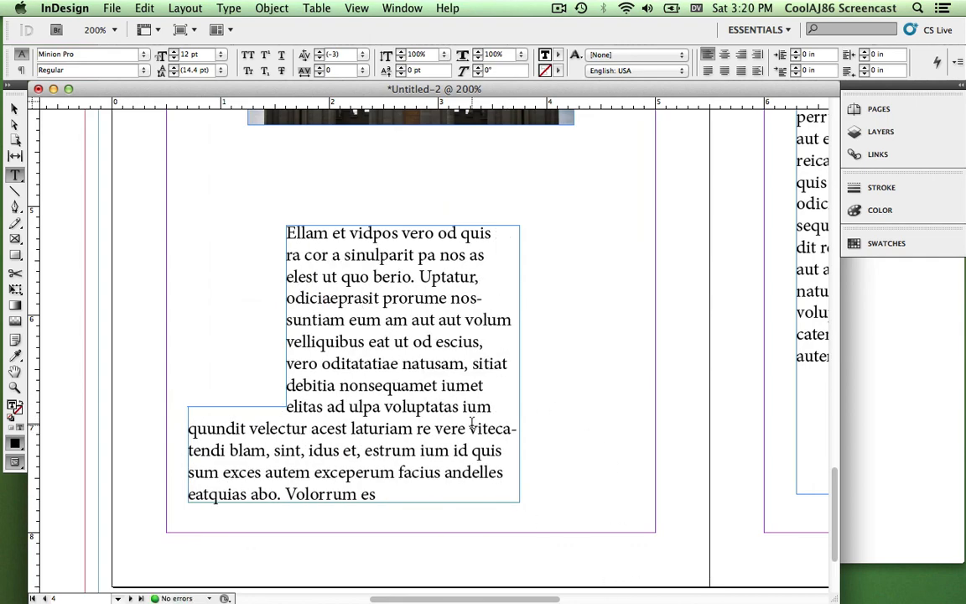
Step: Examine the trimmed text in the L-shaped frame alongside the temple picture and the text frame on page 5
{"action": "scroll", "coordinate": [472, 425], "scroll_direction": "up", "scroll_amount": 3}
{"action": "scroll", "coordinate": [472, 425], "scroll_direction": "down", "scroll_amount": 5}
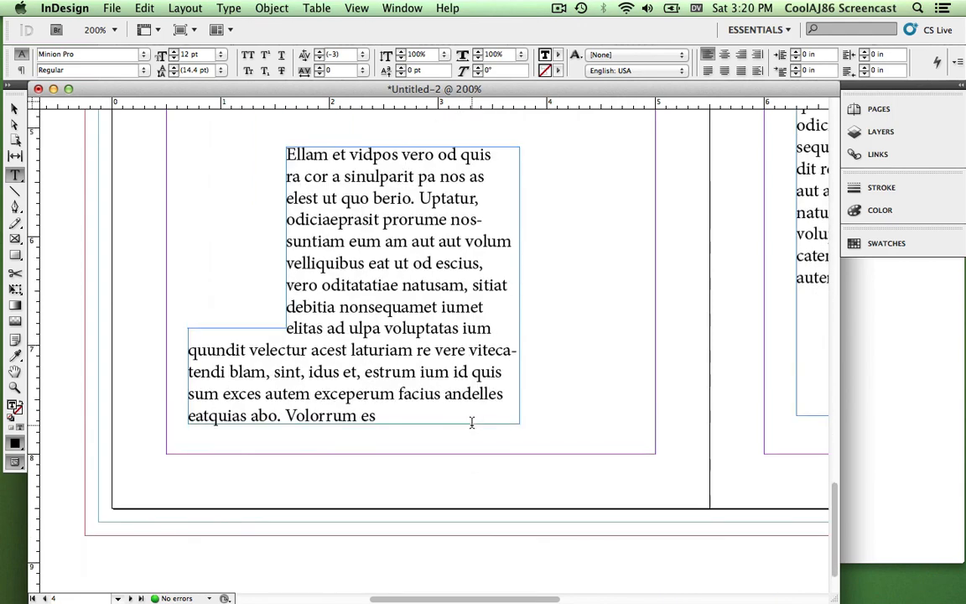
{"action": "scroll", "coordinate": [472, 425], "scroll_direction": "up", "scroll_amount": 2}
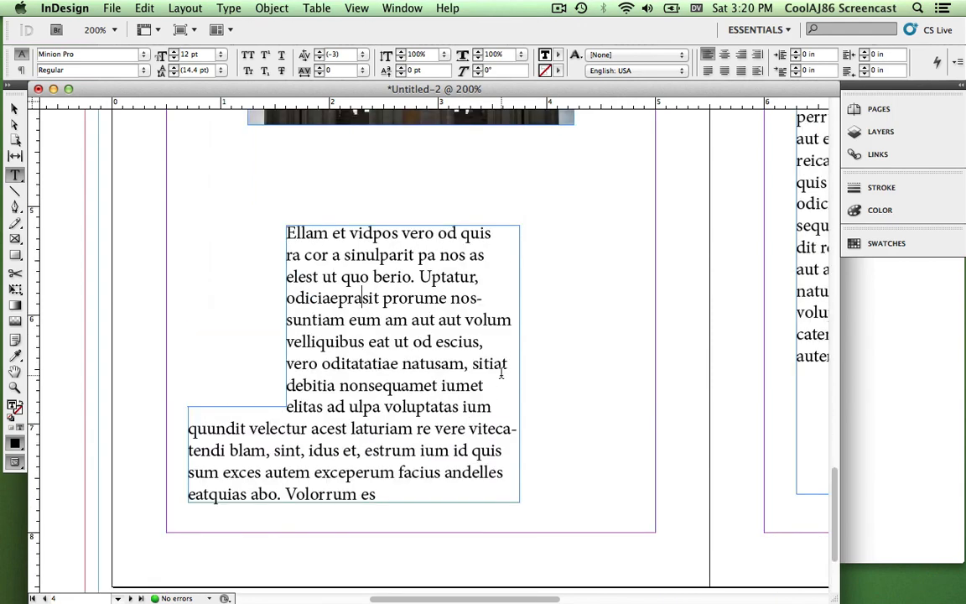
{"action": "scroll", "coordinate": [501, 373], "scroll_direction": "up", "scroll_amount": 4}
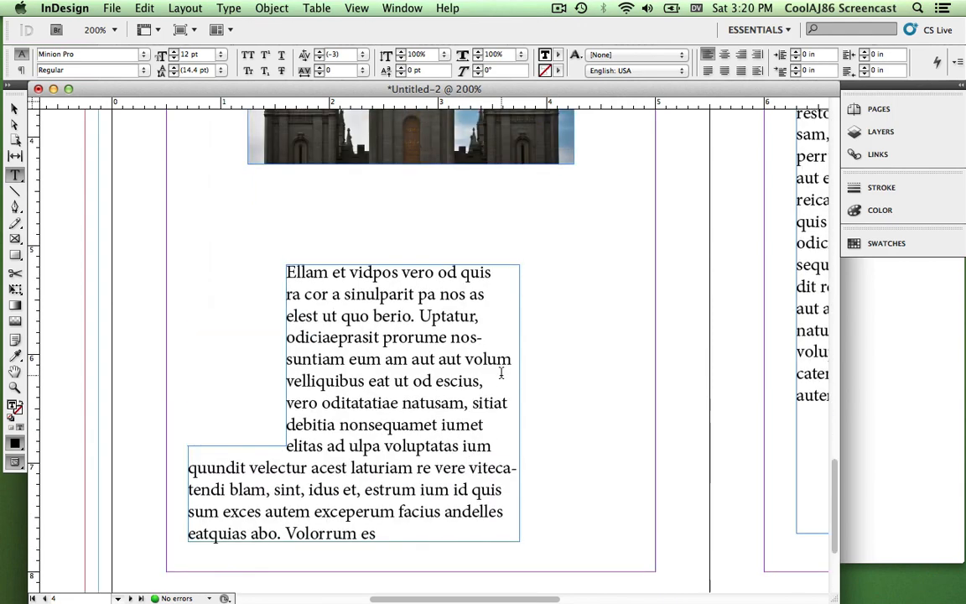
{"action": "scroll", "coordinate": [501, 372], "scroll_direction": "down", "scroll_amount": 5}
{"action": "scroll", "coordinate": [474, 366], "scroll_direction": "up", "scroll_amount": 1}
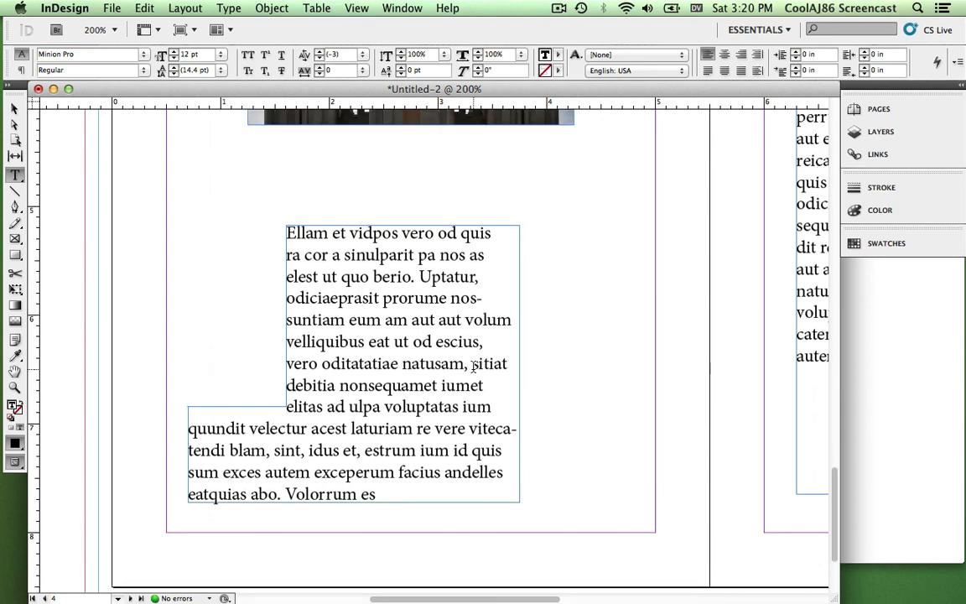
{"action": "key", "text": "super+minus"}
{"action": "key", "text": "super+minus"}
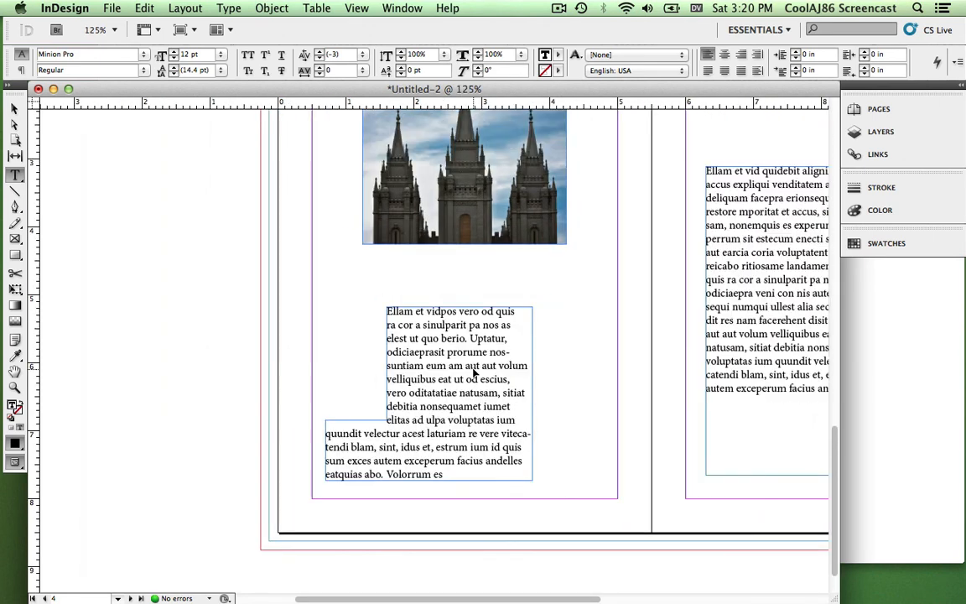
{"action": "scroll", "coordinate": [474, 369], "scroll_direction": "right", "scroll_amount": 5}
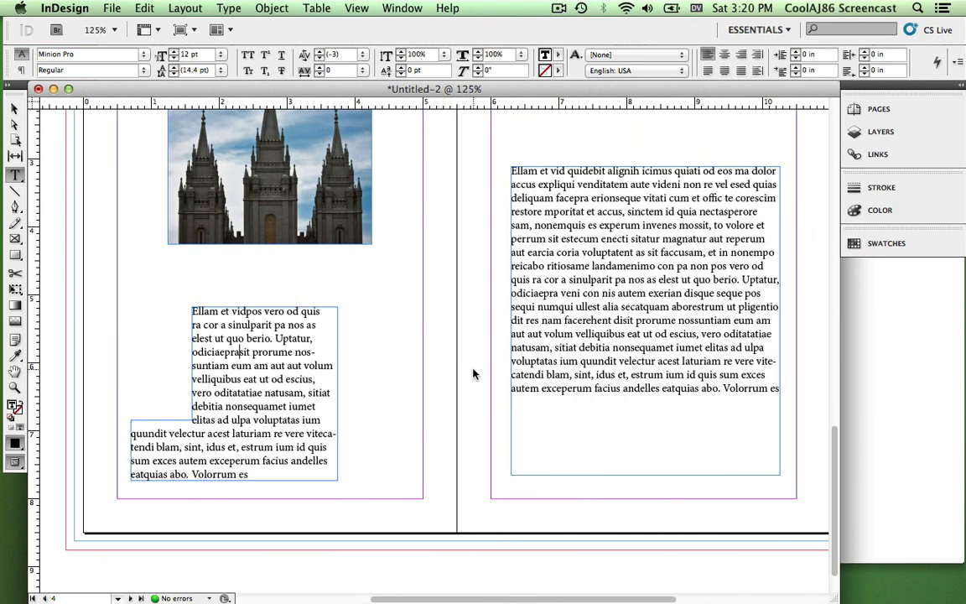
{"action": "scroll", "coordinate": [472, 369], "scroll_direction": "up", "scroll_amount": 4}
{"action": "scroll", "coordinate": [472, 366], "scroll_direction": "down", "scroll_amount": 2}
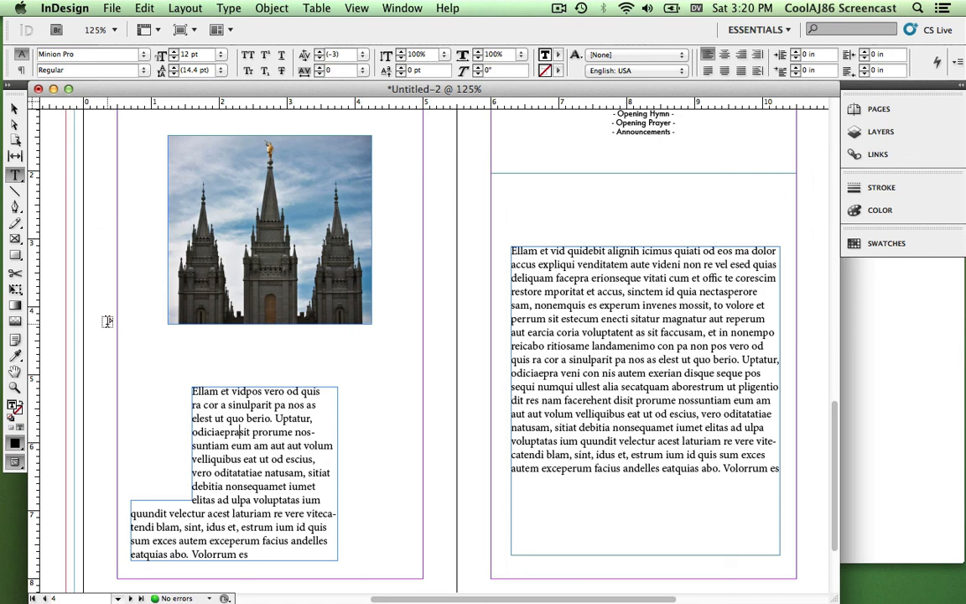
Step: Draw an ellipse about 1.9 in wide and 1.38 in high below the temple picture, overlapping the L-shaped text frame
{"action": "left_click", "coordinate": [15, 257]}
{"action": "left_click", "coordinate": [21, 262]}
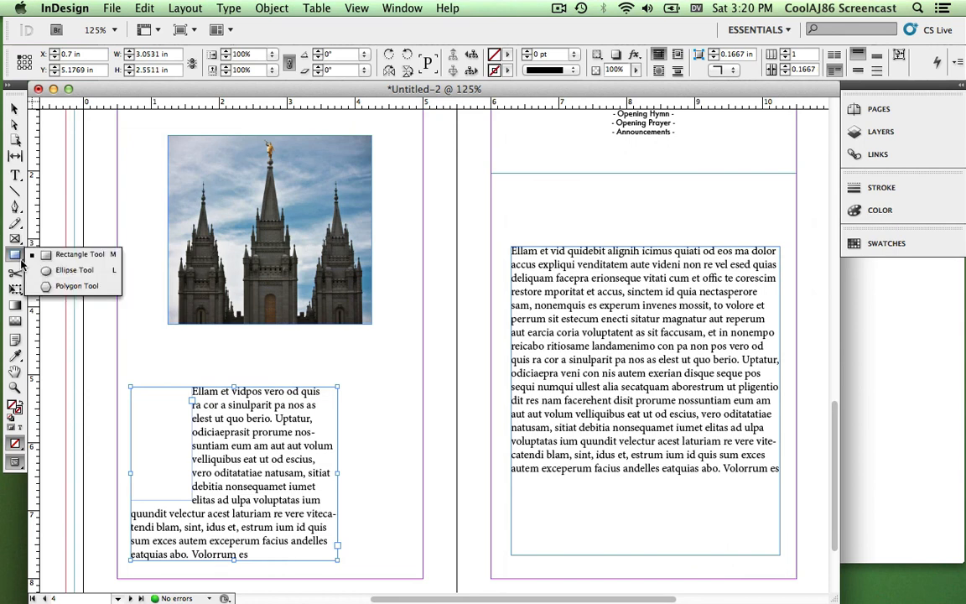
{"action": "left_click", "coordinate": [67, 269]}
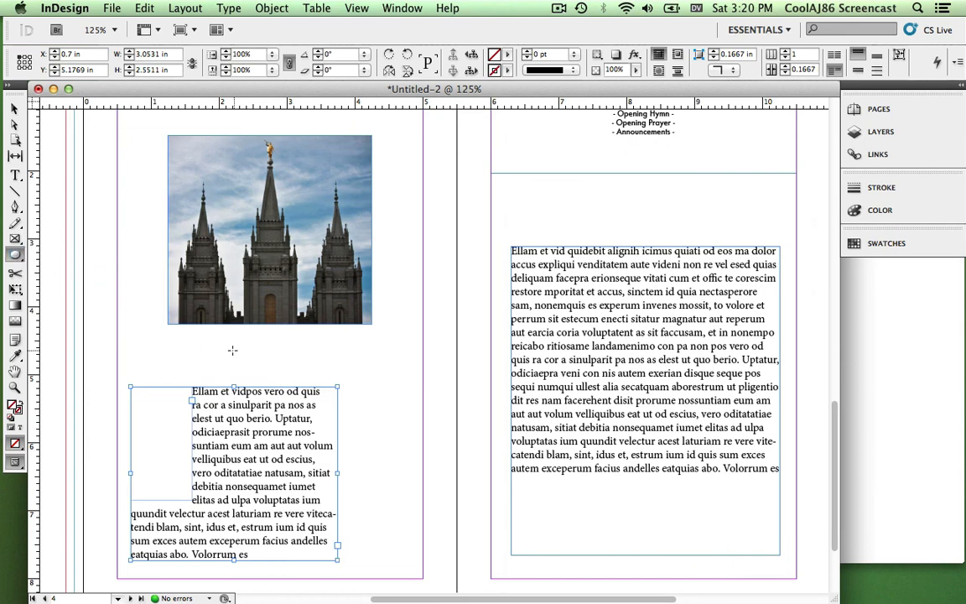
{"action": "left_click_drag", "start_coordinate": [282, 352], "coordinate": [411, 446]}
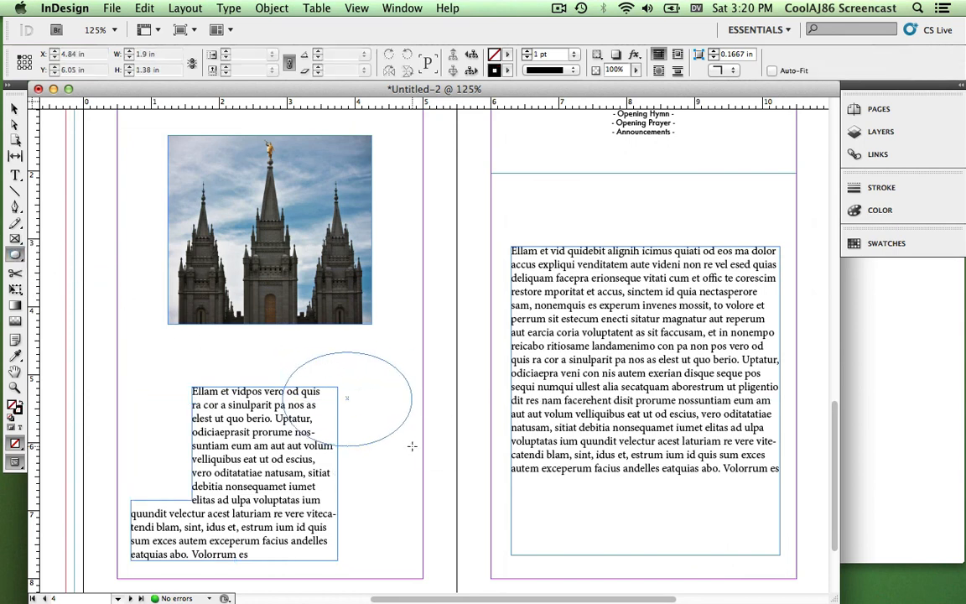
Step: Set the ellipse's content type to Text and fill it with placeholder text
{"action": "right_click", "coordinate": [373, 408]}
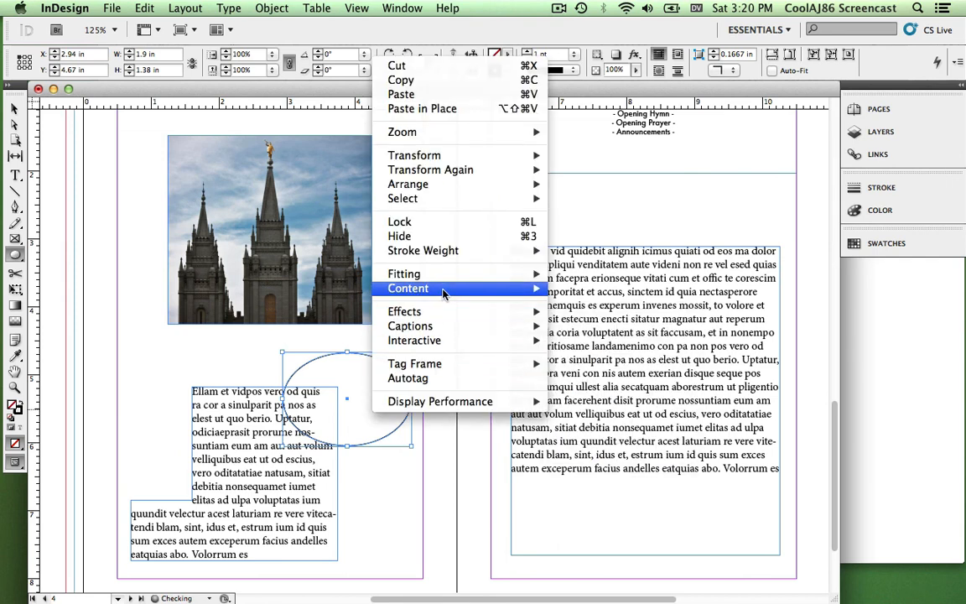
{"action": "mouse_move", "coordinate": [511, 287]}
{"action": "left_click", "coordinate": [585, 305]}
{"action": "right_click", "coordinate": [365, 381]}
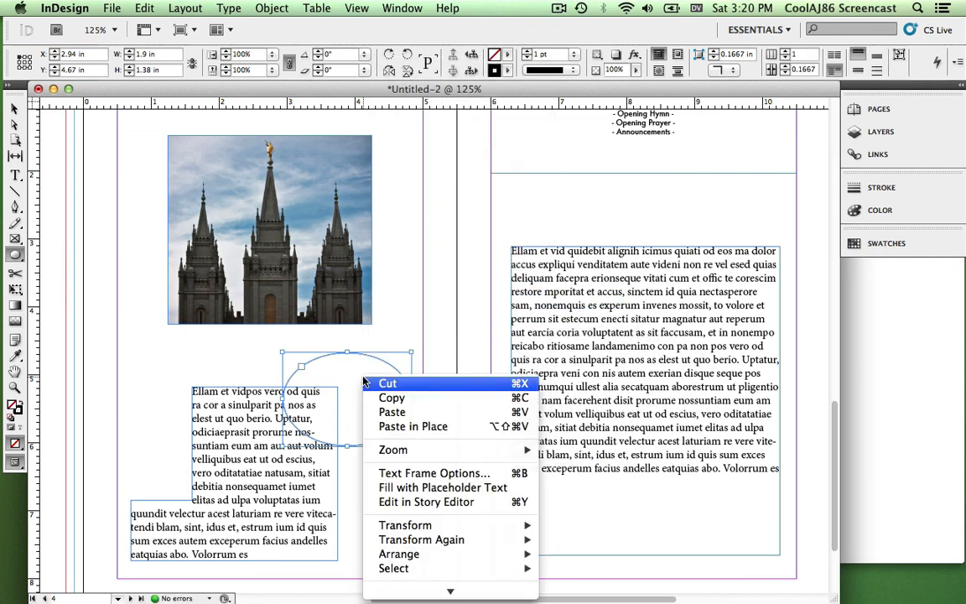
{"action": "left_click", "coordinate": [353, 377]}
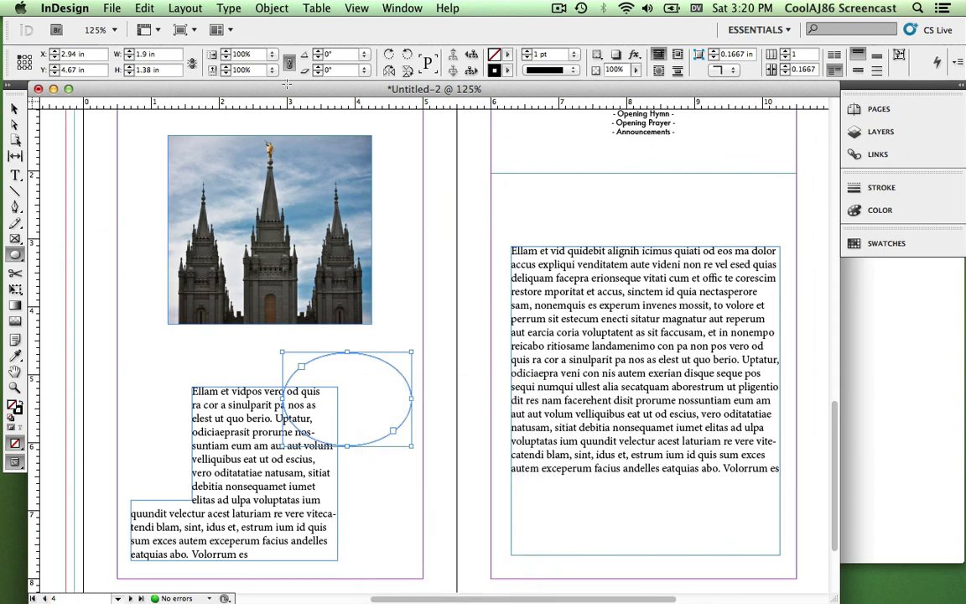
{"action": "left_click", "coordinate": [228, 7]}
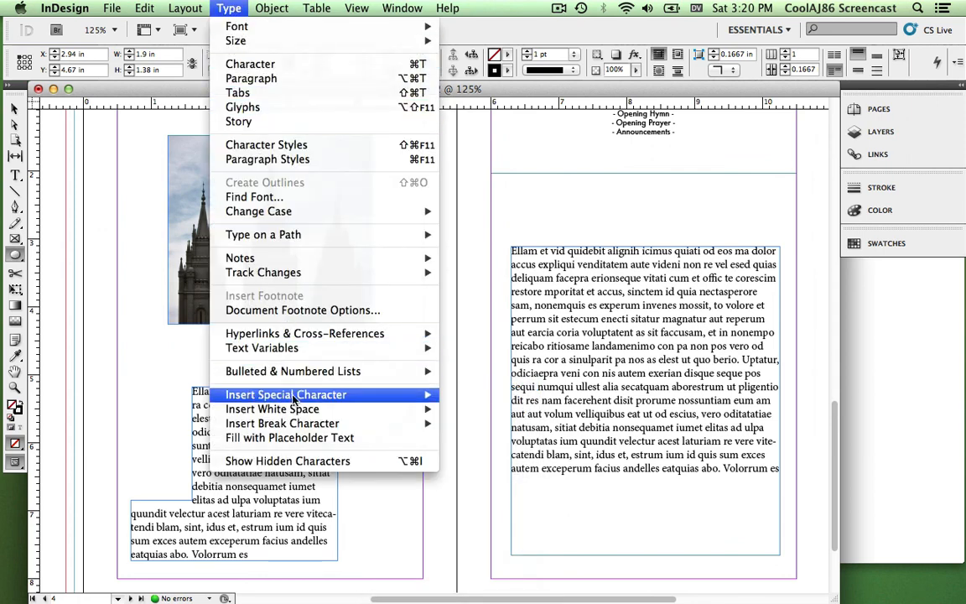
{"action": "left_click", "coordinate": [310, 437]}
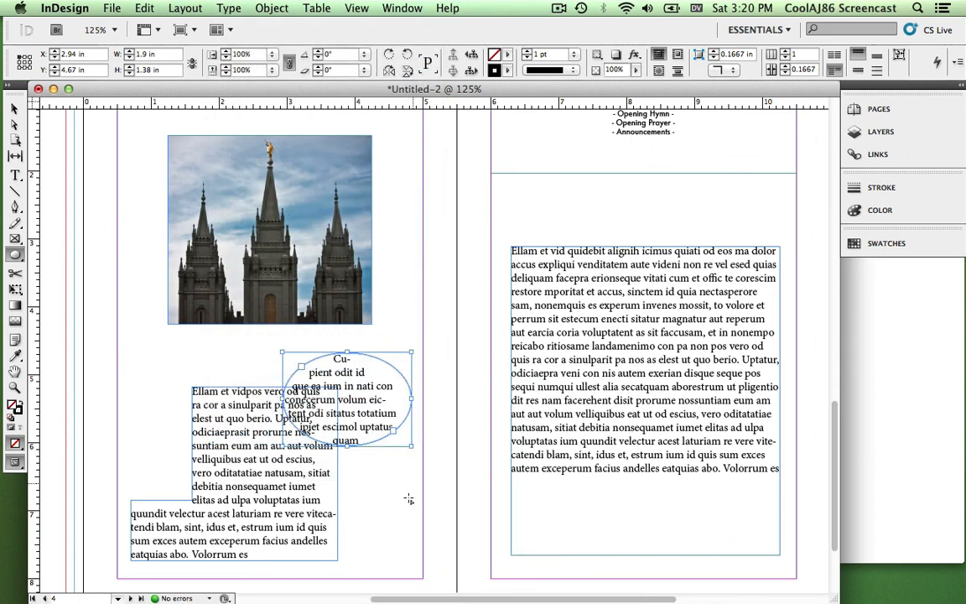
Step: Move the ellipse onto the first lines of the page 5 text frame and set its stroke weight to 0 pt
{"action": "left_click", "coordinate": [14, 107]}
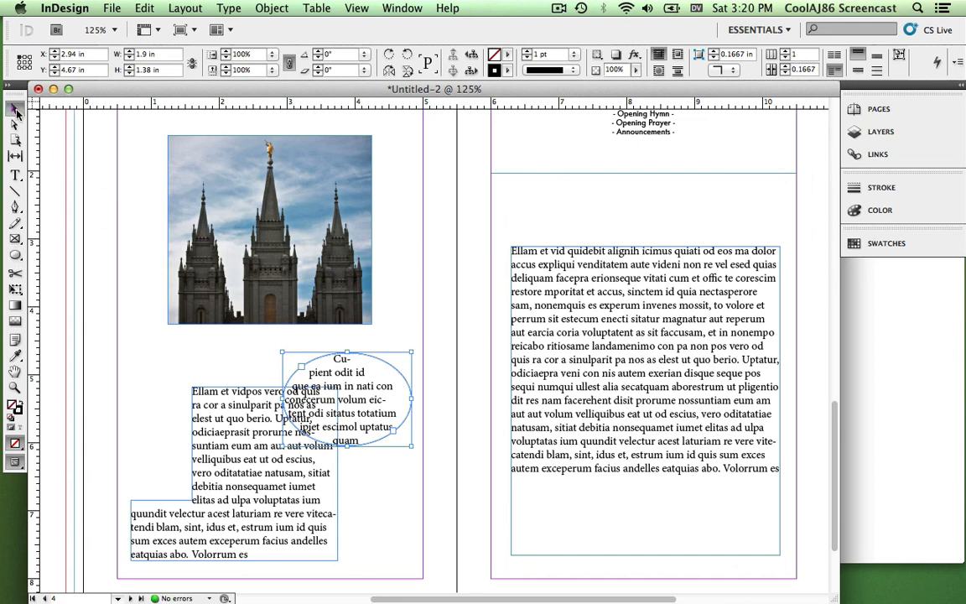
{"action": "left_click_drag", "start_coordinate": [365, 355], "coordinate": [633, 167]}
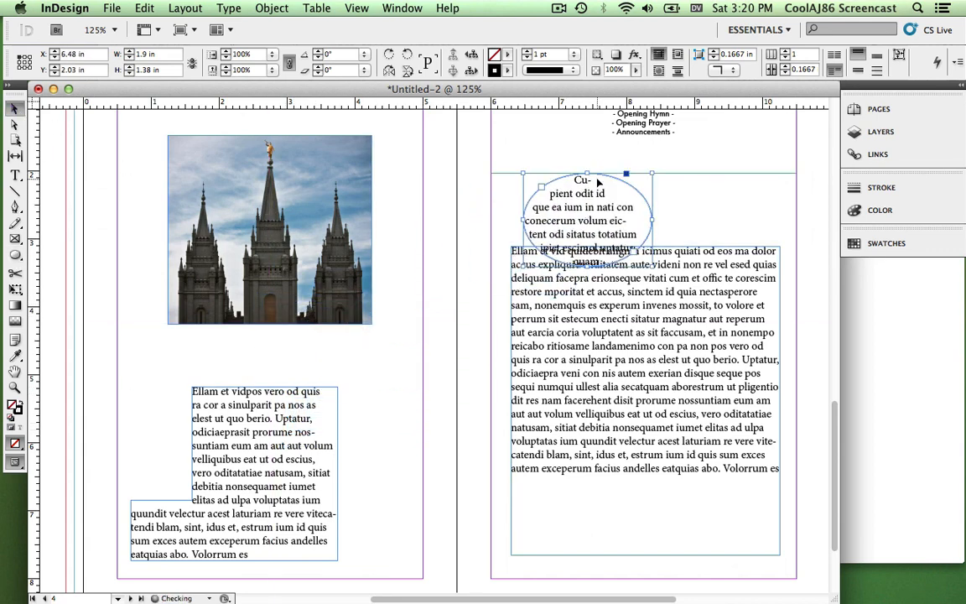
{"action": "left_click", "coordinate": [537, 201]}
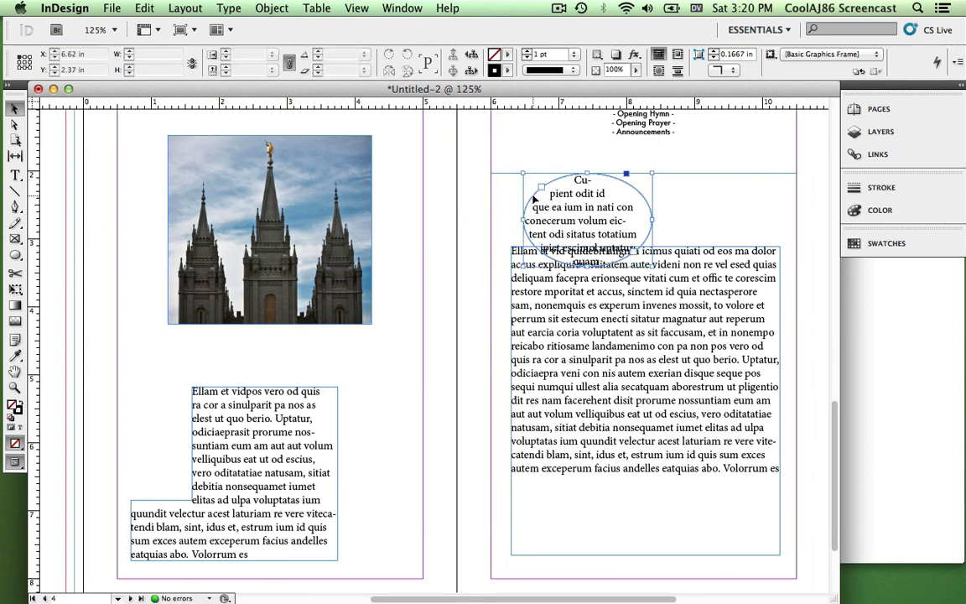
{"action": "left_click", "coordinate": [573, 54]}
{"action": "left_click", "coordinate": [558, 64]}
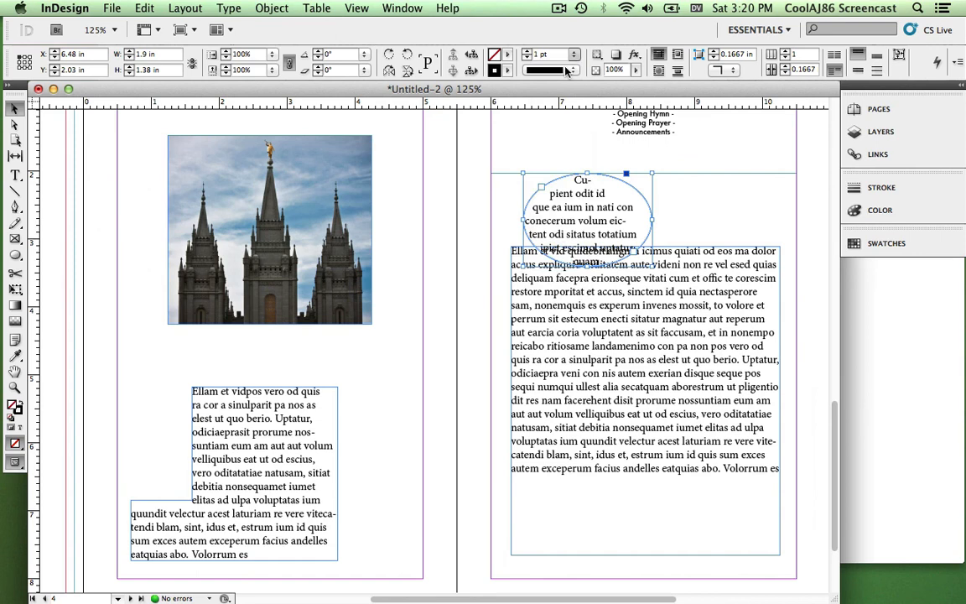
Step: Move the ellipse back below the temple picture and delete it
{"action": "left_click", "coordinate": [493, 224]}
{"action": "left_click_drag", "start_coordinate": [546, 186], "coordinate": [318, 366]}
{"action": "key", "text": "Delete"}
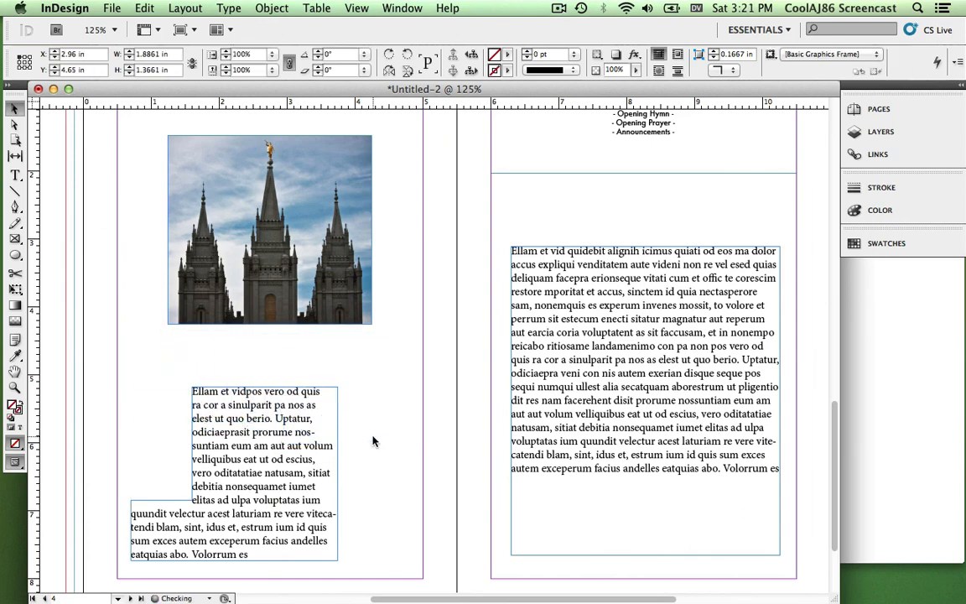
Step: Try selecting a passage in the fifth and sixth lines of the L-shaped frame's text and clear the selection
{"action": "scroll", "coordinate": [374, 427], "scroll_direction": "up", "scroll_amount": 5}
{"action": "scroll", "coordinate": [374, 427], "scroll_direction": "down", "scroll_amount": 5}
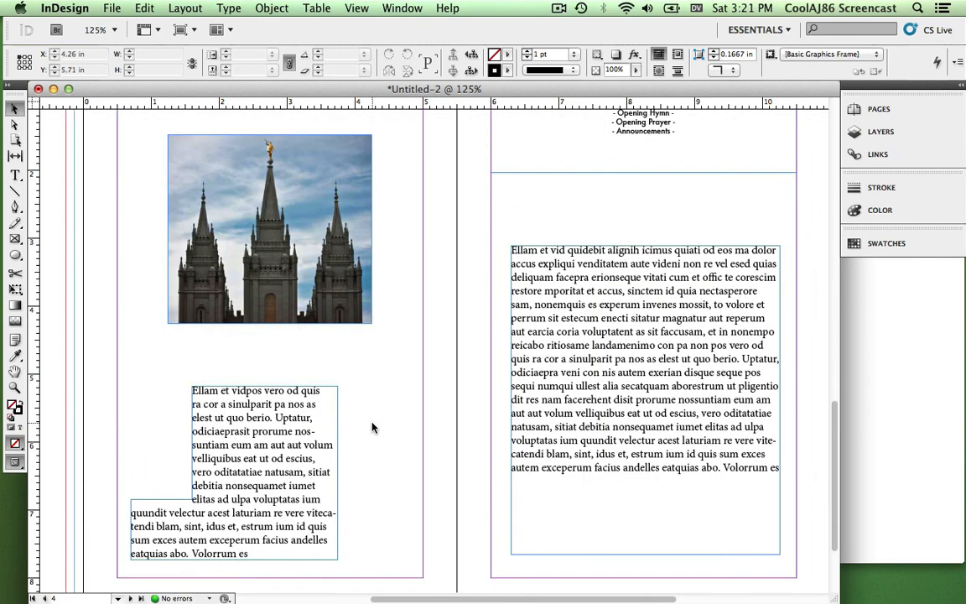
{"action": "key", "text": "t"}
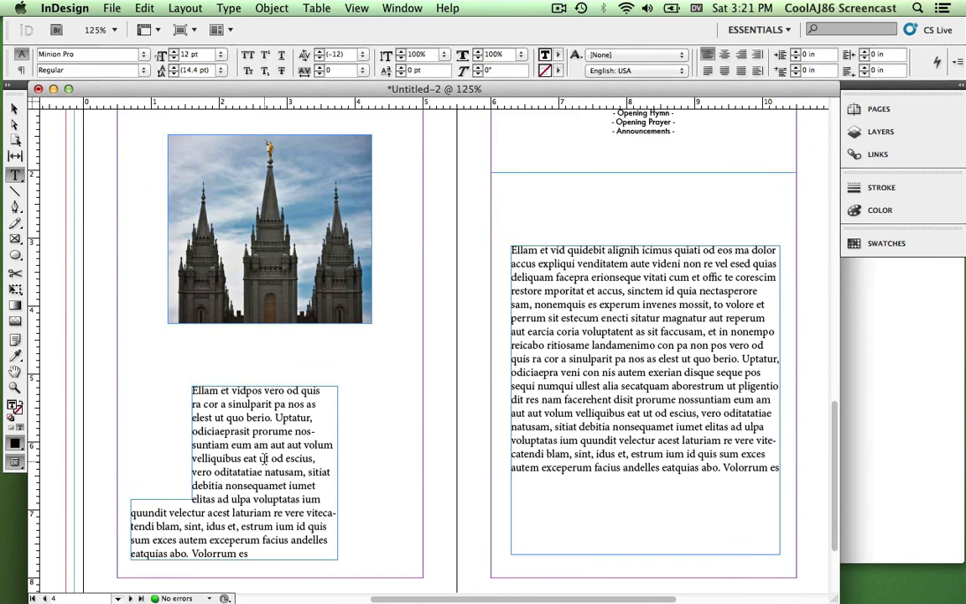
{"action": "left_click_drag", "start_coordinate": [282, 459], "coordinate": [256, 445]}
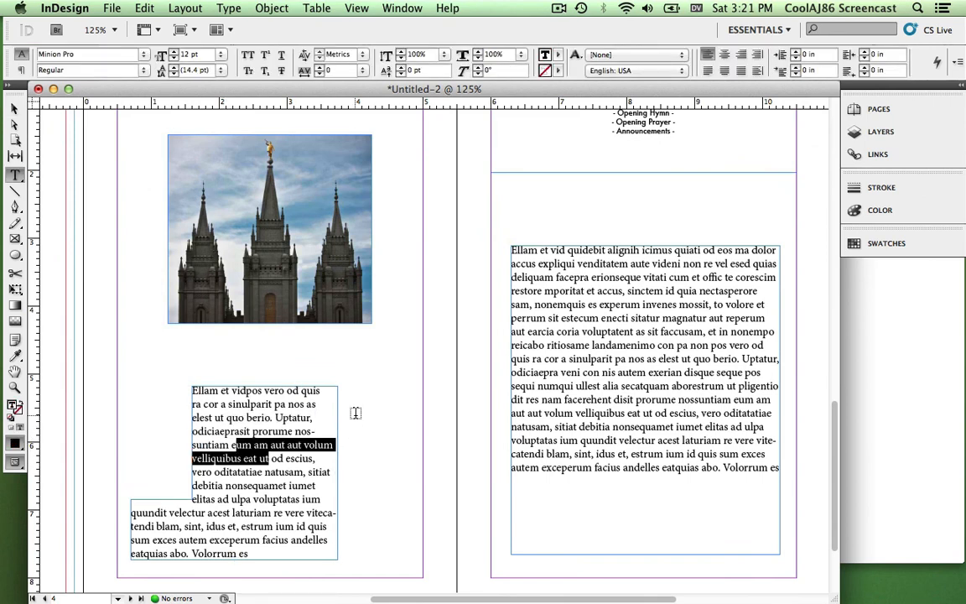
{"action": "left_click", "coordinate": [221, 336]}
Step: Select the L-shaped text frame with the Selection tool and try its upper-right corner handle
{"action": "left_click", "coordinate": [15, 109]}
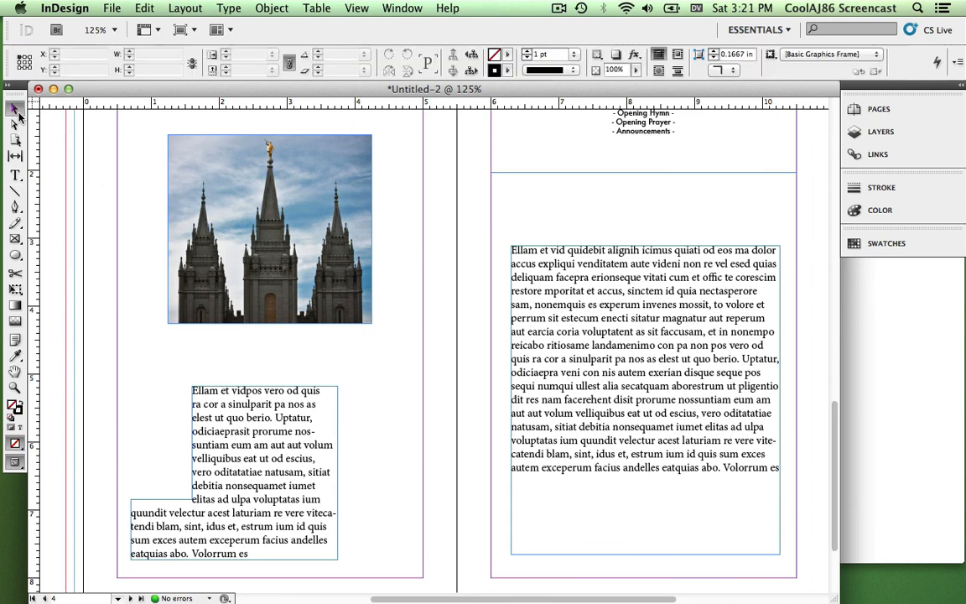
{"action": "left_click", "coordinate": [339, 390]}
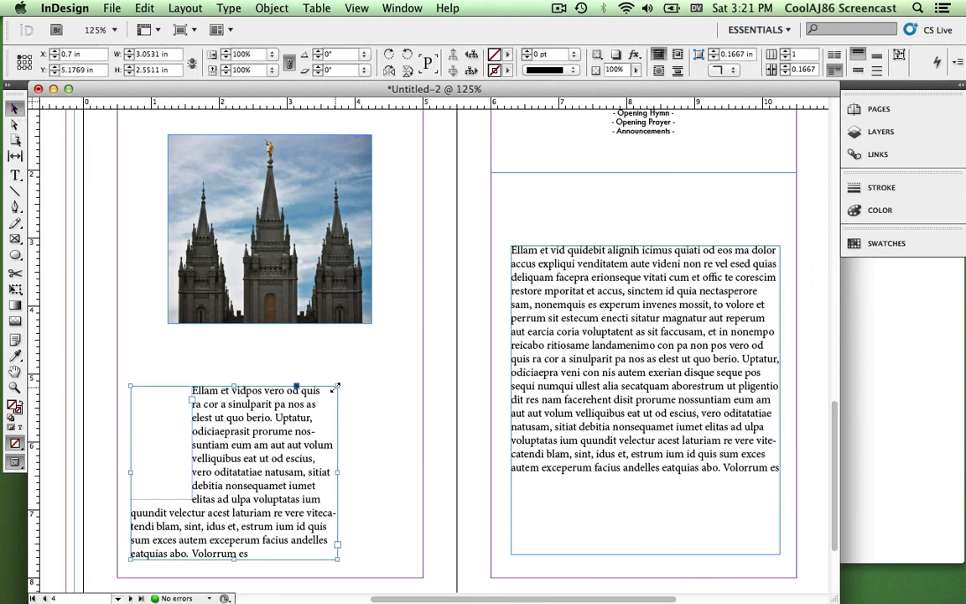
{"action": "mouse_move", "coordinate": [341, 385]}
{"action": "left_mouse_down"}
{"action": "mouse_move", "coordinate": [282, 440]}
{"action": "mouse_move", "coordinate": [313, 464]}
{"action": "mouse_move", "coordinate": [379, 435]}
{"action": "mouse_move", "coordinate": [352, 348]}
{"action": "mouse_move", "coordinate": [275, 419]}
{"action": "mouse_move", "coordinate": [323, 434]}
{"action": "mouse_move", "coordinate": [367, 399]}
{"action": "mouse_move", "coordinate": [354, 418]}
{"action": "mouse_move", "coordinate": [371, 375]}
{"action": "mouse_move", "coordinate": [447, 329]}
{"action": "mouse_move", "coordinate": [241, 404]}
{"action": "mouse_move", "coordinate": [414, 361]}
{"action": "mouse_move", "coordinate": [303, 392]}
{"action": "mouse_move", "coordinate": [413, 363]}
{"action": "mouse_move", "coordinate": [354, 396]}
{"action": "mouse_move", "coordinate": [317, 434]}
{"action": "mouse_move", "coordinate": [344, 427]}
{"action": "mouse_move", "coordinate": [341, 404]}
{"action": "mouse_move", "coordinate": [386, 402]}
{"action": "mouse_move", "coordinate": [379, 408]}
{"action": "mouse_move", "coordinate": [338, 386]}
{"action": "left_mouse_up"}
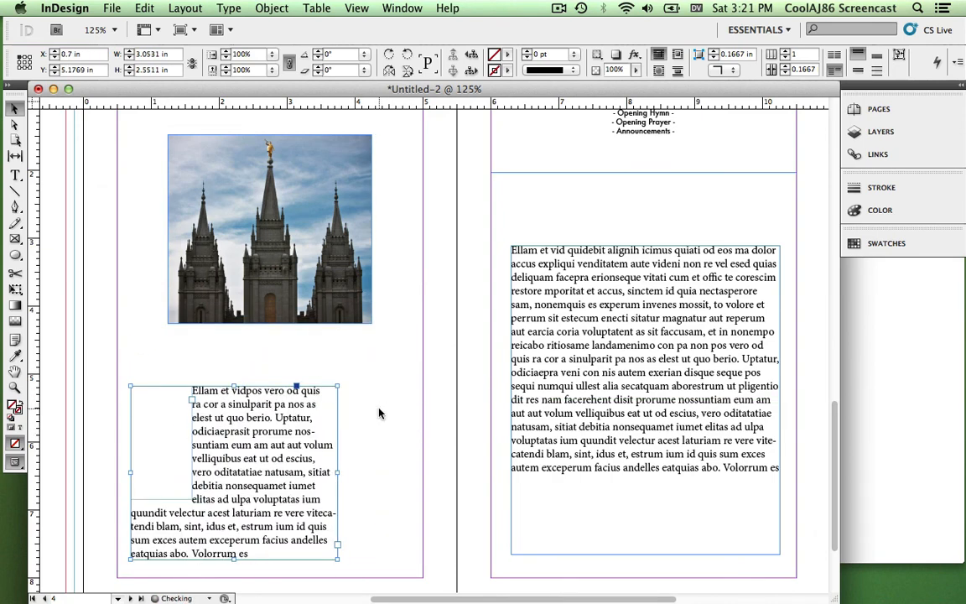
Step: Try widening the L-shaped frame to about 3.62 in by moving its right-hand anchor points with the Direct Selection tool, and undo it
{"action": "left_click", "coordinate": [14, 123]}
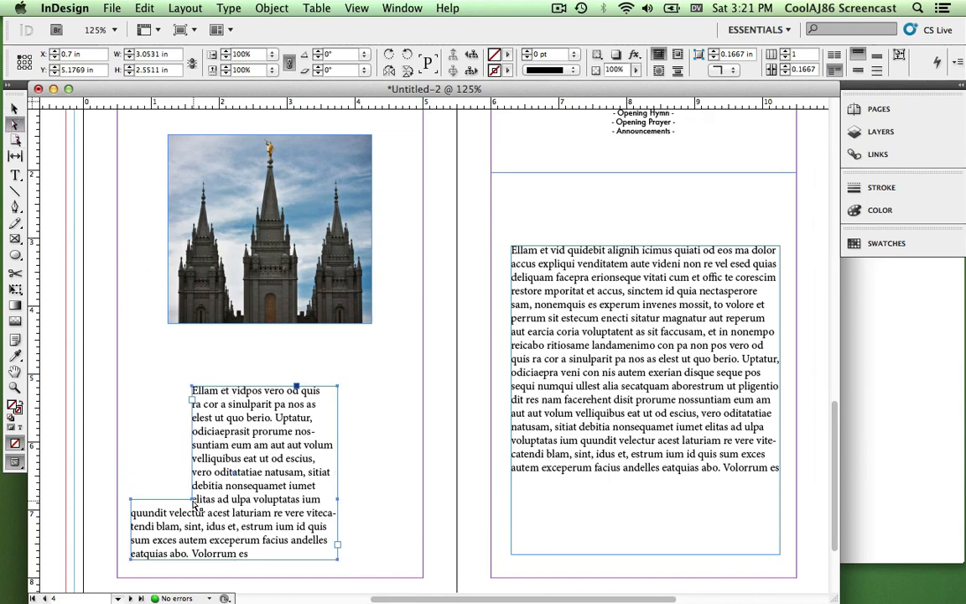
{"action": "left_click", "coordinate": [391, 440]}
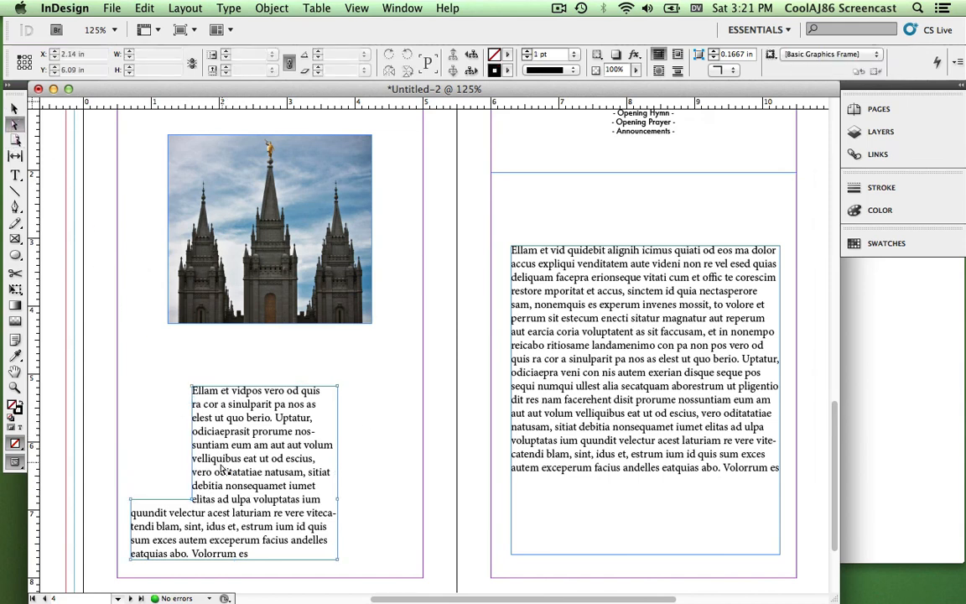
{"action": "left_click", "coordinate": [338, 390]}
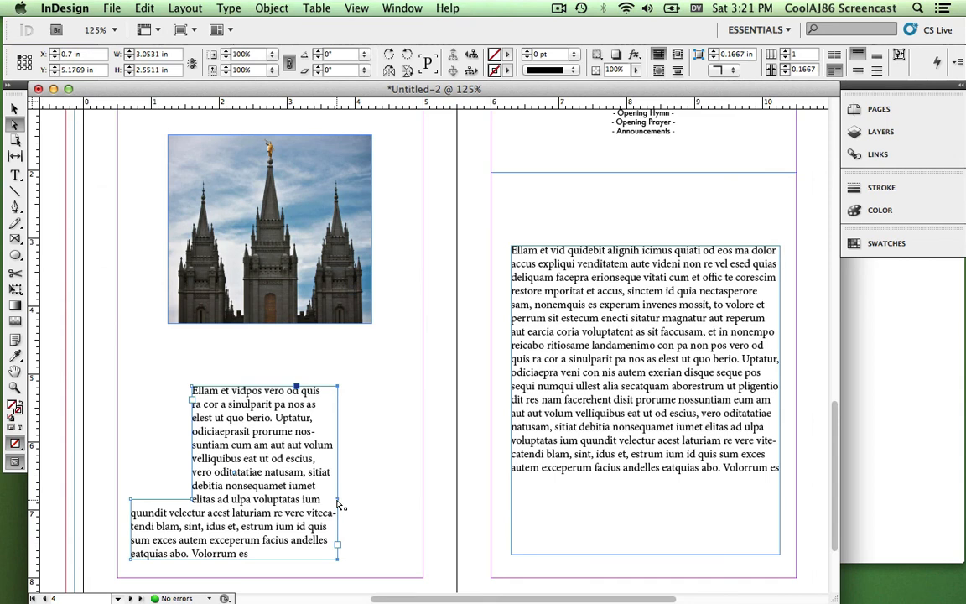
{"action": "left_click_drag", "start_coordinate": [339, 504], "coordinate": [376, 507]}
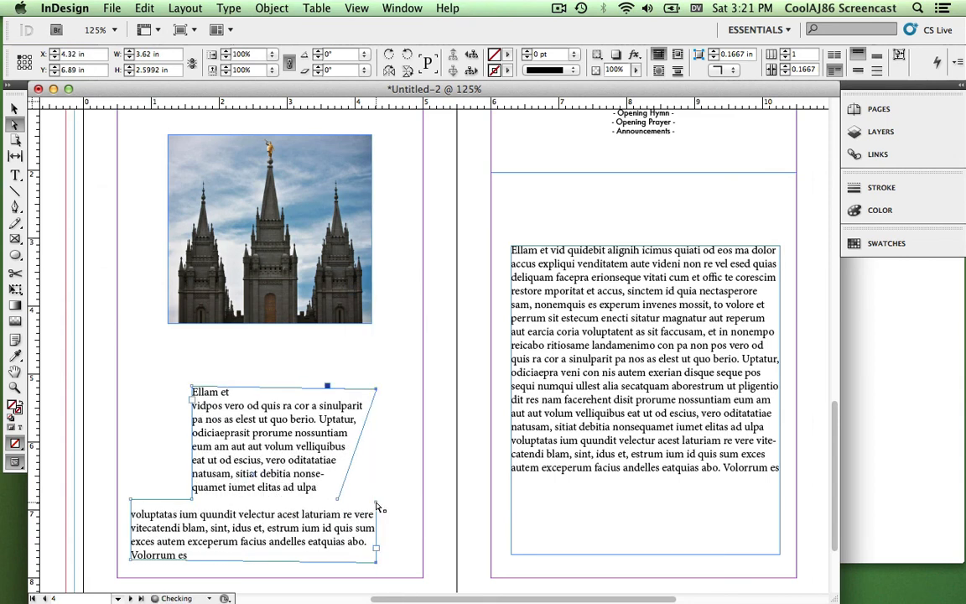
{"action": "key", "text": "super+z"}
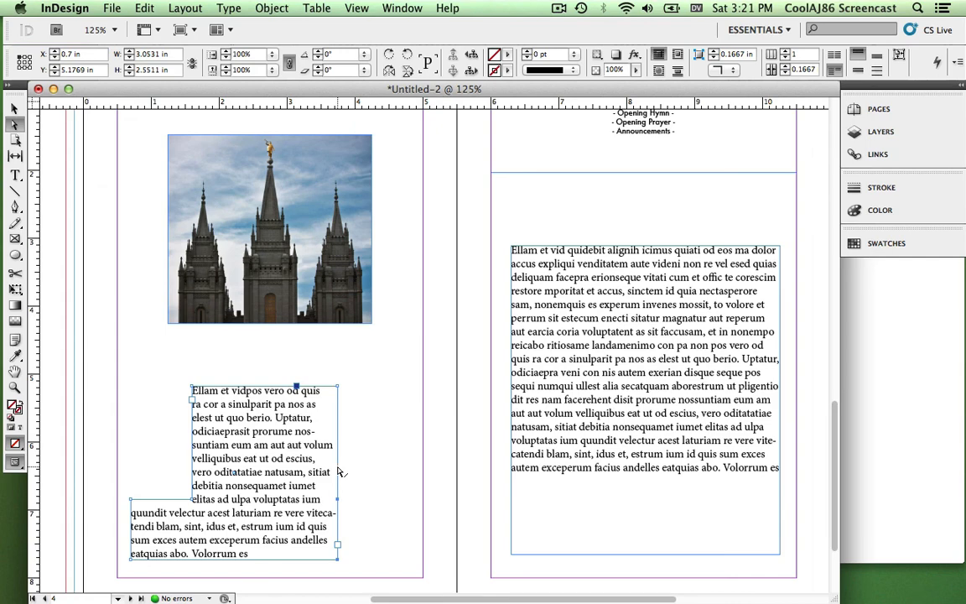
Step: Shift the L-shaped text frame's upper section and right-hand edge outward, making the frame about 3.48 in wide
{"action": "mouse_move", "coordinate": [338, 471]}
{"action": "left_mouse_down"}
{"action": "mouse_move", "coordinate": [417, 472]}
{"action": "mouse_move", "coordinate": [338, 475]}
{"action": "mouse_move", "coordinate": [339, 423]}
{"action": "mouse_move", "coordinate": [340, 476]}
{"action": "left_mouse_up"}
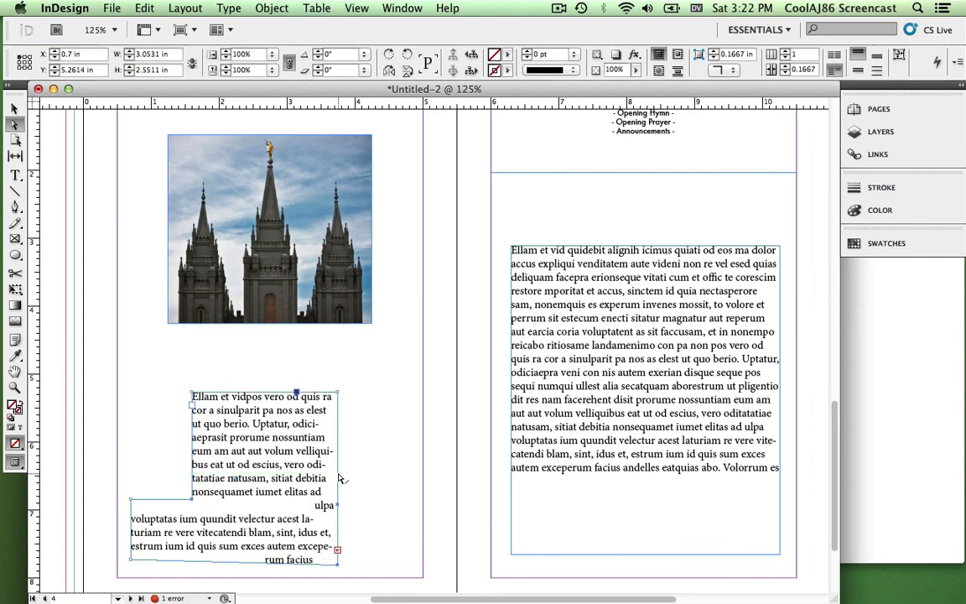
{"action": "mouse_move", "coordinate": [339, 477]}
{"action": "left_mouse_down"}
{"action": "mouse_move", "coordinate": [352, 444]}
{"action": "mouse_move", "coordinate": [367, 474]}
{"action": "mouse_move", "coordinate": [339, 477]}
{"action": "left_mouse_up"}
{"action": "left_click_drag", "start_coordinate": [339, 460], "coordinate": [366, 450]}
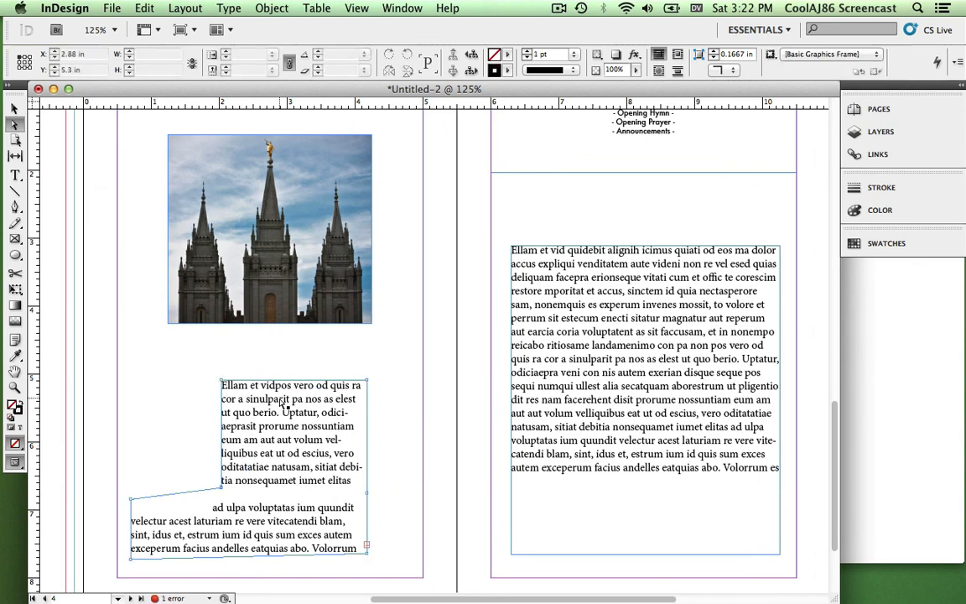
Step: Level the L-shaped frame's bottom edge by its lower-right anchor point and square the inner corner at about X 2.04 in, Y 6.83 in
{"action": "left_click", "coordinate": [369, 549]}
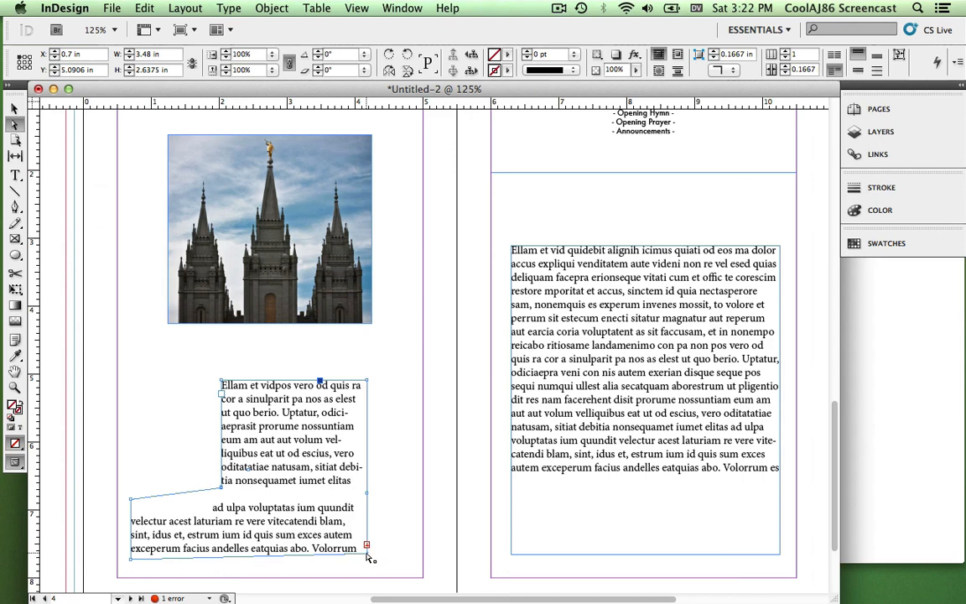
{"action": "left_click", "coordinate": [367, 546]}
{"action": "mouse_move", "coordinate": [367, 561]}
{"action": "left_mouse_down"}
{"action": "mouse_move", "coordinate": [365, 582]}
{"action": "mouse_move", "coordinate": [366, 567]}
{"action": "mouse_move", "coordinate": [380, 564]}
{"action": "mouse_move", "coordinate": [369, 569]}
{"action": "mouse_move", "coordinate": [368, 559]}
{"action": "left_mouse_up"}
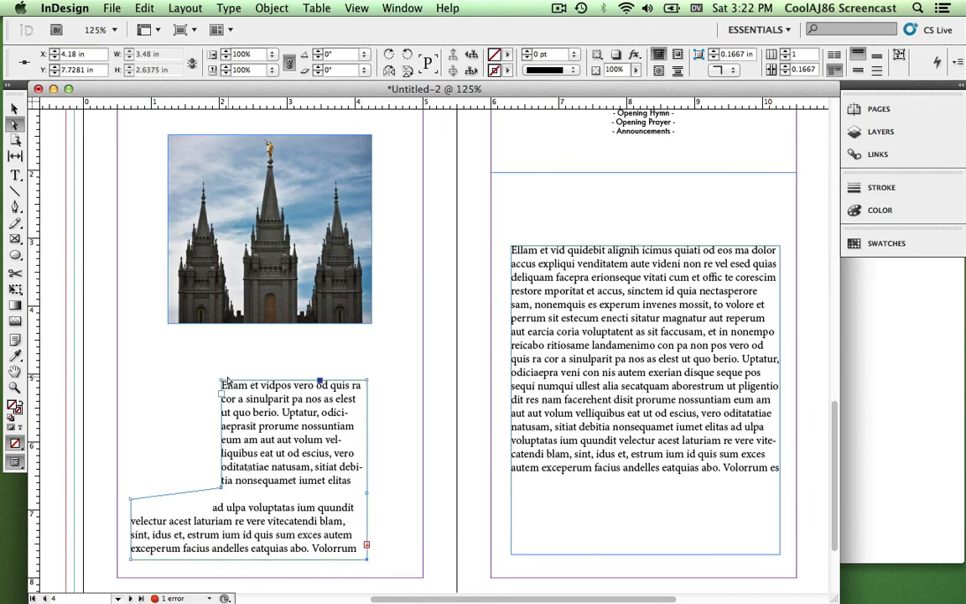
{"action": "mouse_move", "coordinate": [221, 384]}
{"action": "left_mouse_down"}
{"action": "mouse_move", "coordinate": [222, 375]}
{"action": "mouse_move", "coordinate": [225, 384]}
{"action": "left_mouse_up"}
{"action": "left_click_drag", "start_coordinate": [221, 489], "coordinate": [223, 503]}
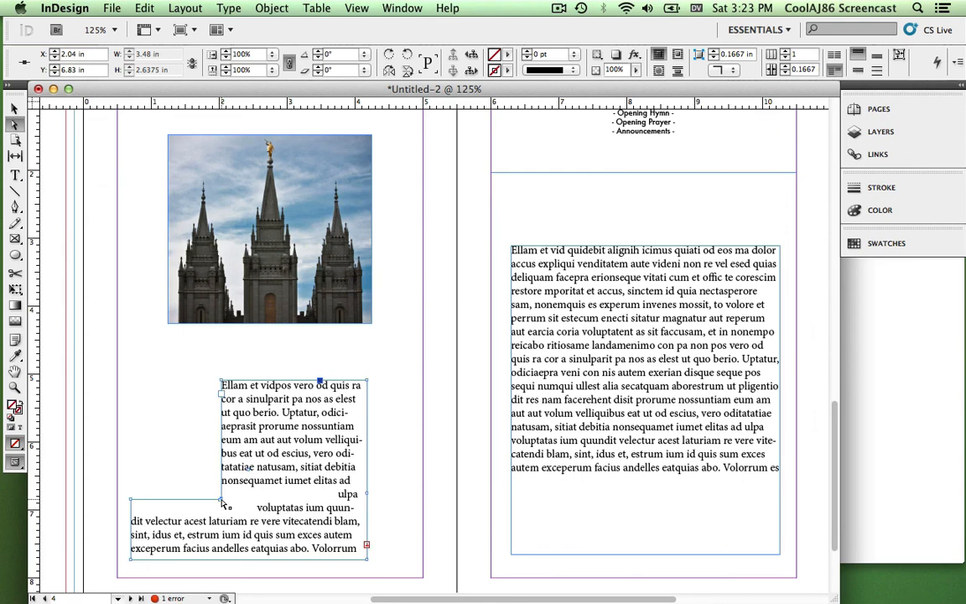
{"action": "right_click", "coordinate": [223, 503]}
{"action": "left_click", "coordinate": [217, 503]}
{"action": "left_click", "coordinate": [223, 487]}
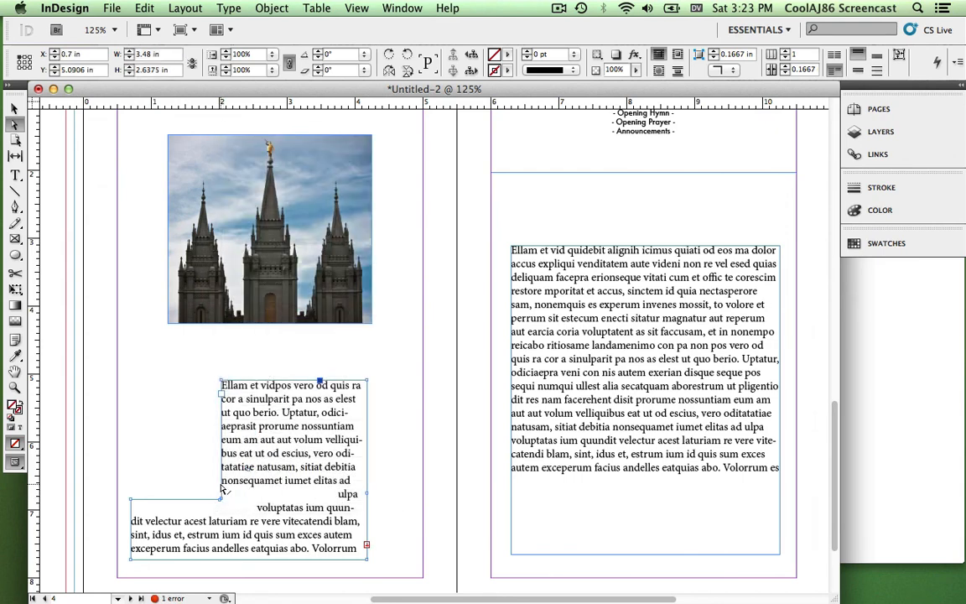
{"action": "right_click", "coordinate": [223, 488]}
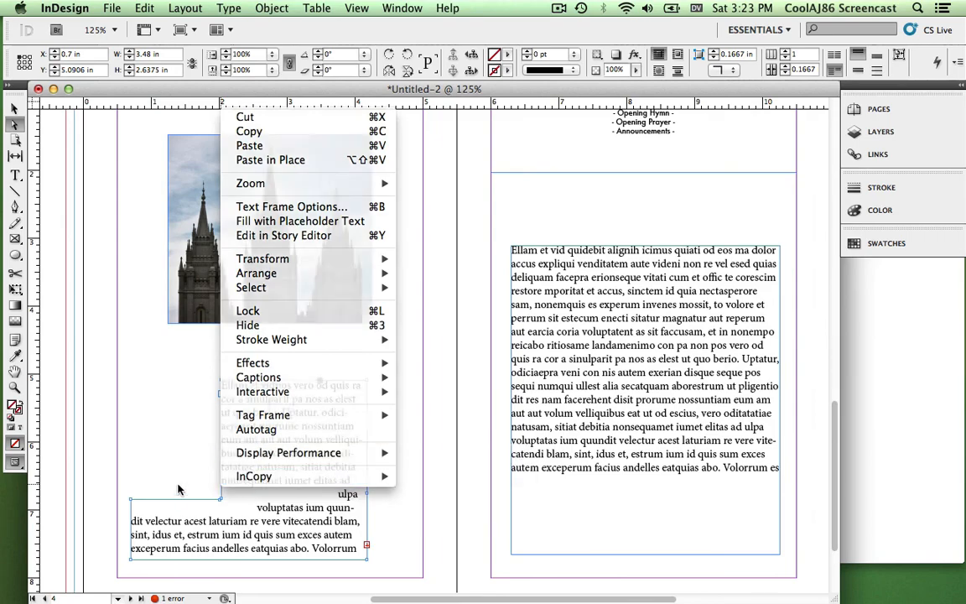
{"action": "left_click", "coordinate": [178, 489]}
Step: Select both nearly overlapping anchor points at the frame's inner corner and move them up and outward to about X 1.815 in, Y 6.58 in
{"action": "key", "text": "super+alt+equal"}
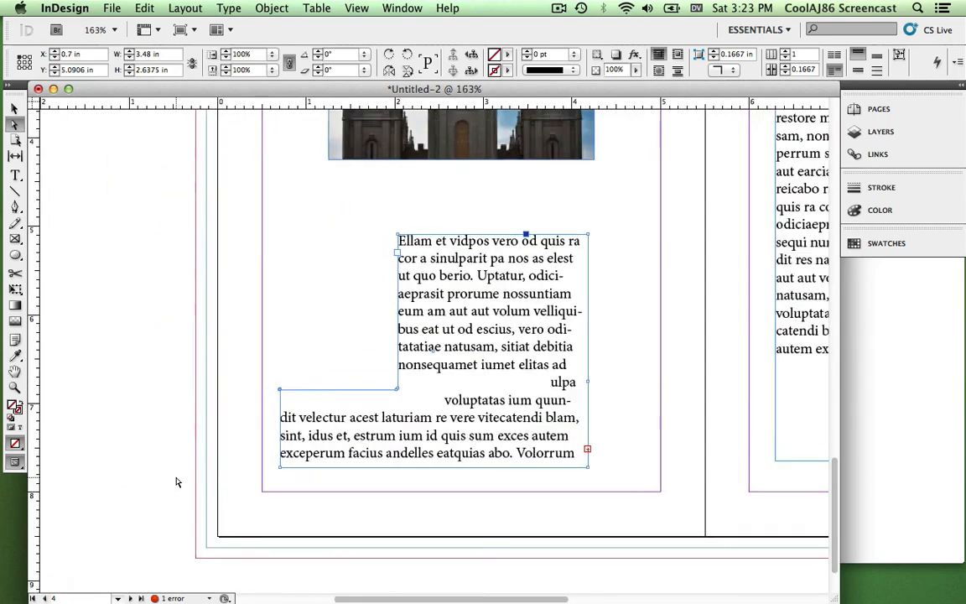
{"action": "key", "text": "super+equal"}
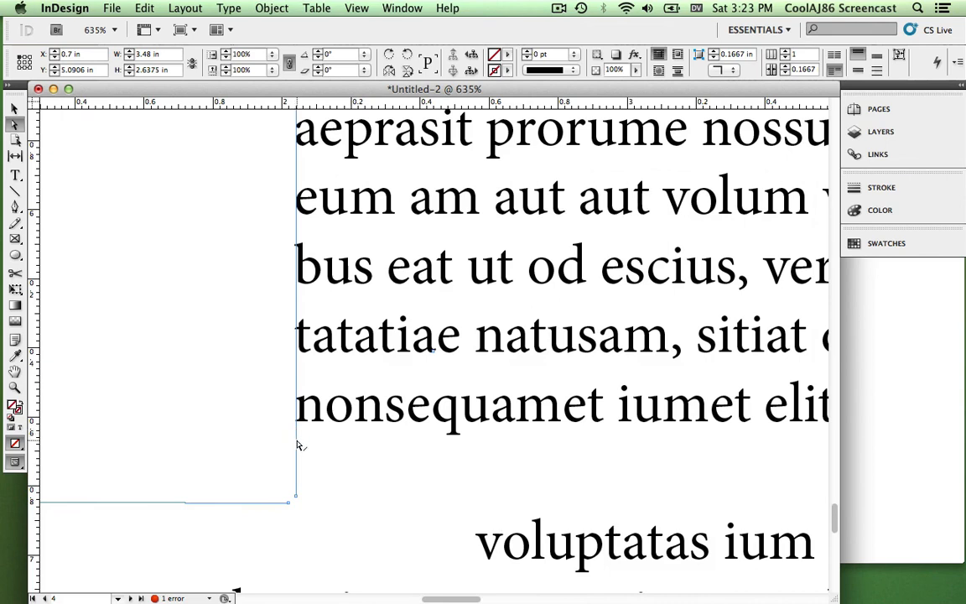
{"action": "left_click", "coordinate": [296, 498]}
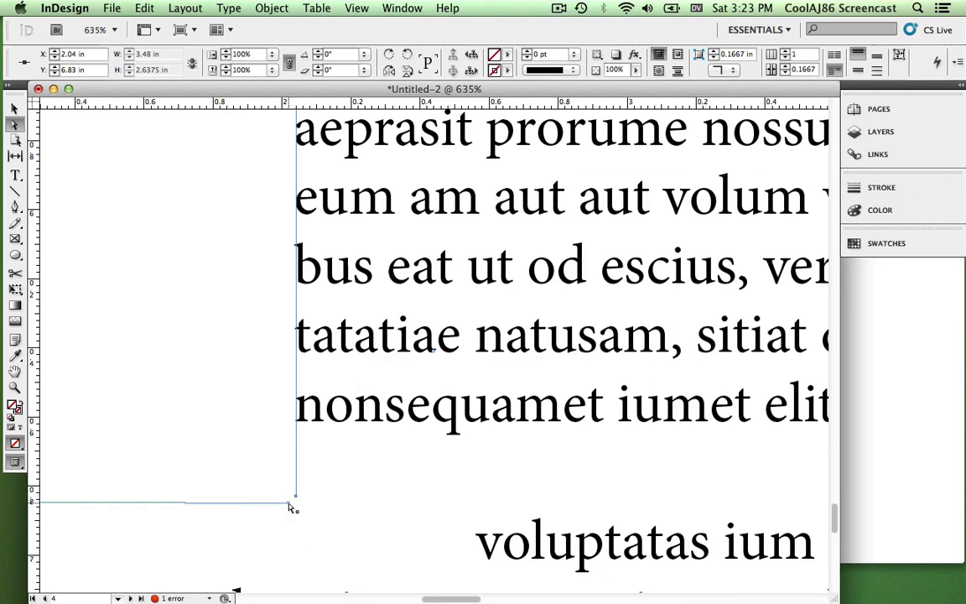
{"action": "left_click", "coordinate": [291, 506]}
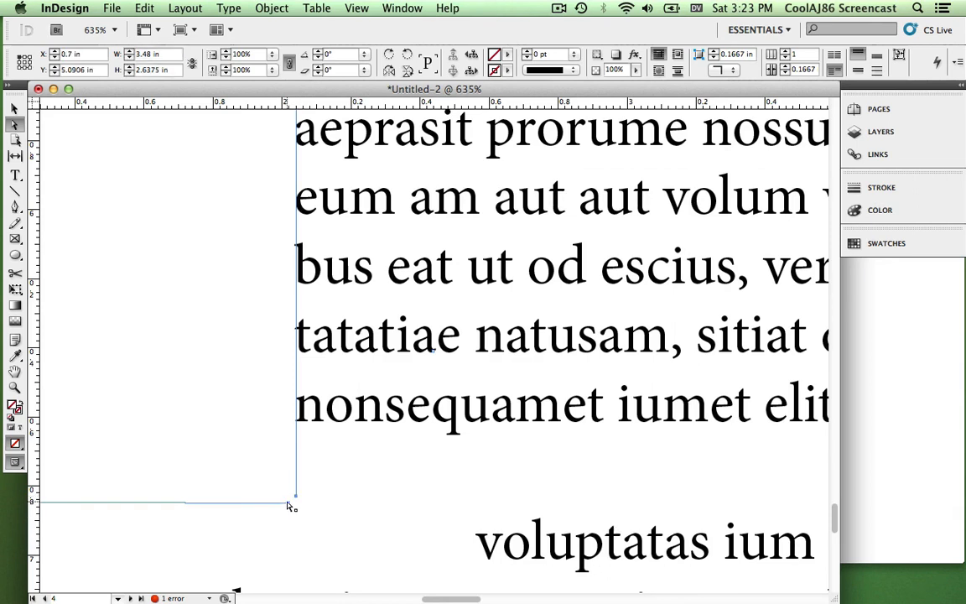
{"action": "left_click_drag", "start_coordinate": [290, 503], "coordinate": [222, 414]}
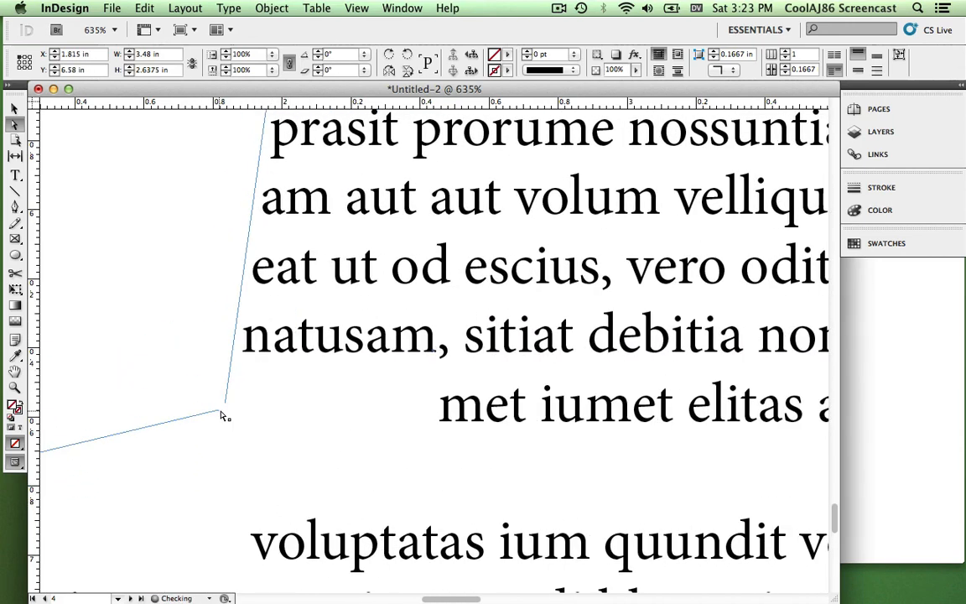
Step: Delete the L-shaped text frame below the temple picture
{"action": "key", "text": "super+minus"}
{"action": "key", "text": "super+minus"}
{"action": "key", "text": "super+minus"}
{"action": "key", "text": "super+minus"}
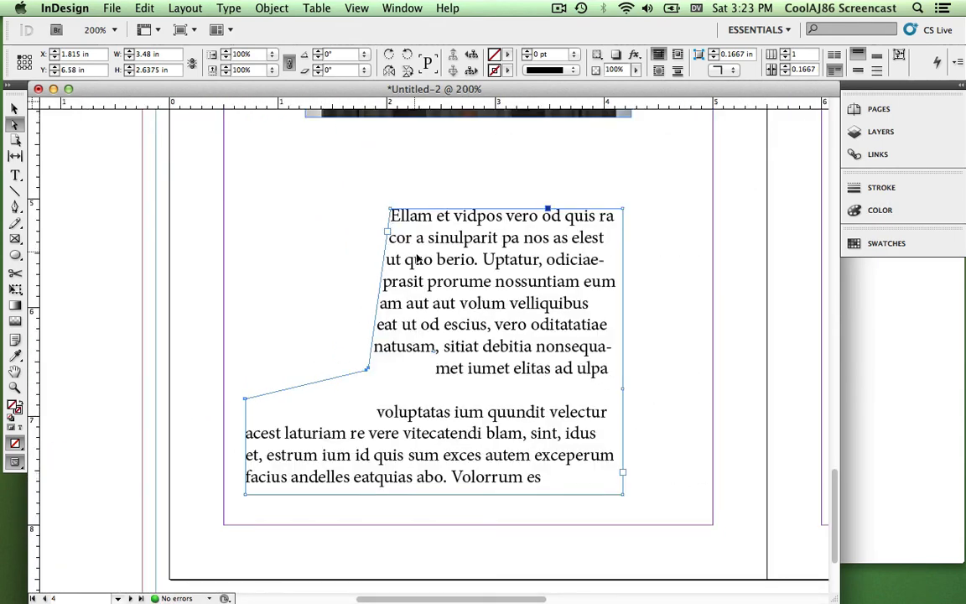
{"action": "key", "text": "Delete"}
{"action": "left_click", "coordinate": [610, 198]}
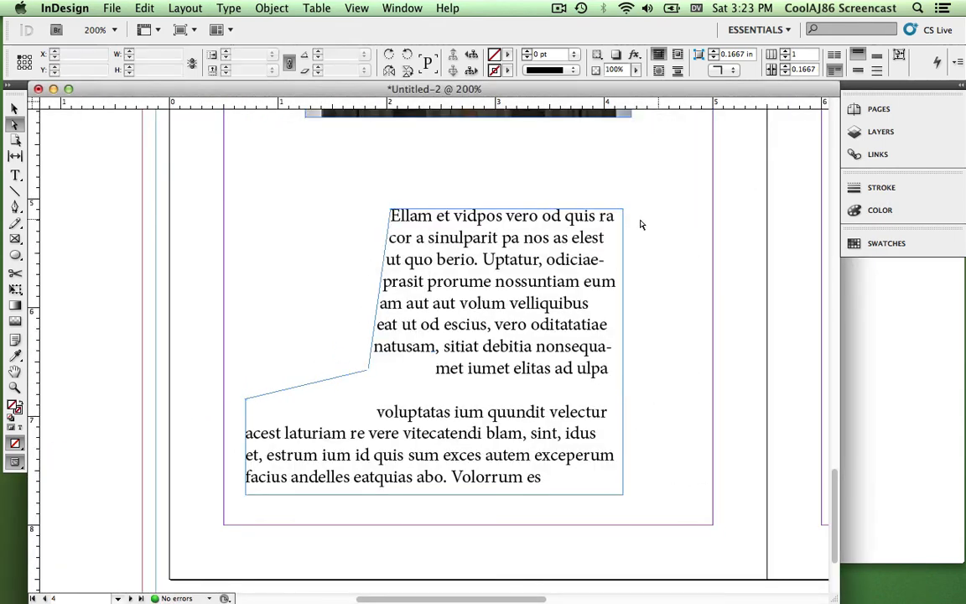
{"action": "key", "text": "Delete"}
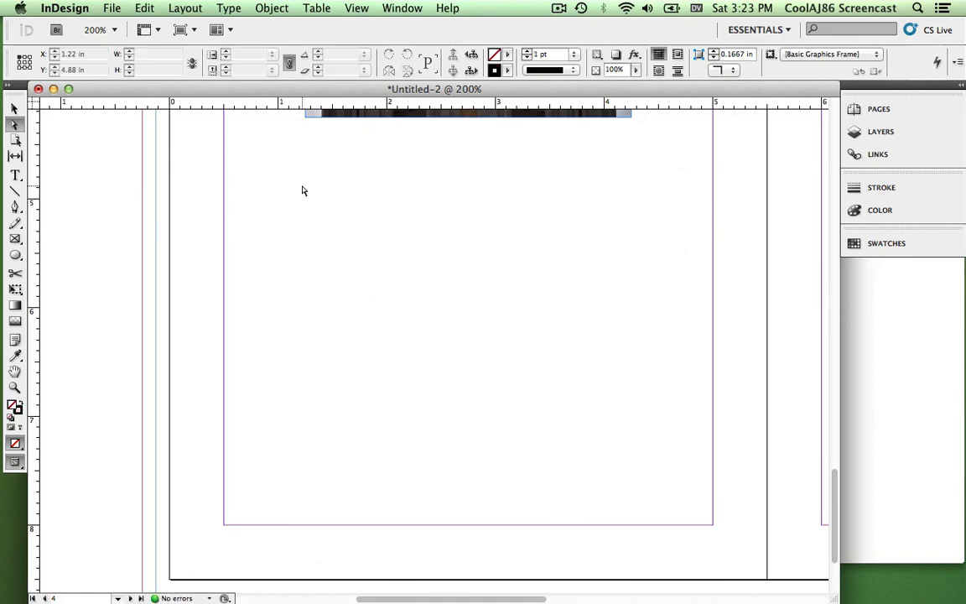
Step: Look over the booklet's spreads, including the contact list and the Announcements & Calendar page
{"action": "scroll", "coordinate": [391, 220], "scroll_direction": "right", "scroll_amount": 5}
{"action": "scroll", "coordinate": [392, 220], "scroll_direction": "up", "scroll_amount": 3}
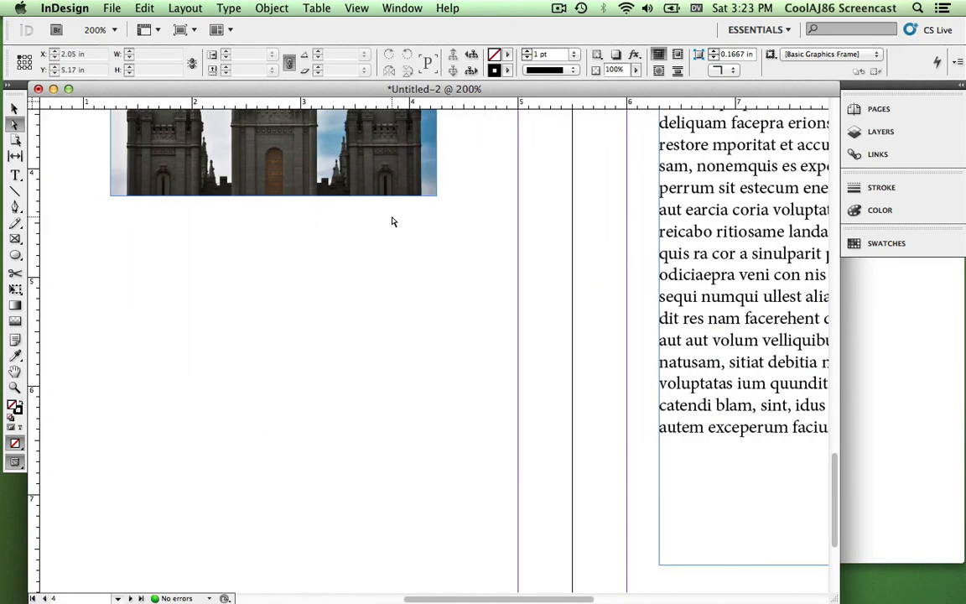
{"action": "key", "text": "super+minus"}
{"action": "key", "text": "super+minus"}
{"action": "key", "text": "super+minus"}
{"action": "key", "text": "super+minus"}
{"action": "scroll", "coordinate": [391, 220], "scroll_direction": "up", "scroll_amount": 5}
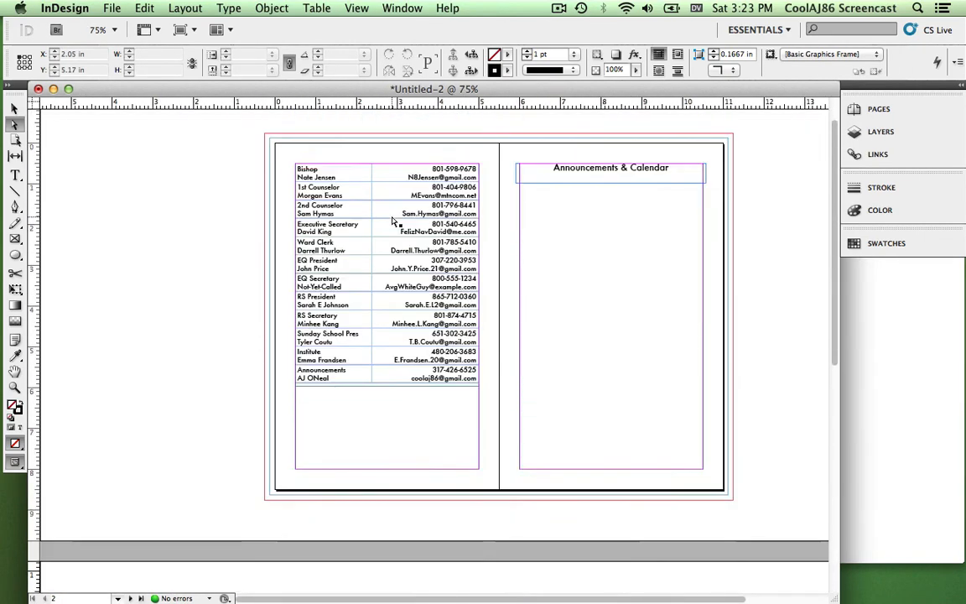
{"action": "scroll", "coordinate": [392, 221], "scroll_direction": "down", "scroll_amount": 6}
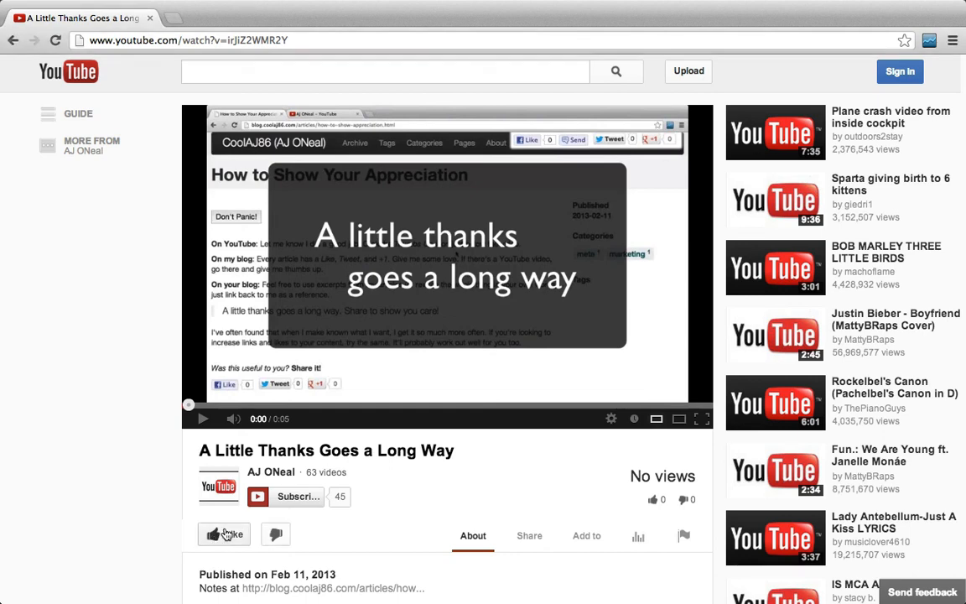
Step: Switch to the web browser and open the notes article linked in the YouTube video's description
{"action": "left_click", "coordinate": [252, 589]}
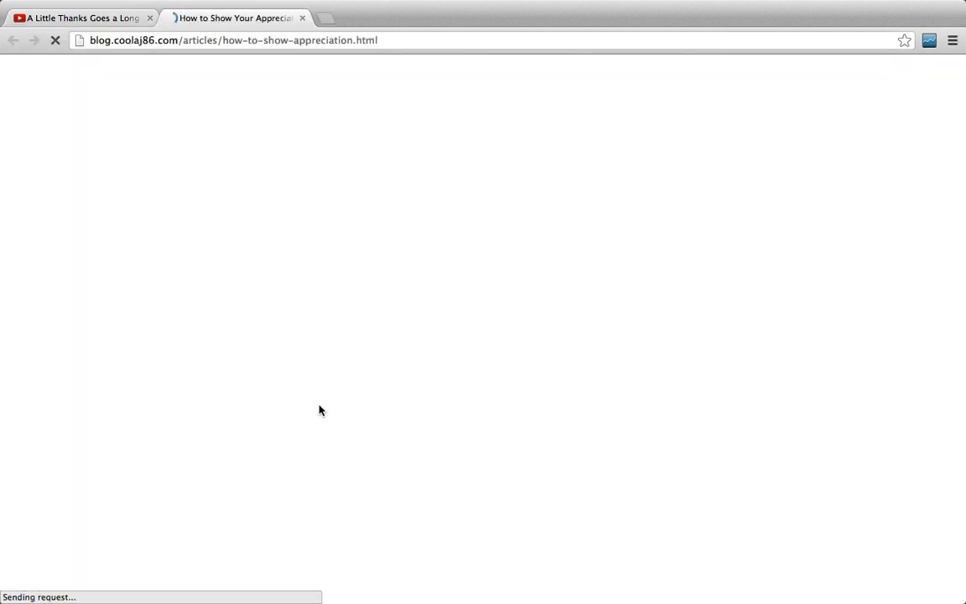